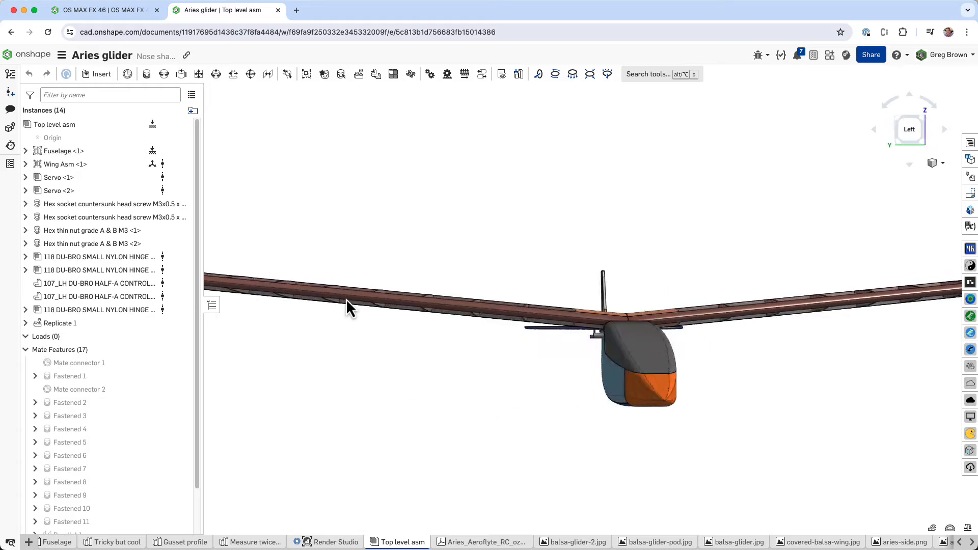
Step: Examine the glider assembly from several opposing sides and rotate it around to view the nose and fuselage
{"action": "key", "text": "shift+4"}
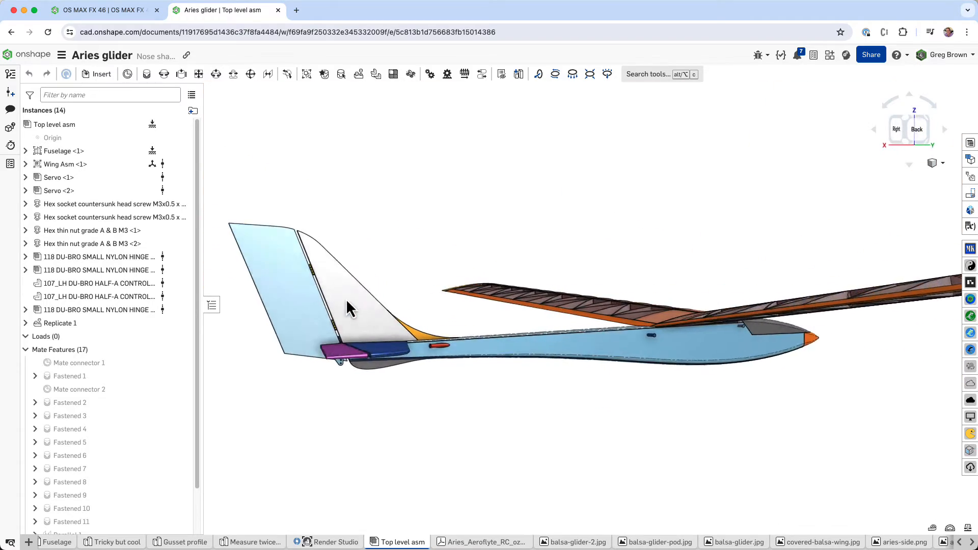
{"action": "key", "text": "shift+3"}
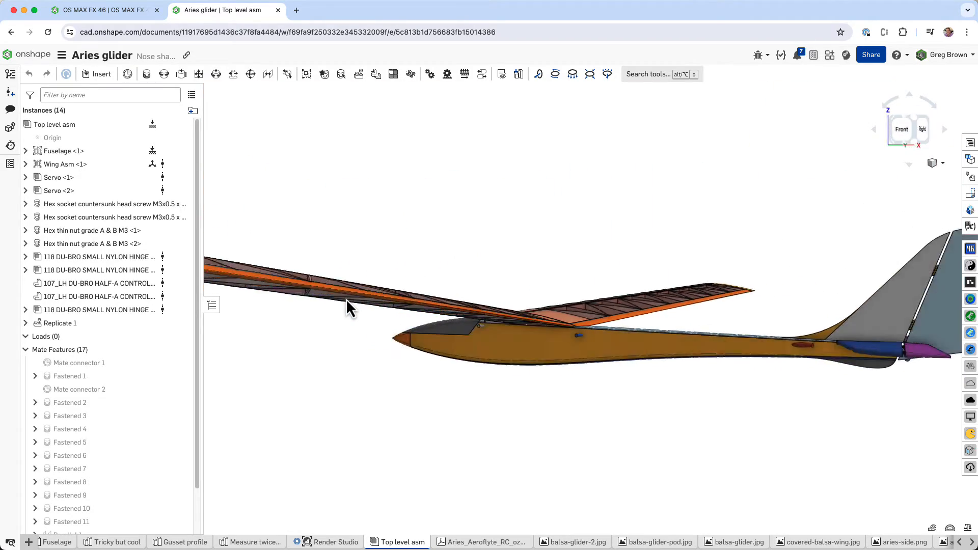
{"action": "key", "text": "shift+2"}
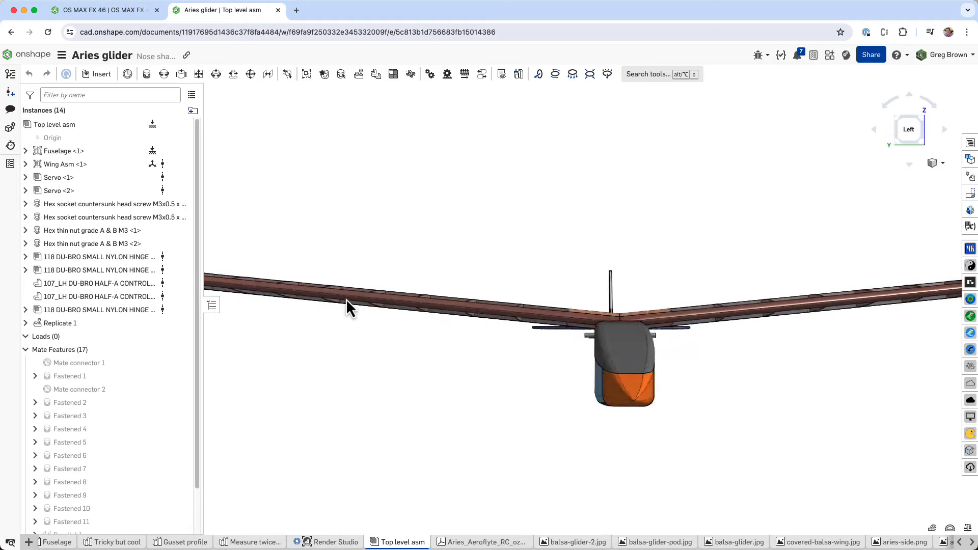
{"action": "key", "text": "shift+1"}
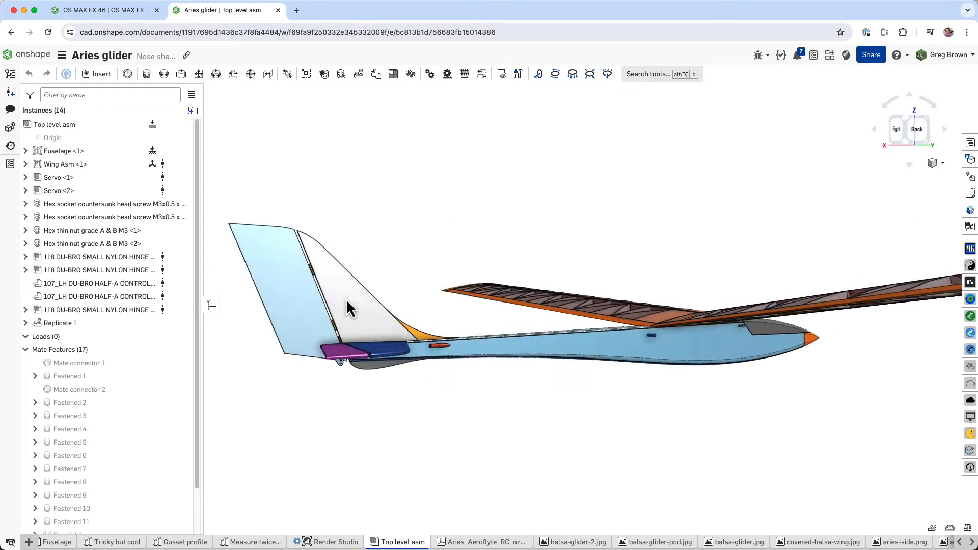
{"action": "key", "text": "Right"}
{"action": "key", "text": "Right"}
{"action": "key", "text": "Right"}
{"action": "key", "text": "Right"}
{"action": "key", "text": "Right"}
{"action": "key", "text": "Right"}
{"action": "key", "text": "Right"}
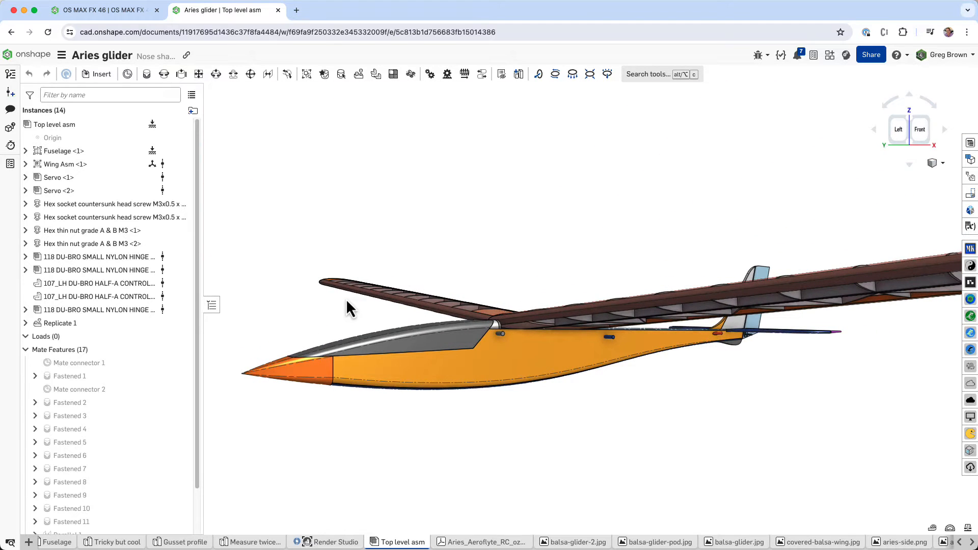
Step: Consult the Aries Aeroflyte plan PDF, and return to the top-level assembly to inspect the whole glider from above and up close
{"action": "left_click", "coordinate": [481, 541]}
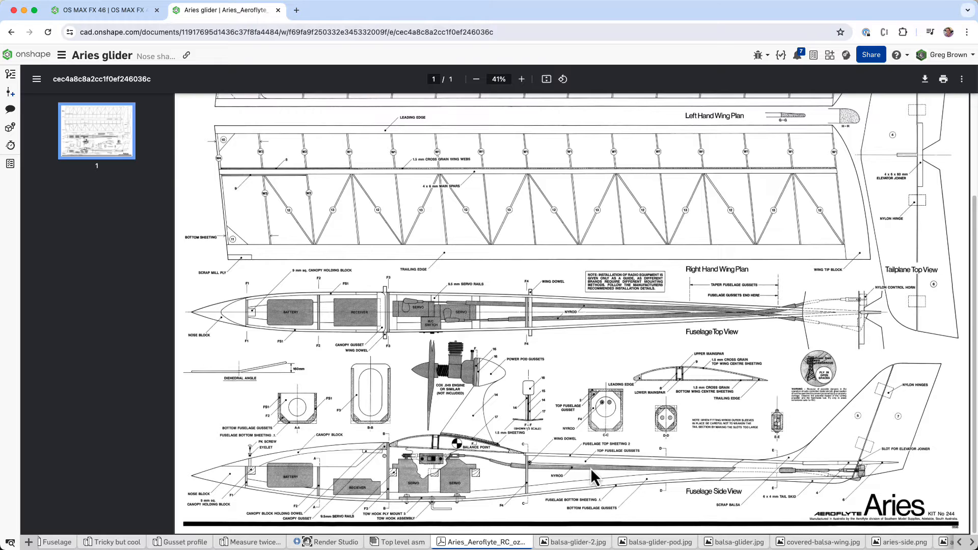
{"action": "left_click", "coordinate": [400, 542]}
{"action": "right_click_drag", "start_coordinate": [531, 374], "coordinate": [521, 338]}
{"action": "scroll", "coordinate": [496, 378], "scroll_direction": "down", "scroll_amount": 8}
{"action": "scroll", "coordinate": [535, 375], "scroll_direction": "up", "scroll_amount": 3}
{"action": "scroll", "coordinate": [537, 375], "scroll_direction": "up", "scroll_amount": 6}
{"action": "scroll", "coordinate": [389, 338], "scroll_direction": "up", "scroll_amount": 4}
{"action": "scroll", "coordinate": [659, 280], "scroll_direction": "down", "scroll_amount": 6}
{"action": "scroll", "coordinate": [401, 388], "scroll_direction": "down", "scroll_amount": 5}
{"action": "scroll", "coordinate": [436, 376], "scroll_direction": "down", "scroll_amount": 2}
{"action": "scroll", "coordinate": [435, 374], "scroll_direction": "down", "scroll_amount": 5}
{"action": "scroll", "coordinate": [477, 347], "scroll_direction": "up", "scroll_amount": 3}
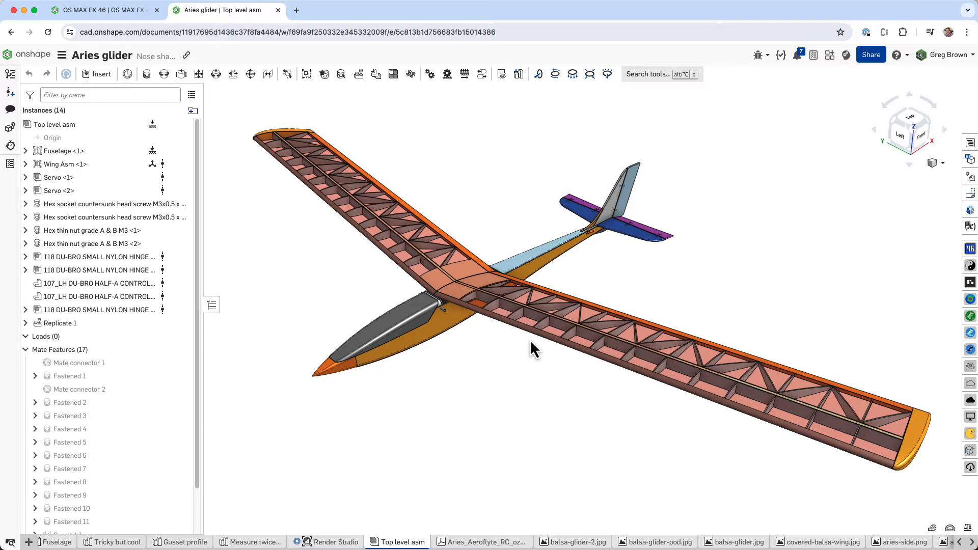
{"action": "mouse_move", "coordinate": [529, 339]}
{"action": "middle_mouse_down"}
{"action": "mouse_move", "coordinate": [512, 355]}
{"action": "mouse_move", "coordinate": [526, 340]}
{"action": "middle_mouse_up"}
{"action": "right_click_drag", "start_coordinate": [526, 341], "coordinate": [501, 353]}
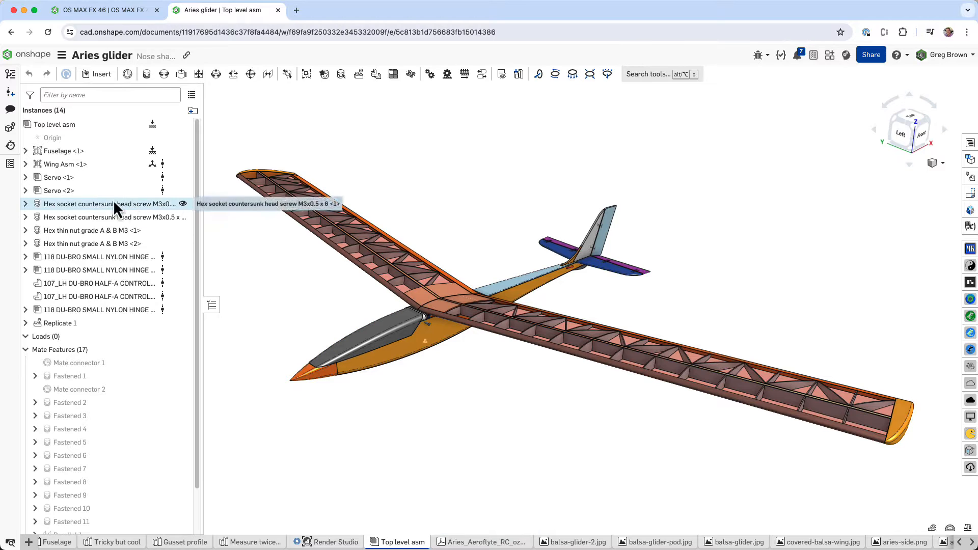
Step: Open the linked document of the Wing Asm instance and switch to its Aries wing Part Studio
{"action": "right_click", "coordinate": [87, 164]}
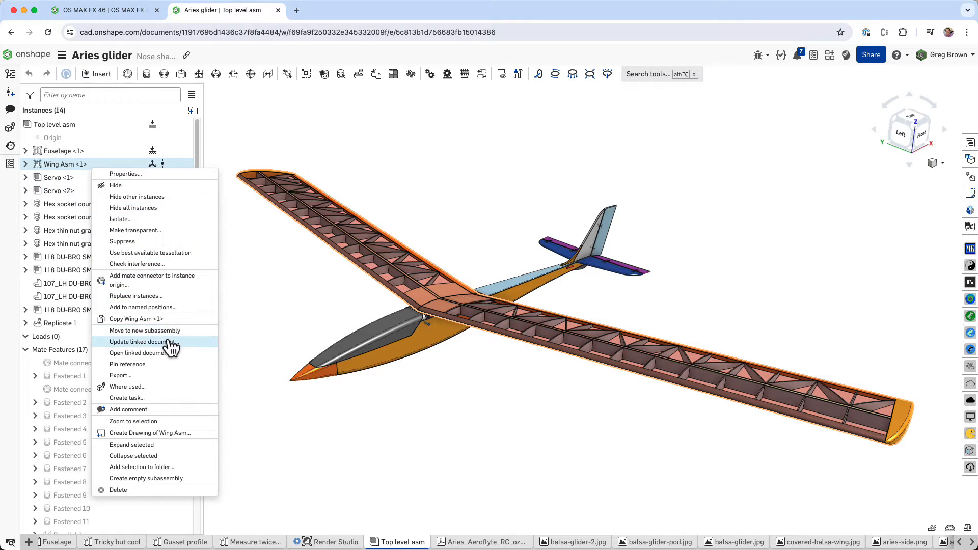
{"action": "left_click", "coordinate": [153, 353]}
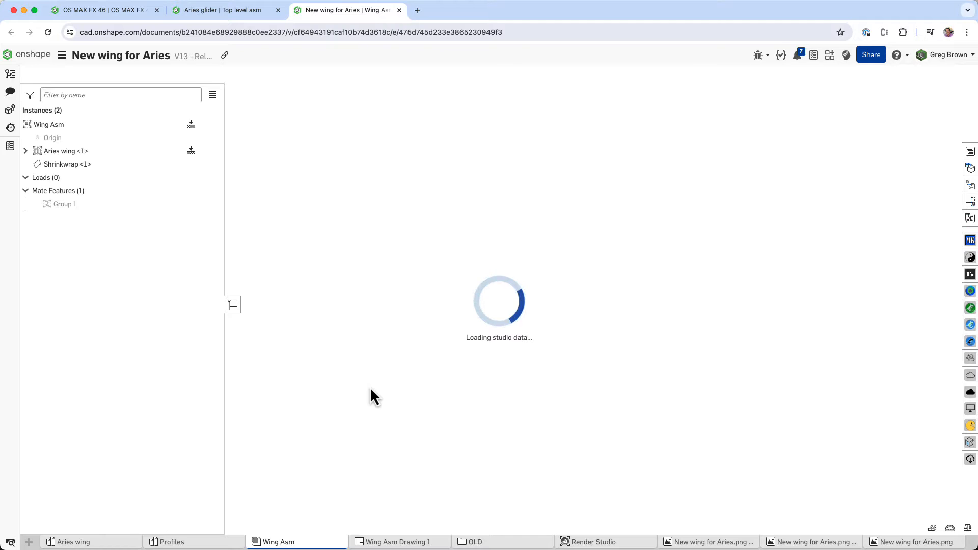
{"action": "left_click", "coordinate": [109, 544]}
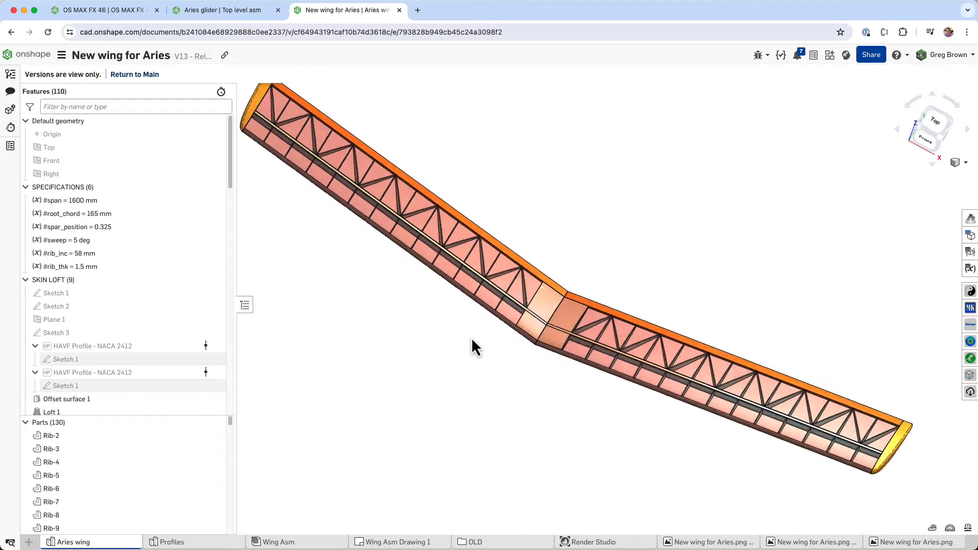
Step: Display the wing's variable table and examine the wing structure out to the tip
{"action": "mouse_move", "coordinate": [472, 337]}
{"action": "right_mouse_down"}
{"action": "mouse_move", "coordinate": [452, 328]}
{"action": "mouse_move", "coordinate": [462, 339]}
{"action": "mouse_move", "coordinate": [467, 305]}
{"action": "mouse_move", "coordinate": [473, 321]}
{"action": "right_mouse_up"}
{"action": "left_click", "coordinate": [969, 268]}
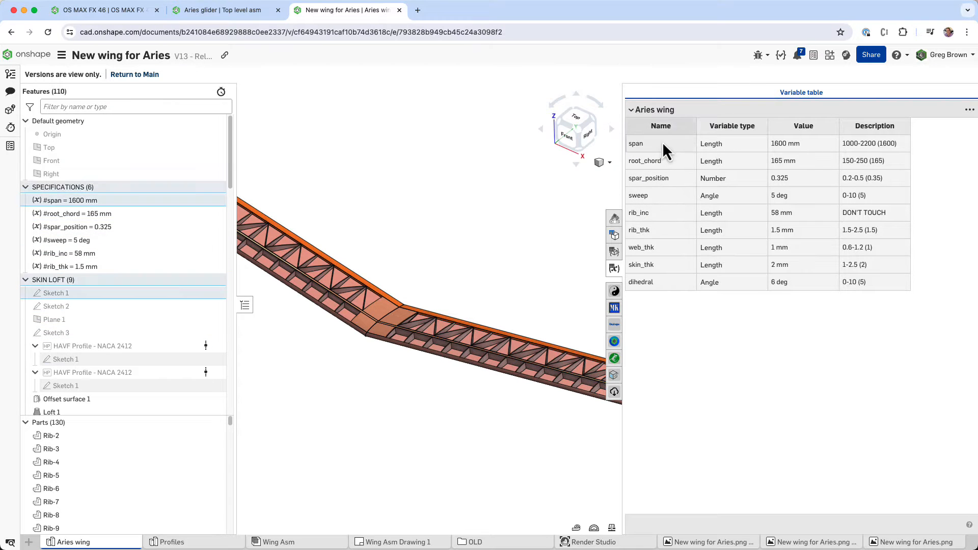
{"action": "right_click_drag", "start_coordinate": [413, 334], "coordinate": [465, 316]}
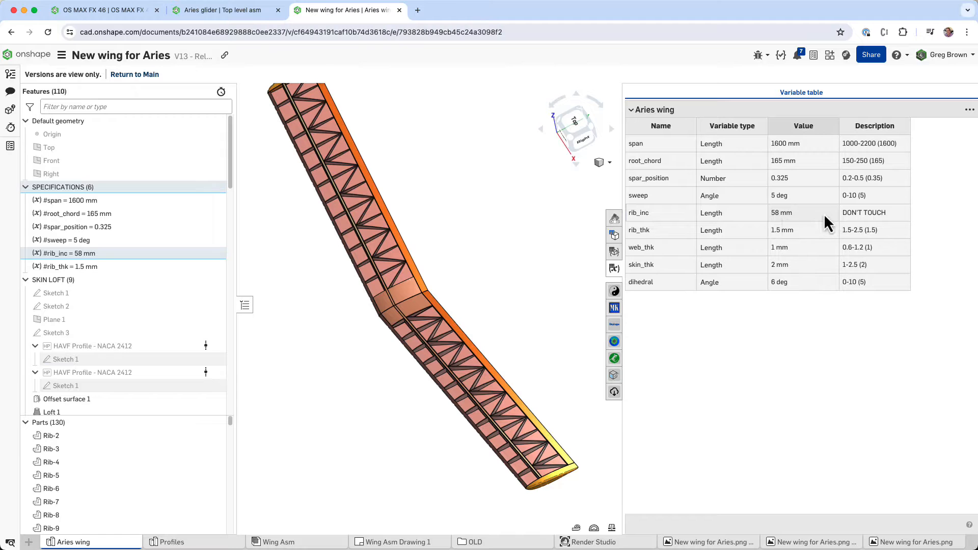
{"action": "scroll", "coordinate": [465, 308], "scroll_direction": "down", "scroll_amount": 3}
{"action": "mouse_move", "coordinate": [463, 303]}
{"action": "right_mouse_down"}
{"action": "mouse_move", "coordinate": [469, 292]}
{"action": "mouse_move", "coordinate": [465, 306]}
{"action": "right_mouse_up"}
{"action": "scroll", "coordinate": [529, 377], "scroll_direction": "up", "scroll_amount": 6}
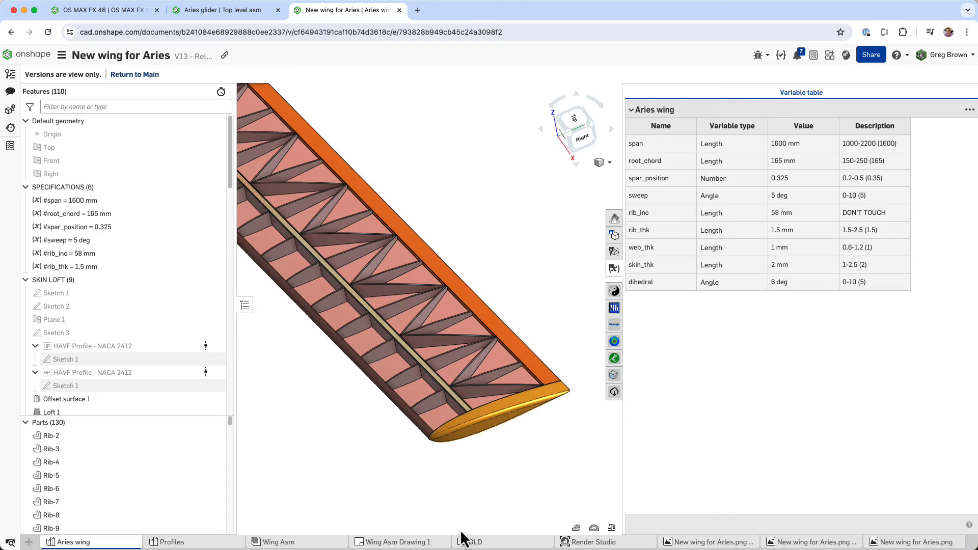
Step: Review the scanned plan in the Aries glider document again and compare it with the wing's ribs and centre section
{"action": "left_click", "coordinate": [226, 11]}
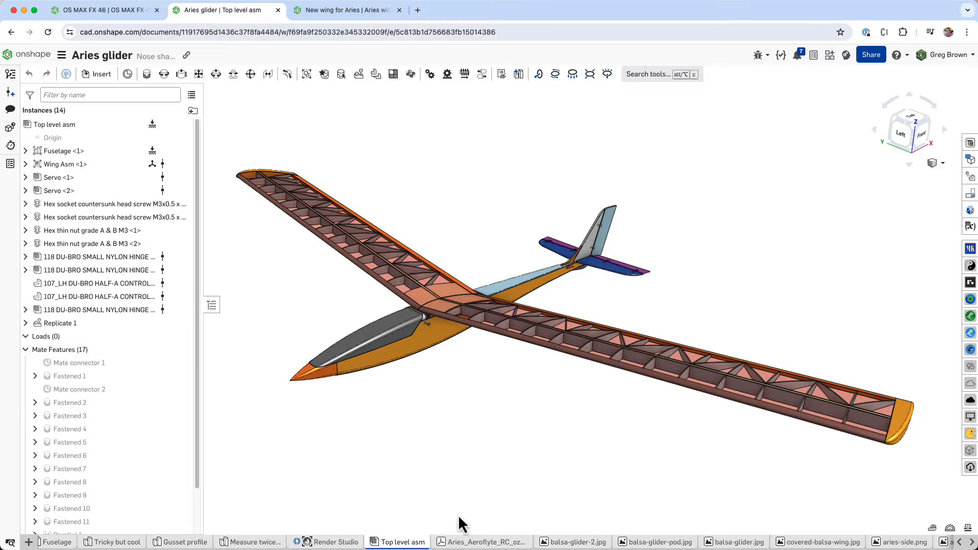
{"action": "left_click", "coordinate": [495, 543]}
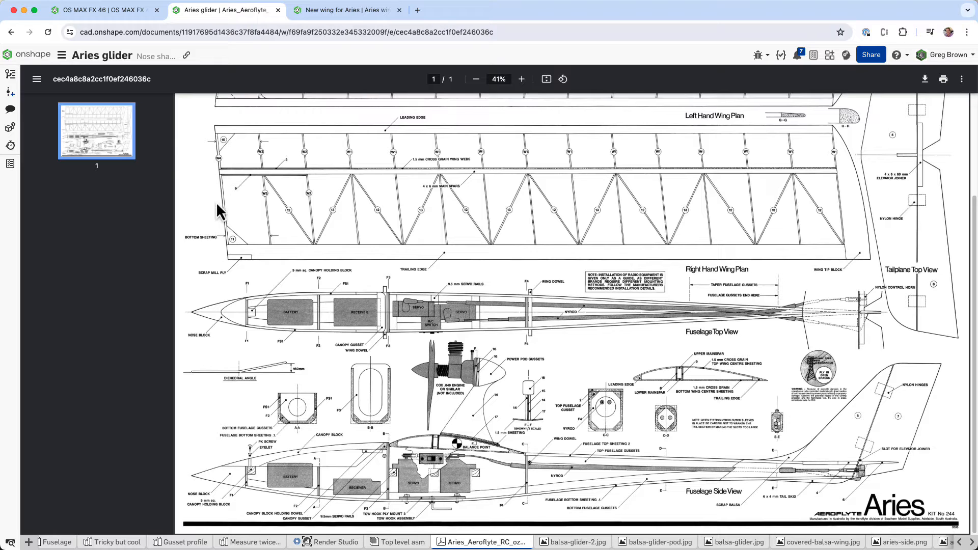
{"action": "left_click", "coordinate": [337, 17]}
{"action": "middle_click_drag", "start_coordinate": [481, 244], "coordinate": [503, 319]}
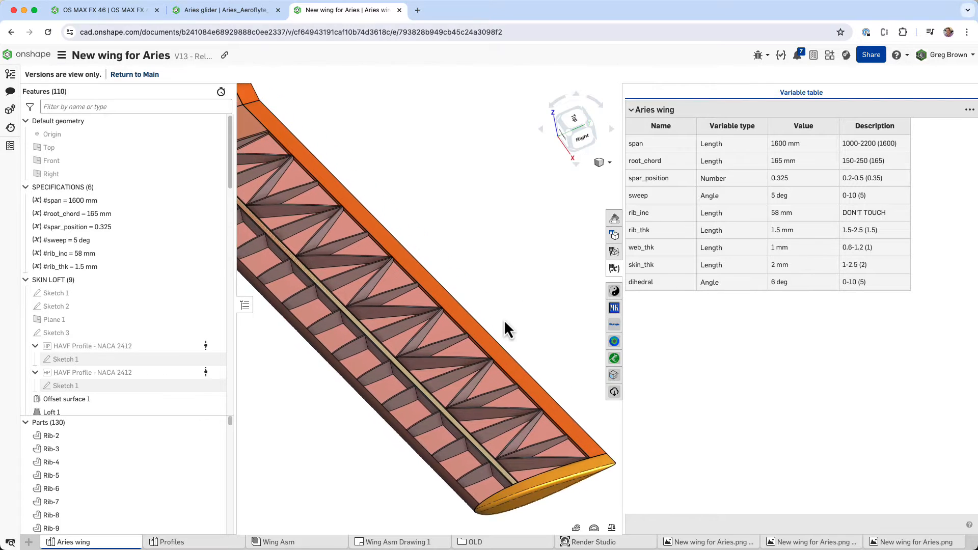
{"action": "scroll", "coordinate": [503, 320], "scroll_direction": "down", "scroll_amount": 3}
{"action": "middle_click_drag", "start_coordinate": [463, 256], "coordinate": [495, 284]}
{"action": "right_click_drag", "start_coordinate": [496, 284], "coordinate": [492, 286]}
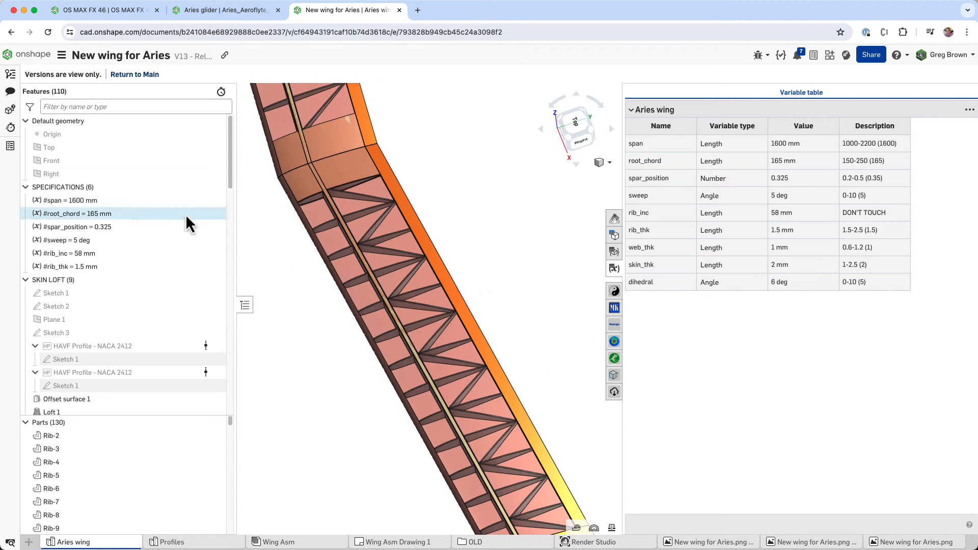
Step: Roll the versioned wing's feature list back to Sketch 1 and show all hidden geometry to inspect the layout sketch
{"action": "right_click", "coordinate": [80, 295]}
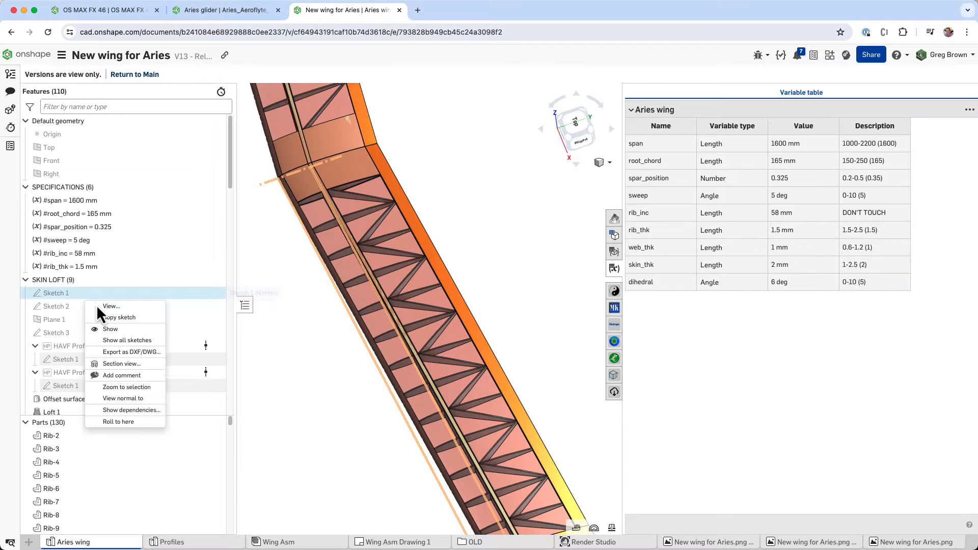
{"action": "left_click", "coordinate": [138, 422]}
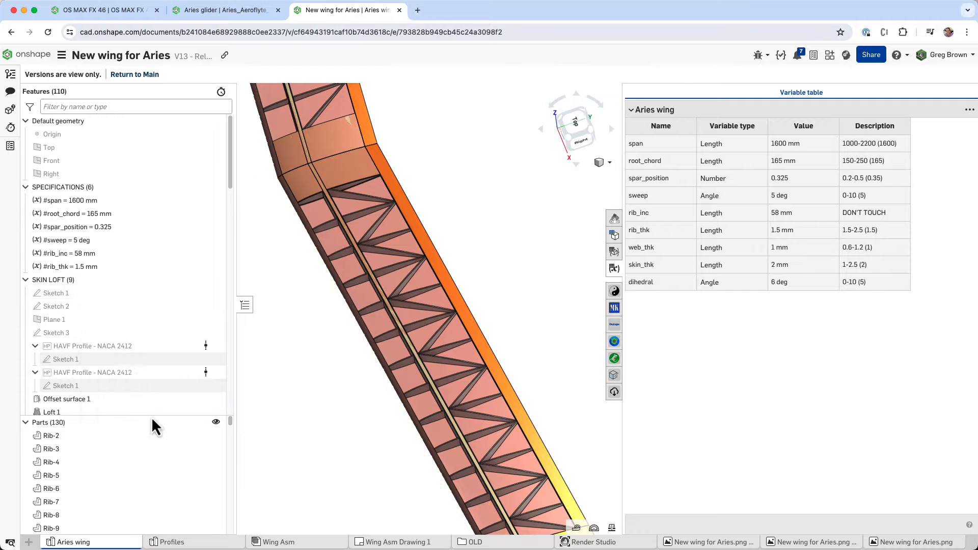
{"action": "scroll", "coordinate": [326, 240], "scroll_direction": "down", "scroll_amount": 4}
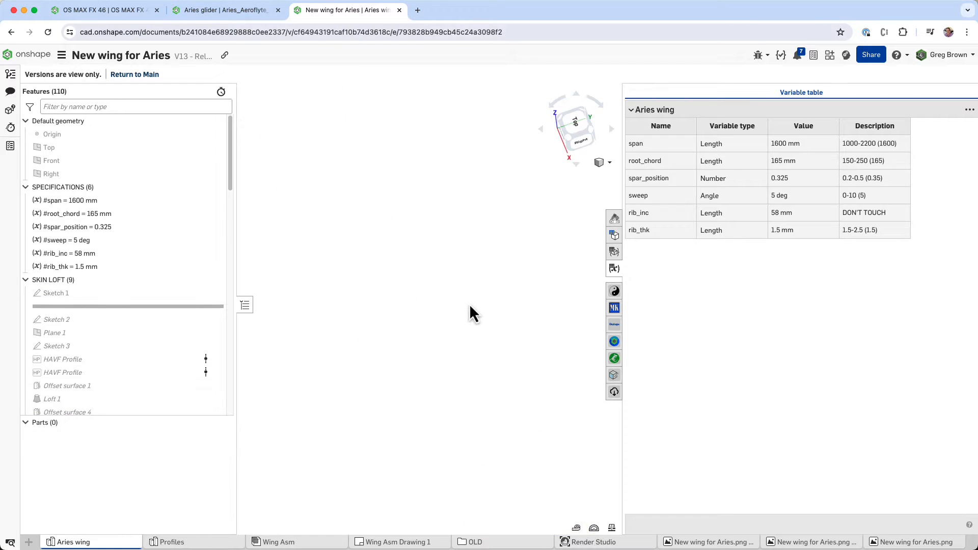
{"action": "right_click", "coordinate": [423, 286]}
{"action": "left_click", "coordinate": [461, 311]}
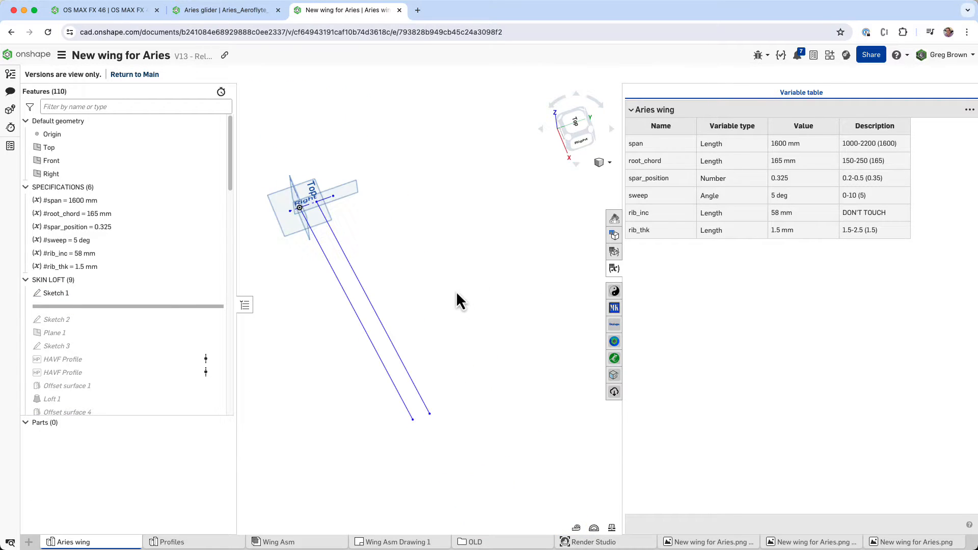
{"action": "mouse_move", "coordinate": [420, 264]}
{"action": "right_mouse_down"}
{"action": "mouse_move", "coordinate": [428, 251]}
{"action": "mouse_move", "coordinate": [396, 267]}
{"action": "right_mouse_up"}
{"action": "scroll", "coordinate": [316, 253], "scroll_direction": "up", "scroll_amount": 4}
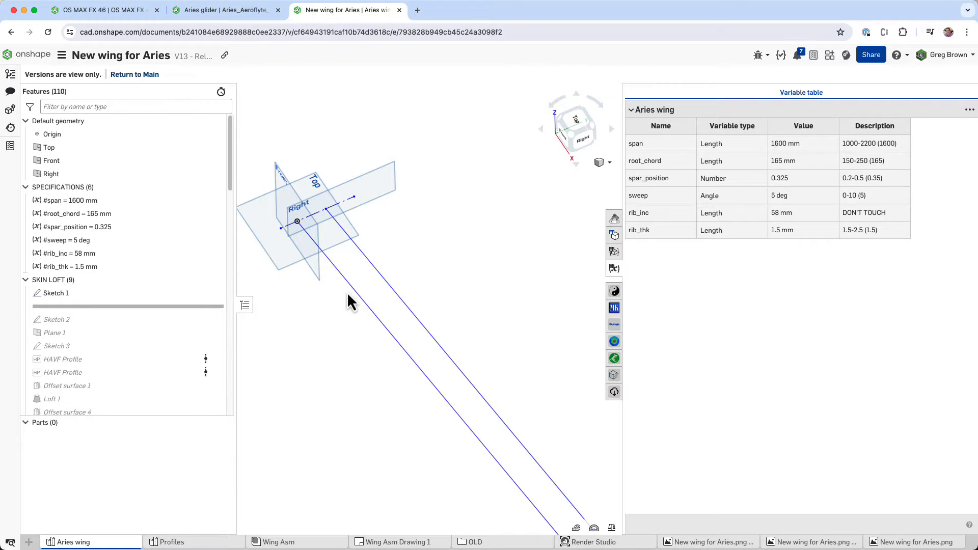
{"action": "scroll", "coordinate": [411, 224], "scroll_direction": "down", "scroll_amount": 3}
{"action": "mouse_move", "coordinate": [418, 215]}
{"action": "right_mouse_down"}
{"action": "mouse_move", "coordinate": [430, 203]}
{"action": "mouse_move", "coordinate": [441, 240]}
{"action": "right_mouse_up"}
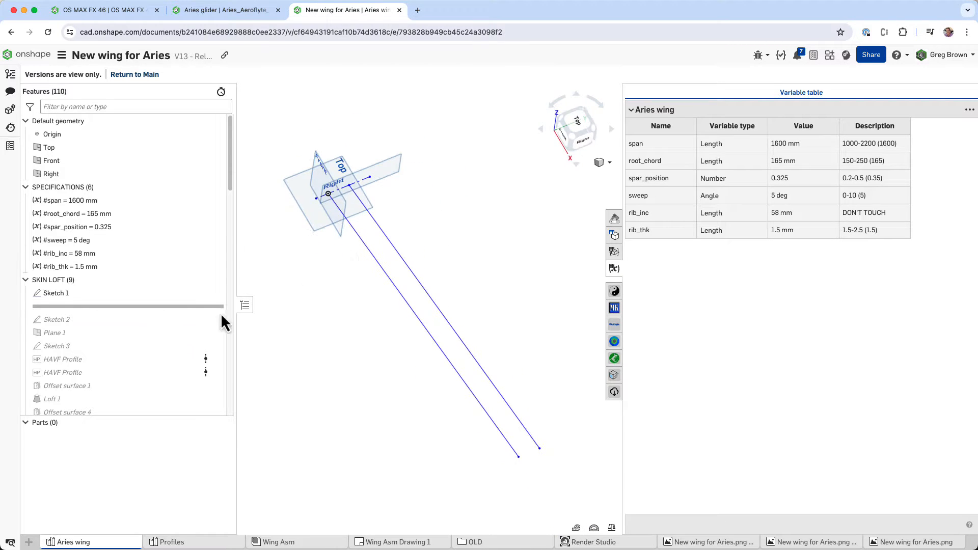
{"action": "right_click", "coordinate": [66, 294]}
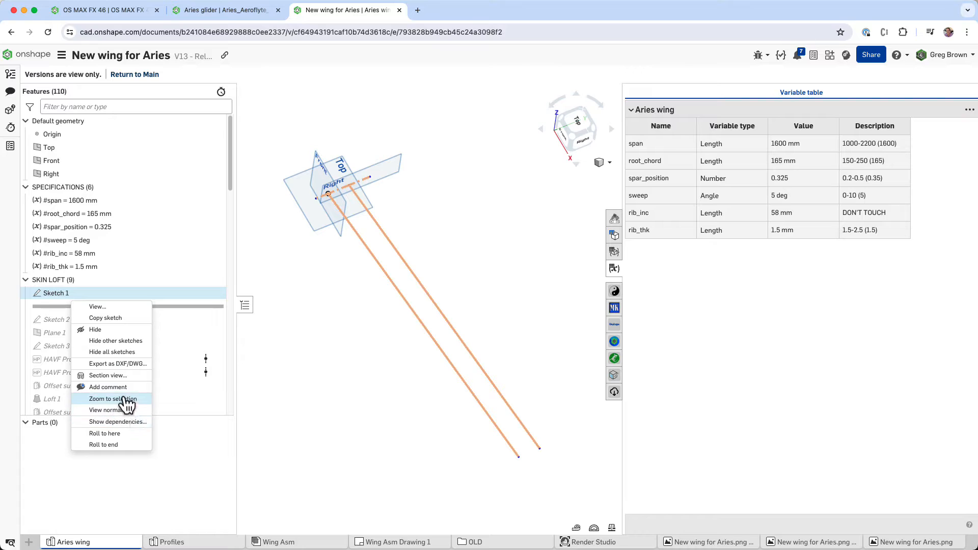
{"action": "left_click", "coordinate": [309, 440]}
{"action": "right_click", "coordinate": [83, 289]}
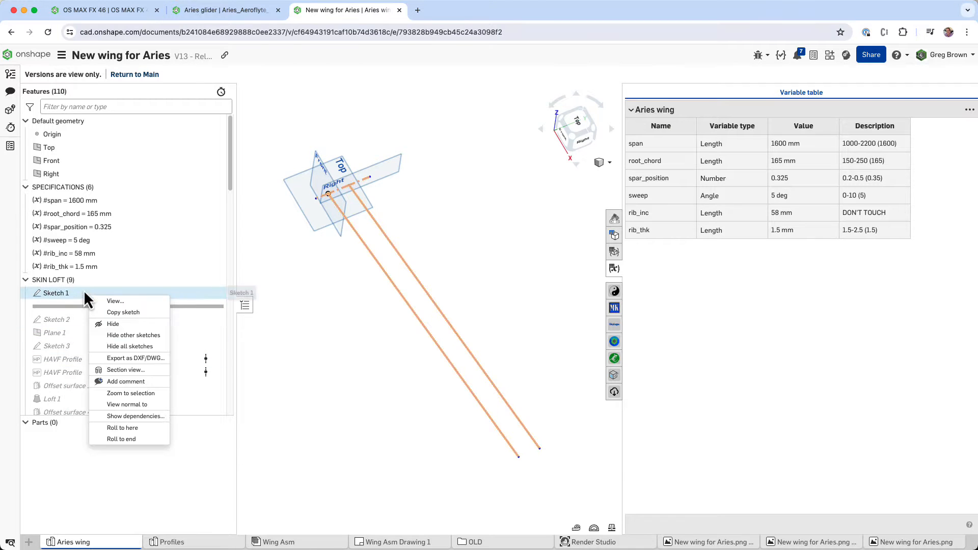
{"action": "left_click", "coordinate": [322, 414]}
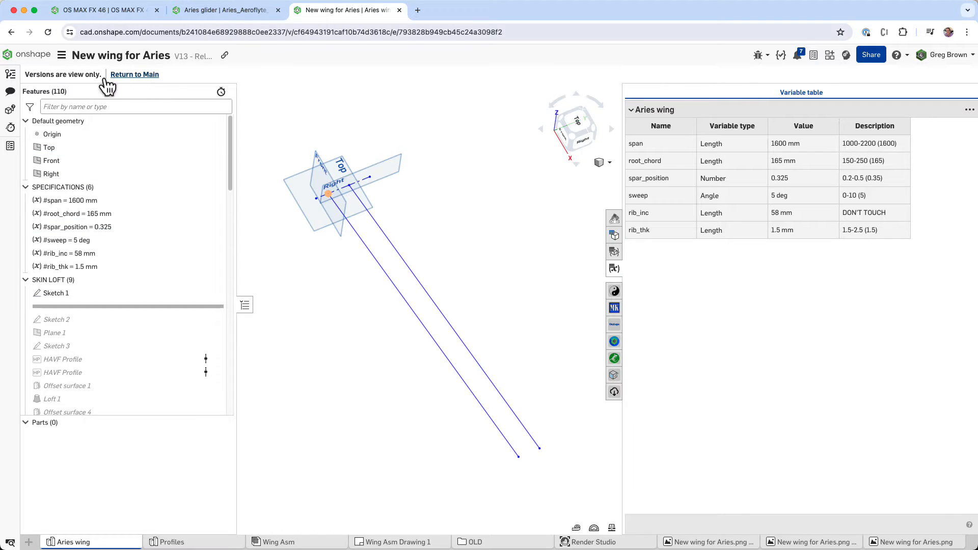
Step: Leave the view-only version and return to the editable Main workspace of the wing document
{"action": "left_click", "coordinate": [145, 75]}
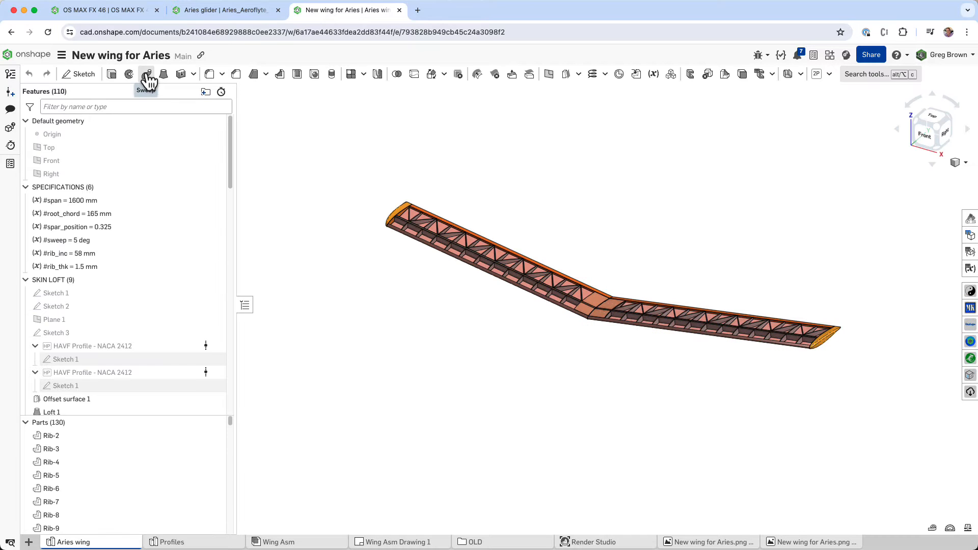
{"action": "right_click_drag", "start_coordinate": [462, 191], "coordinate": [482, 206]}
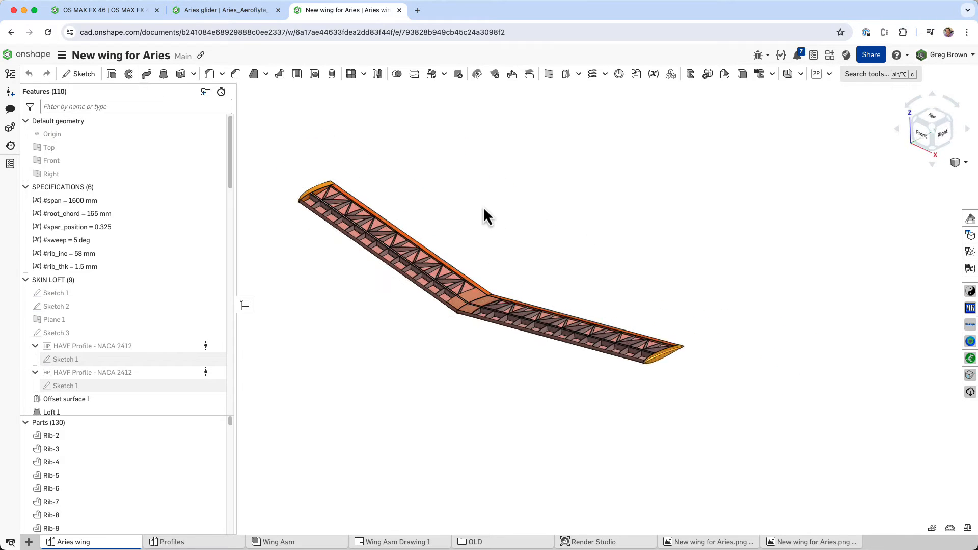
{"action": "right_click", "coordinate": [85, 295]}
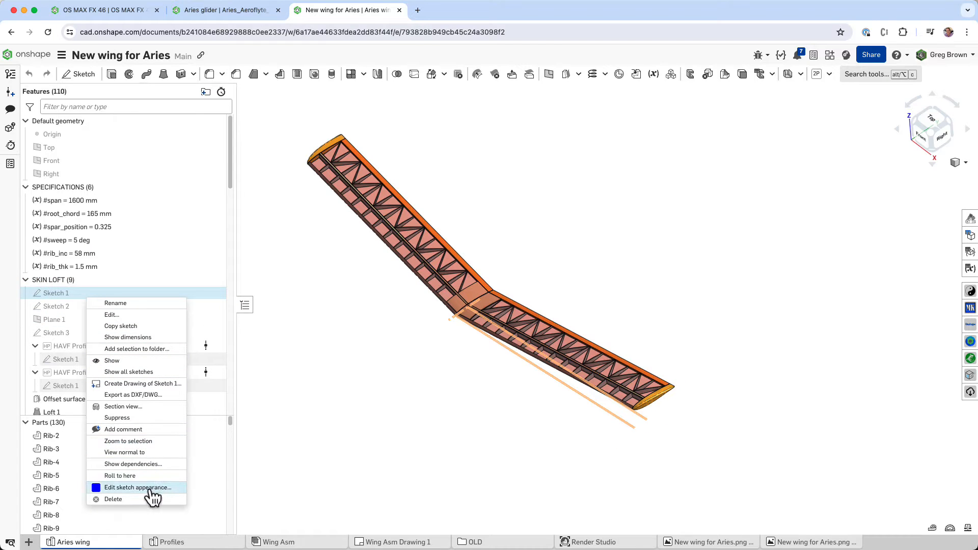
{"action": "left_click", "coordinate": [113, 489]}
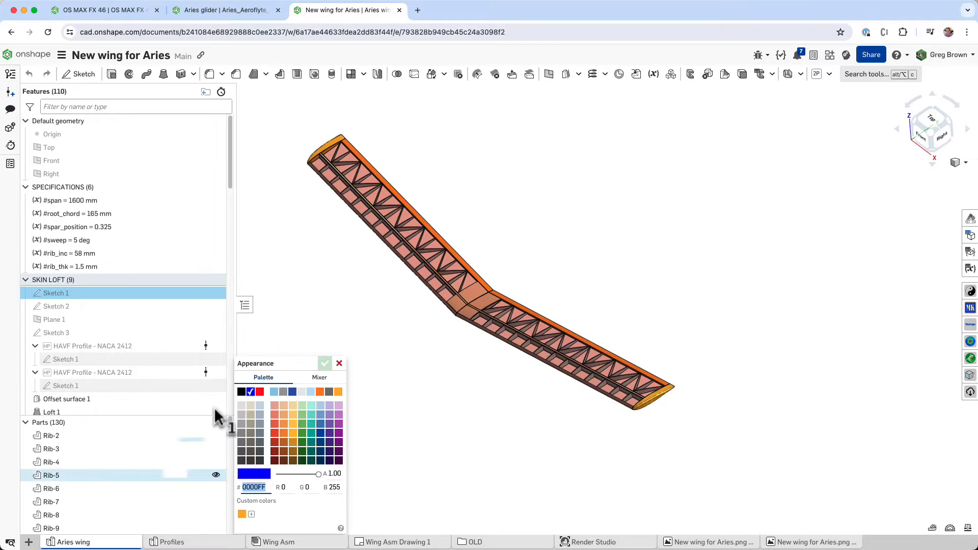
{"action": "left_click", "coordinate": [339, 363]}
Step: Roll the feature list back to Sketch 1 in the SKIN LOFT folder and show all hidden sketches and planes
{"action": "right_click", "coordinate": [88, 294]}
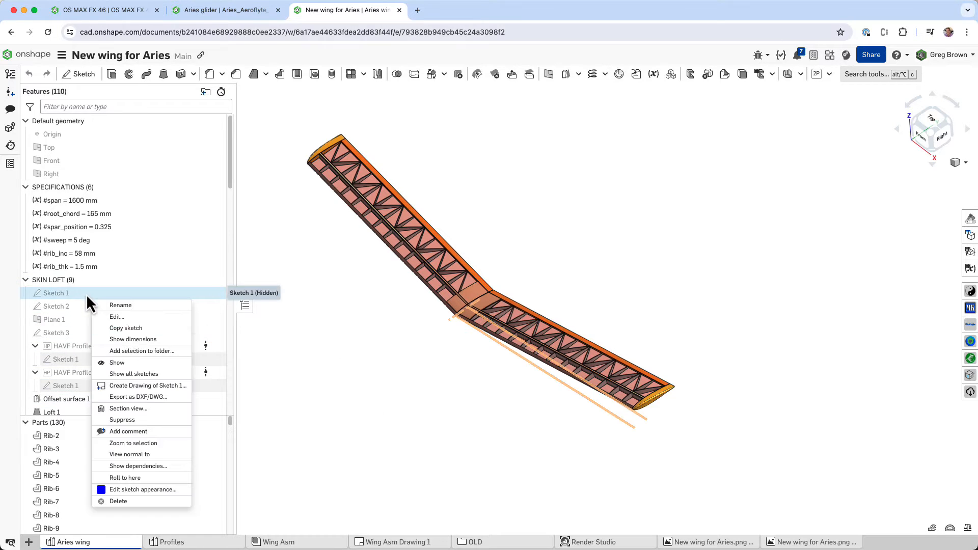
{"action": "left_click", "coordinate": [166, 478]}
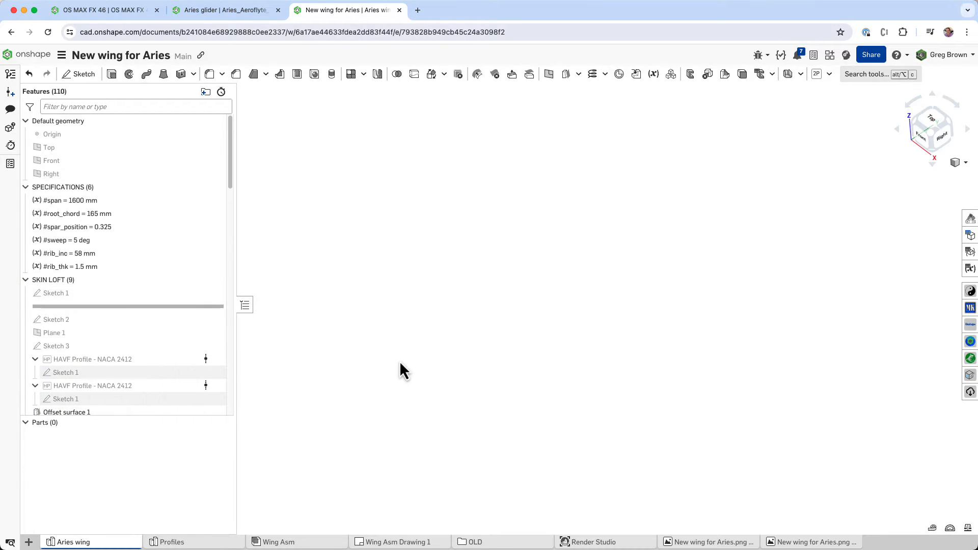
{"action": "right_click", "coordinate": [364, 285]}
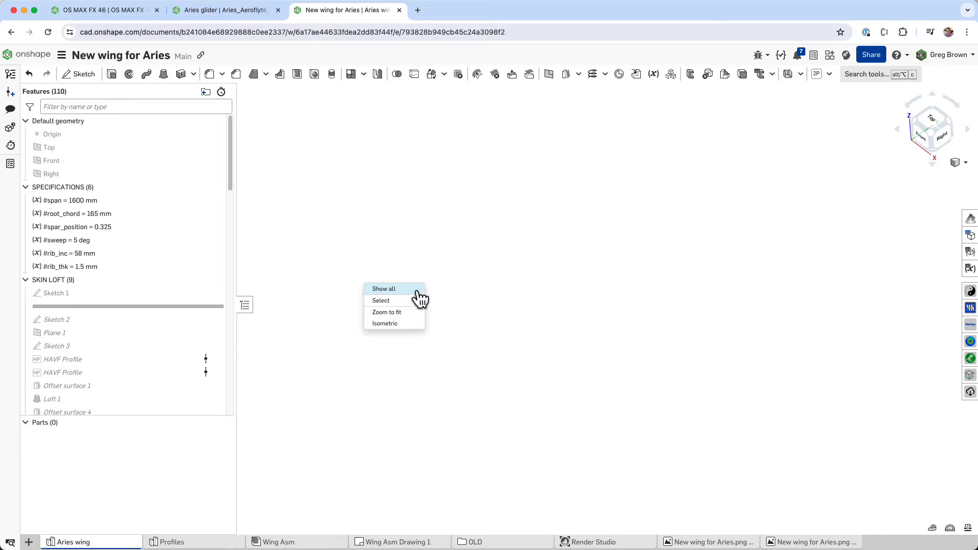
{"action": "left_click", "coordinate": [415, 290]}
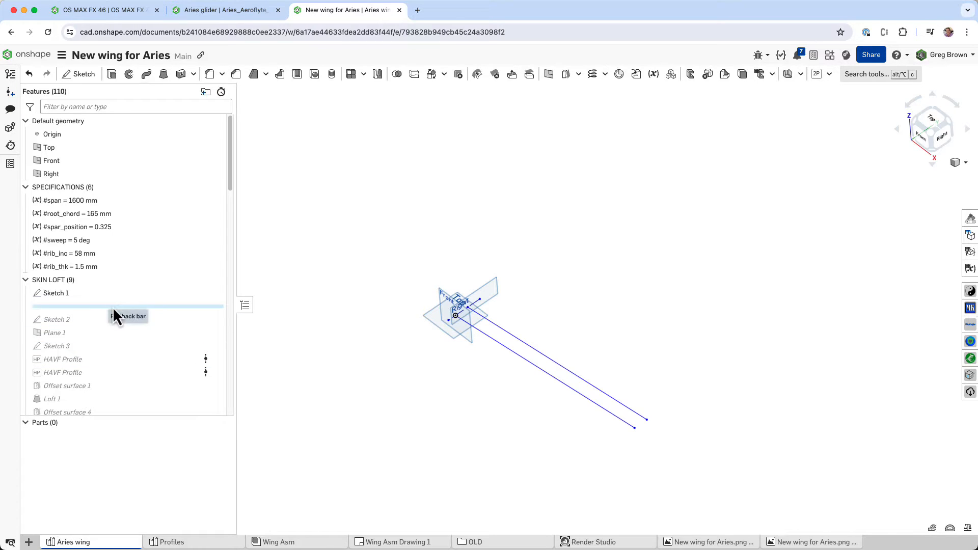
Step: Roll the feature list forward past Sketch 2 and inspect its root chord line on the Right plane
{"action": "left_click_drag", "start_coordinate": [113, 307], "coordinate": [111, 325]}
{"action": "scroll", "coordinate": [487, 322], "scroll_direction": "up", "scroll_amount": 5}
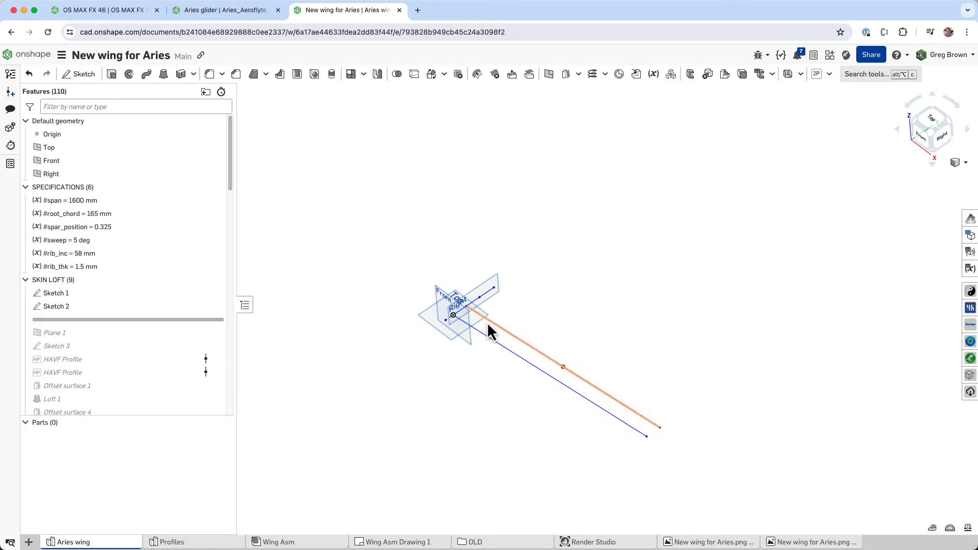
{"action": "right_click_drag", "start_coordinate": [487, 322], "coordinate": [526, 329]}
{"action": "middle_click_drag", "start_coordinate": [526, 329], "coordinate": [487, 290]}
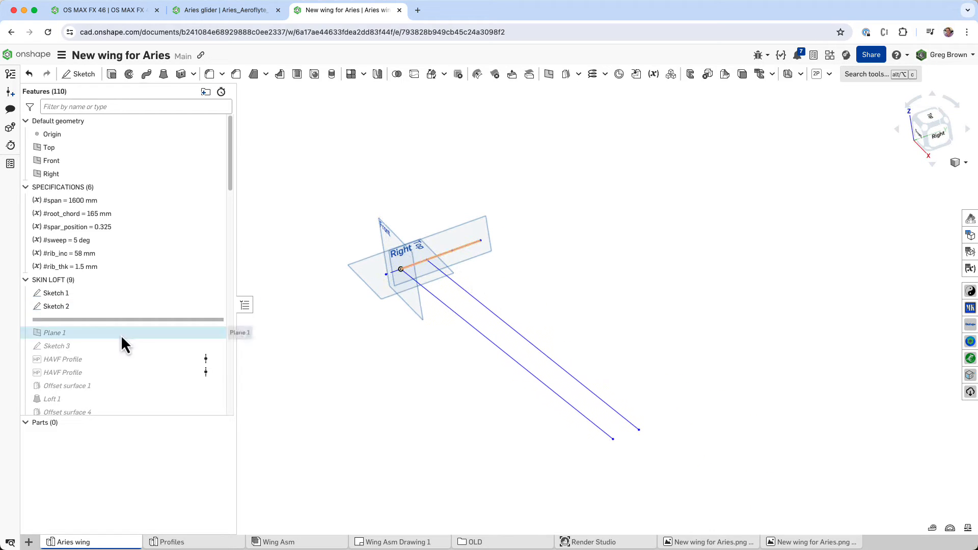
Step: Roll the feature list forward past both HAVF Profile features and show the root and tip NACA 2412 airfoil sketches
{"action": "left_click_drag", "start_coordinate": [107, 320], "coordinate": [105, 377]}
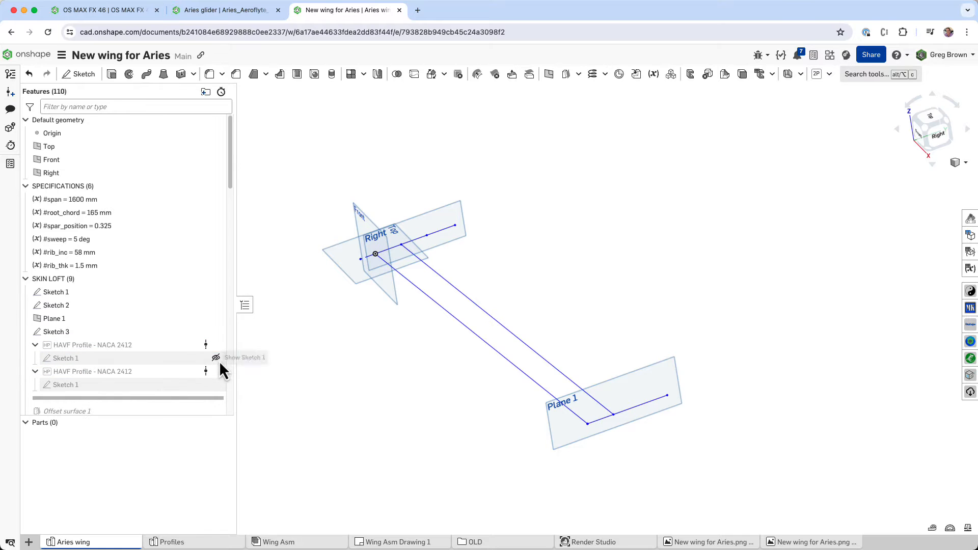
{"action": "left_click", "coordinate": [216, 346]}
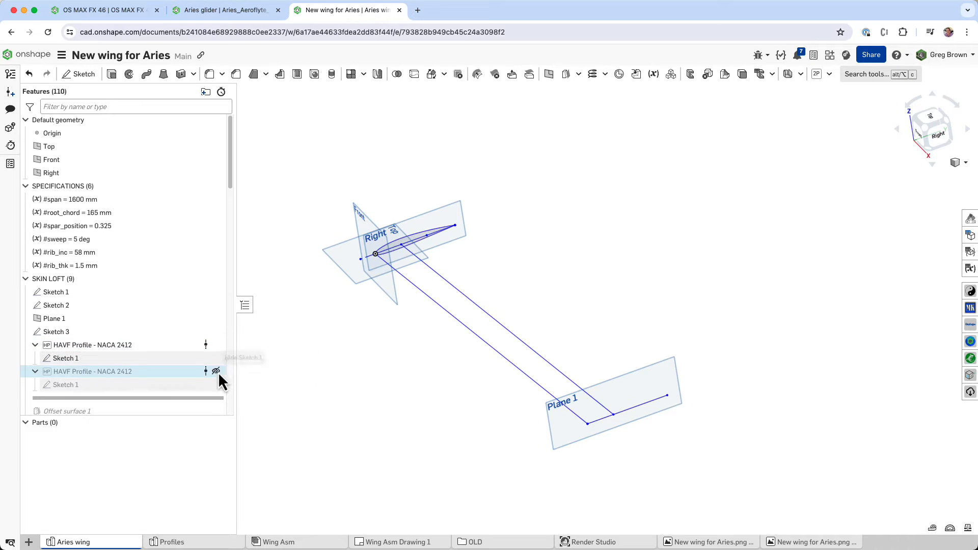
{"action": "left_click", "coordinate": [217, 372]}
{"action": "key", "text": "shift+7"}
Step: Analyze the curvature of the tip airfoil's upper edge with combs shown and control point grids turned off
{"action": "right_click_drag", "start_coordinate": [387, 352], "coordinate": [363, 352]}
{"action": "scroll", "coordinate": [571, 410], "scroll_direction": "up", "scroll_amount": 5}
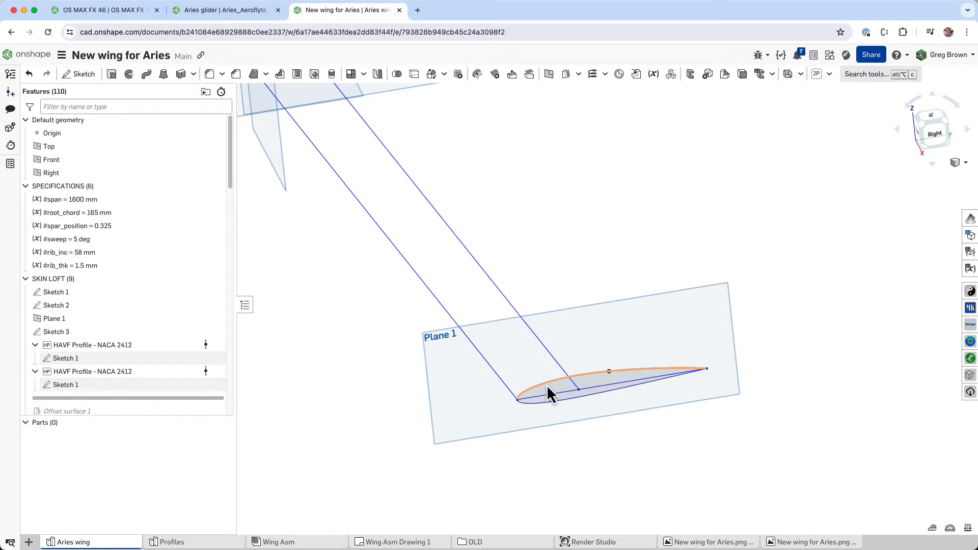
{"action": "left_click", "coordinate": [545, 384]}
{"action": "key", "text": "shift+c"}
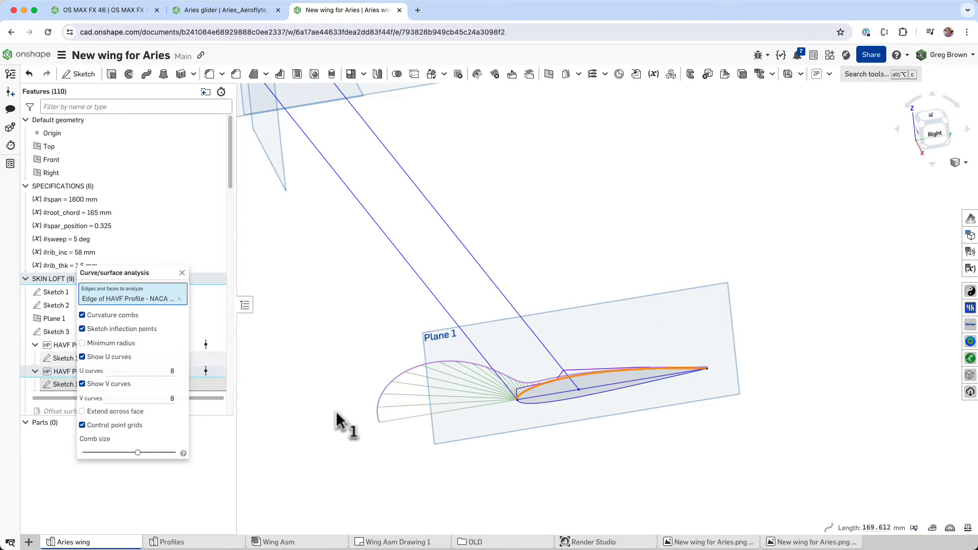
{"action": "left_click", "coordinate": [105, 429]}
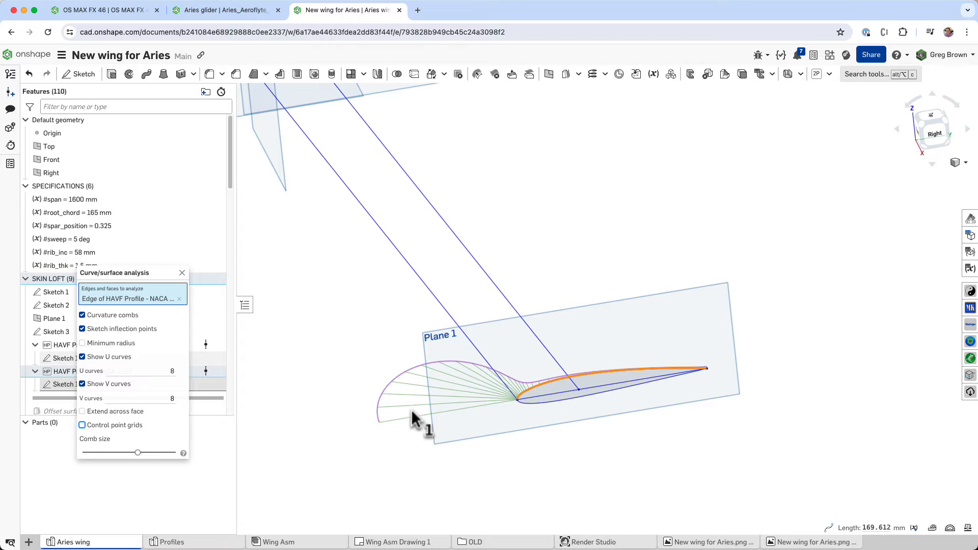
{"action": "right_click_drag", "start_coordinate": [410, 410], "coordinate": [441, 407]}
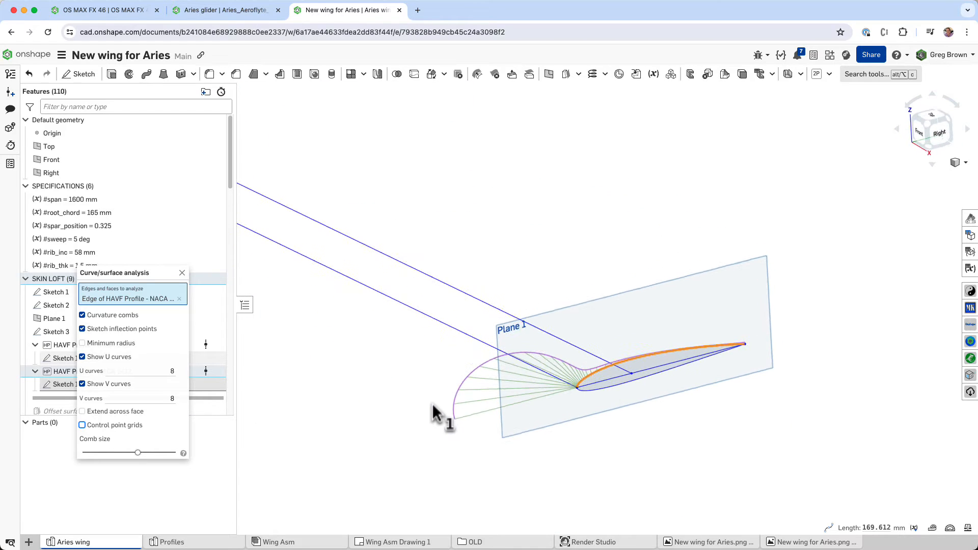
Step: Add the tip airfoil's lower edge to the curvature analysis, inspect the combs and close the analysis
{"action": "left_click", "coordinate": [594, 396]}
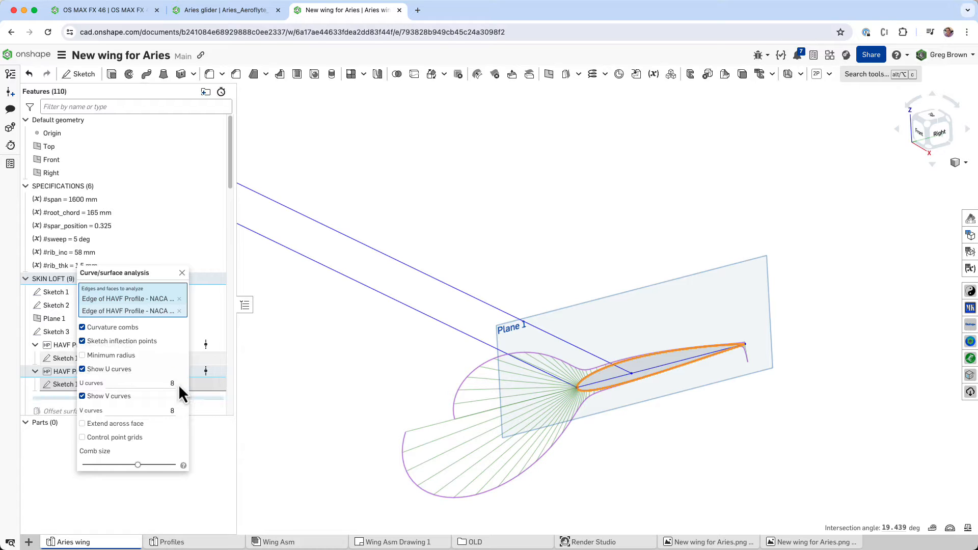
{"action": "left_click", "coordinate": [182, 273]}
{"action": "scroll", "coordinate": [635, 393], "scroll_direction": "down", "scroll_amount": 5}
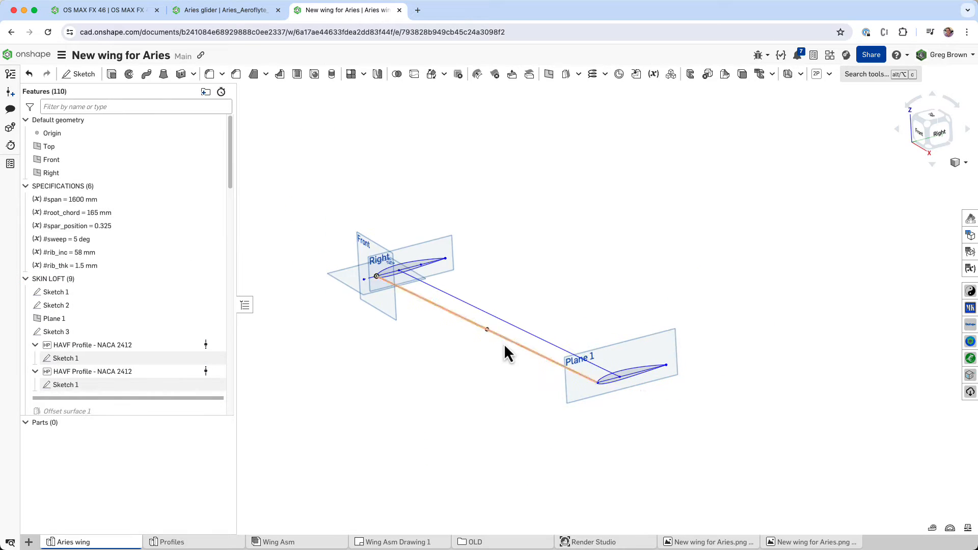
{"action": "right_click_drag", "start_coordinate": [503, 343], "coordinate": [481, 345]}
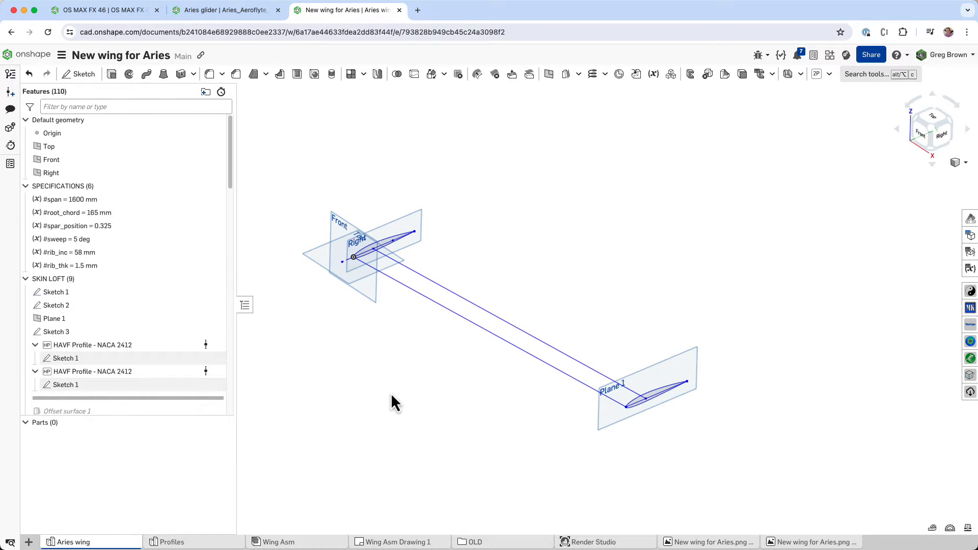
Step: Collapse both HAVF Profile entries, roll forward past Offset surface 4 and show all surfaces of the wing
{"action": "left_click", "coordinate": [34, 345]}
{"action": "left_click", "coordinate": [35, 358]}
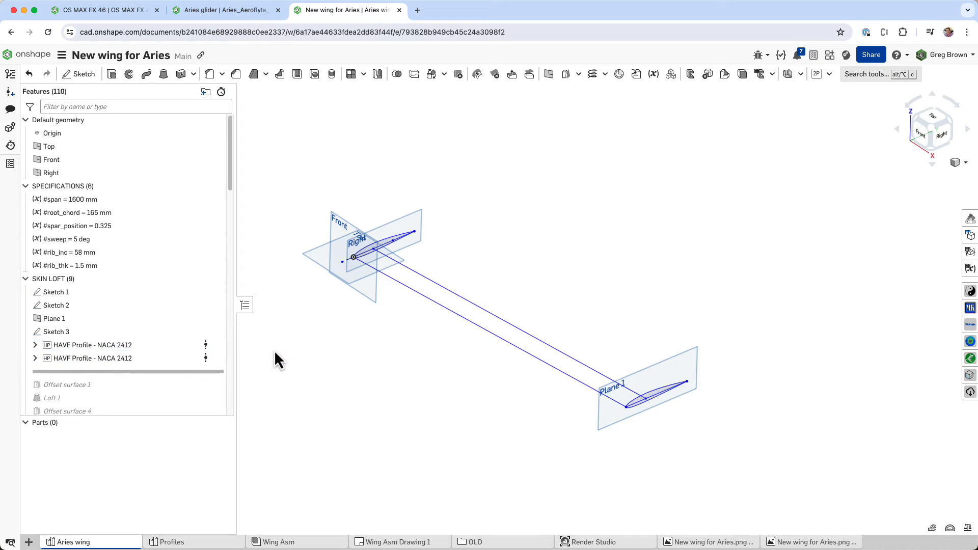
{"action": "scroll", "coordinate": [105, 350], "scroll_direction": "down", "scroll_amount": 4}
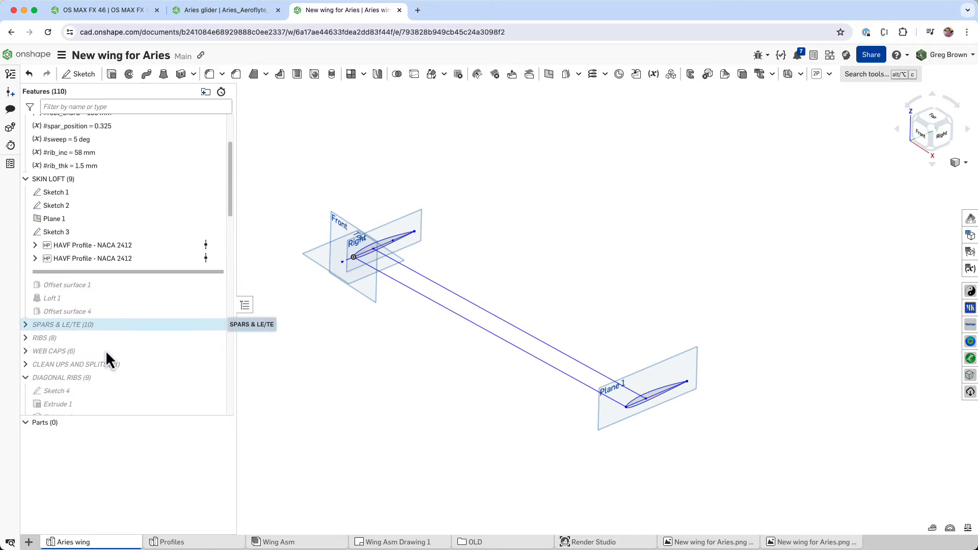
{"action": "left_click_drag", "start_coordinate": [126, 272], "coordinate": [130, 319]}
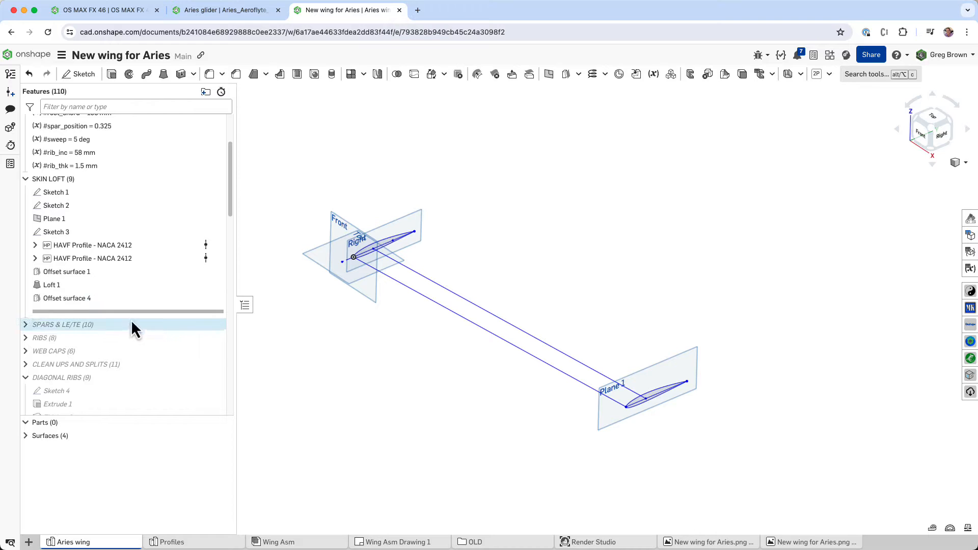
{"action": "left_click", "coordinate": [223, 434]}
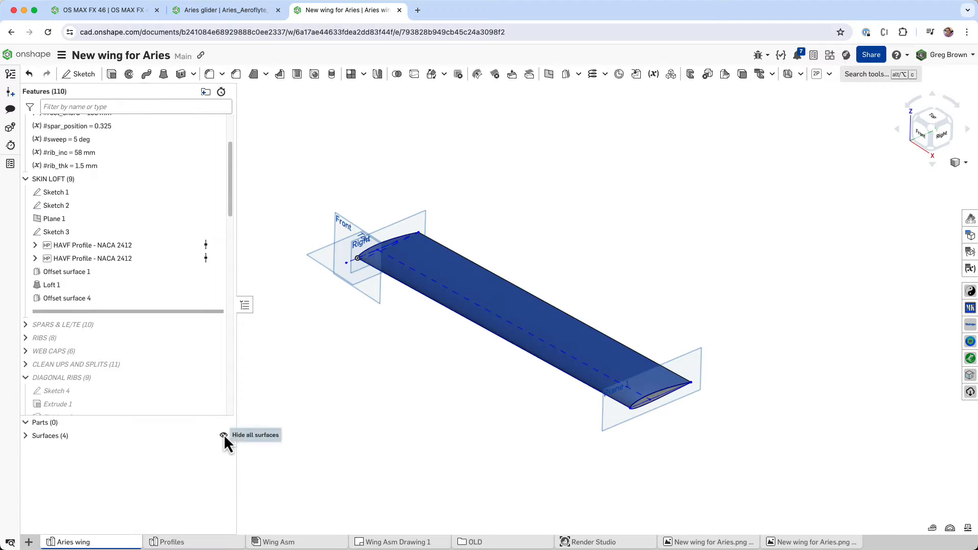
{"action": "mouse_move", "coordinate": [413, 385]}
{"action": "right_mouse_down"}
{"action": "mouse_move", "coordinate": [371, 368]}
{"action": "mouse_move", "coordinate": [484, 399]}
{"action": "mouse_move", "coordinate": [425, 399]}
{"action": "right_mouse_up"}
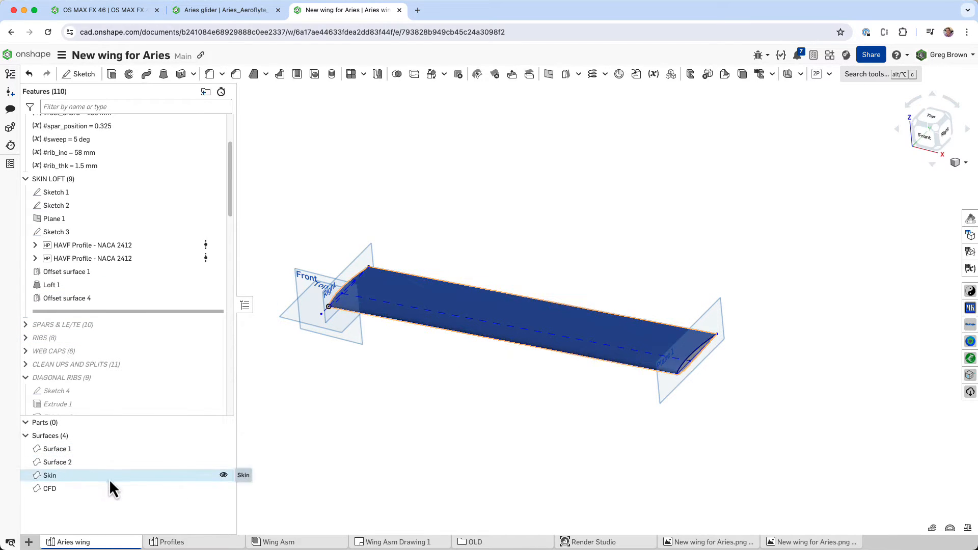
Step: Highlight the Skin surface and the CFD surface in turn to compare them on the wing
{"action": "left_click", "coordinate": [127, 478]}
{"action": "mouse_move", "coordinate": [391, 452]}
{"action": "right_mouse_down"}
{"action": "mouse_move", "coordinate": [394, 442]}
{"action": "mouse_move", "coordinate": [390, 452]}
{"action": "right_mouse_up"}
{"action": "left_click", "coordinate": [314, 460]}
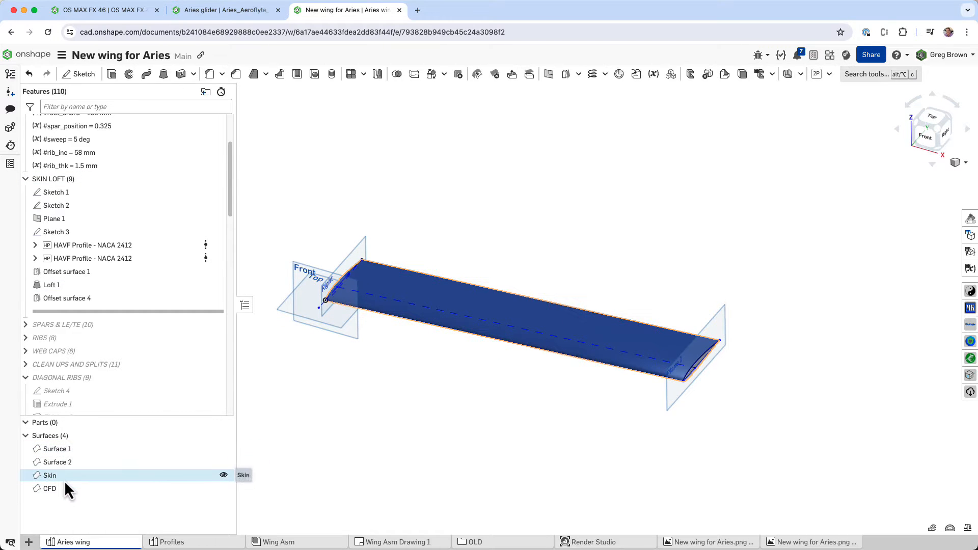
{"action": "left_click", "coordinate": [178, 490]}
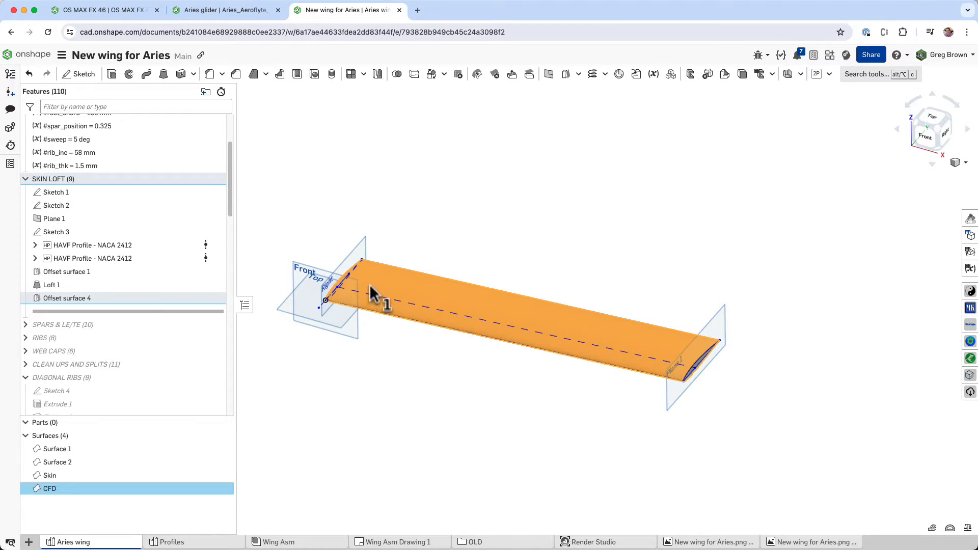
{"action": "left_click", "coordinate": [292, 400]}
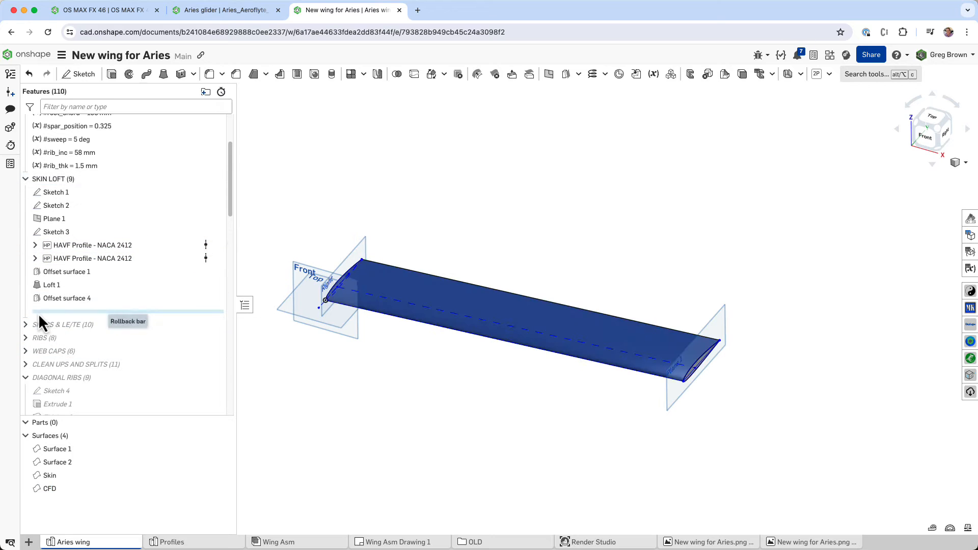
Step: Expand the SPARS & LE/TE folder, roll the feature list forward past Intersection curve 1 and show its curves
{"action": "left_click", "coordinate": [26, 325]}
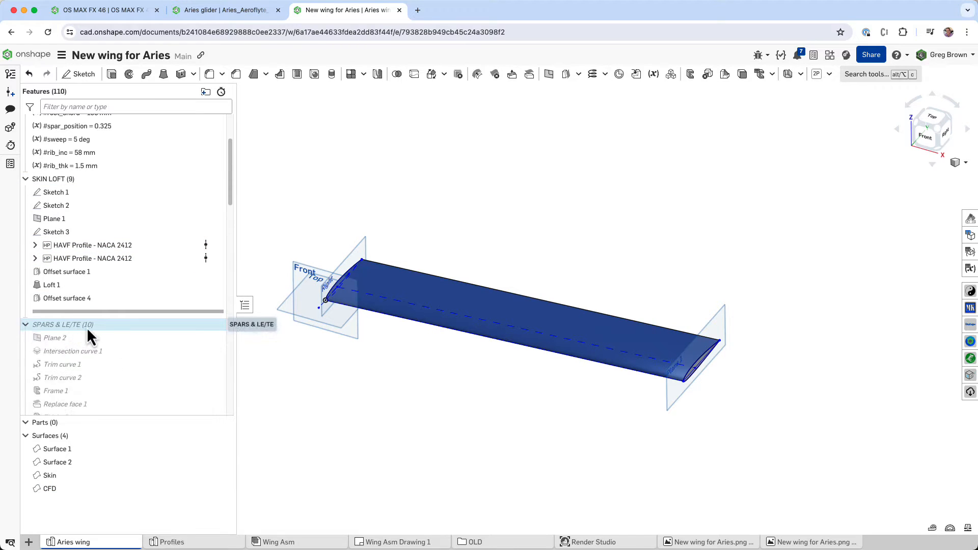
{"action": "scroll", "coordinate": [87, 328], "scroll_direction": "down", "scroll_amount": 3}
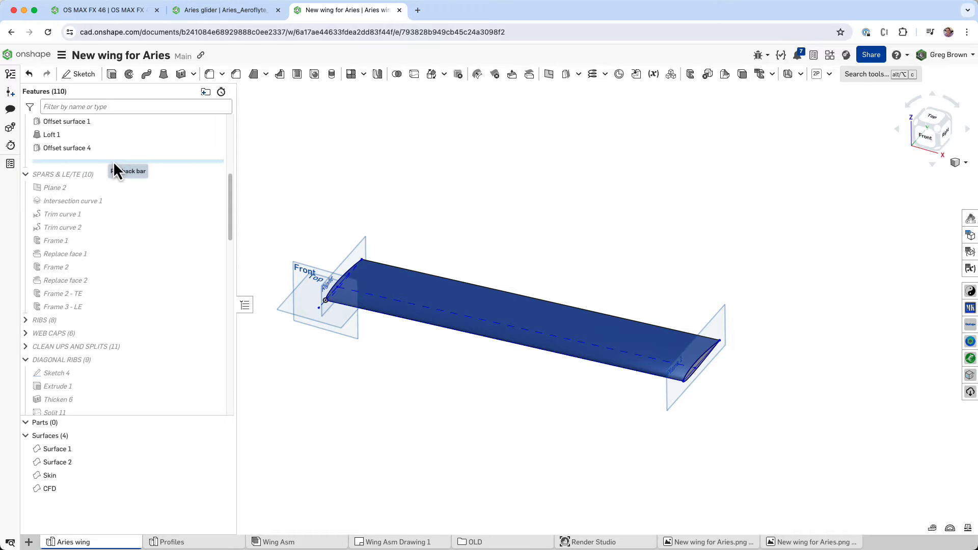
{"action": "left_click_drag", "start_coordinate": [117, 161], "coordinate": [108, 208]}
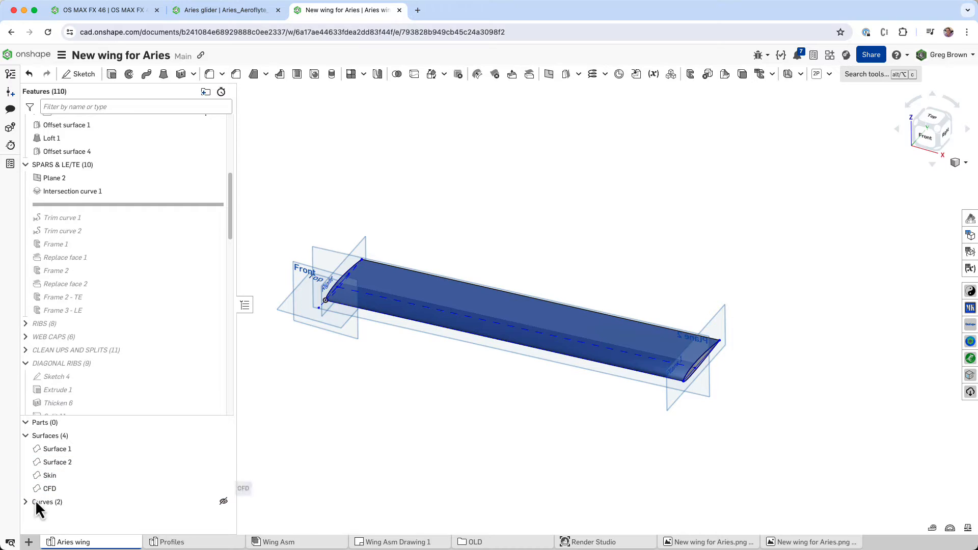
{"action": "left_click", "coordinate": [216, 501]}
{"action": "right_click_drag", "start_coordinate": [402, 446], "coordinate": [412, 375]}
{"action": "left_click", "coordinate": [399, 284]}
{"action": "key", "text": "n"}
{"action": "left_click", "coordinate": [292, 225]}
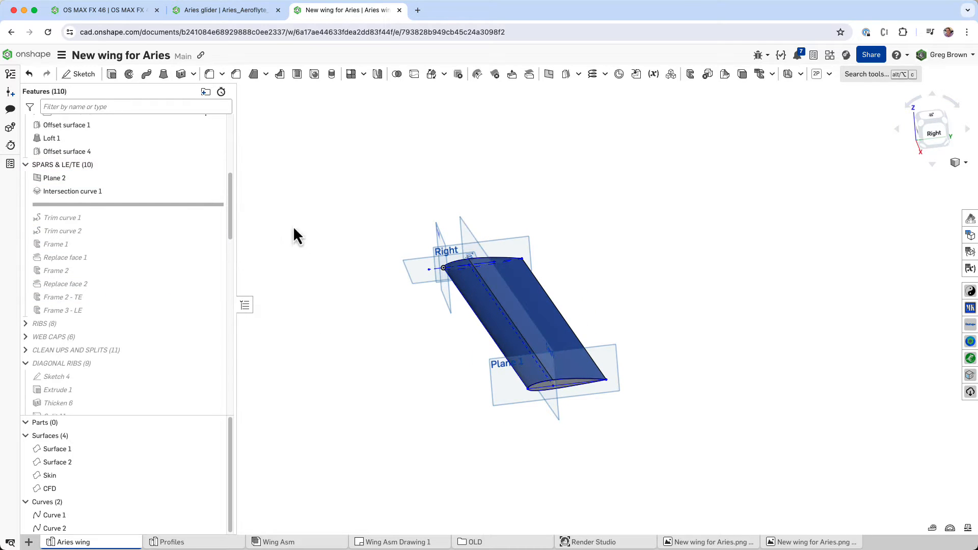
Step: Open the definition of Plane 2 to review its line-angle setup and close it without changes
{"action": "right_click", "coordinate": [111, 190]}
{"action": "left_click", "coordinate": [136, 193]}
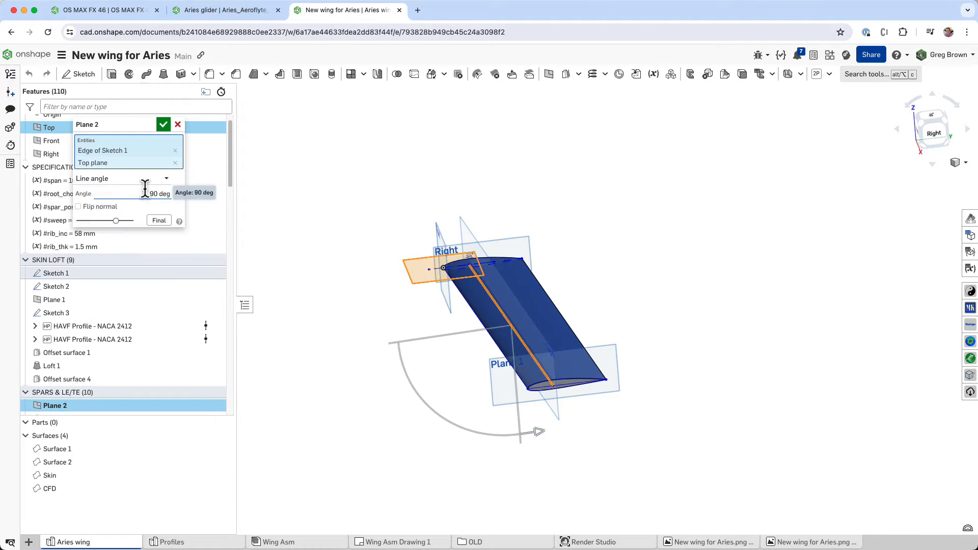
{"action": "left_click", "coordinate": [178, 124]}
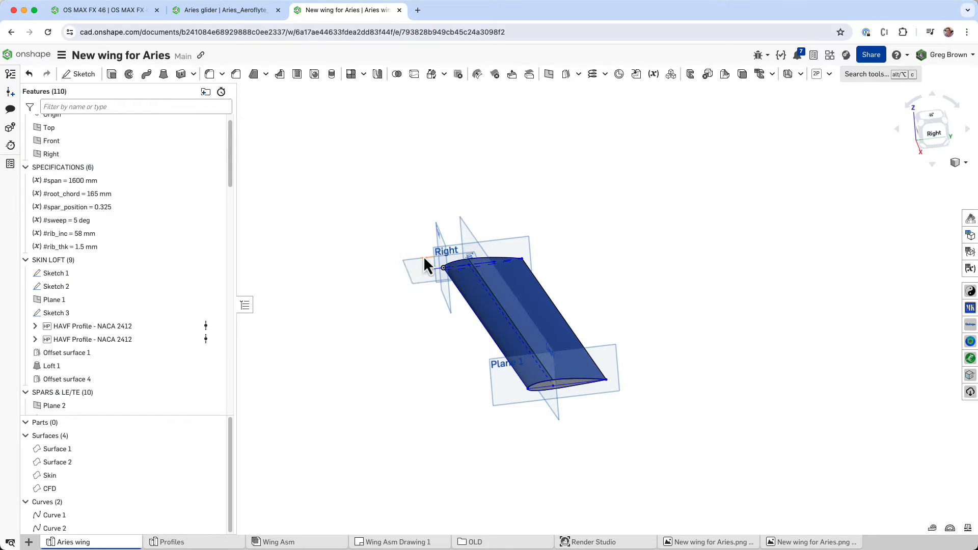
Step: Highlight Plane 2 along the spar line and open the variable table to review the spar_position variable
{"action": "right_click_drag", "start_coordinate": [423, 256], "coordinate": [456, 212]}
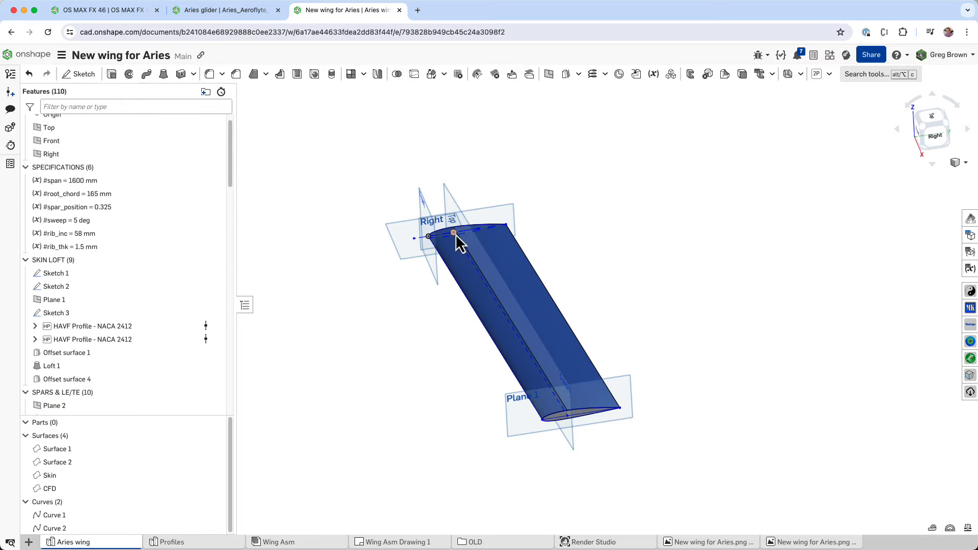
{"action": "left_click", "coordinate": [458, 198]}
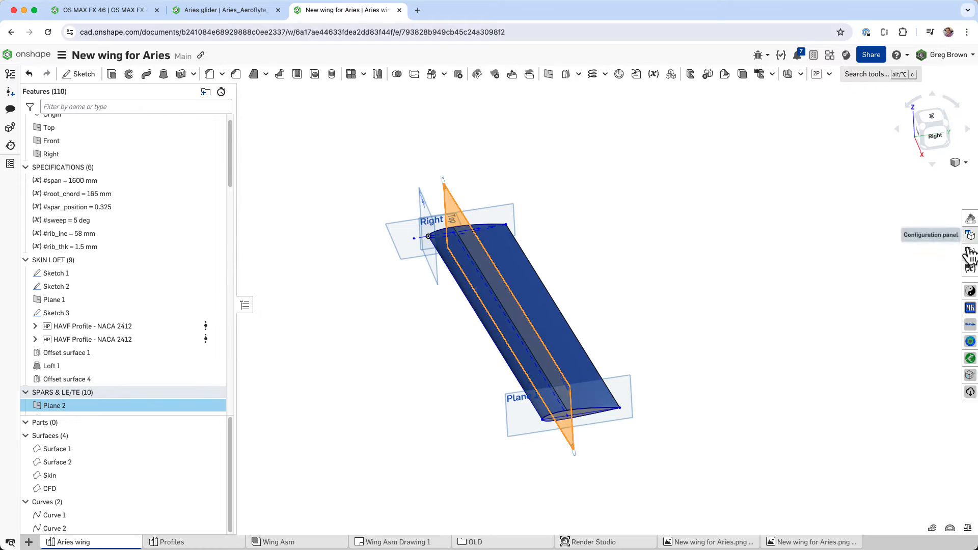
{"action": "left_click", "coordinate": [969, 269]}
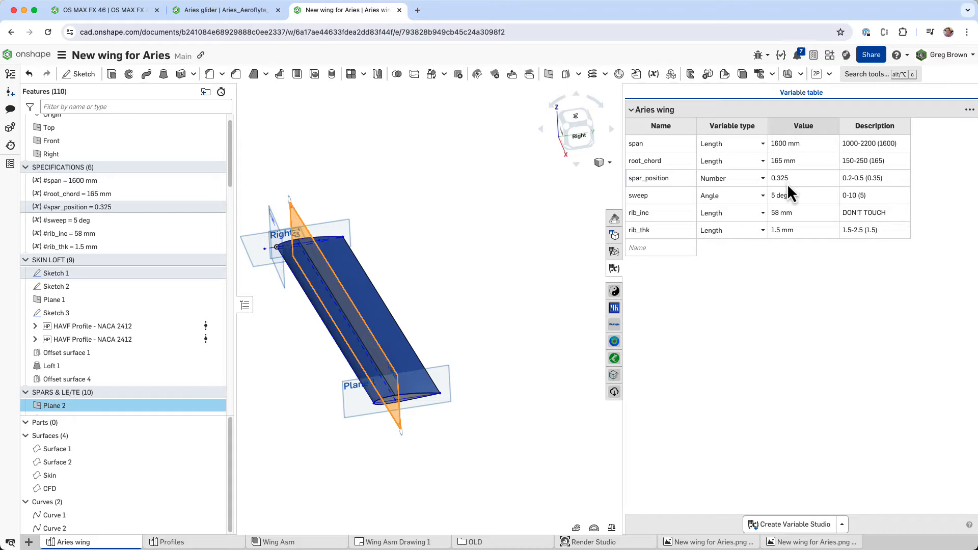
{"action": "right_click_drag", "start_coordinate": [295, 272], "coordinate": [298, 262]}
{"action": "right_click_drag", "start_coordinate": [442, 227], "coordinate": [468, 239]}
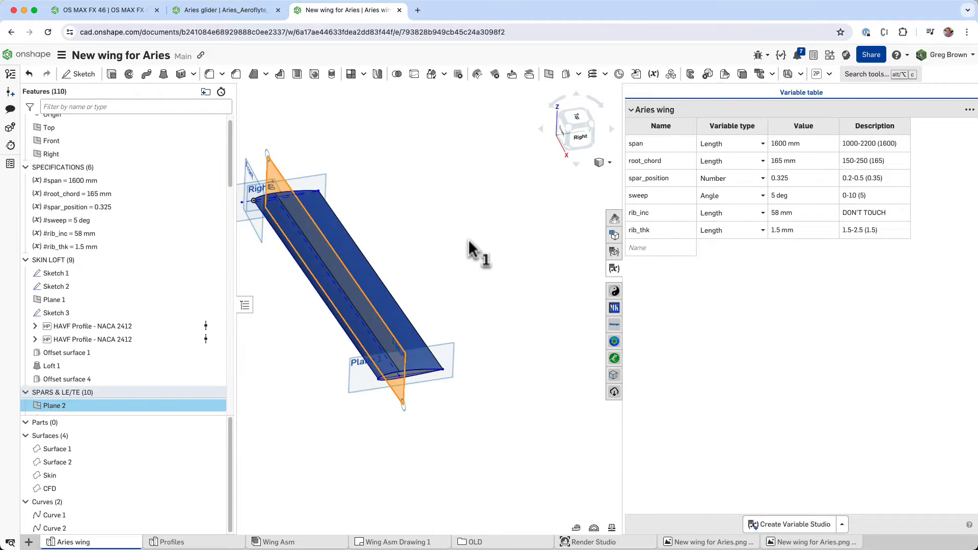
{"action": "left_click", "coordinate": [471, 237]}
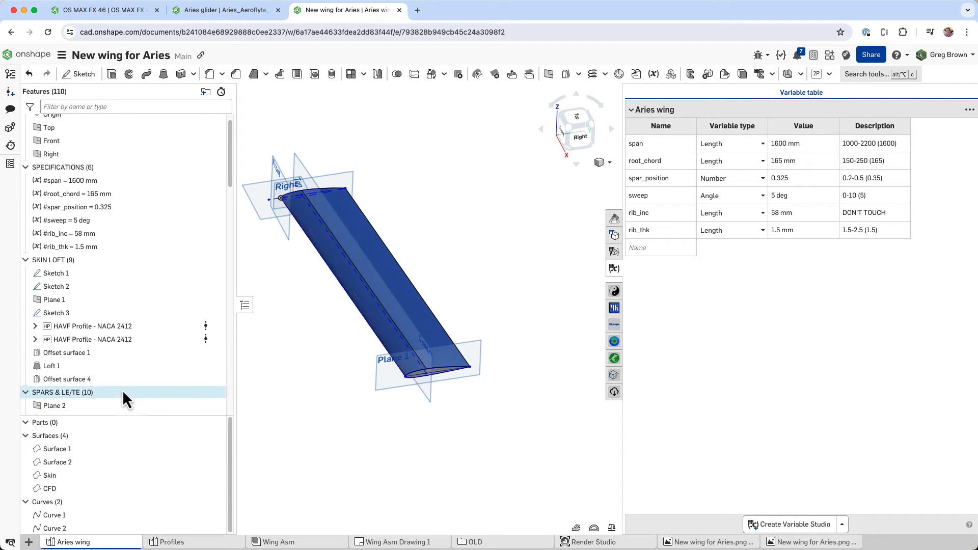
Step: Highlight Intersection curve 1 to examine where Plane 2 cuts the wing skin
{"action": "scroll", "coordinate": [128, 316], "scroll_direction": "down", "scroll_amount": 5}
{"action": "left_click", "coordinate": [120, 294]}
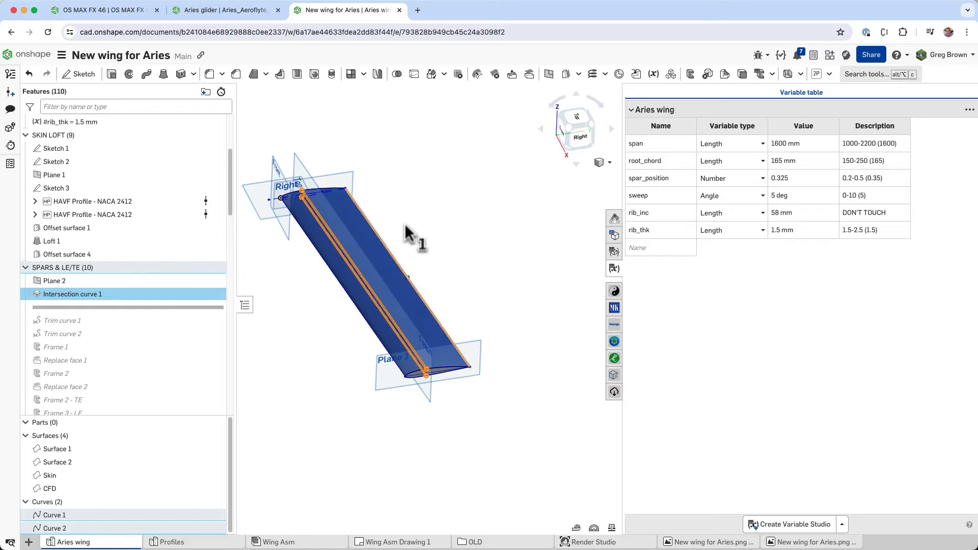
{"action": "left_click", "coordinate": [449, 214]}
{"action": "left_click", "coordinate": [359, 227]}
{"action": "left_click", "coordinate": [298, 330]}
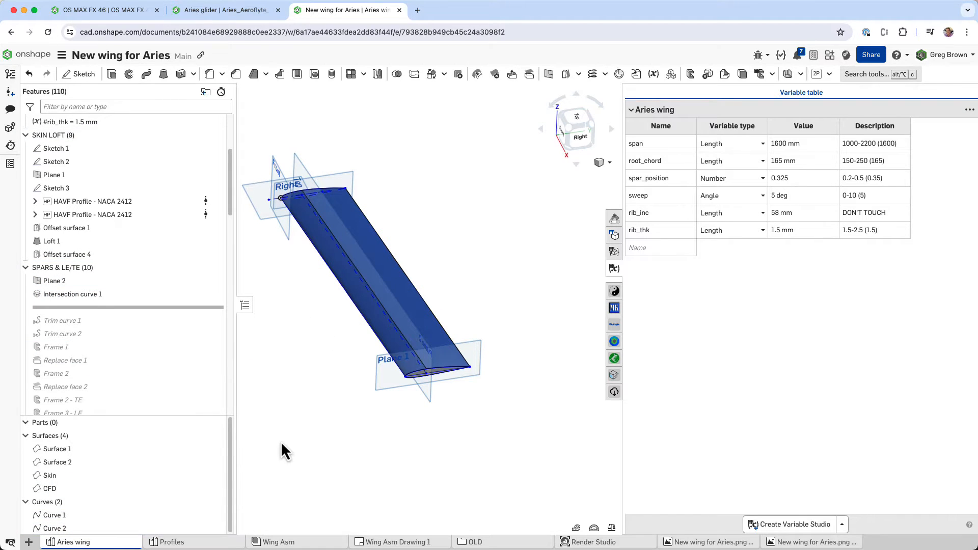
Step: Roll the feature list forward past Trim curve 2 and inspect the ends of the spar curves at the wing tip
{"action": "left_click_drag", "start_coordinate": [105, 324], "coordinate": [103, 337]}
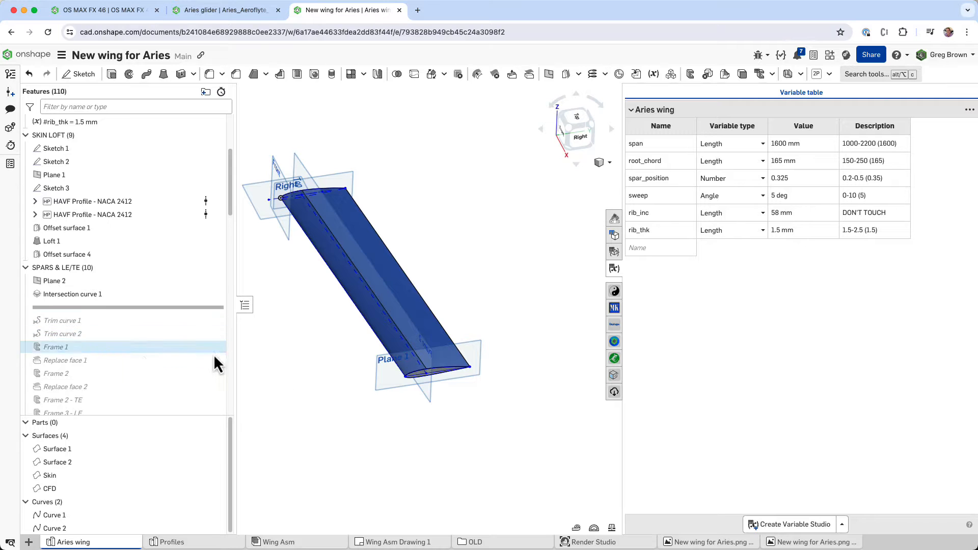
{"action": "scroll", "coordinate": [432, 371], "scroll_direction": "up", "scroll_amount": 5}
{"action": "scroll", "coordinate": [432, 370], "scroll_direction": "up", "scroll_amount": 6}
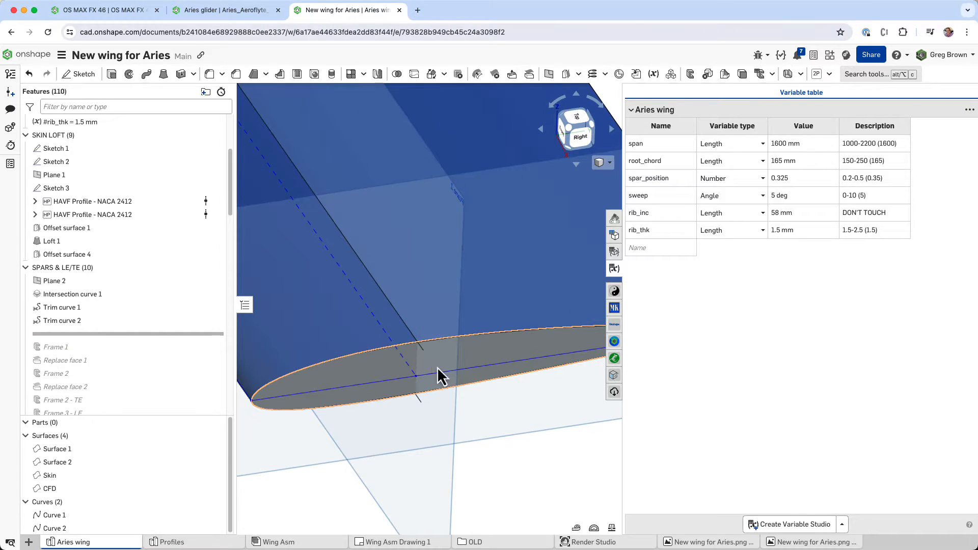
{"action": "scroll", "coordinate": [444, 367], "scroll_direction": "down", "scroll_amount": 3}
{"action": "right_click_drag", "start_coordinate": [427, 358], "coordinate": [464, 362]}
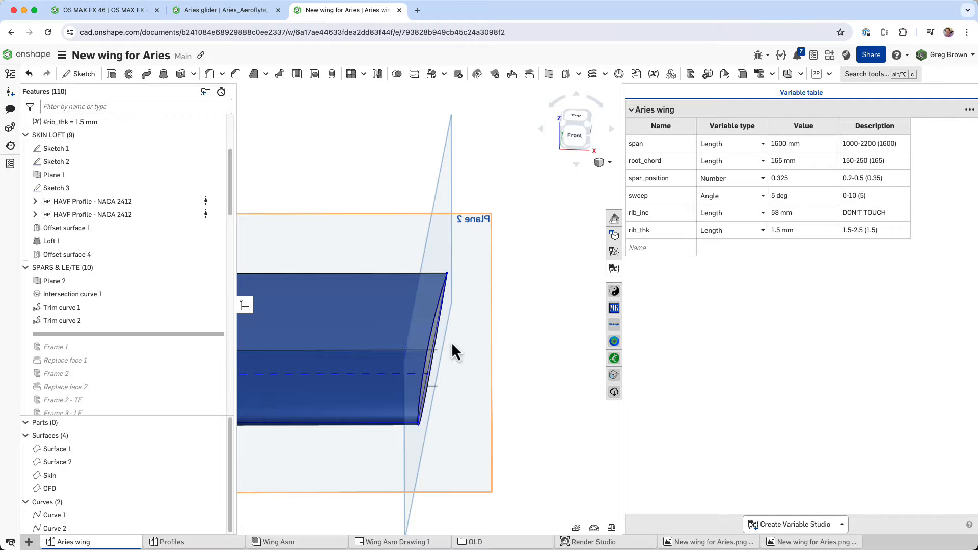
Step: Highlight Trim curve 1 and Trim curve 2 together to examine the two spar curves at the wing tip
{"action": "right_click_drag", "start_coordinate": [434, 376], "coordinate": [439, 396]}
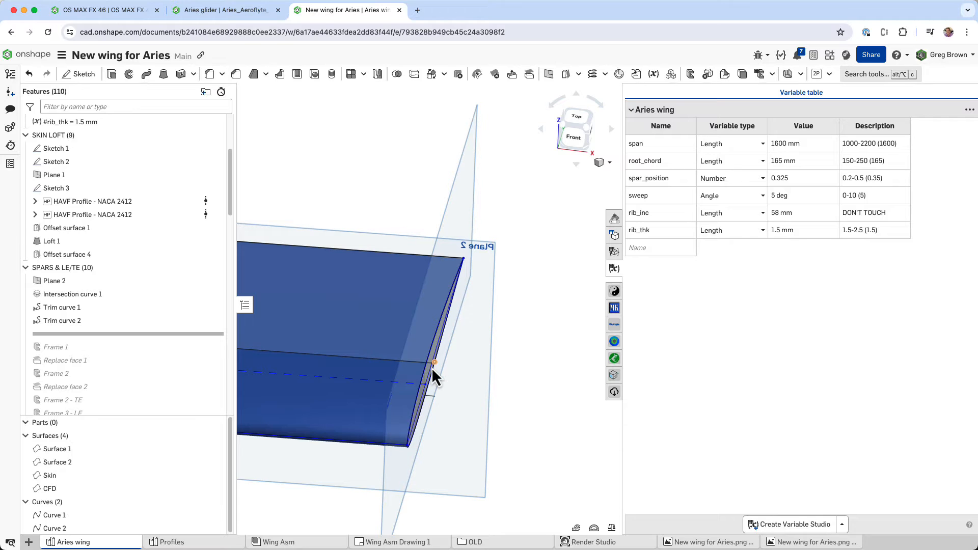
{"action": "scroll", "coordinate": [525, 406], "scroll_direction": "down", "scroll_amount": 3}
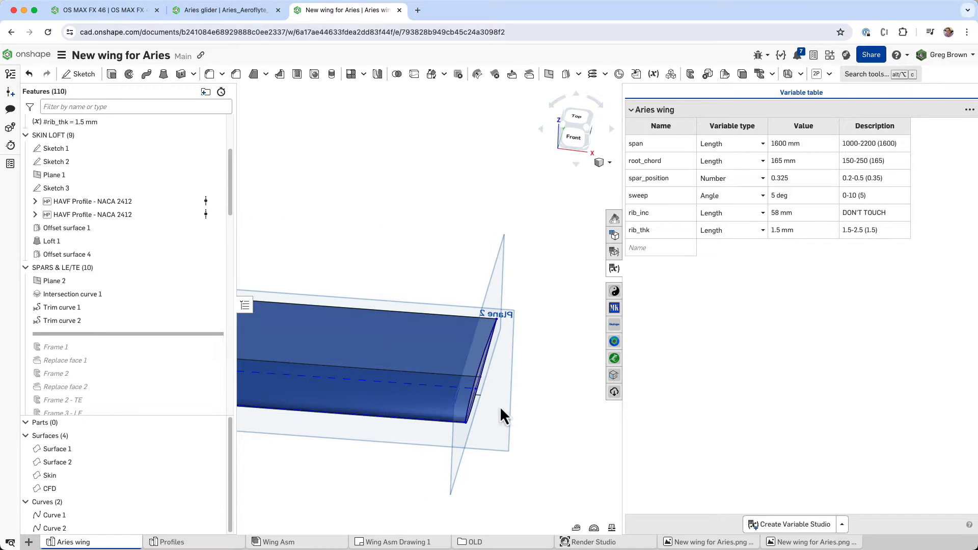
{"action": "left_click", "coordinate": [71, 308]}
{"action": "left_click", "coordinate": [88, 320]}
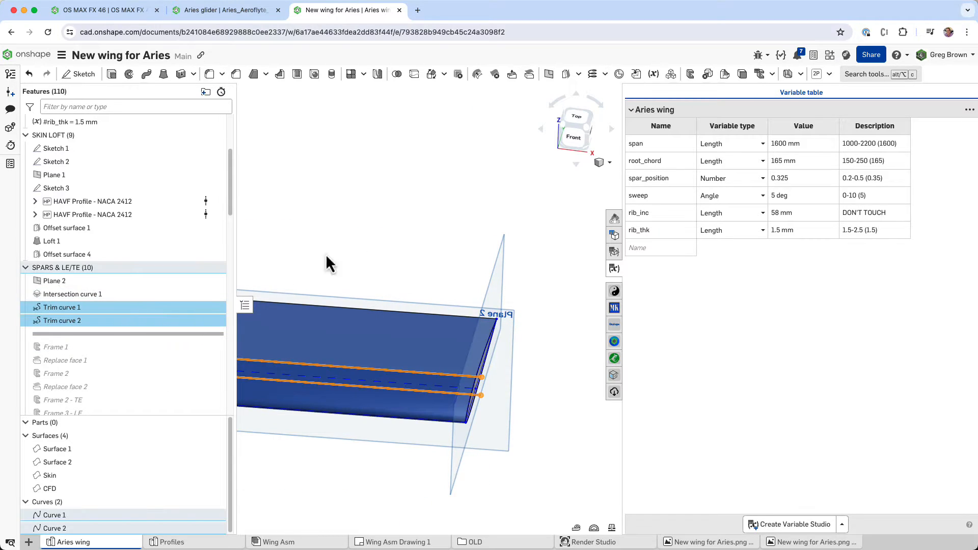
{"action": "left_click", "coordinate": [327, 256]}
Step: Open the definition of Trim curve 2 to review its blind extension settings and close it without changes
{"action": "right_click", "coordinate": [87, 321]}
{"action": "left_click", "coordinate": [138, 343]}
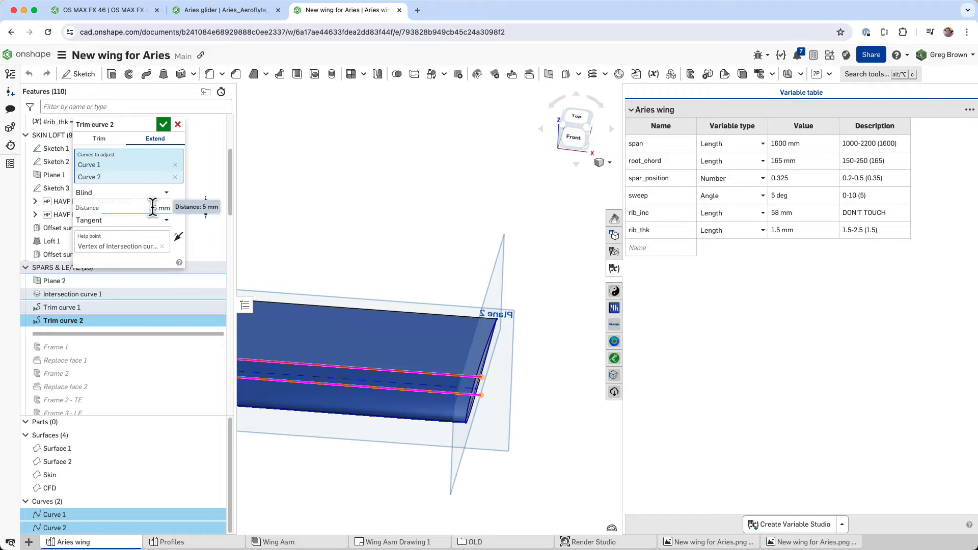
{"action": "left_click", "coordinate": [168, 192]}
{"action": "left_click", "coordinate": [176, 206]}
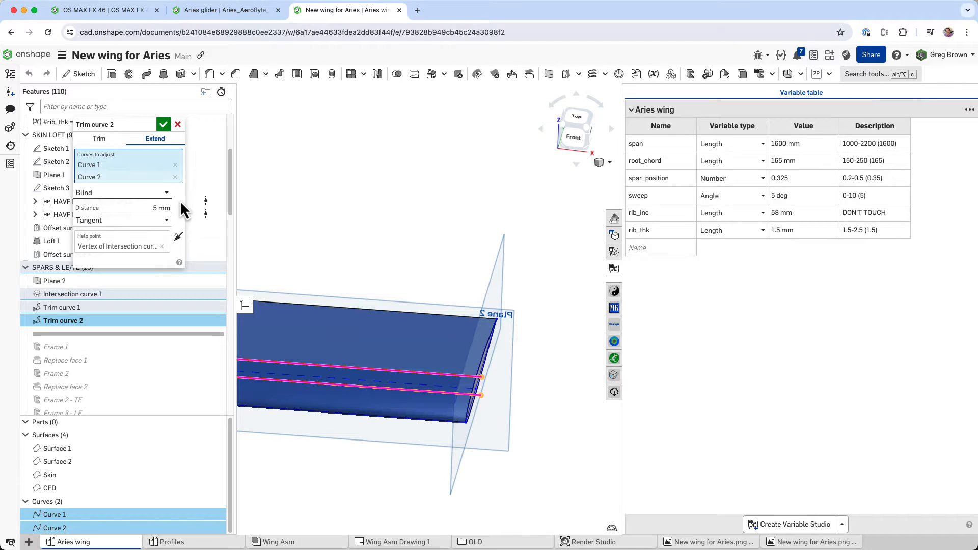
{"action": "left_click", "coordinate": [178, 125]}
Step: Roll the feature list forward past Frame 1 and highlight that feature to inspect the upper spar at the wing tip
{"action": "scroll", "coordinate": [494, 408], "scroll_direction": "up", "scroll_amount": 5}
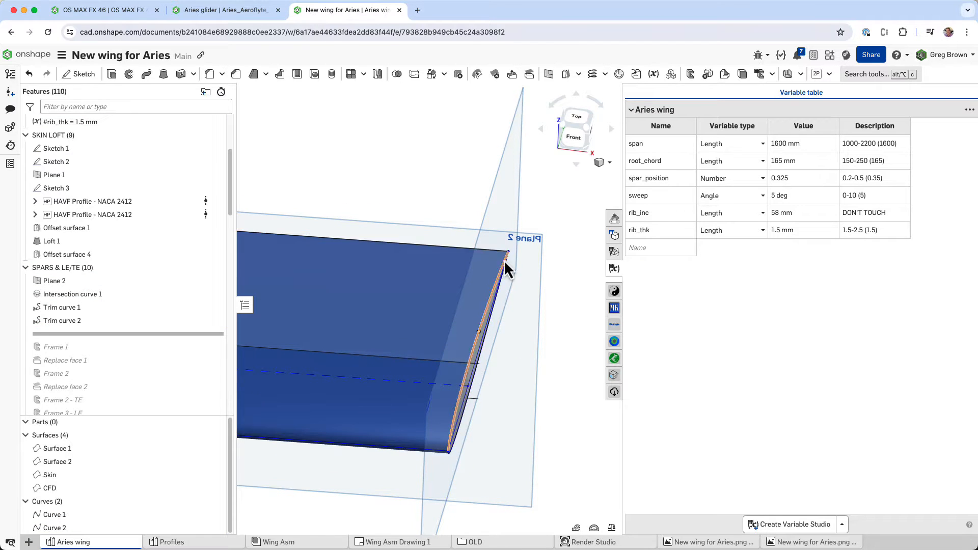
{"action": "right_click_drag", "start_coordinate": [504, 259], "coordinate": [522, 301]}
{"action": "scroll", "coordinate": [524, 311], "scroll_direction": "down", "scroll_amount": 10}
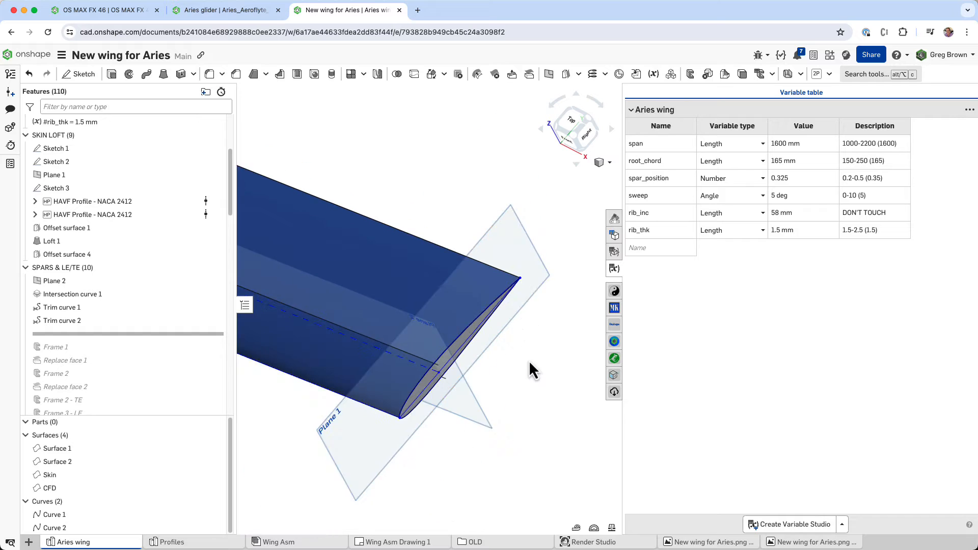
{"action": "right_click_drag", "start_coordinate": [509, 382], "coordinate": [402, 341]}
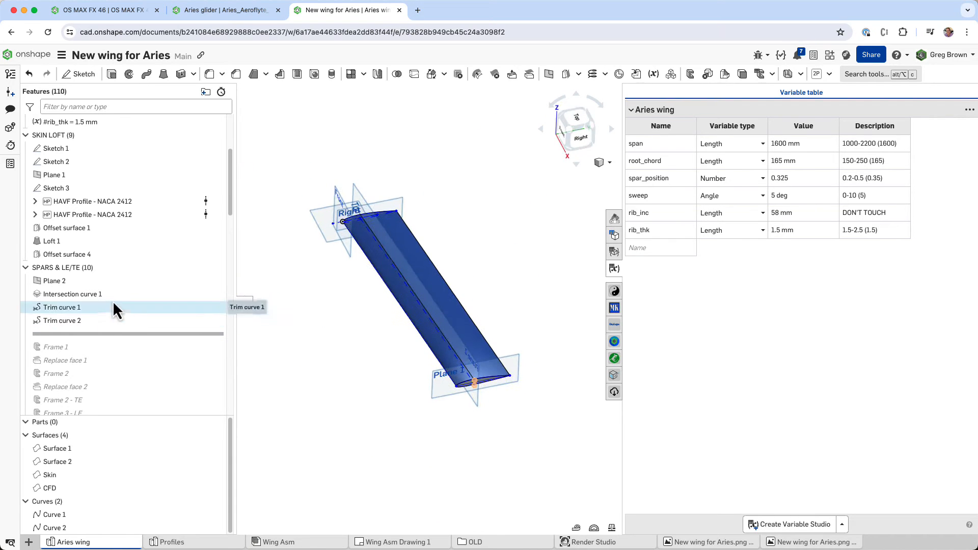
{"action": "scroll", "coordinate": [112, 300], "scroll_direction": "down", "scroll_amount": 2}
{"action": "left_click_drag", "start_coordinate": [177, 302], "coordinate": [172, 316]}
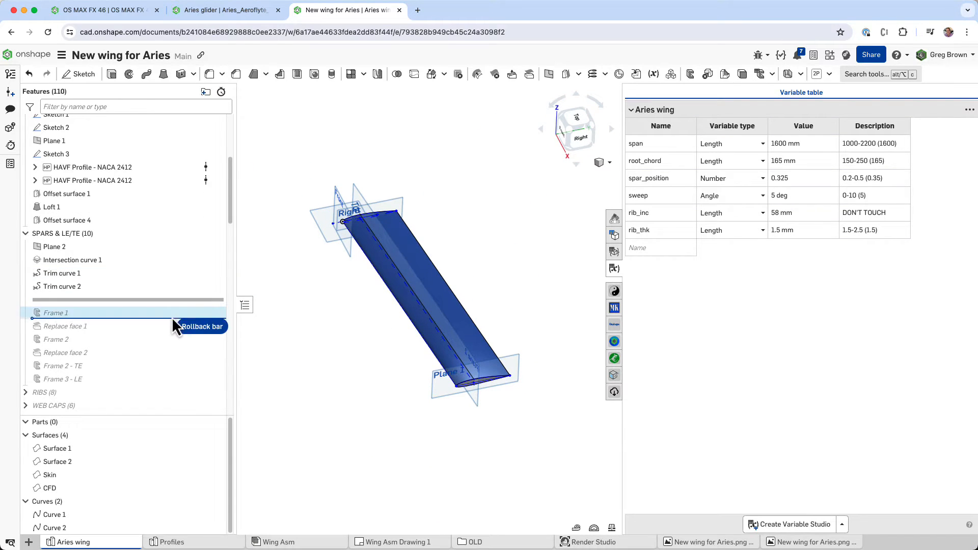
{"action": "left_click", "coordinate": [123, 300]}
{"action": "scroll", "coordinate": [471, 380], "scroll_direction": "up", "scroll_amount": 6}
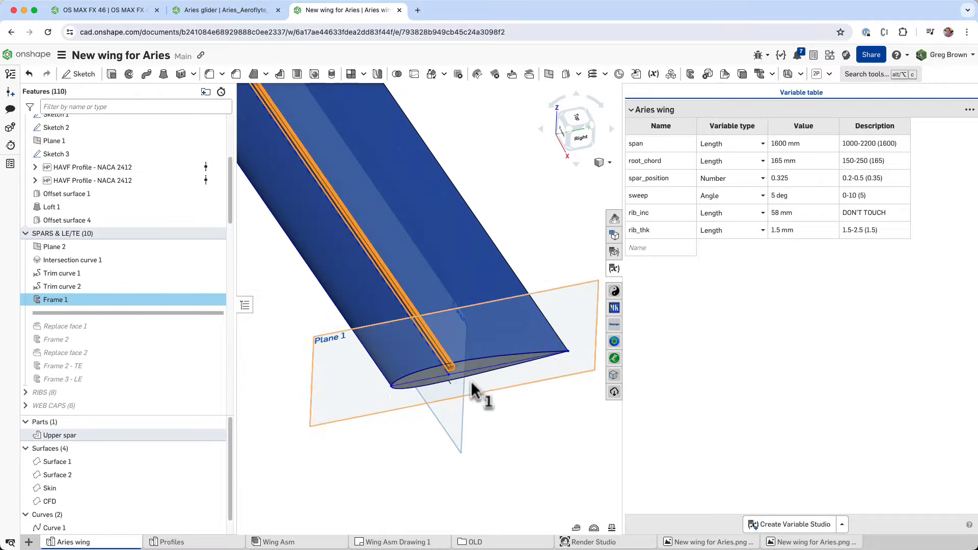
{"action": "scroll", "coordinate": [448, 364], "scroll_direction": "up", "scroll_amount": 6}
{"action": "right_click_drag", "start_coordinate": [448, 364], "coordinate": [437, 385]}
Step: Open the definition of Frame 1 to review its sketch profile, curve selection and angle reference, leaving the settings as they are
{"action": "right_click", "coordinate": [114, 299]}
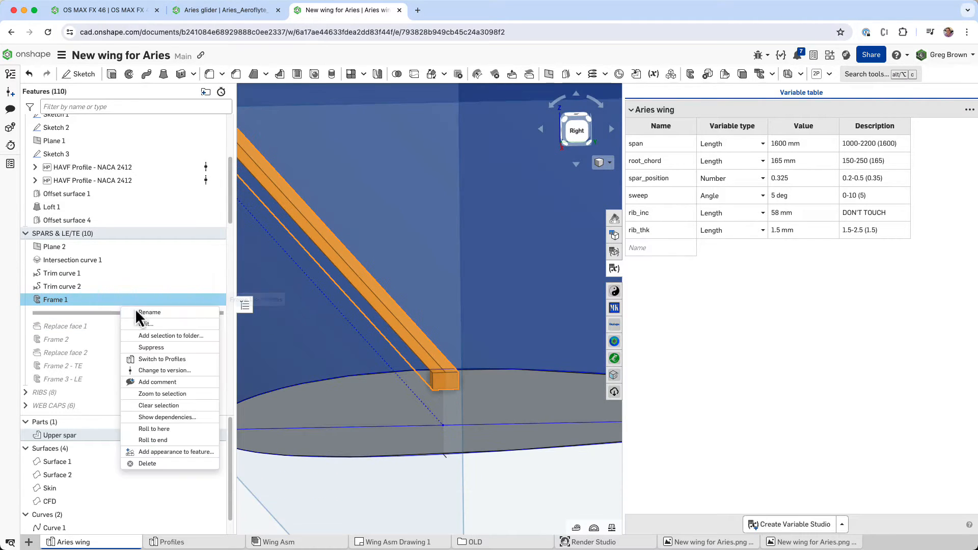
{"action": "left_click", "coordinate": [148, 329]}
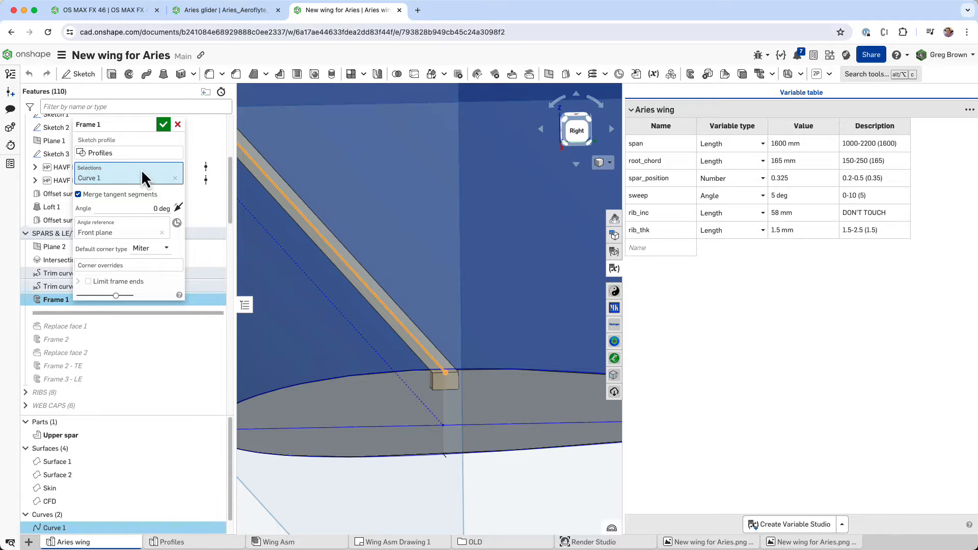
{"action": "left_click", "coordinate": [123, 163]}
{"action": "scroll", "coordinate": [414, 332], "scroll_direction": "down", "scroll_amount": 5}
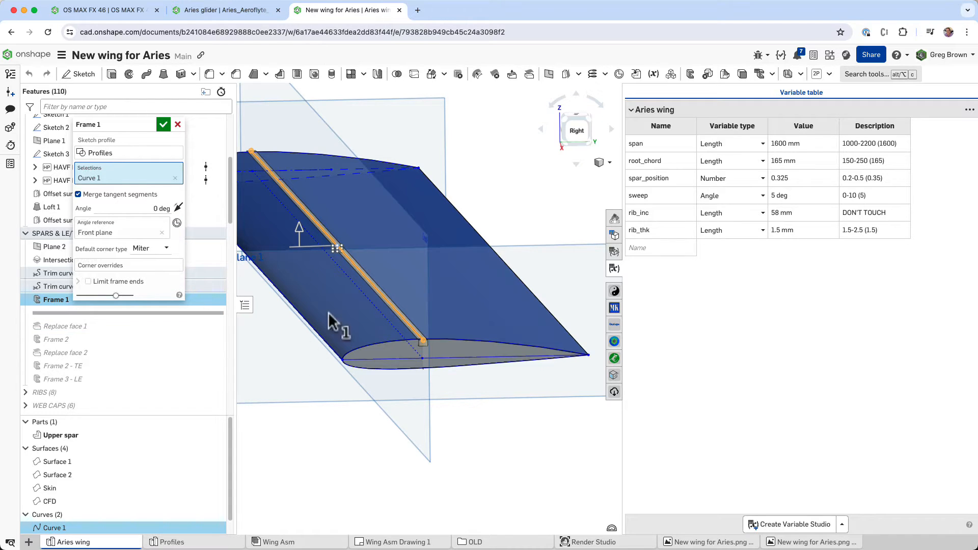
{"action": "left_click", "coordinate": [163, 125]}
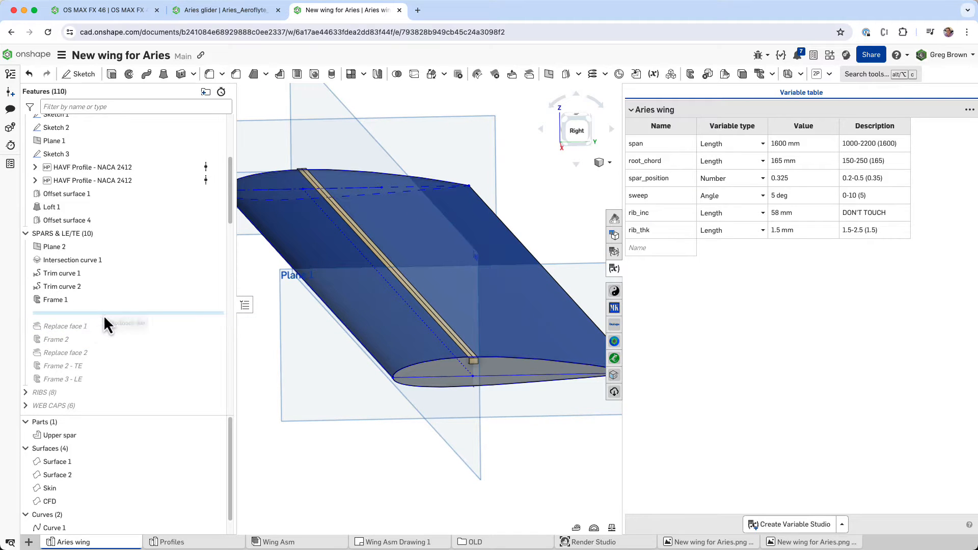
Step: Roll the feature list forward past Replace face 2, continue past Frame 3 - LE, and inspect the leading and trailing edge blocks
{"action": "left_click_drag", "start_coordinate": [103, 313], "coordinate": [105, 359]}
{"action": "key", "text": "f"}
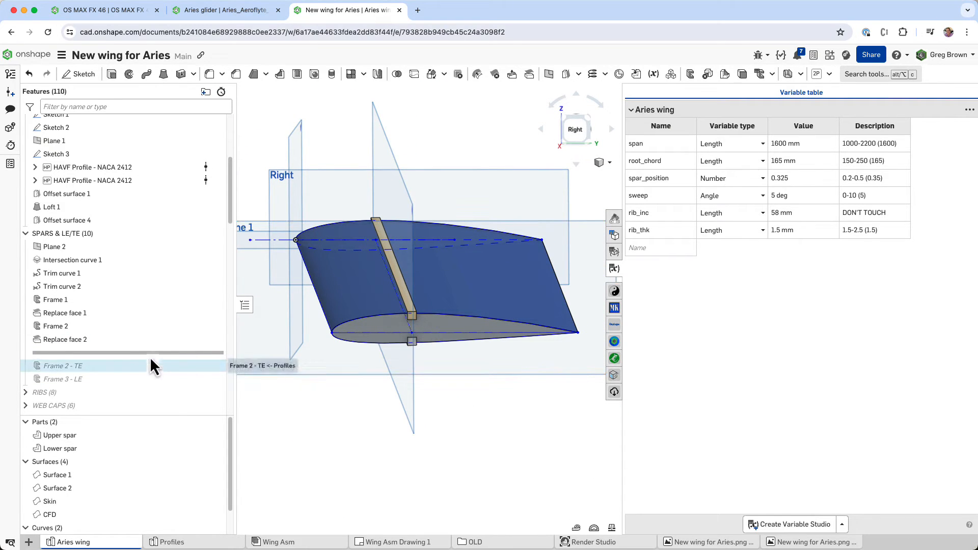
{"action": "left_click_drag", "start_coordinate": [151, 353], "coordinate": [151, 385]}
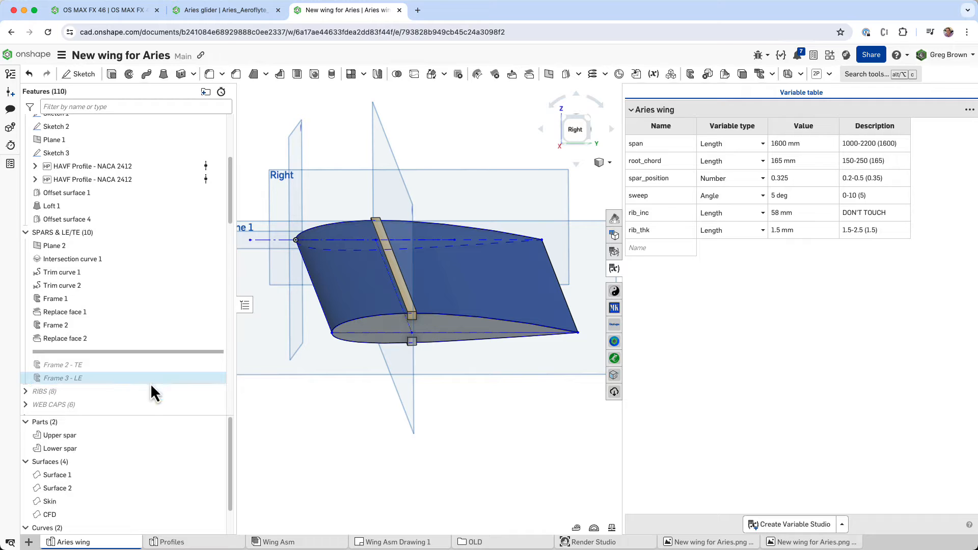
{"action": "middle_click_drag", "start_coordinate": [429, 376], "coordinate": [395, 387]}
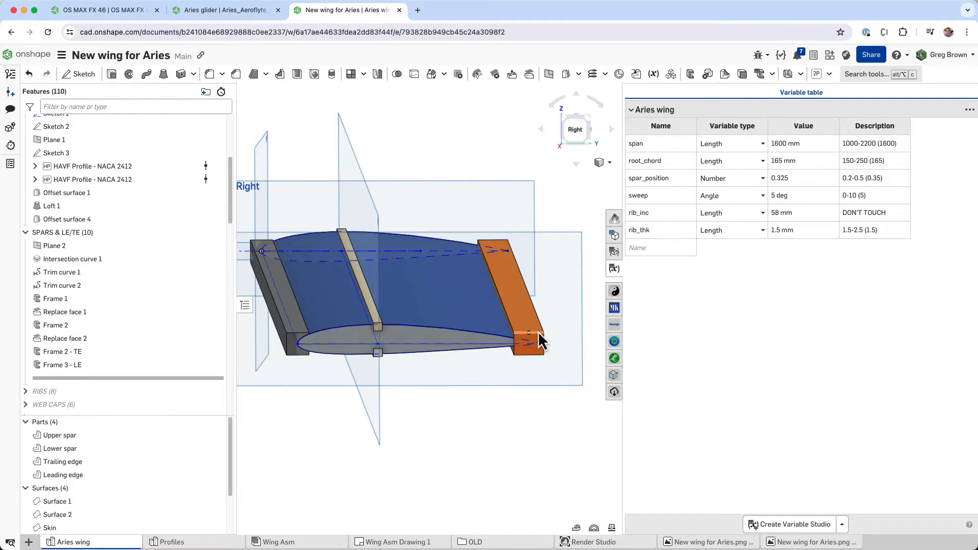
{"action": "scroll", "coordinate": [295, 339], "scroll_direction": "up", "scroll_amount": 5}
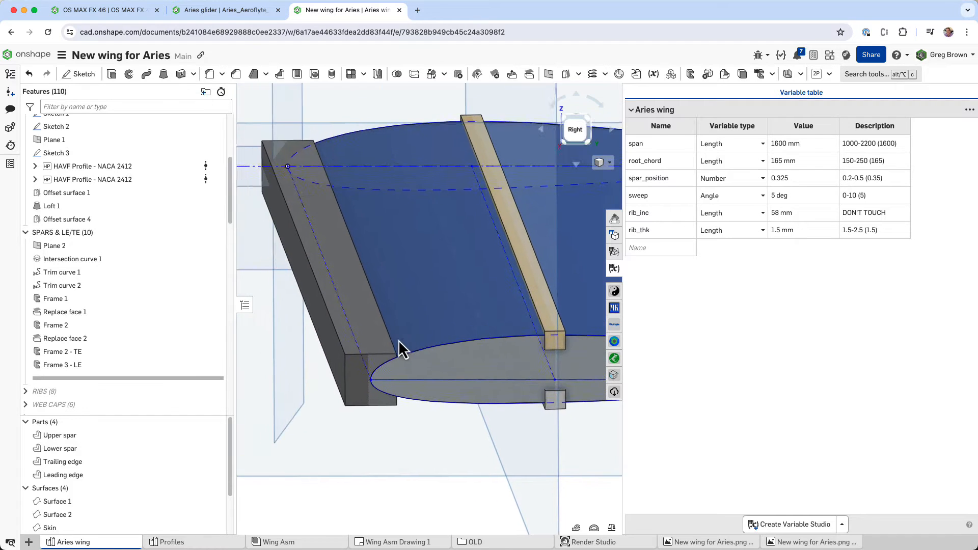
{"action": "mouse_move", "coordinate": [398, 340]}
{"action": "right_mouse_down"}
{"action": "mouse_move", "coordinate": [394, 327]}
{"action": "mouse_move", "coordinate": [393, 335]}
{"action": "right_mouse_up"}
{"action": "scroll", "coordinate": [392, 335], "scroll_direction": "down", "scroll_amount": 3}
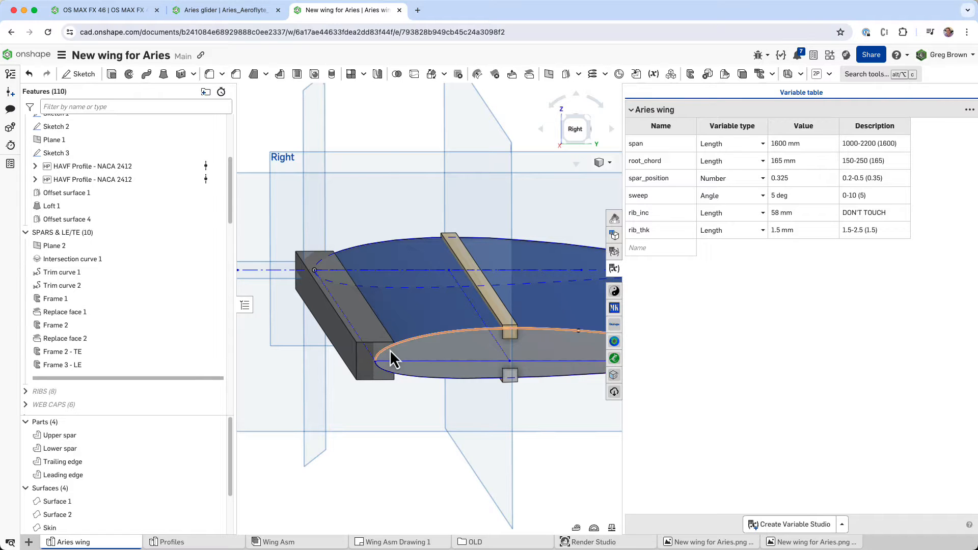
{"action": "middle_click_drag", "start_coordinate": [483, 347], "coordinate": [280, 341]}
{"action": "middle_click_drag", "start_coordinate": [535, 340], "coordinate": [434, 343]}
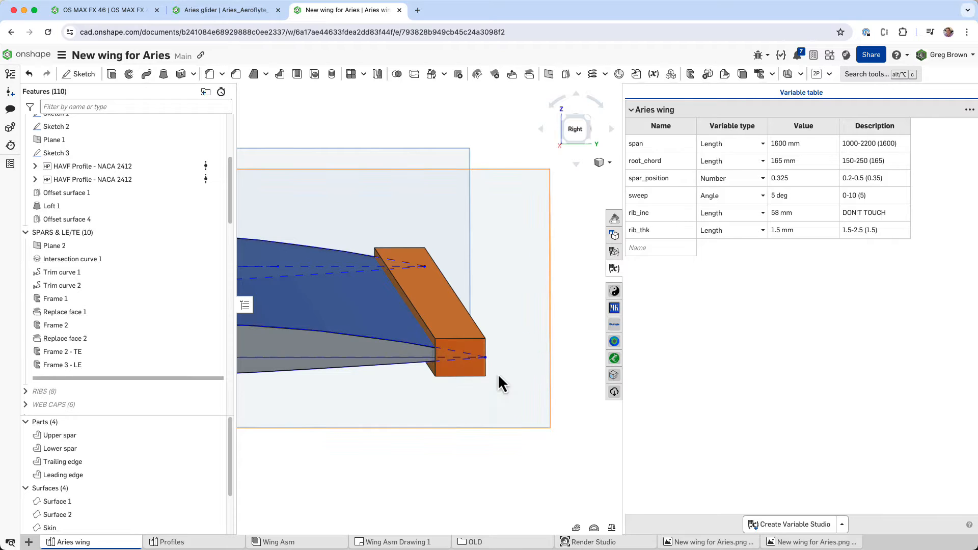
{"action": "scroll", "coordinate": [542, 341], "scroll_direction": "down", "scroll_amount": 3}
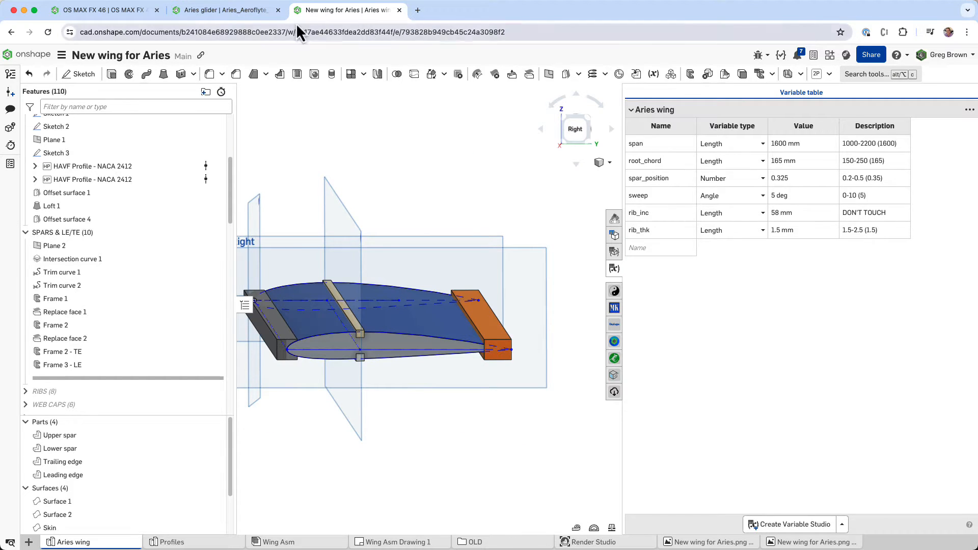
Step: Consult the plan drawing in the Aries glider document, return to the wing document, and examine the edge blocks against the airfoil
{"action": "left_click", "coordinate": [224, 11]}
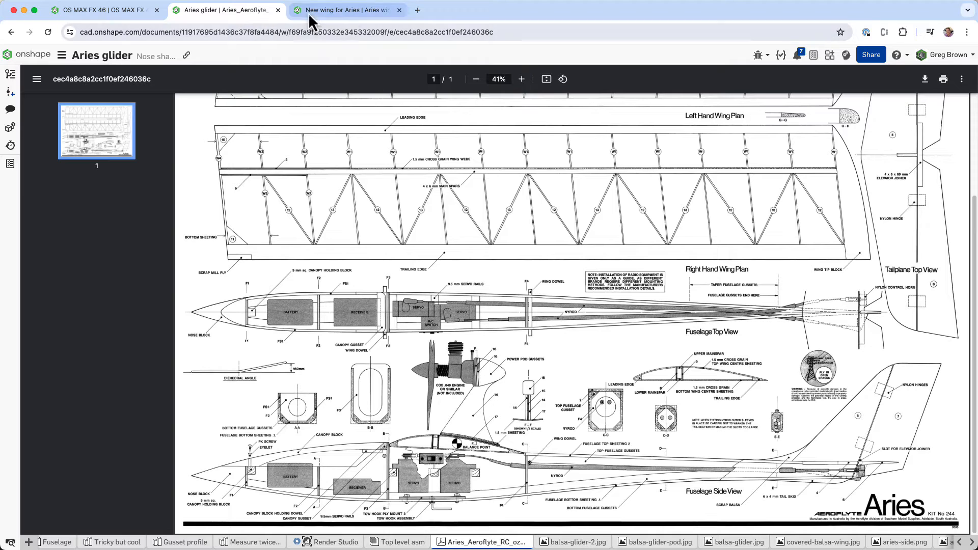
{"action": "left_click", "coordinate": [348, 13]}
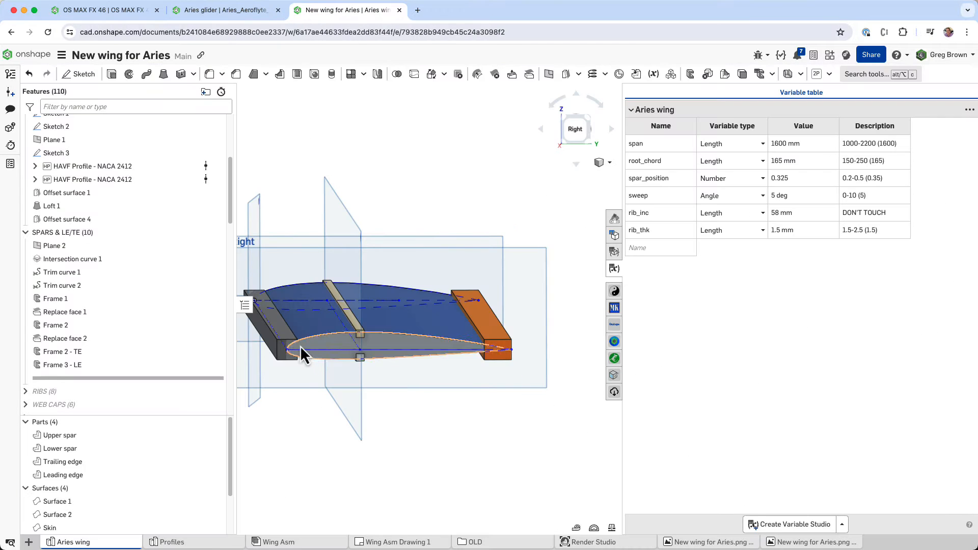
{"action": "scroll", "coordinate": [294, 345], "scroll_direction": "up", "scroll_amount": 3}
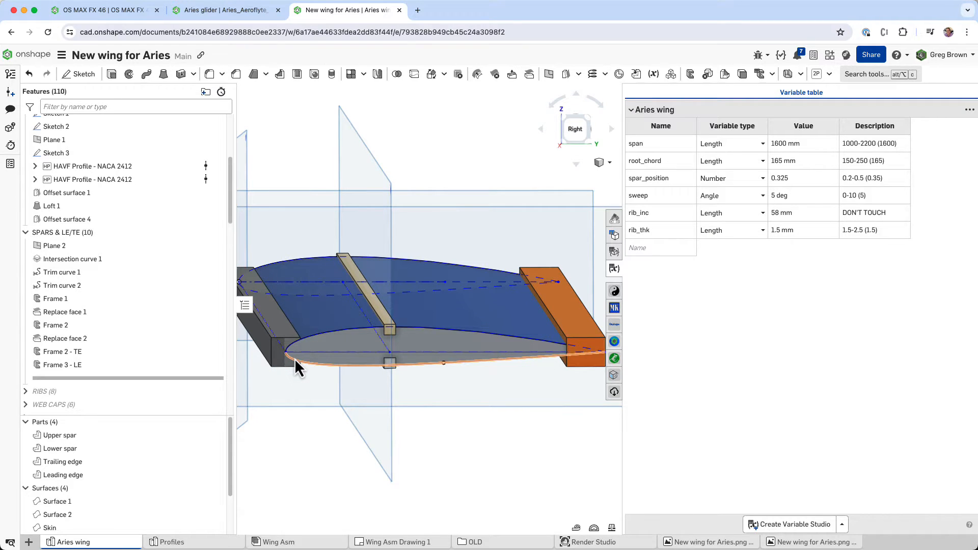
{"action": "scroll", "coordinate": [430, 358], "scroll_direction": "down", "scroll_amount": 3}
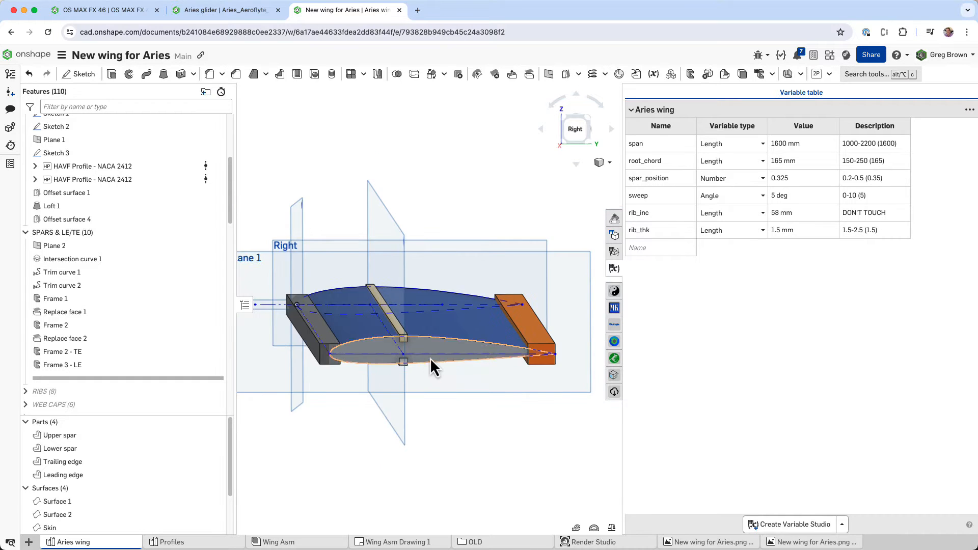
{"action": "right_click_drag", "start_coordinate": [430, 358], "coordinate": [428, 350]}
{"action": "middle_click_drag", "start_coordinate": [353, 343], "coordinate": [415, 361]}
{"action": "mouse_move", "coordinate": [414, 362]}
{"action": "right_mouse_down"}
{"action": "mouse_move", "coordinate": [405, 365]}
{"action": "mouse_move", "coordinate": [418, 359]}
{"action": "right_mouse_up"}
{"action": "middle_click_drag", "start_coordinate": [418, 360], "coordinate": [380, 346]}
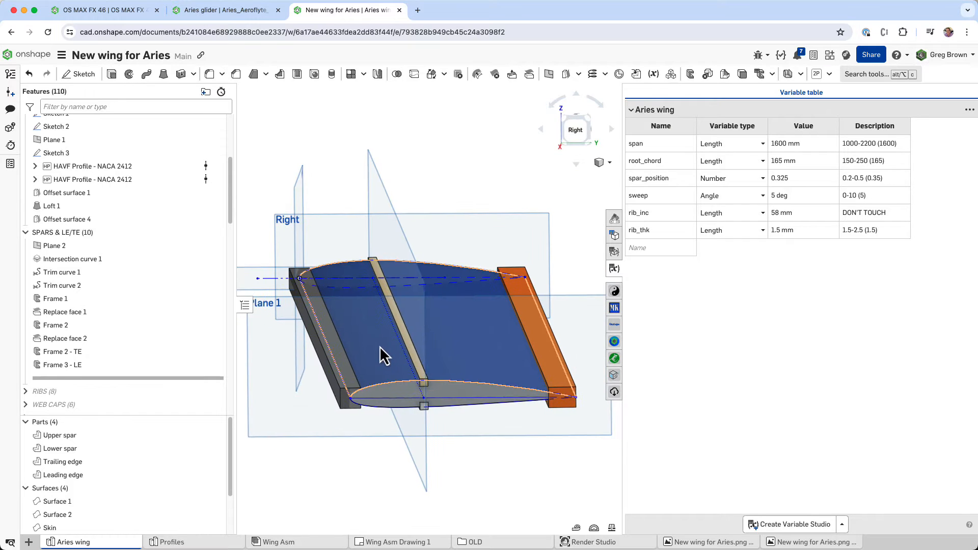
{"action": "right_click_drag", "start_coordinate": [380, 347], "coordinate": [380, 342]}
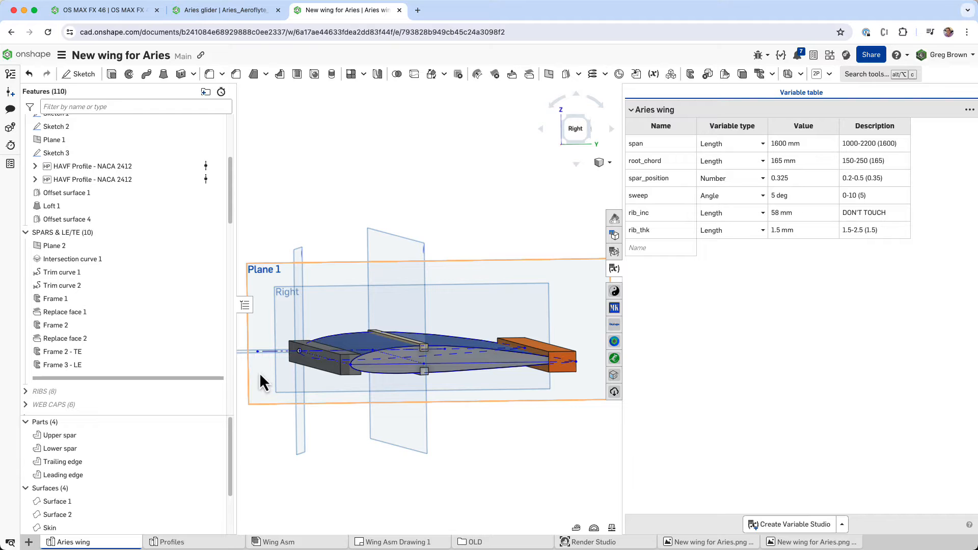
Step: Expand the RIBS folder and roll the feature list forward to include Split 1
{"action": "scroll", "coordinate": [135, 293], "scroll_direction": "down", "scroll_amount": 5}
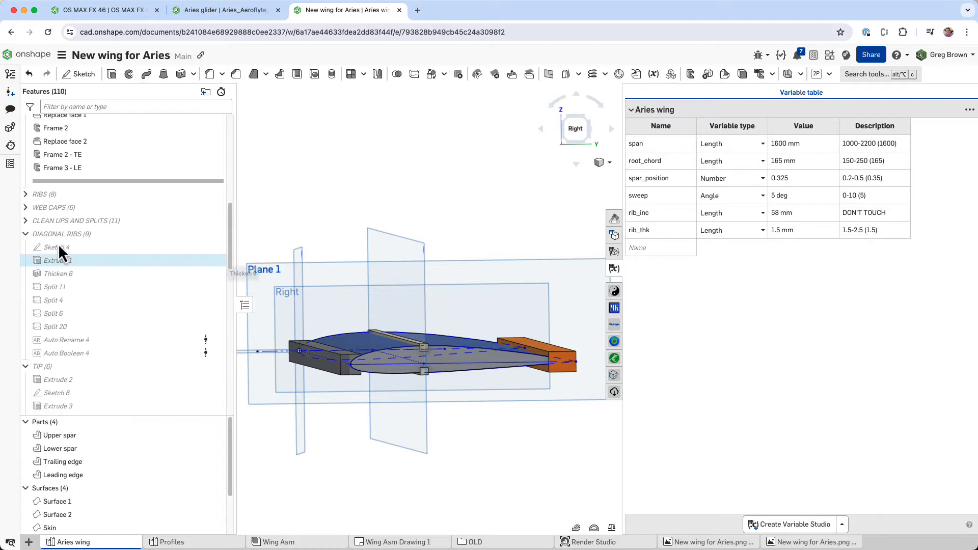
{"action": "right_click_drag", "start_coordinate": [407, 362], "coordinate": [448, 383]}
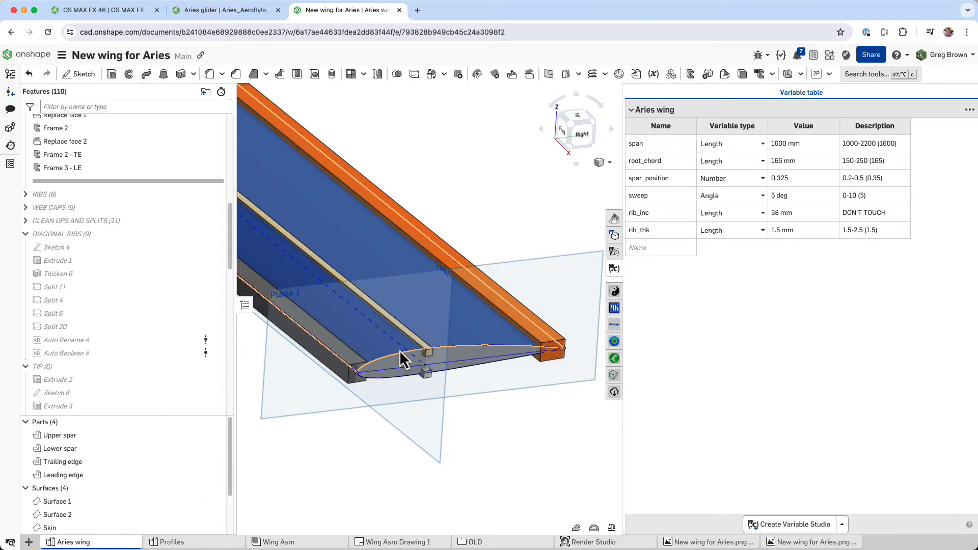
{"action": "middle_click_drag", "start_coordinate": [519, 425], "coordinate": [598, 455]}
{"action": "scroll", "coordinate": [452, 387], "scroll_direction": "down", "scroll_amount": 5}
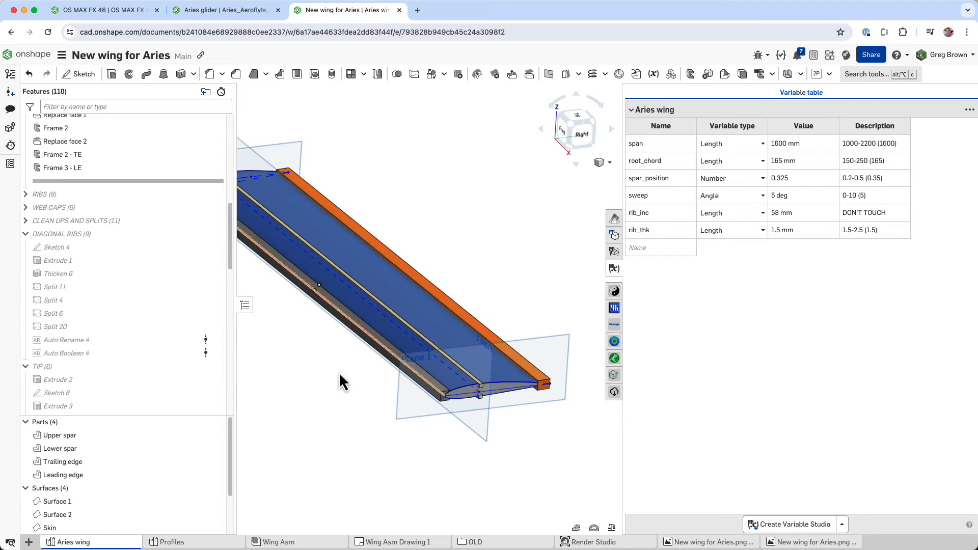
{"action": "left_click", "coordinate": [25, 194]}
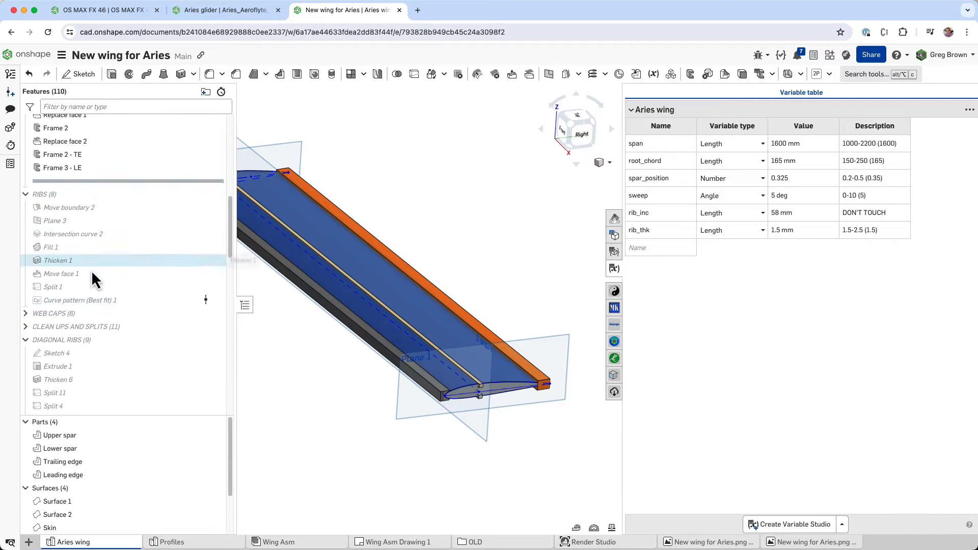
{"action": "right_click", "coordinate": [87, 287]}
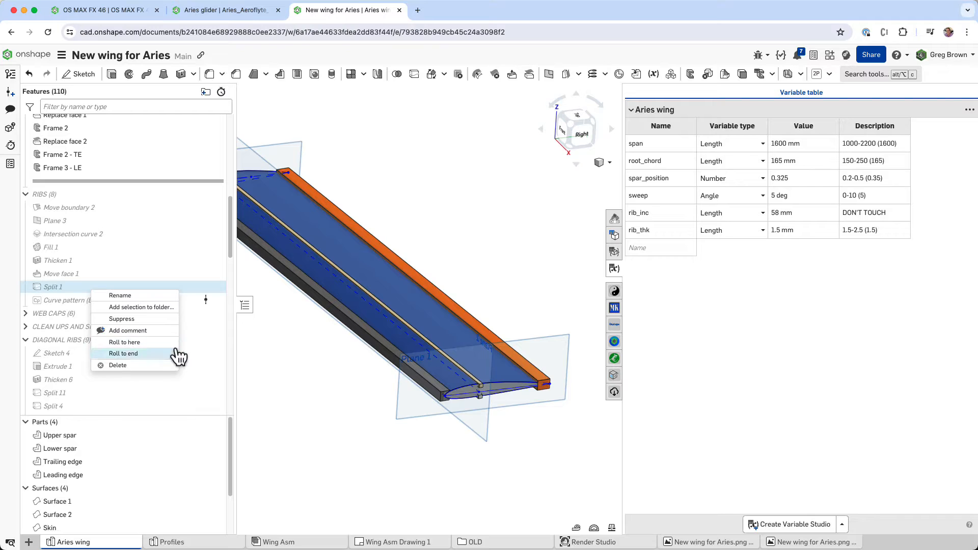
{"action": "left_click", "coordinate": [152, 346]}
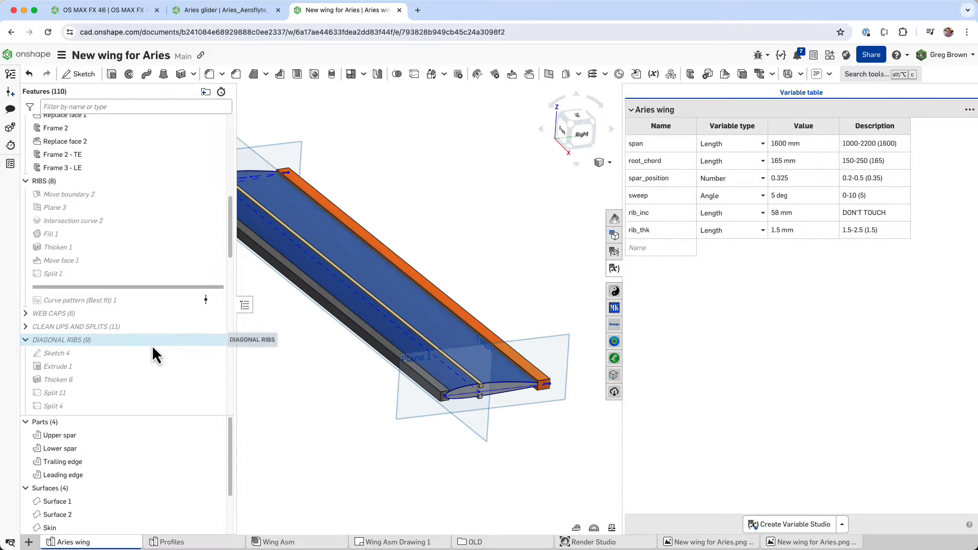
Step: Highlight Plane 3 to examine its position at the root end of the wing
{"action": "right_click_drag", "start_coordinate": [298, 377], "coordinate": [285, 279]}
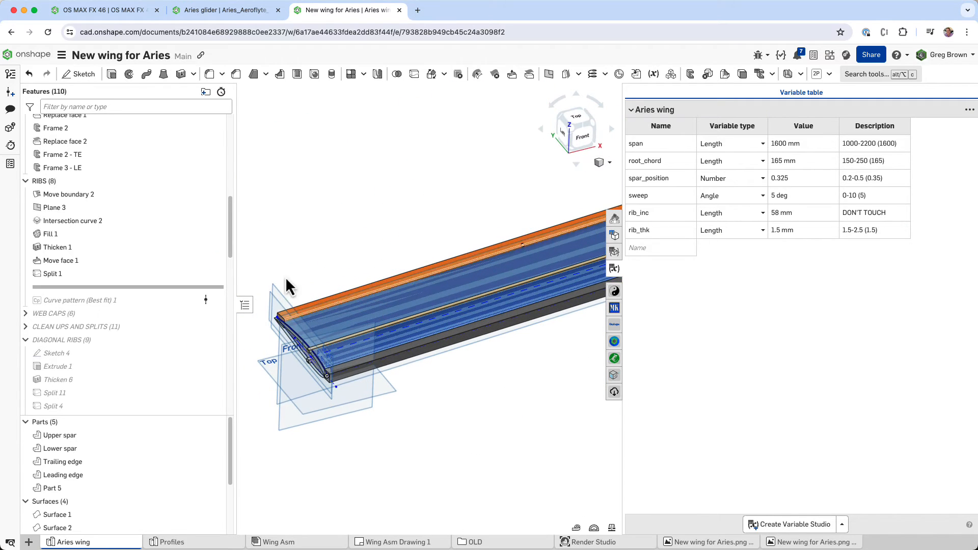
{"action": "left_click", "coordinate": [87, 209]}
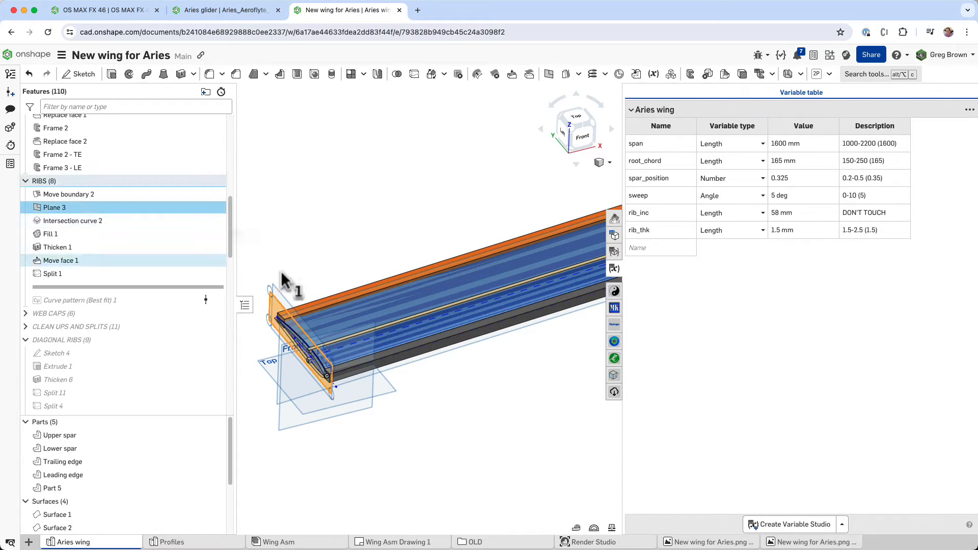
Step: Highlight Intersection curve 2 in the RIBS folder and examine the airfoil outline at the wing's root end
{"action": "right_click_drag", "start_coordinate": [280, 270], "coordinate": [297, 311]}
{"action": "scroll", "coordinate": [278, 341], "scroll_direction": "up", "scroll_amount": 2}
{"action": "key", "text": "space"}
{"action": "left_click", "coordinate": [124, 220]}
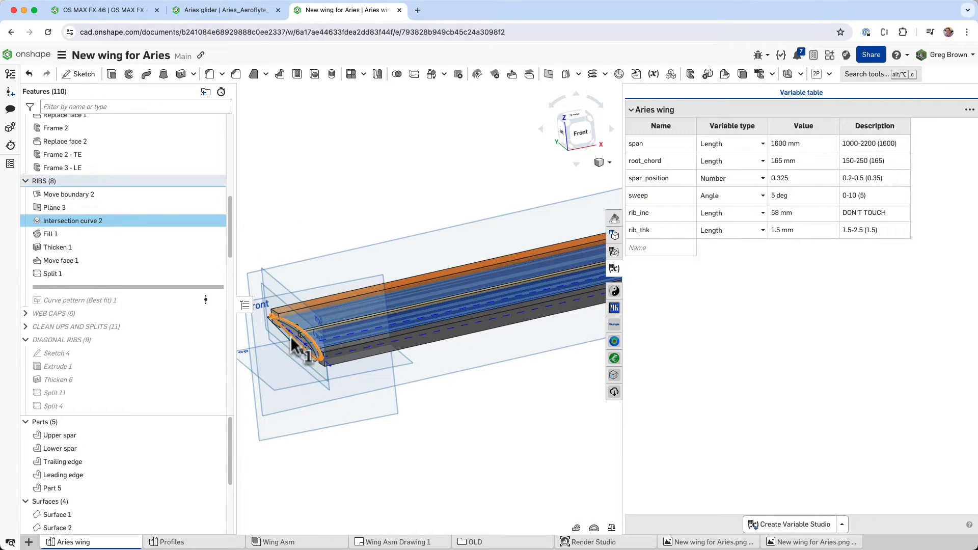
{"action": "right_click_drag", "start_coordinate": [307, 286], "coordinate": [306, 310]}
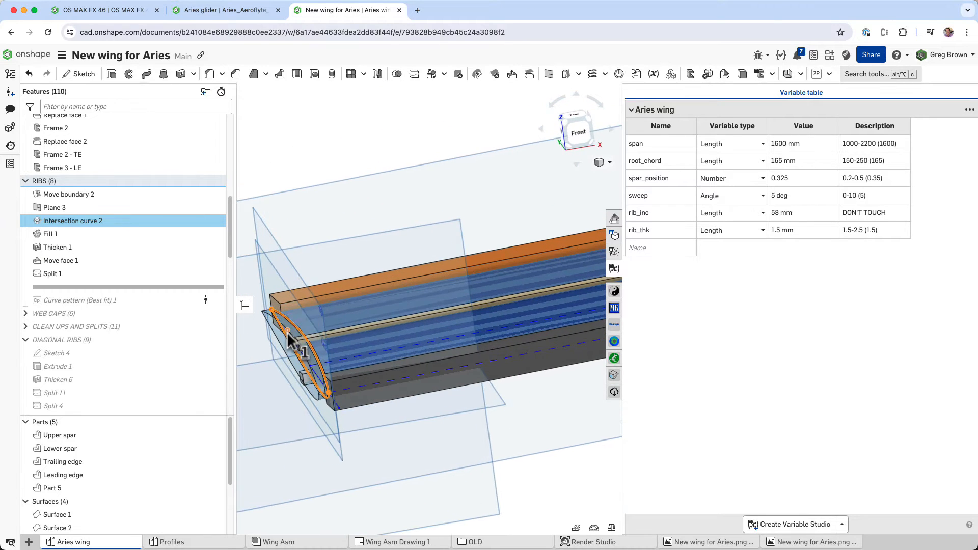
{"action": "scroll", "coordinate": [286, 328], "scroll_direction": "up", "scroll_amount": 3}
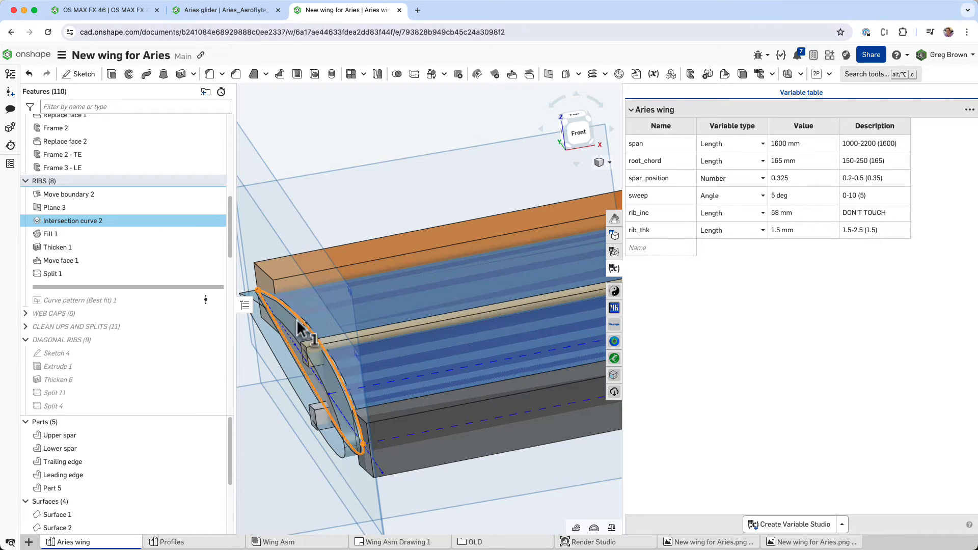
Step: Hide all the surfaces so the root rib, spars and edge blocks can be examined without the skin
{"action": "scroll", "coordinate": [387, 306], "scroll_direction": "down", "scroll_amount": 5}
{"action": "left_click_drag", "start_coordinate": [273, 161], "coordinate": [81, 225]}
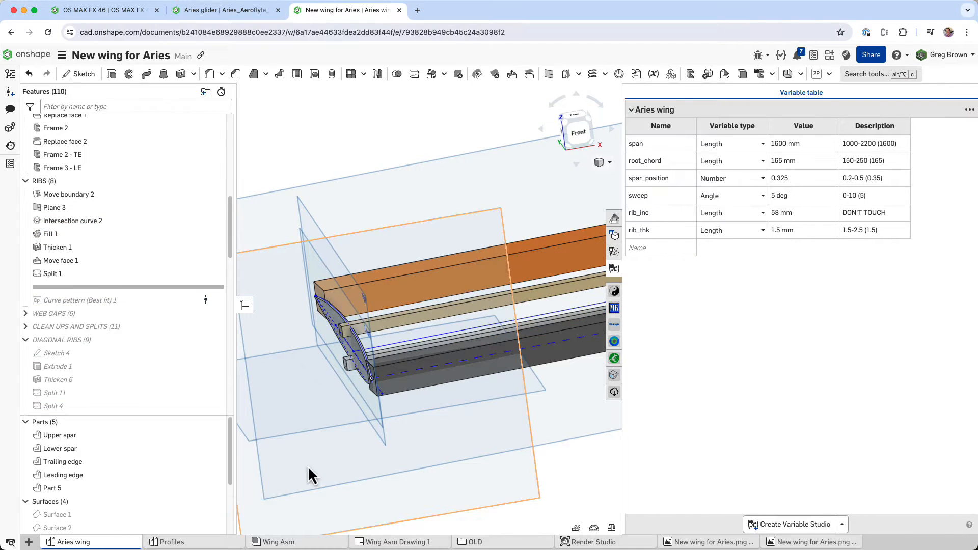
{"action": "scroll", "coordinate": [311, 464], "scroll_direction": "up", "scroll_amount": 5}
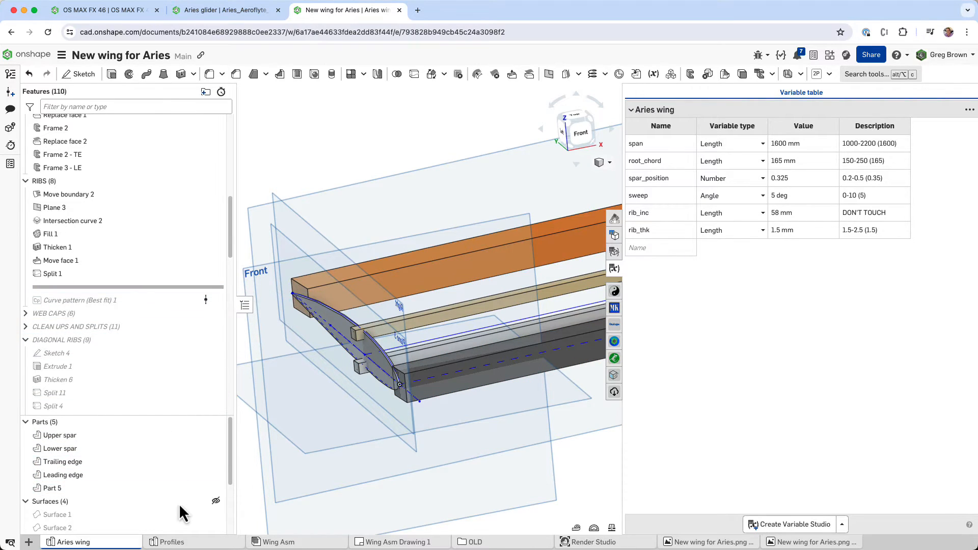
{"action": "scroll", "coordinate": [181, 502], "scroll_direction": "down", "scroll_amount": 3}
{"action": "scroll", "coordinate": [188, 490], "scroll_direction": "up", "scroll_amount": 3}
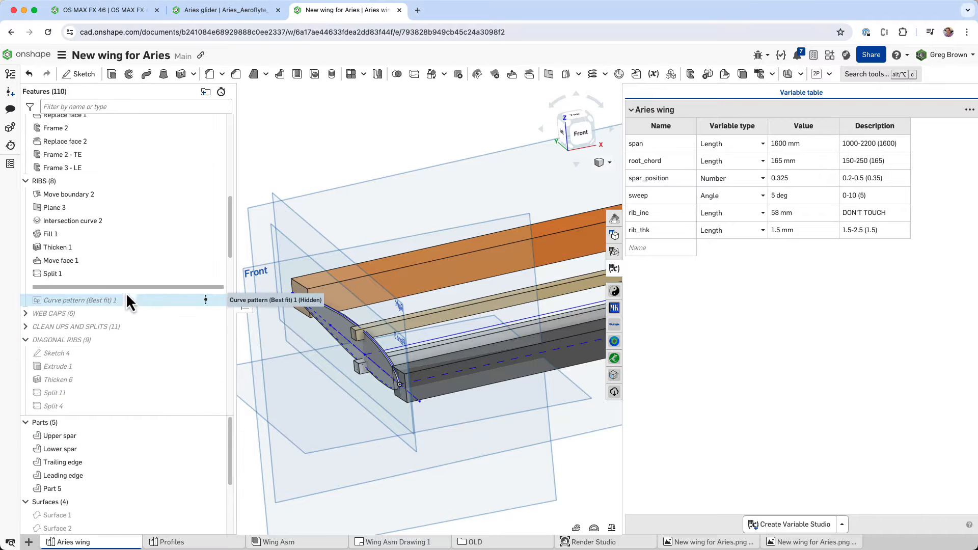
Step: Roll the feature list back to just before Fill 1 and select the upper and lower airfoil curves at the root
{"action": "left_click_drag", "start_coordinate": [132, 286], "coordinate": [131, 229]}
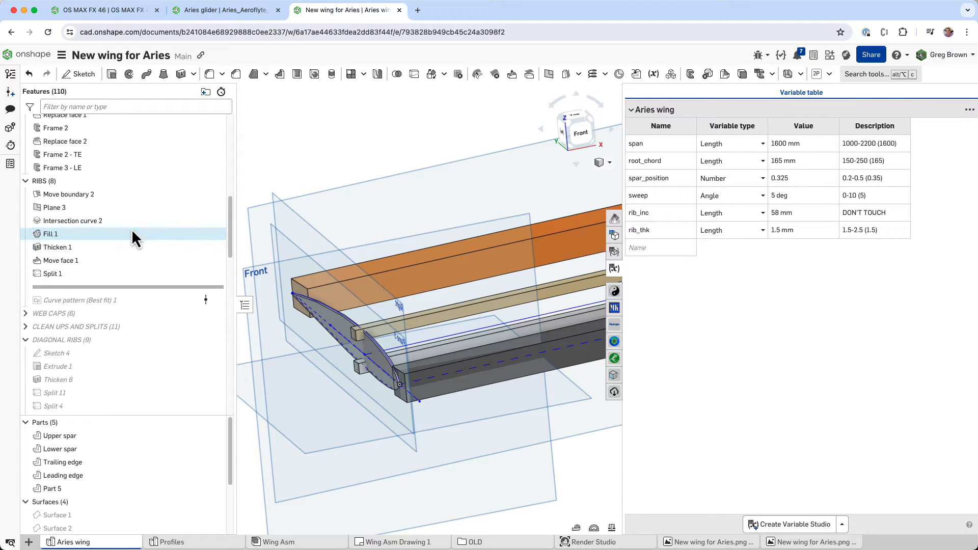
{"action": "left_click", "coordinate": [327, 328]}
{"action": "left_click", "coordinate": [326, 352]}
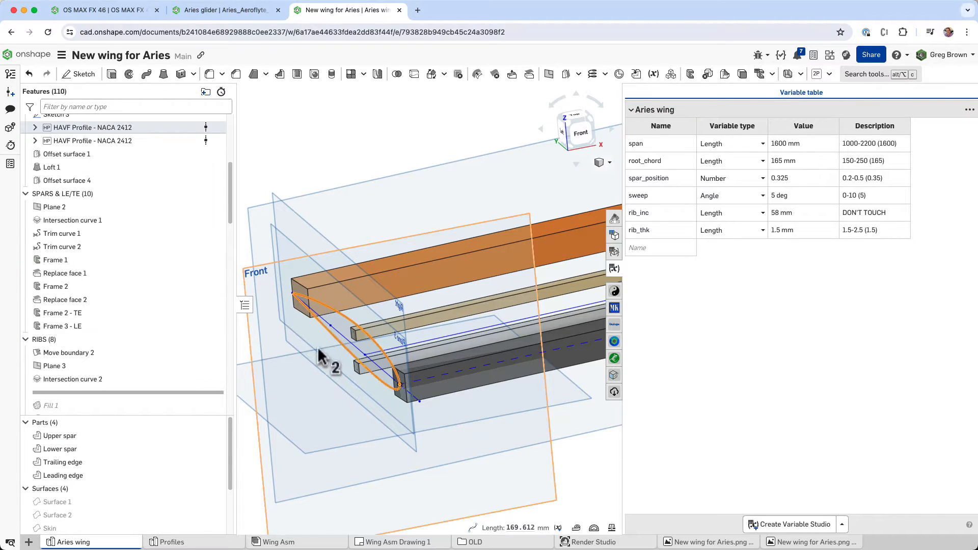
Step: Roll the feature list forward to include Fill 1, highlight it, and show its fill surface, Surface 5
{"action": "left_click", "coordinate": [111, 282]}
{"action": "scroll", "coordinate": [111, 282], "scroll_direction": "down", "scroll_amount": 3}
{"action": "left_click_drag", "start_coordinate": [124, 315], "coordinate": [118, 329]}
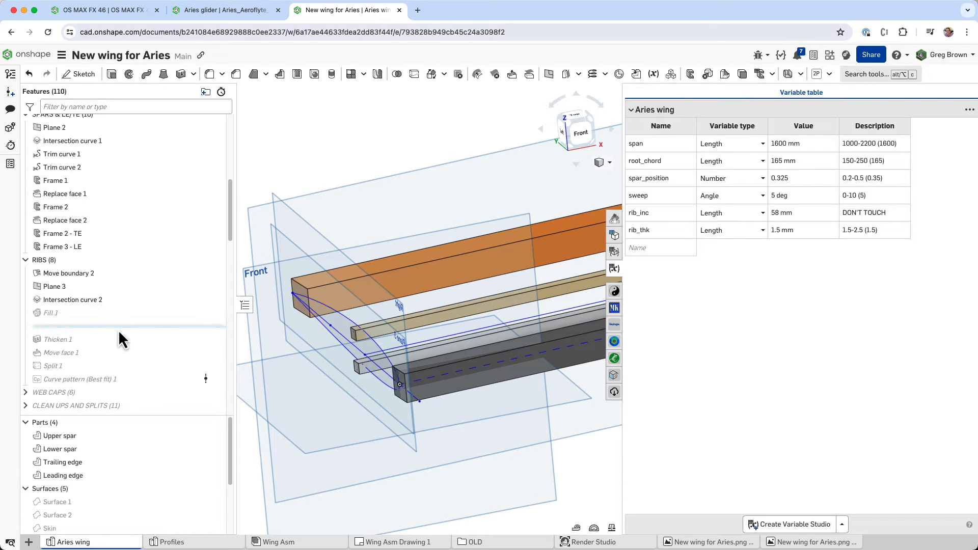
{"action": "scroll", "coordinate": [186, 493], "scroll_direction": "down", "scroll_amount": 3}
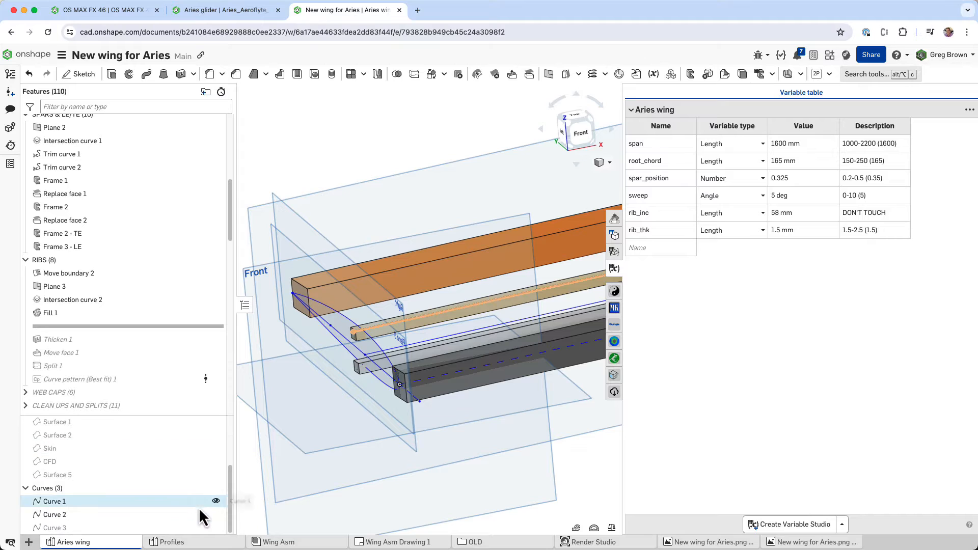
{"action": "left_click", "coordinate": [89, 313]}
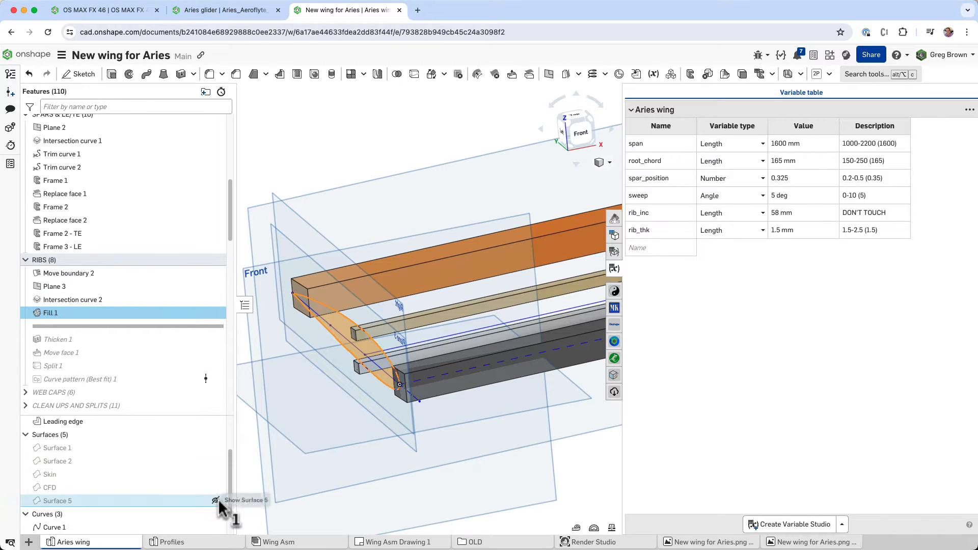
{"action": "left_click", "coordinate": [585, 476]}
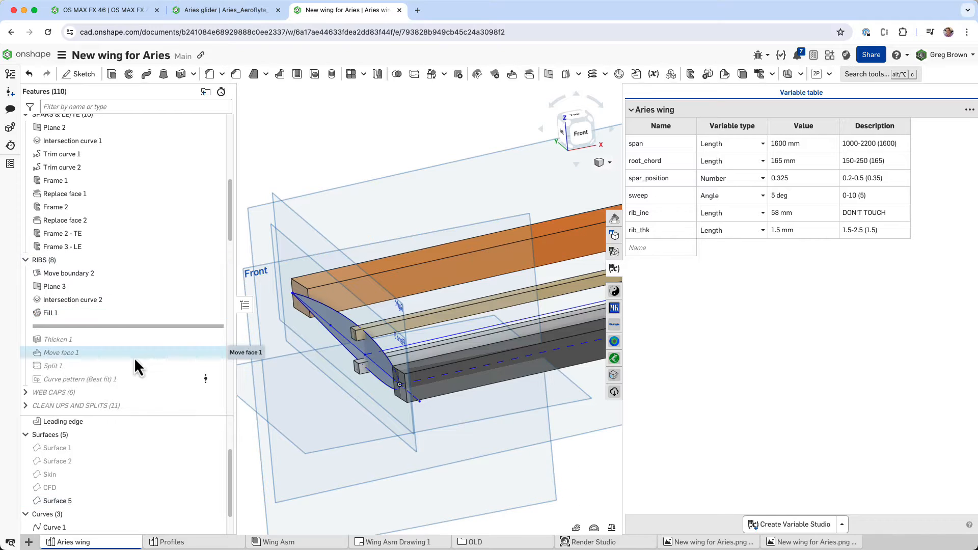
Step: Roll the feature list forward to include Thicken 1, inspect its thickness expression in the settings, and close them without changes
{"action": "scroll", "coordinate": [123, 326], "scroll_direction": "down", "scroll_amount": 1}
{"action": "left_click_drag", "start_coordinate": [102, 315], "coordinate": [102, 329]}
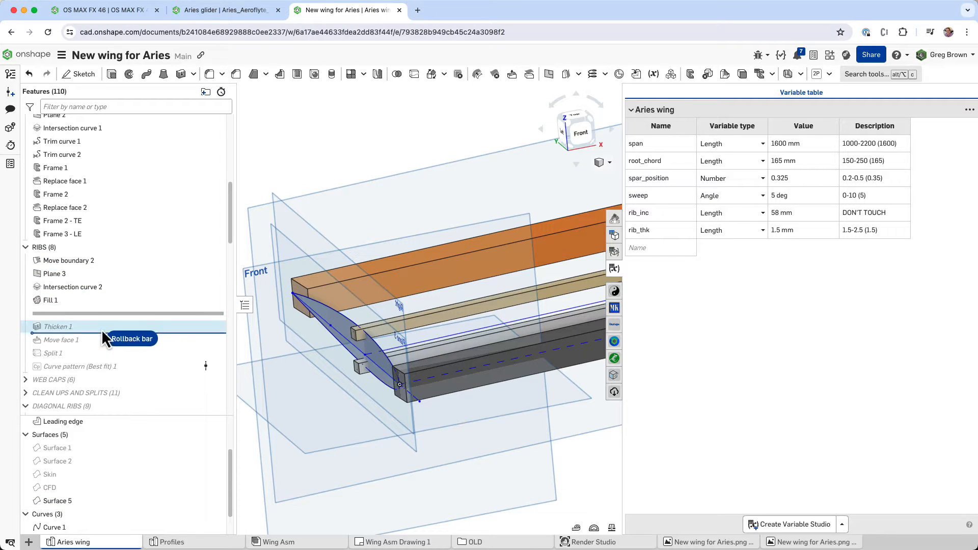
{"action": "right_click", "coordinate": [95, 314]}
{"action": "left_click", "coordinate": [134, 340]}
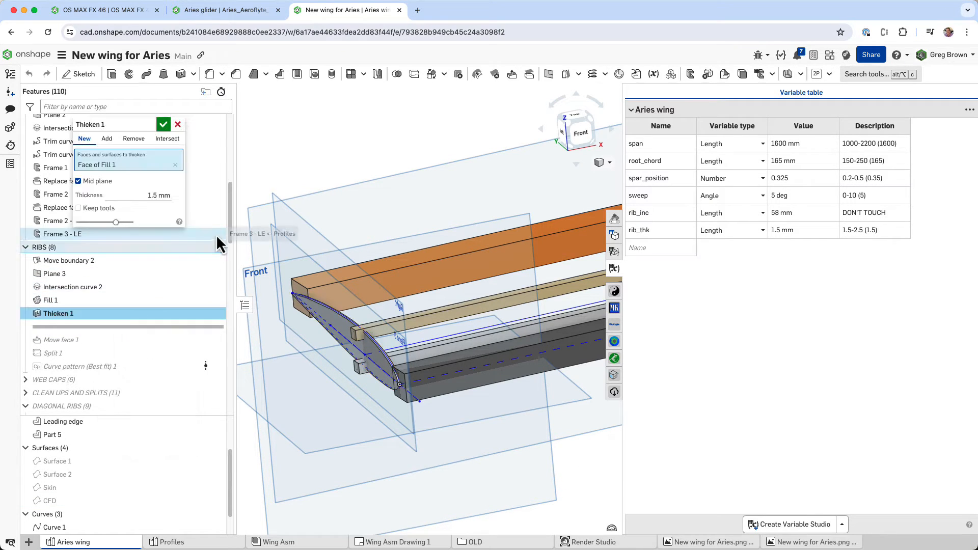
{"action": "left_click", "coordinate": [145, 195]}
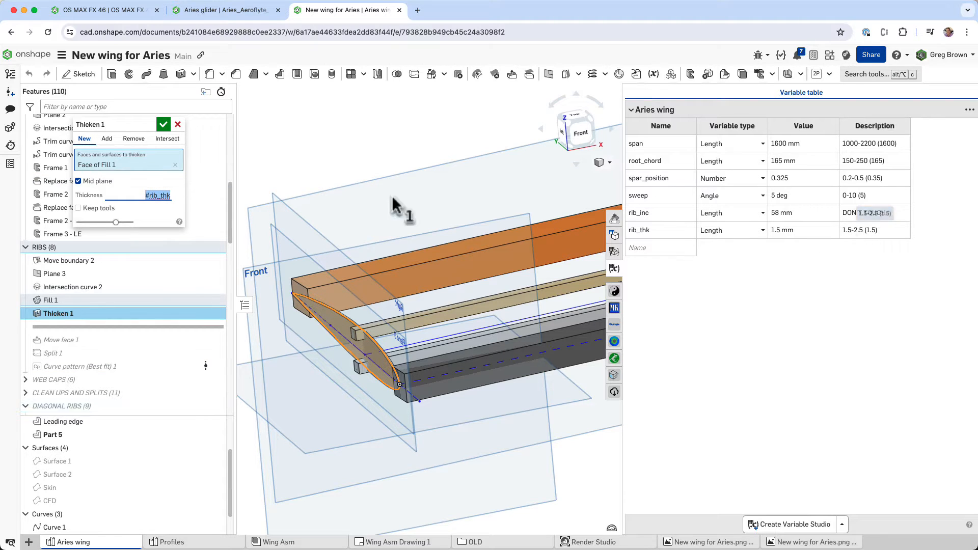
{"action": "left_click", "coordinate": [177, 124]}
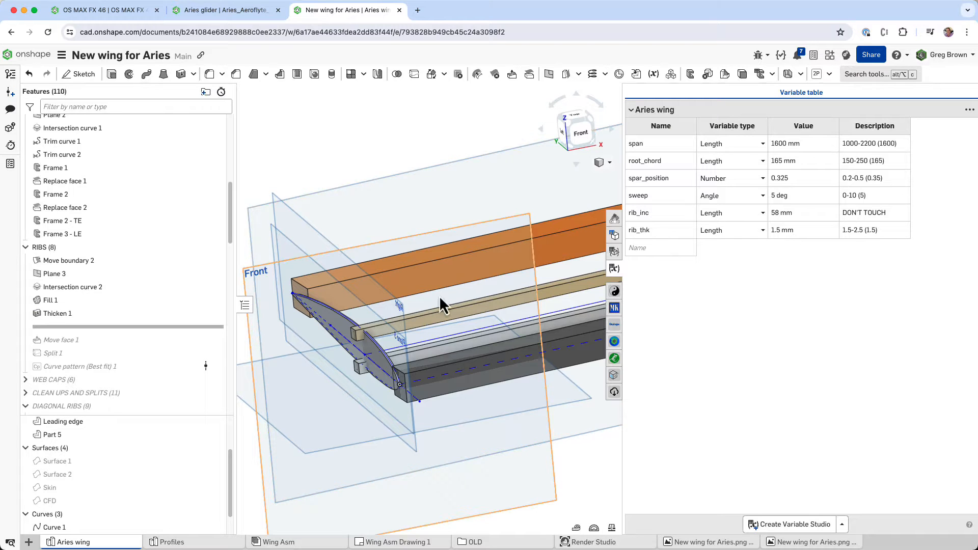
Step: Hide the planes and examine up close where the thickened rib meets the upper and lower spars
{"action": "scroll", "coordinate": [372, 343], "scroll_direction": "up", "scroll_amount": 4}
{"action": "mouse_move", "coordinate": [381, 355]}
{"action": "right_mouse_down"}
{"action": "mouse_move", "coordinate": [370, 335]}
{"action": "mouse_move", "coordinate": [389, 344]}
{"action": "right_mouse_up"}
{"action": "key", "text": "p"}
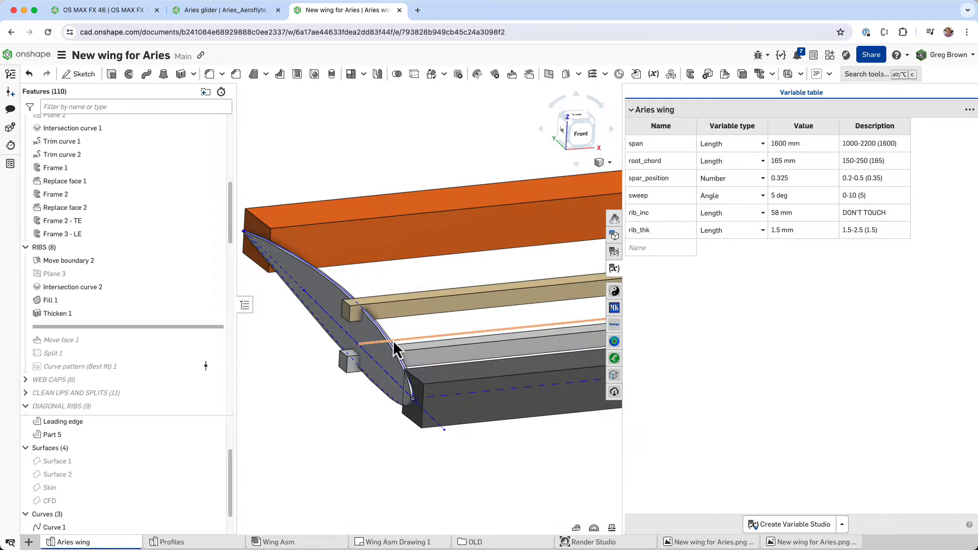
{"action": "scroll", "coordinate": [357, 313], "scroll_direction": "up", "scroll_amount": 3}
{"action": "scroll", "coordinate": [358, 313], "scroll_direction": "up", "scroll_amount": 5}
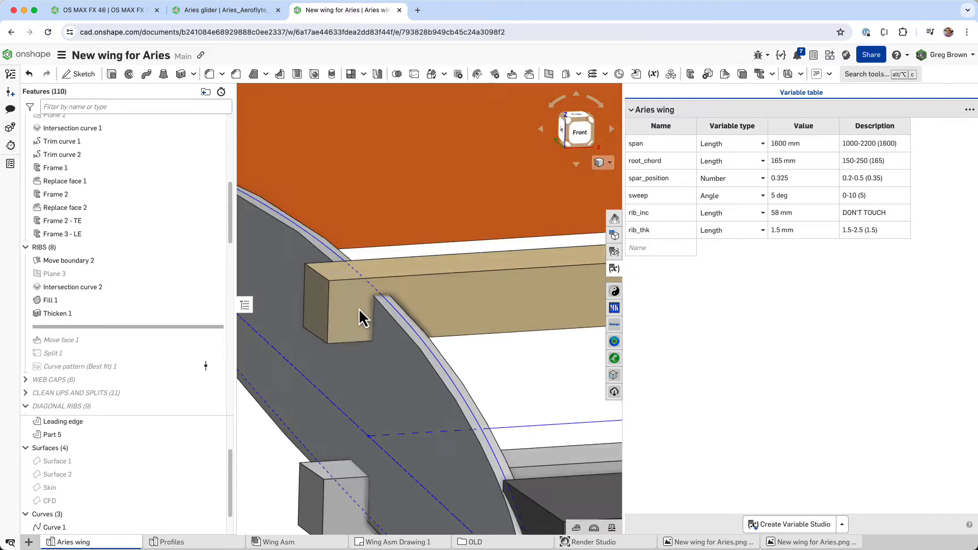
{"action": "mouse_move", "coordinate": [359, 310]}
{"action": "right_mouse_down"}
{"action": "mouse_move", "coordinate": [396, 311]}
{"action": "mouse_move", "coordinate": [372, 313]}
{"action": "right_mouse_up"}
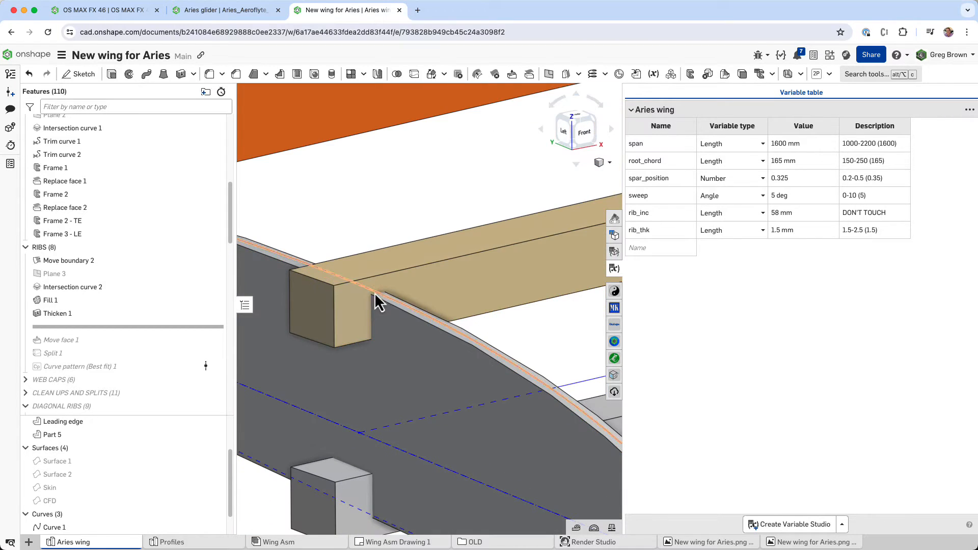
{"action": "scroll", "coordinate": [348, 289], "scroll_direction": "down", "scroll_amount": 5}
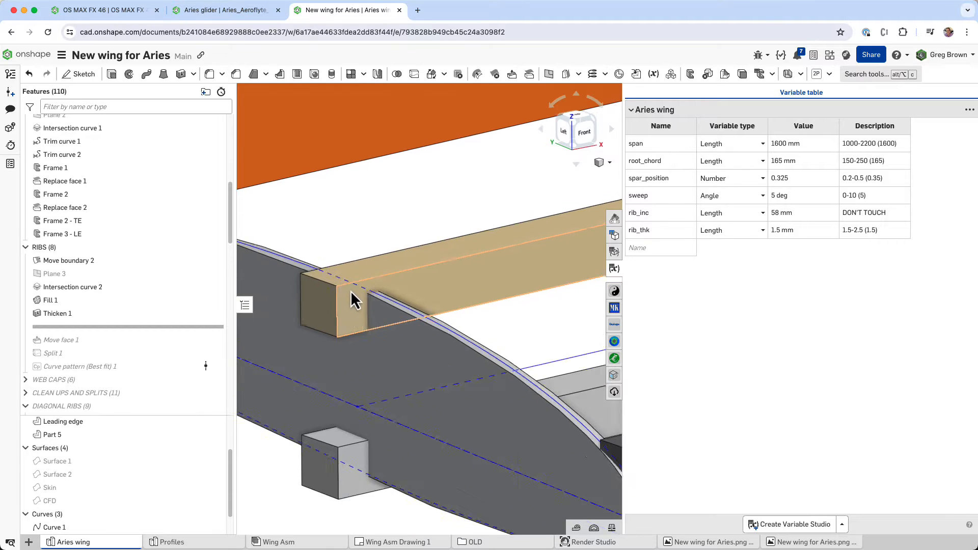
{"action": "mouse_move", "coordinate": [357, 405]}
{"action": "right_mouse_down"}
{"action": "mouse_move", "coordinate": [368, 393]}
{"action": "mouse_move", "coordinate": [359, 401]}
{"action": "right_mouse_up"}
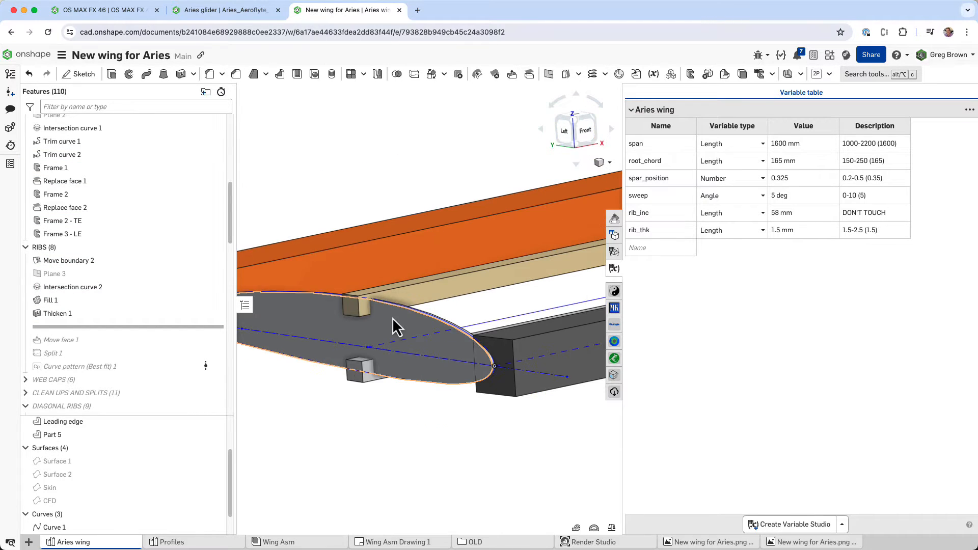
{"action": "right_click_drag", "start_coordinate": [392, 317], "coordinate": [389, 304]}
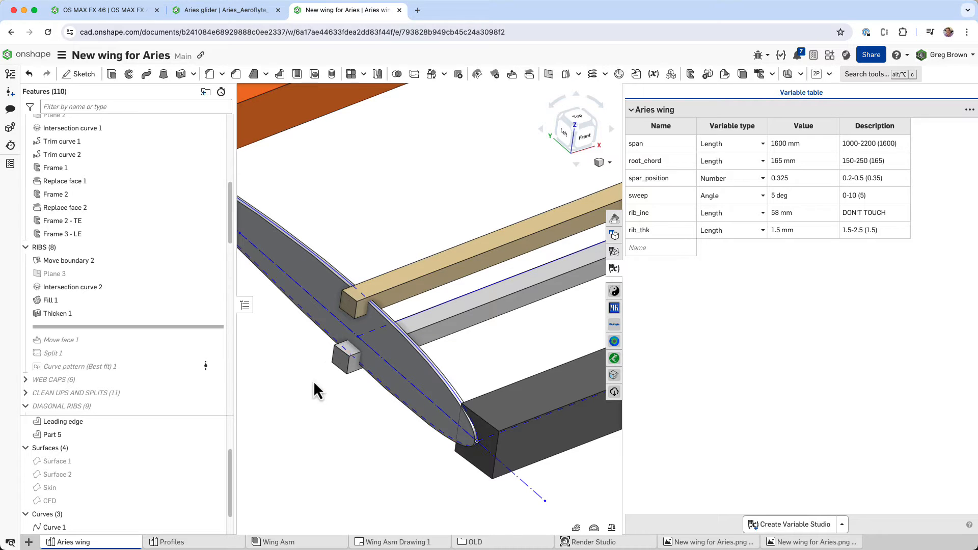
Step: Roll the feature list across Move face 1 and back to compare the rib's outline, ending with Move face 1 included
{"action": "left_click_drag", "start_coordinate": [90, 327], "coordinate": [89, 347]}
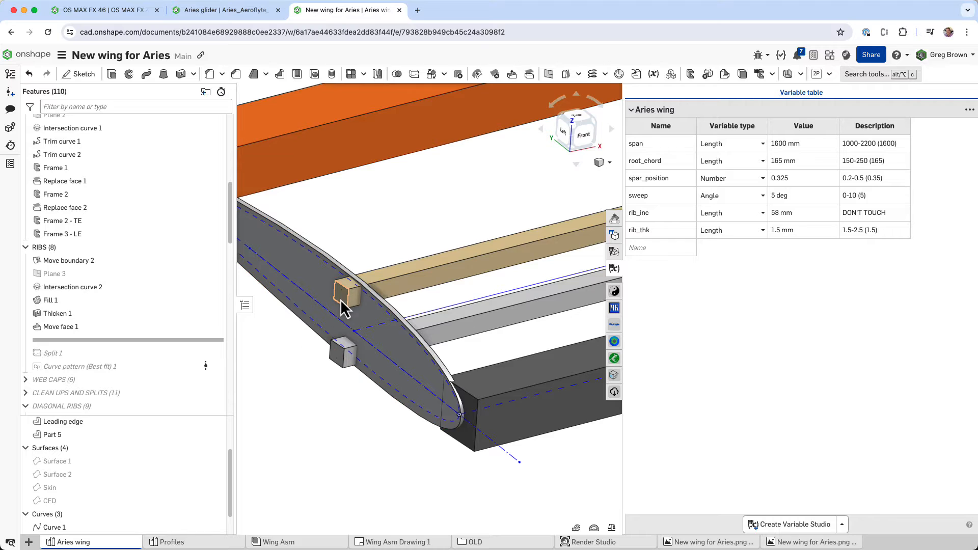
{"action": "left_click_drag", "start_coordinate": [122, 330], "coordinate": [123, 324]}
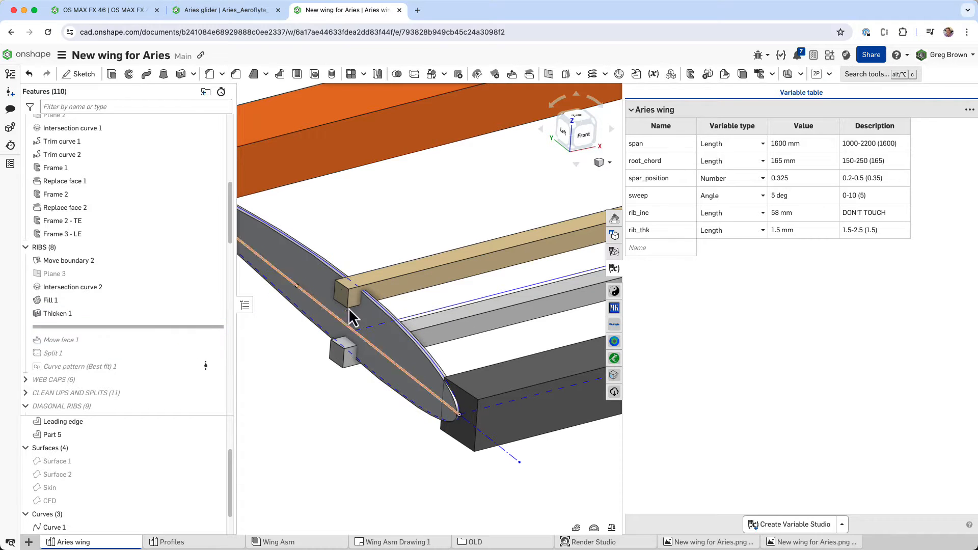
{"action": "left_click", "coordinate": [374, 308]}
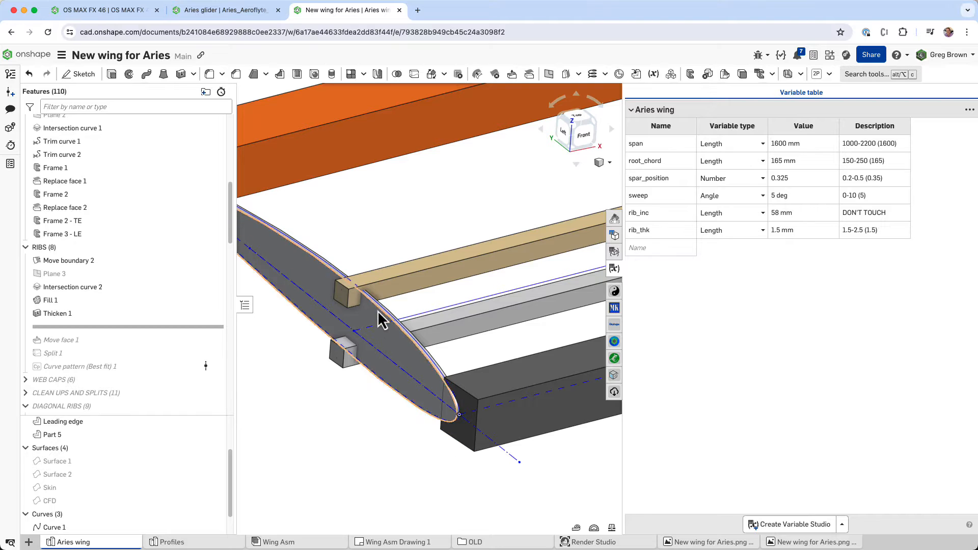
{"action": "left_click_drag", "start_coordinate": [120, 328], "coordinate": [116, 344]}
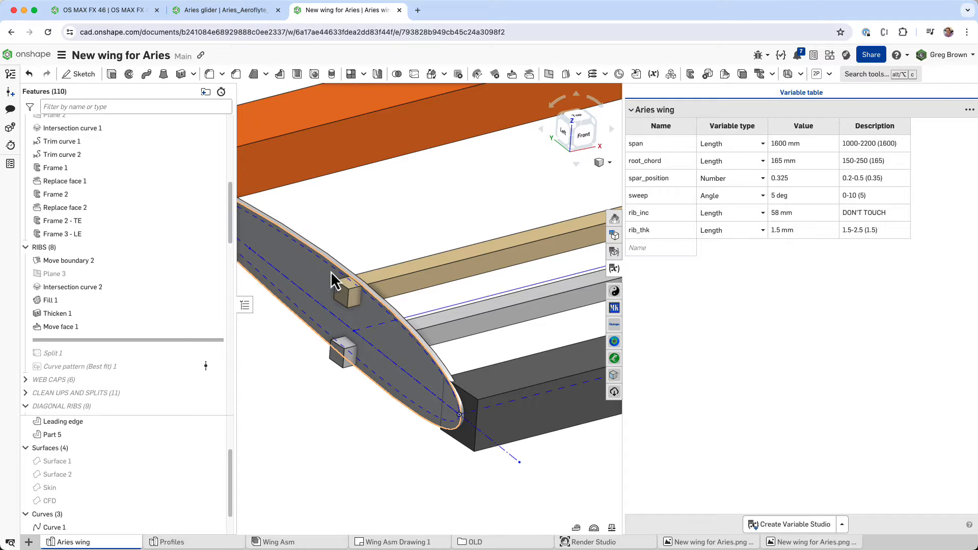
{"action": "right_click_drag", "start_coordinate": [378, 269], "coordinate": [392, 255]}
{"action": "scroll", "coordinate": [426, 237], "scroll_direction": "up", "scroll_amount": 5}
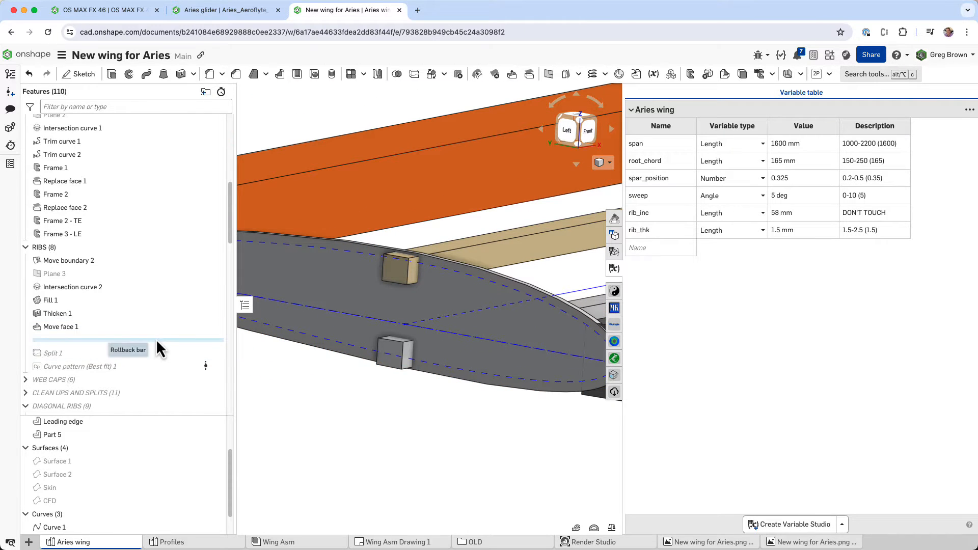
Step: Roll the feature list forward to include Split 1 and highlight it to examine the trimmed rib
{"action": "left_click_drag", "start_coordinate": [156, 339], "coordinate": [154, 359]}
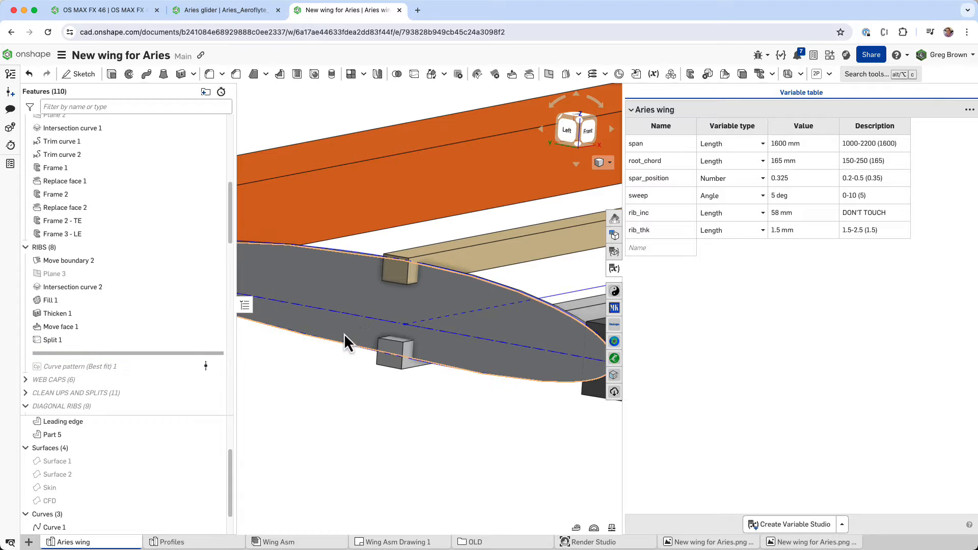
{"action": "scroll", "coordinate": [403, 323], "scroll_direction": "down", "scroll_amount": 3}
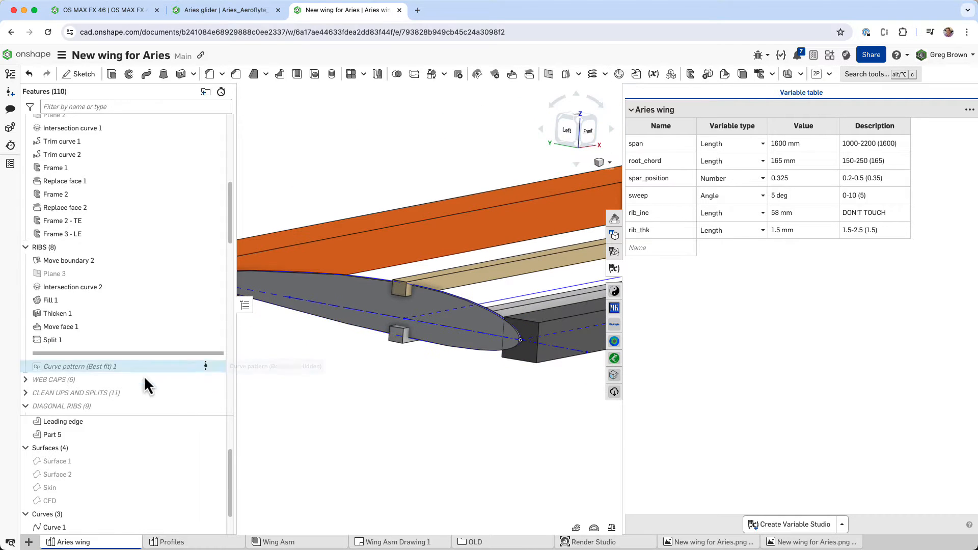
{"action": "left_click", "coordinate": [87, 339]}
{"action": "right_click_drag", "start_coordinate": [391, 353], "coordinate": [408, 358]}
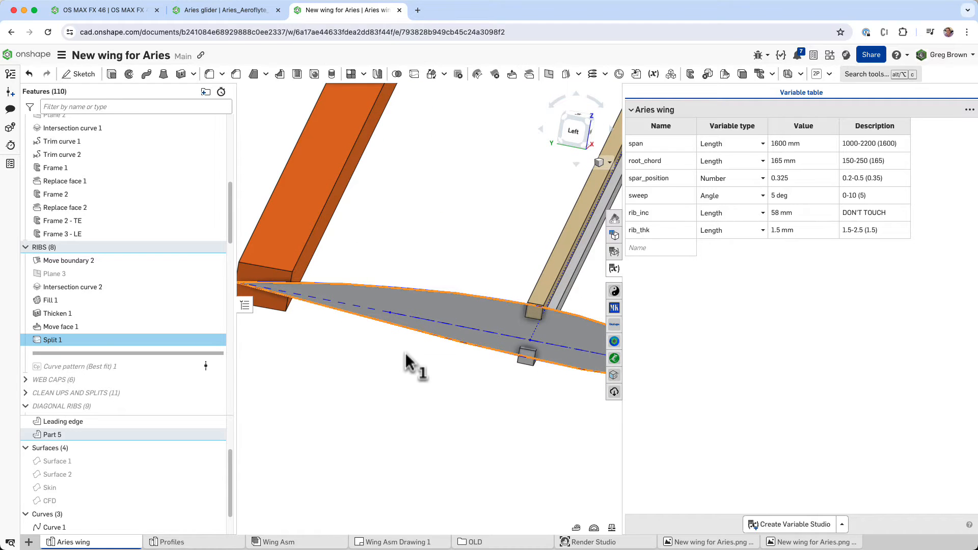
{"action": "left_click", "coordinate": [314, 391]}
Step: Roll the feature list forward to include Curve pattern (Best fit) 1, with the spars and edge blocks in view
{"action": "scroll", "coordinate": [353, 365], "scroll_direction": "down", "scroll_amount": 5}
{"action": "right_click_drag", "start_coordinate": [353, 365], "coordinate": [465, 338]}
{"action": "middle_click_drag", "start_coordinate": [465, 337], "coordinate": [358, 338]}
{"action": "right_click_drag", "start_coordinate": [358, 339], "coordinate": [362, 338]}
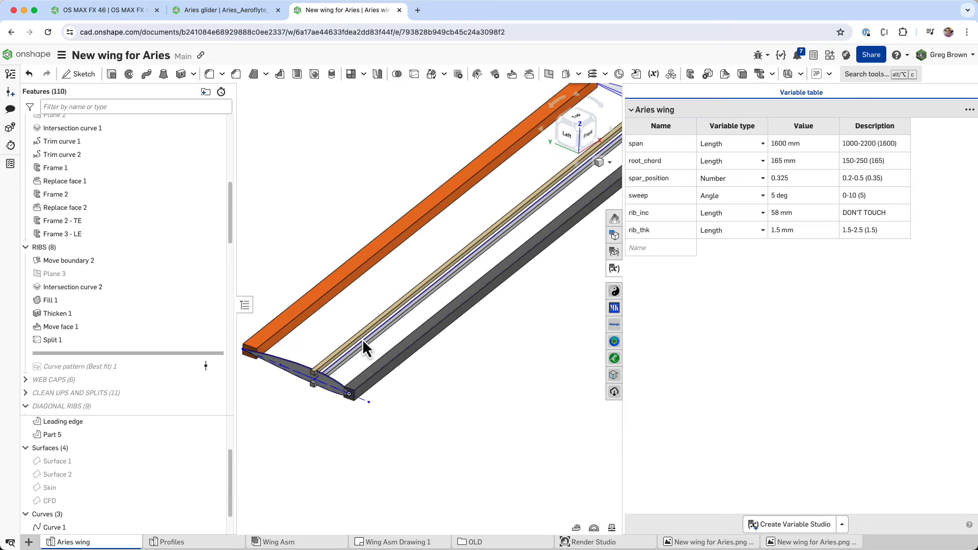
{"action": "left_click_drag", "start_coordinate": [117, 354], "coordinate": [115, 369]}
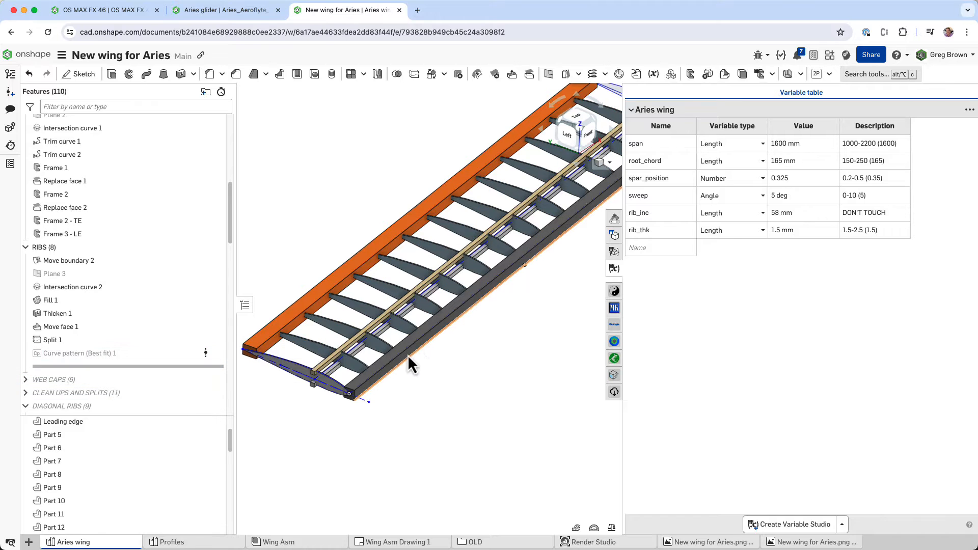
Step: Open Curve pattern (Best fit) 1 for editing and examine its patterned features, path, instance count and actual pitch across the ribs
{"action": "right_click", "coordinate": [145, 357]}
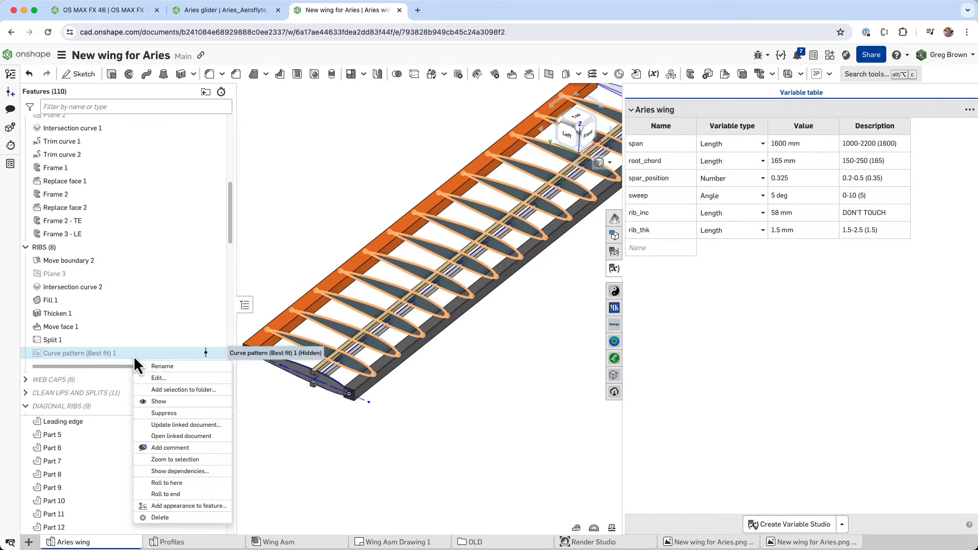
{"action": "left_click", "coordinate": [186, 377]}
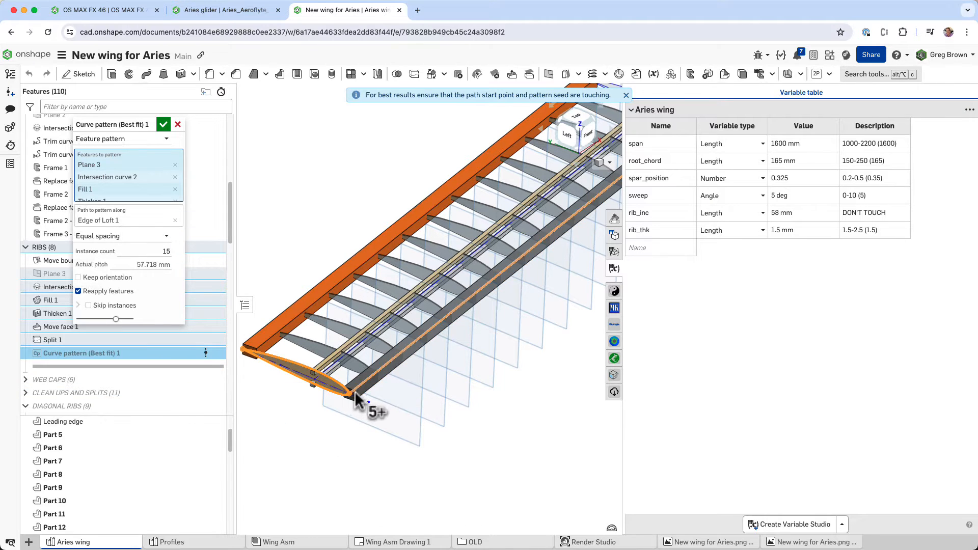
{"action": "right_click_drag", "start_coordinate": [464, 306], "coordinate": [432, 347]}
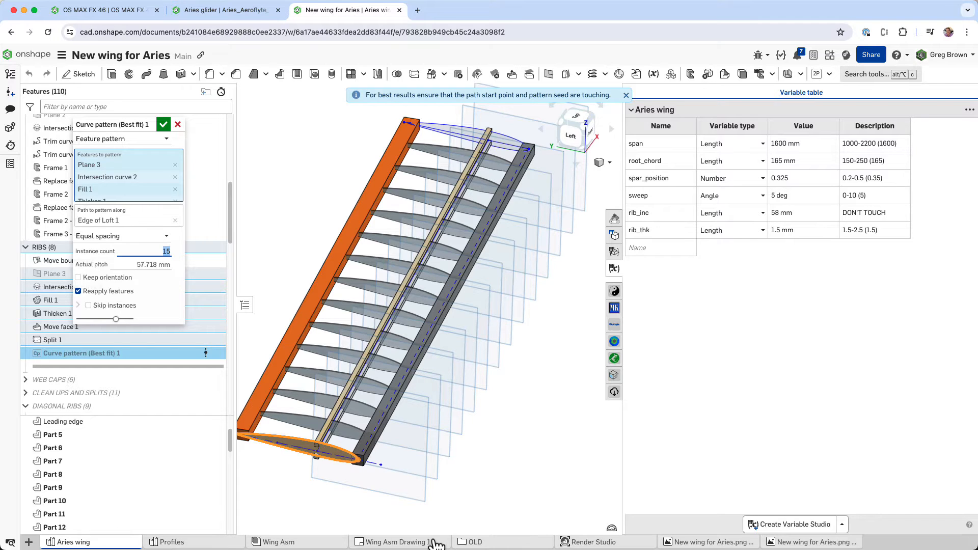
{"action": "mouse_move", "coordinate": [435, 545]}
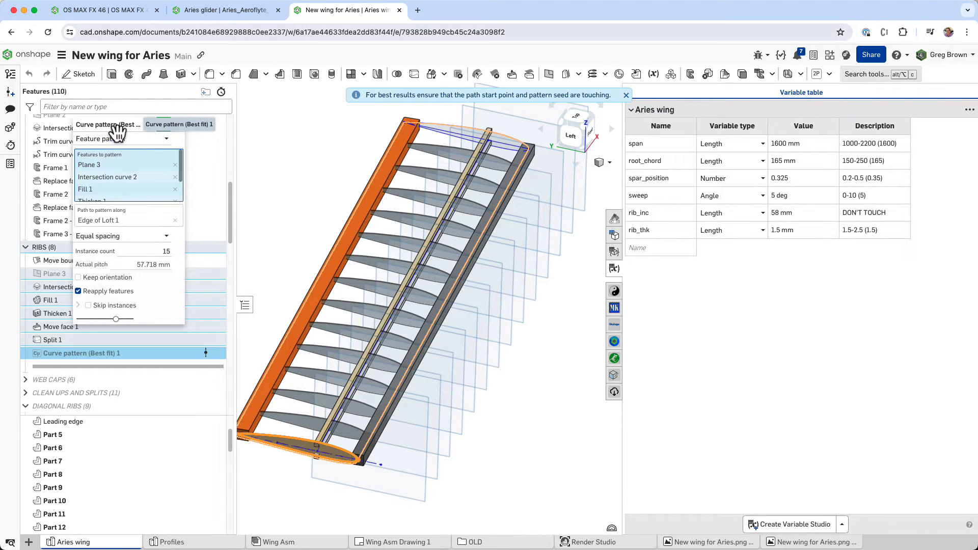
{"action": "left_click_drag", "start_coordinate": [113, 126], "coordinate": [164, 96]}
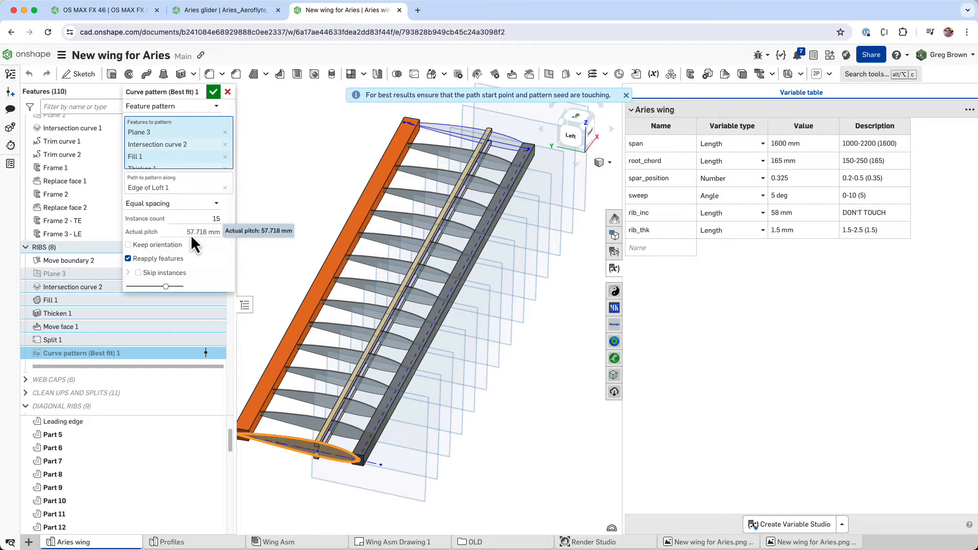
Step: Check the available spacing types of the rib curve pattern and close it without changes
{"action": "left_click", "coordinate": [173, 206]}
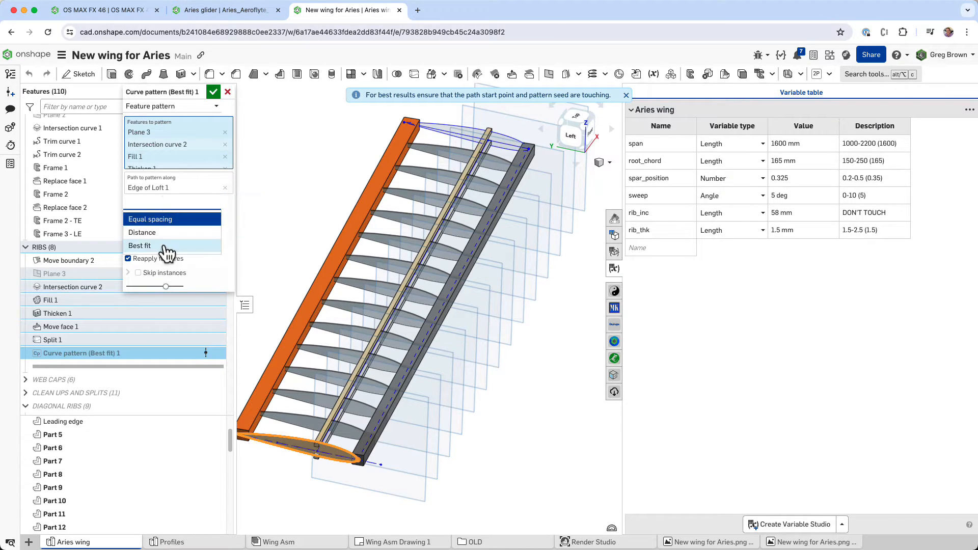
{"action": "left_click", "coordinate": [230, 239]}
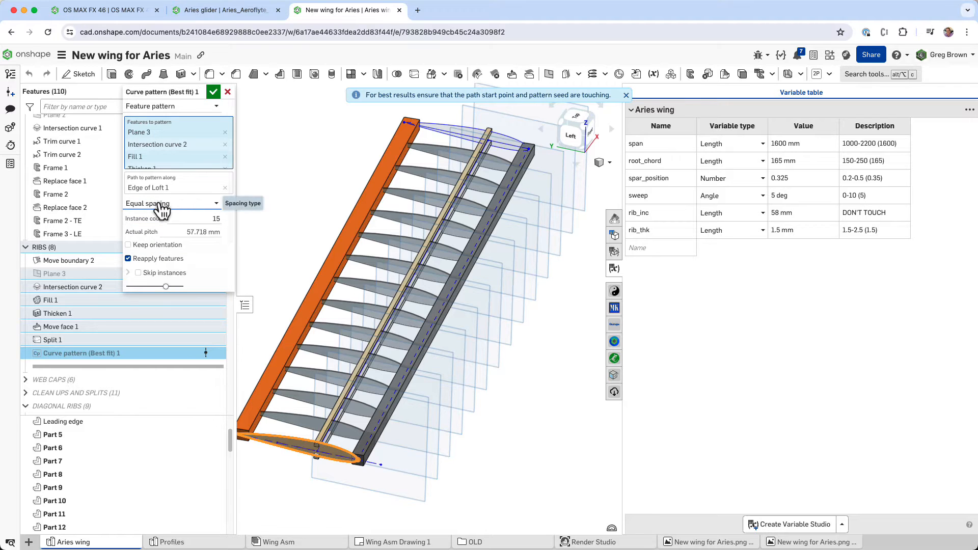
{"action": "left_click", "coordinate": [228, 94]}
Step: Expand the WEB CAPS folder and roll the feature list forward to include Boundary surface 1, with the spars at the root in close view
{"action": "right_click_drag", "start_coordinate": [361, 211], "coordinate": [407, 302]}
{"action": "key", "text": "shift+7"}
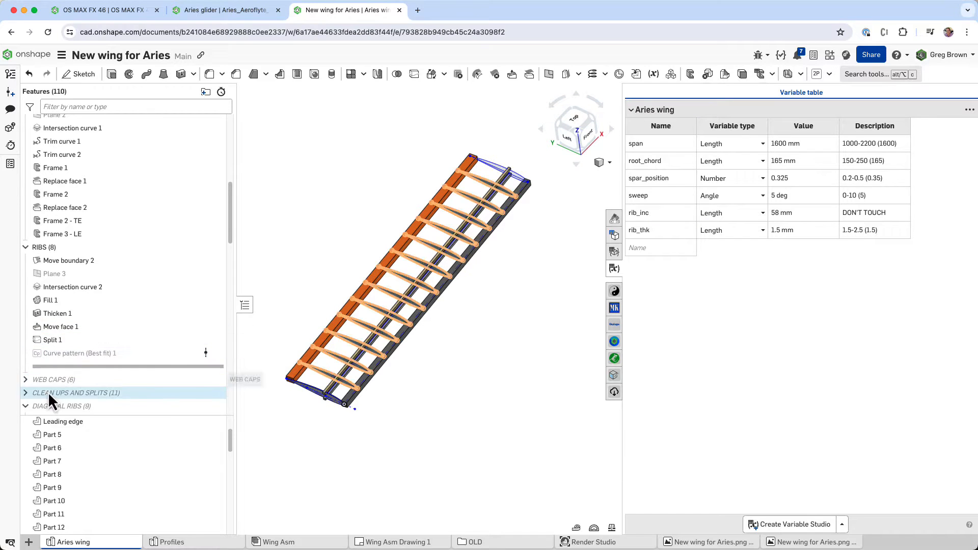
{"action": "scroll", "coordinate": [44, 347], "scroll_direction": "up", "scroll_amount": 3}
{"action": "scroll", "coordinate": [77, 291], "scroll_direction": "down", "scroll_amount": 5}
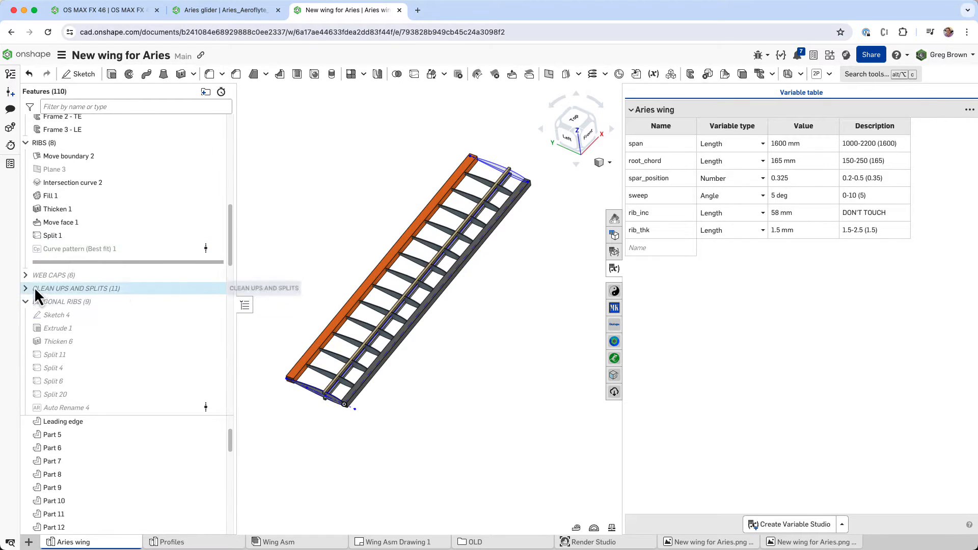
{"action": "left_click", "coordinate": [25, 275]}
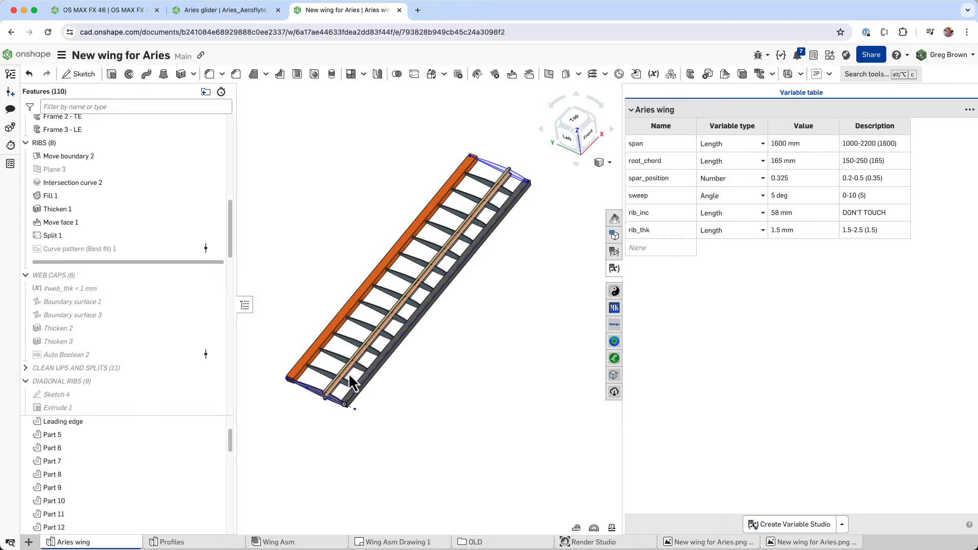
{"action": "scroll", "coordinate": [352, 384], "scroll_direction": "up", "scroll_amount": 10}
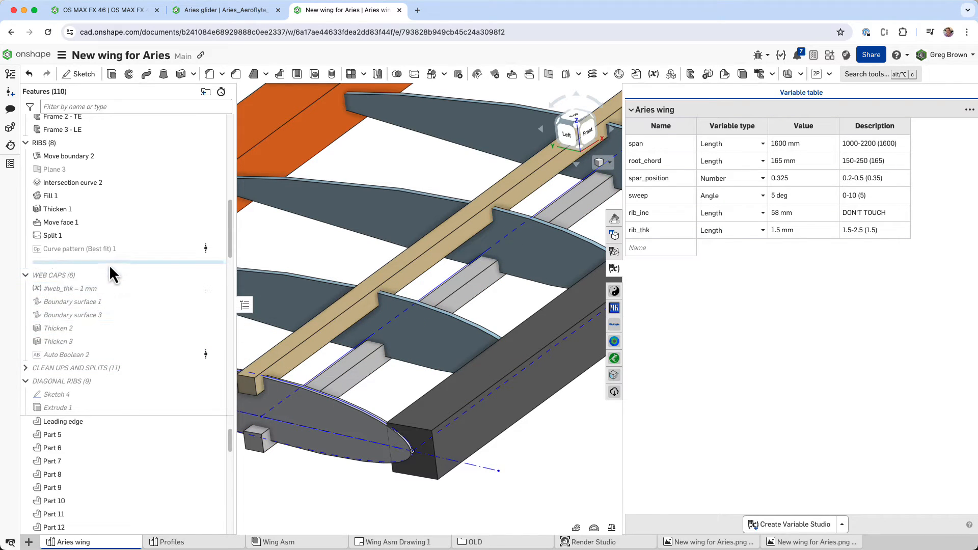
{"action": "left_click_drag", "start_coordinate": [109, 263], "coordinate": [111, 307]}
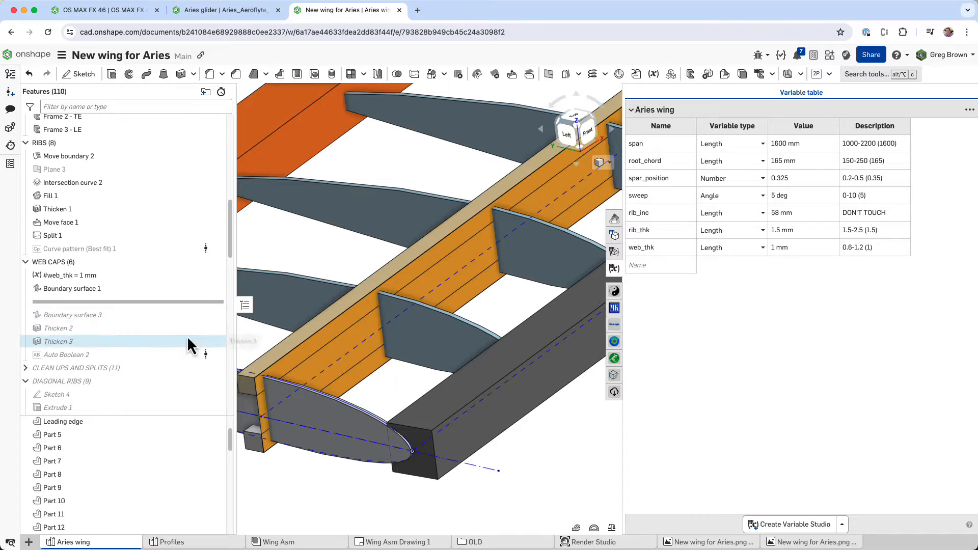
Step: Highlight Boundary surface 1 and pick geometry along the spars to examine how the surface runs between them, clearing the selection at the end
{"action": "left_click", "coordinate": [98, 292]}
{"action": "scroll", "coordinate": [323, 336], "scroll_direction": "down", "scroll_amount": 5}
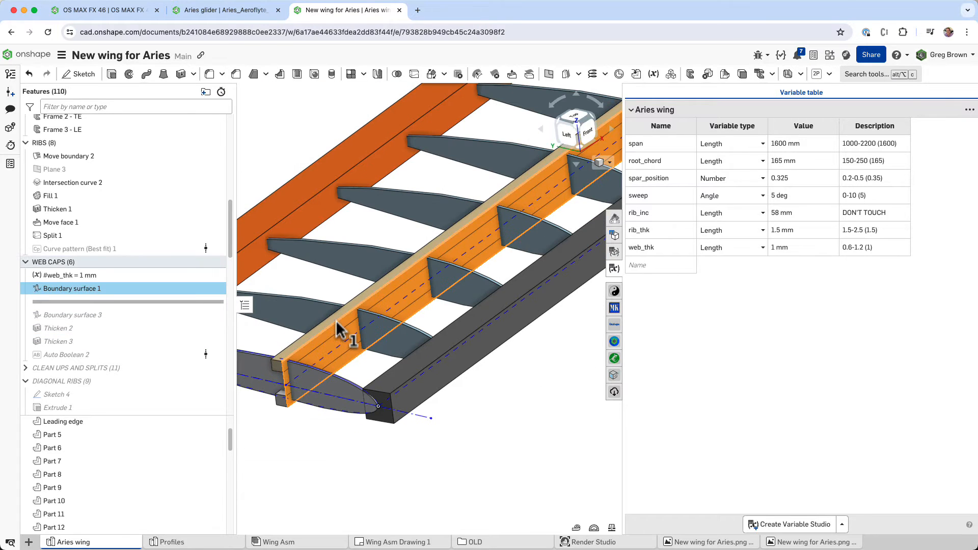
{"action": "left_click", "coordinate": [337, 323]}
{"action": "left_click", "coordinate": [352, 364]}
{"action": "right_click_drag", "start_coordinate": [328, 420], "coordinate": [359, 369]}
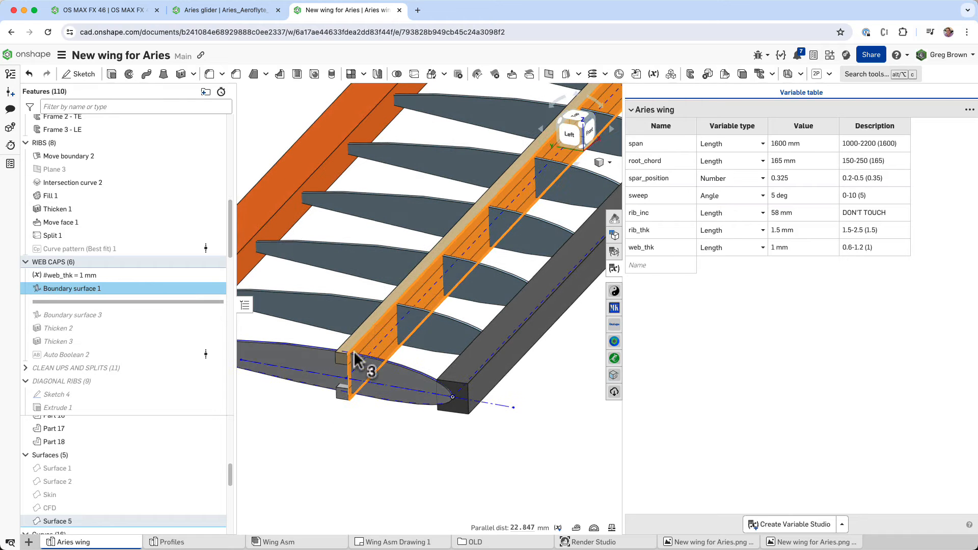
{"action": "left_click", "coordinate": [344, 420]}
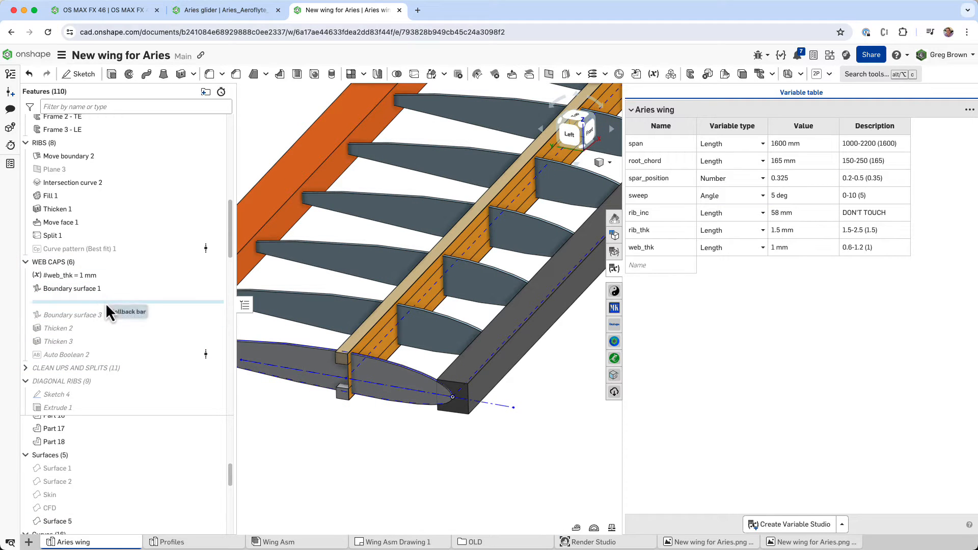
Step: Roll the feature list forward to include Boundary surface 3 and show the hidden Surface 6 on the other side of the spars
{"action": "left_click_drag", "start_coordinate": [105, 302], "coordinate": [103, 315]}
{"action": "right_click_drag", "start_coordinate": [341, 358], "coordinate": [390, 339]}
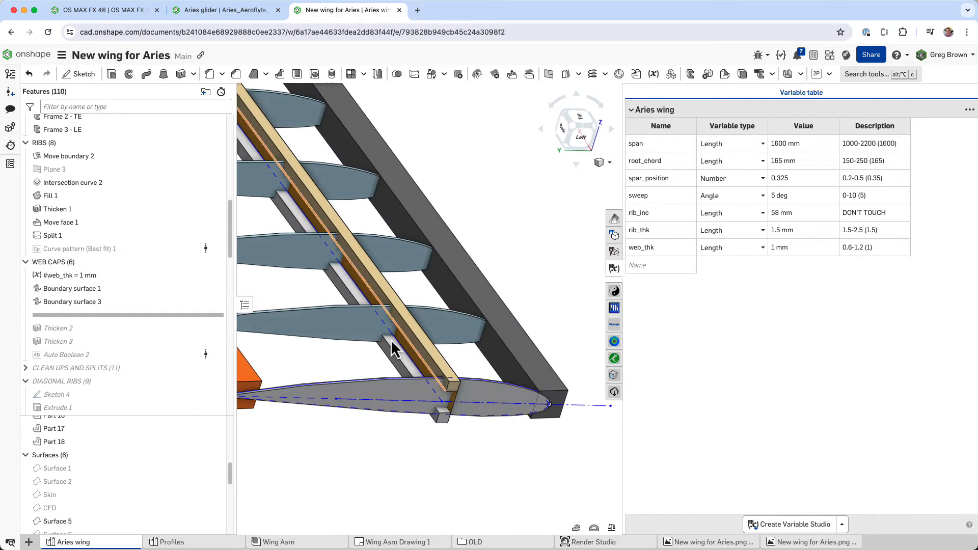
{"action": "scroll", "coordinate": [183, 503], "scroll_direction": "down", "scroll_amount": 1}
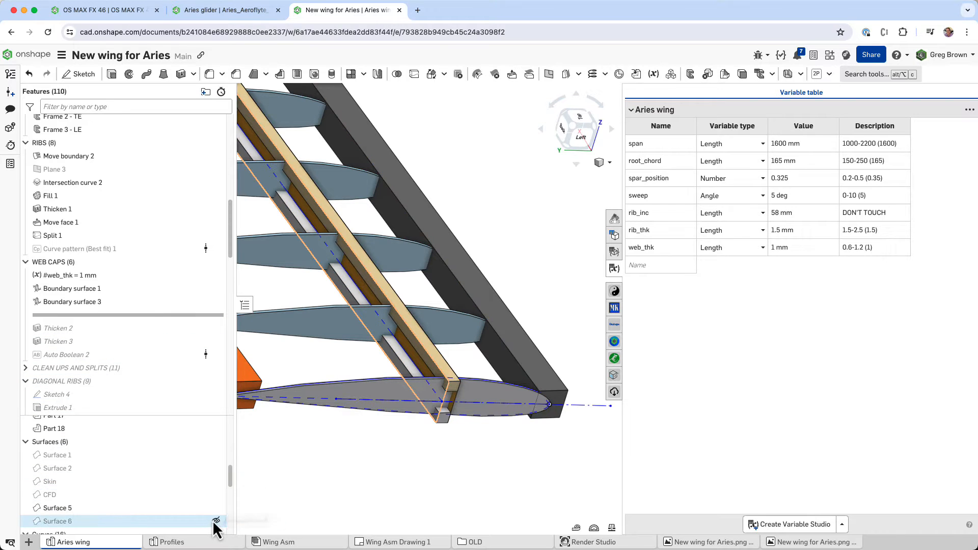
{"action": "left_click", "coordinate": [214, 520]}
Step: Roll the feature list forward to include Thicken 2 and Thicken 3, and examine where the thickened webs meet the ribs
{"action": "right_click_drag", "start_coordinate": [425, 444], "coordinate": [376, 442]}
{"action": "middle_click_drag", "start_coordinate": [363, 387], "coordinate": [418, 401]}
{"action": "left_click_drag", "start_coordinate": [102, 322], "coordinate": [98, 346]}
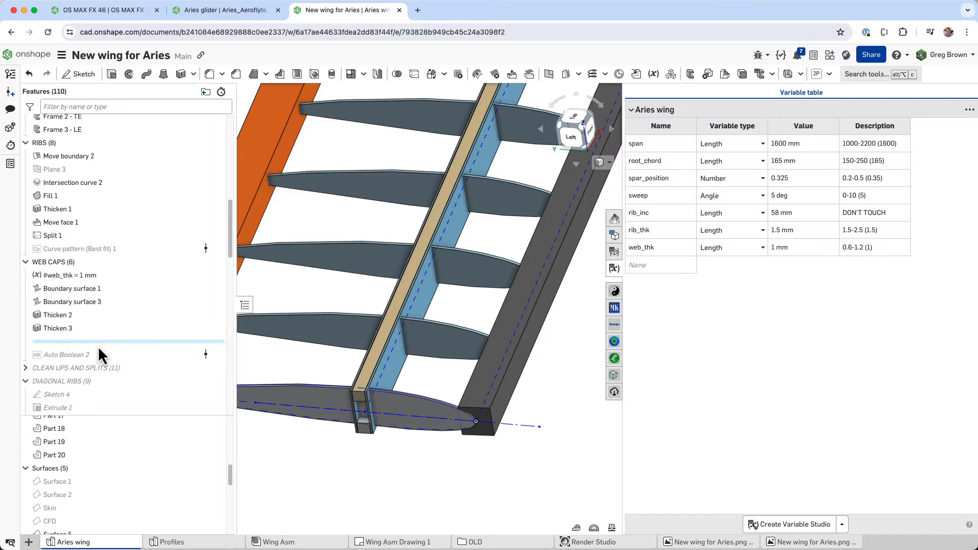
{"action": "scroll", "coordinate": [414, 317], "scroll_direction": "up", "scroll_amount": 3}
{"action": "scroll", "coordinate": [414, 316], "scroll_direction": "up", "scroll_amount": 3}
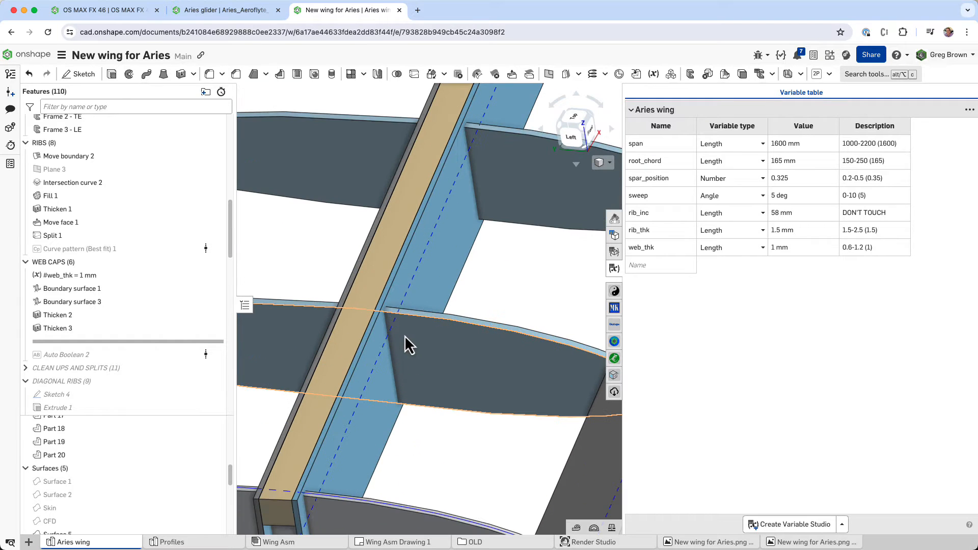
{"action": "mouse_move", "coordinate": [395, 333]}
{"action": "right_mouse_down"}
{"action": "mouse_move", "coordinate": [401, 308]}
{"action": "mouse_move", "coordinate": [404, 322]}
{"action": "right_mouse_up"}
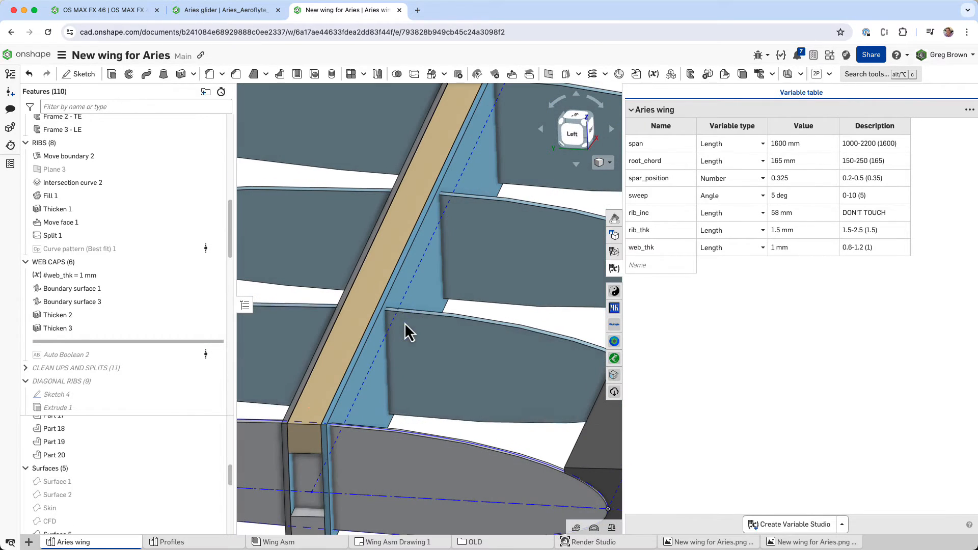
{"action": "scroll", "coordinate": [387, 349], "scroll_direction": "down", "scroll_amount": 3}
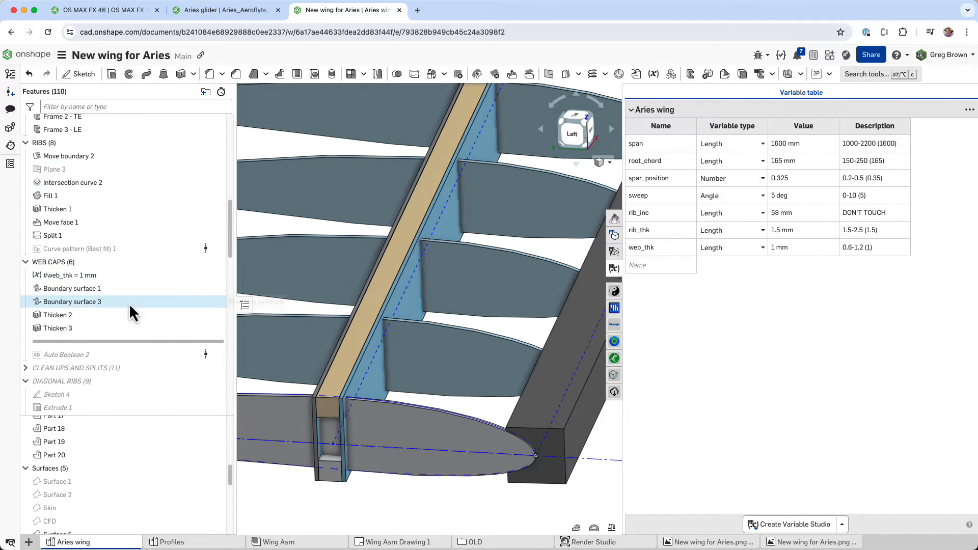
{"action": "right_click_drag", "start_coordinate": [380, 325], "coordinate": [413, 323]}
{"action": "scroll", "coordinate": [460, 331], "scroll_direction": "down", "scroll_amount": 2}
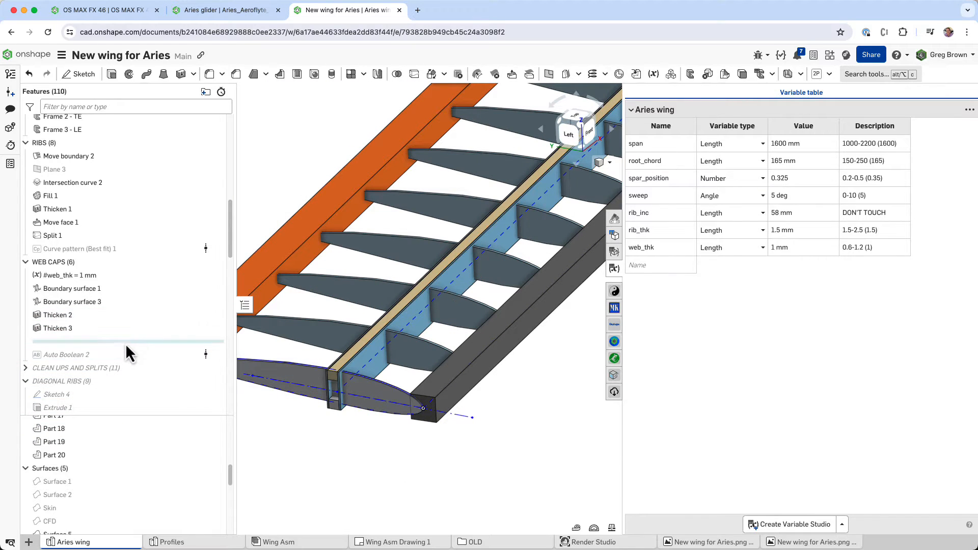
Step: Roll the feature list forward to include Auto Boolean 2 and review its Subtract settings, tool features and target features, accepting them as they are
{"action": "left_click_drag", "start_coordinate": [121, 350], "coordinate": [120, 360]}
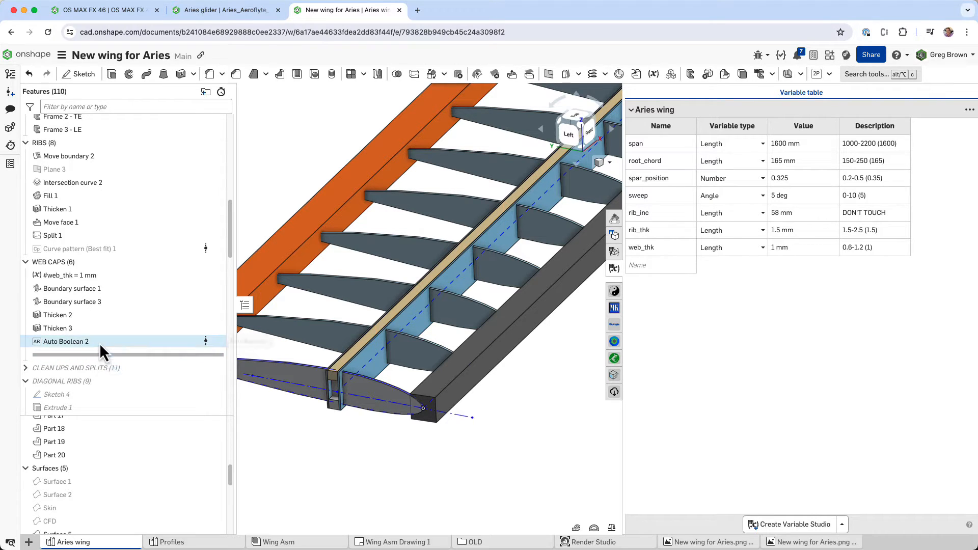
{"action": "right_click", "coordinate": [100, 344]}
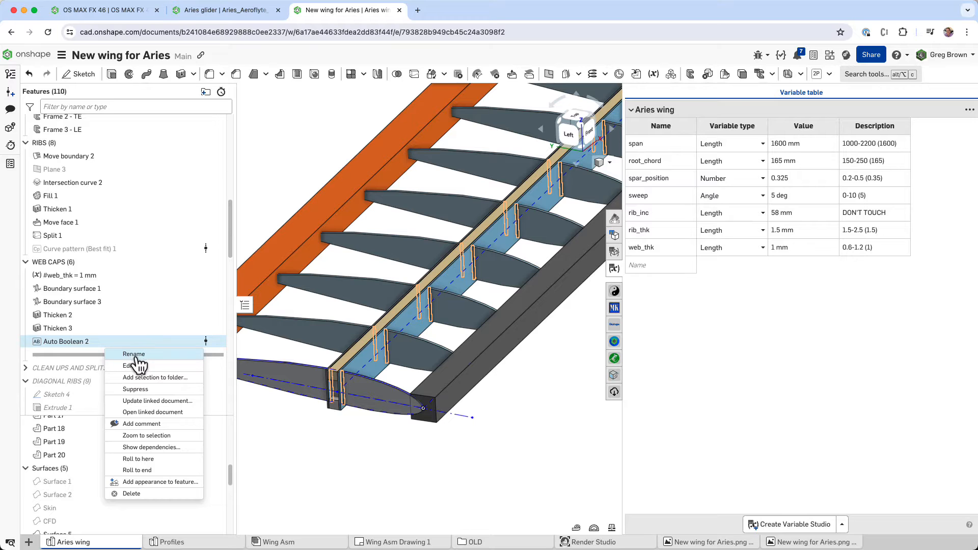
{"action": "left_click", "coordinate": [133, 365]}
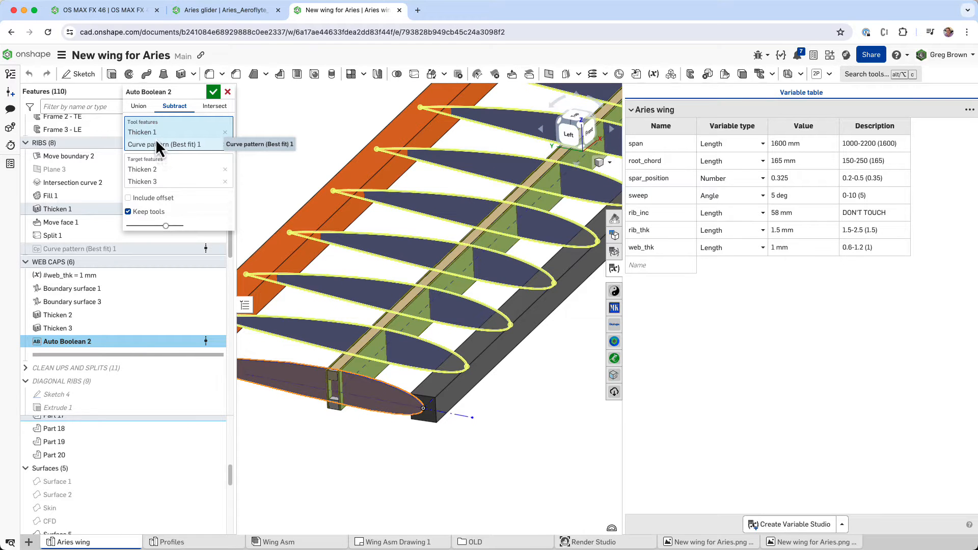
{"action": "scroll", "coordinate": [365, 359], "scroll_direction": "down", "scroll_amount": 3}
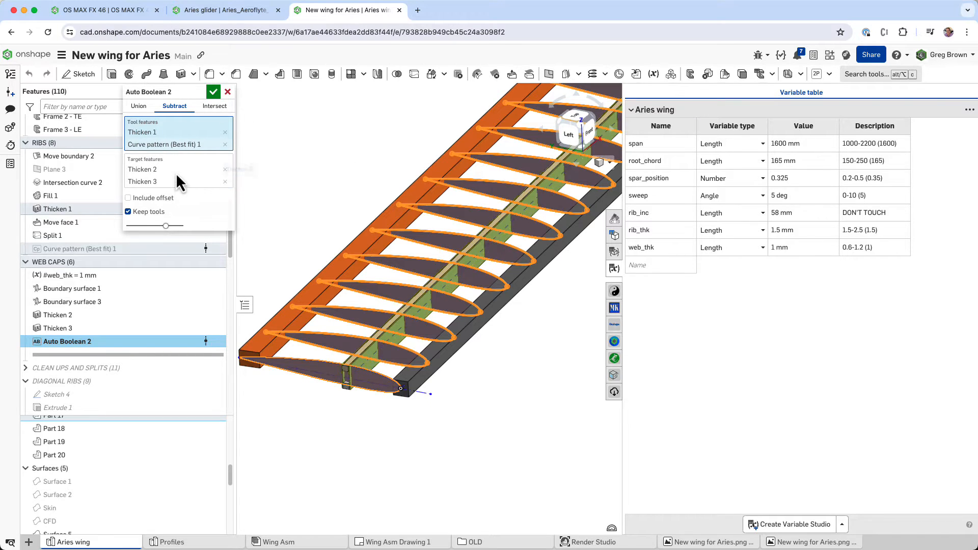
{"action": "scroll", "coordinate": [397, 358], "scroll_direction": "up", "scroll_amount": 10}
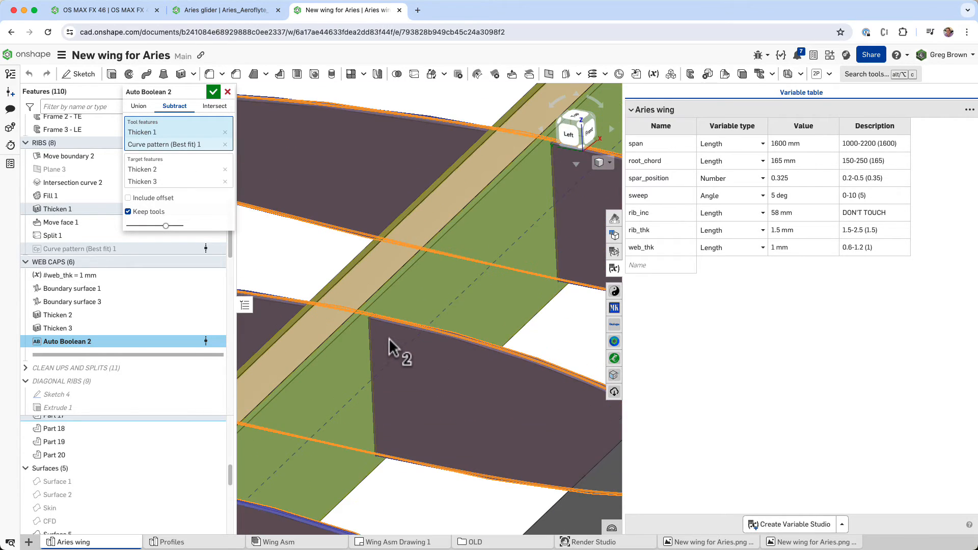
{"action": "right_click_drag", "start_coordinate": [382, 339], "coordinate": [385, 331]}
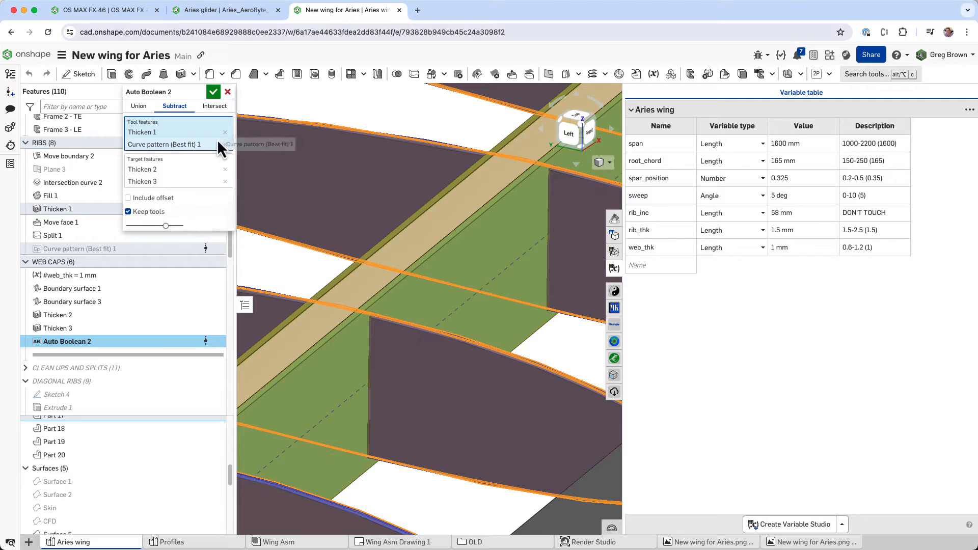
{"action": "left_click", "coordinate": [212, 92]}
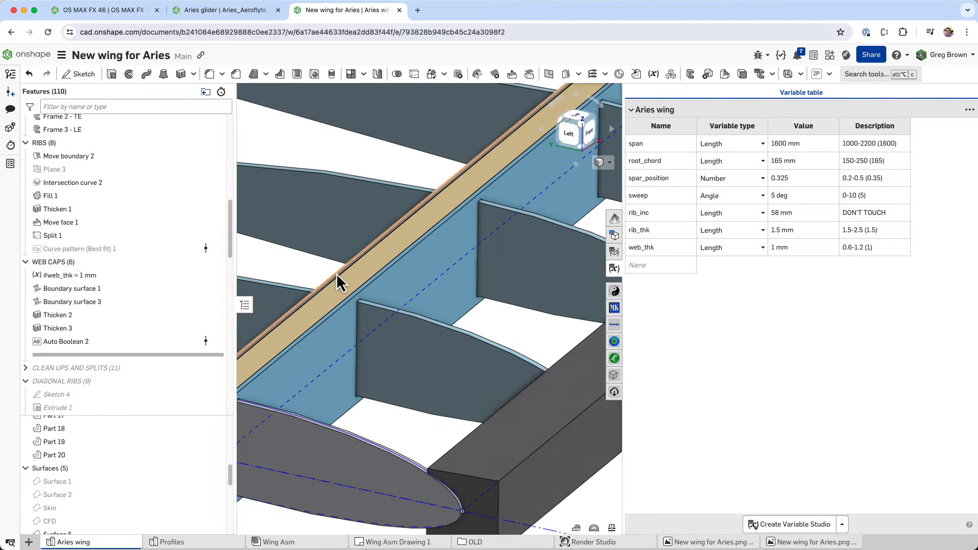
Step: Review the whole wing structure with its web caps and expand the CLEAN UPS AND SPLITS folder to examine its features
{"action": "scroll", "coordinate": [349, 292], "scroll_direction": "down", "scroll_amount": 5}
{"action": "scroll", "coordinate": [389, 293], "scroll_direction": "up", "scroll_amount": 3}
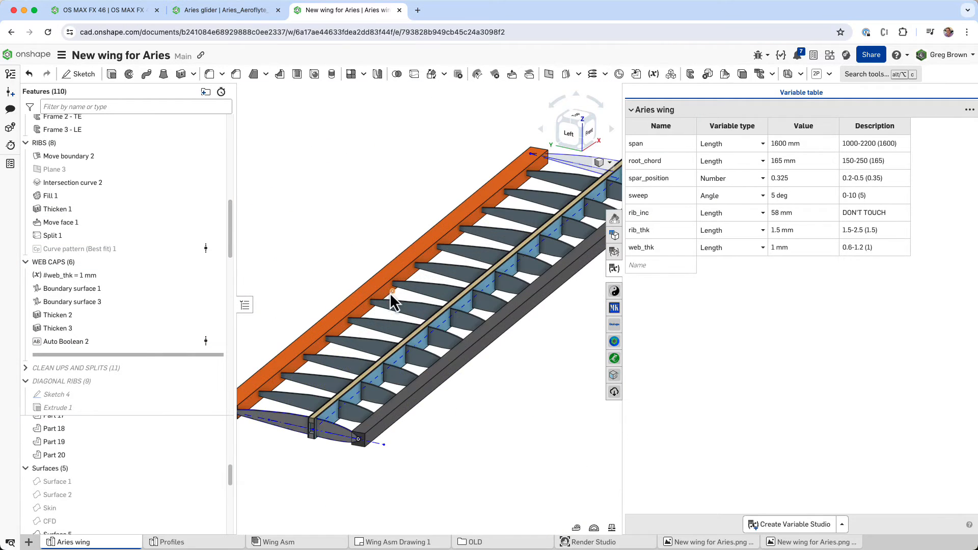
{"action": "right_click_drag", "start_coordinate": [389, 292], "coordinate": [429, 228]}
{"action": "scroll", "coordinate": [384, 369], "scroll_direction": "down", "scroll_amount": 3}
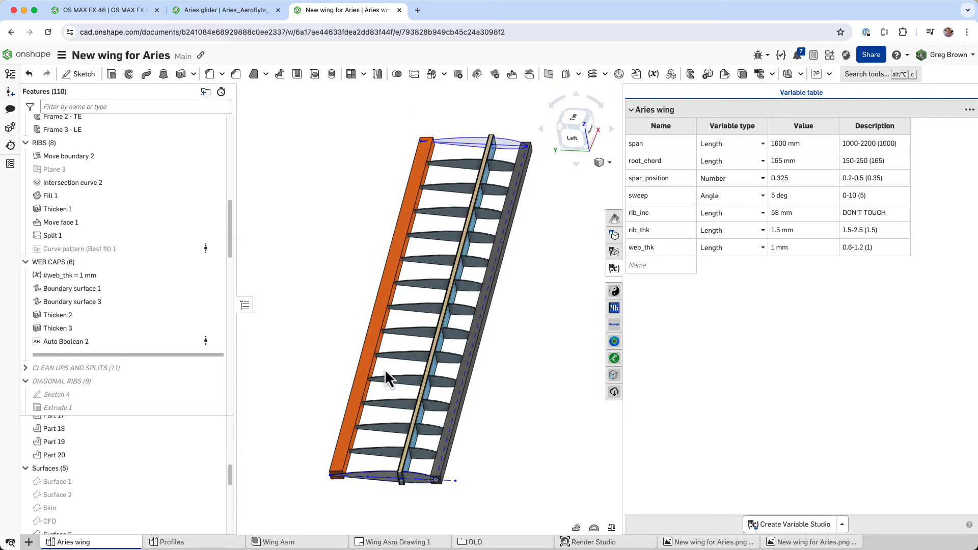
{"action": "right_click_drag", "start_coordinate": [385, 370], "coordinate": [430, 341]}
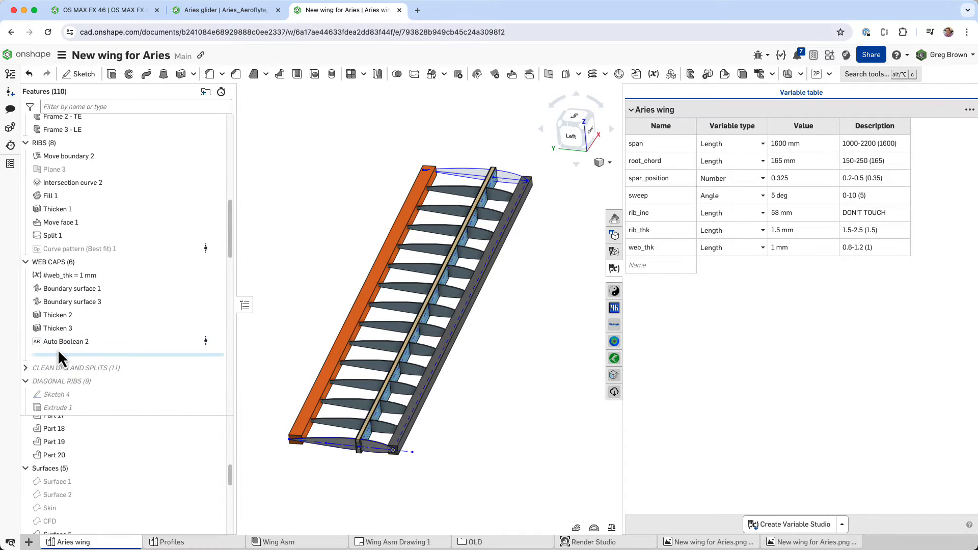
{"action": "scroll", "coordinate": [113, 310], "scroll_direction": "down", "scroll_amount": 2}
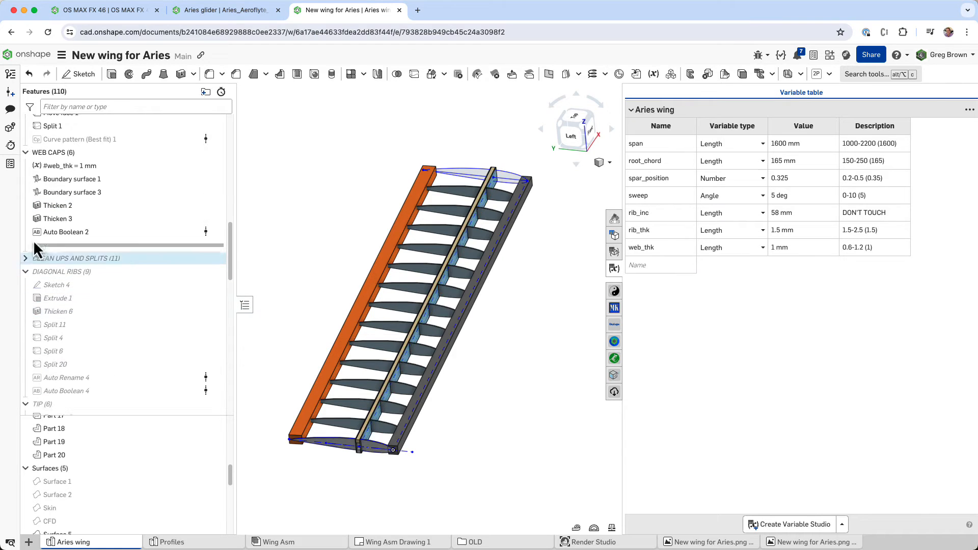
{"action": "left_click", "coordinate": [26, 259]}
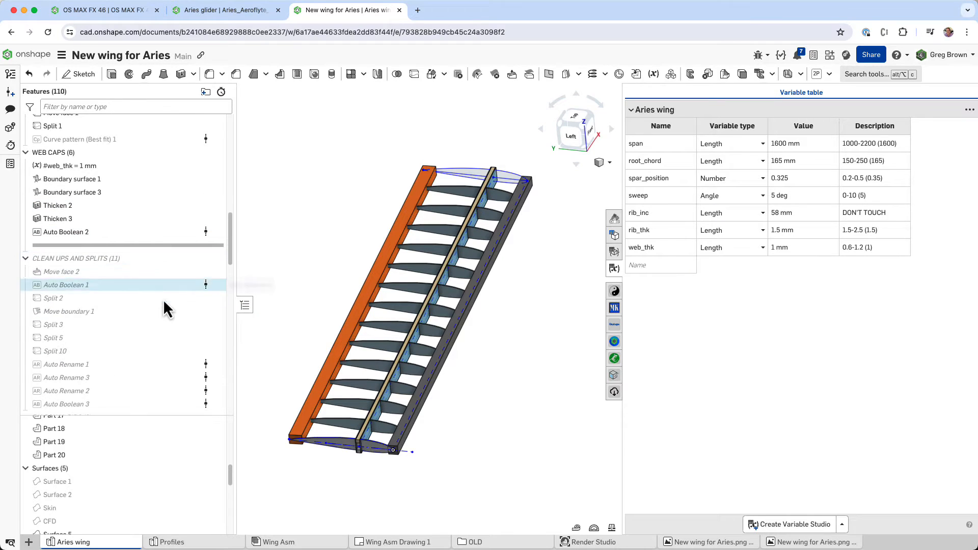
{"action": "scroll", "coordinate": [163, 300], "scroll_direction": "down", "scroll_amount": 1}
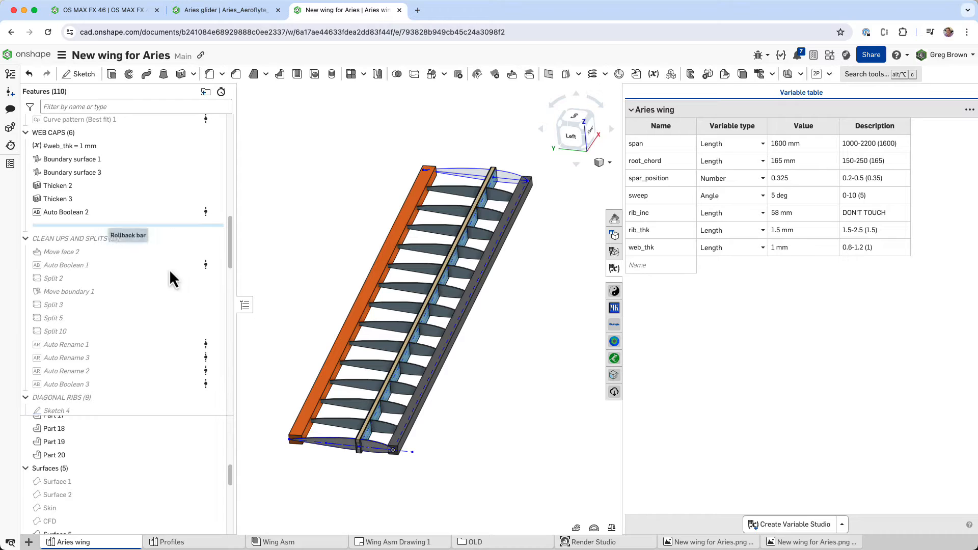
Step: Roll the feature list forward past Auto Boolean 3 to include all CLEAN UPS AND SPLITS features, and examine the web panels between the ribs
{"action": "left_click_drag", "start_coordinate": [170, 219], "coordinate": [159, 383]}
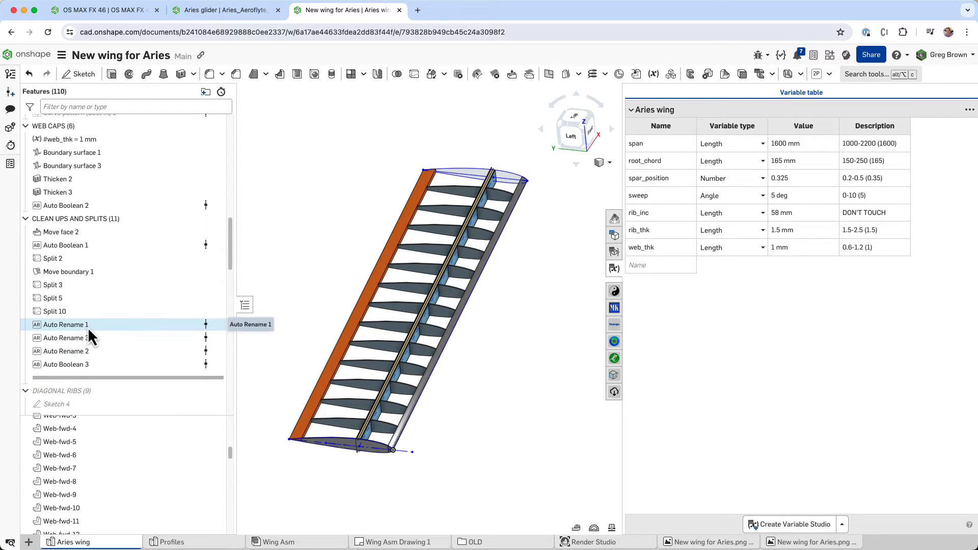
{"action": "scroll", "coordinate": [399, 382], "scroll_direction": "up", "scroll_amount": 10}
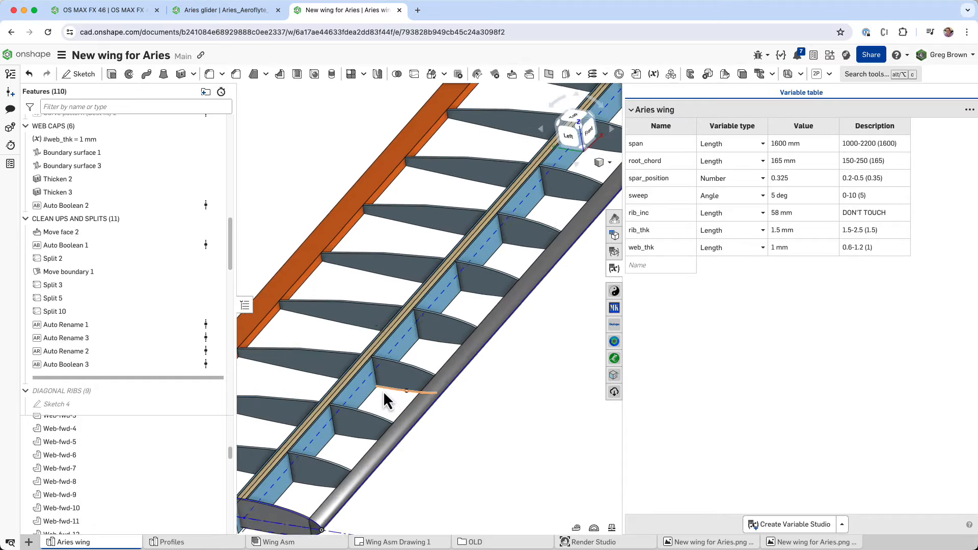
{"action": "scroll", "coordinate": [332, 319], "scroll_direction": "down", "scroll_amount": 5}
{"action": "left_click", "coordinate": [388, 362]}
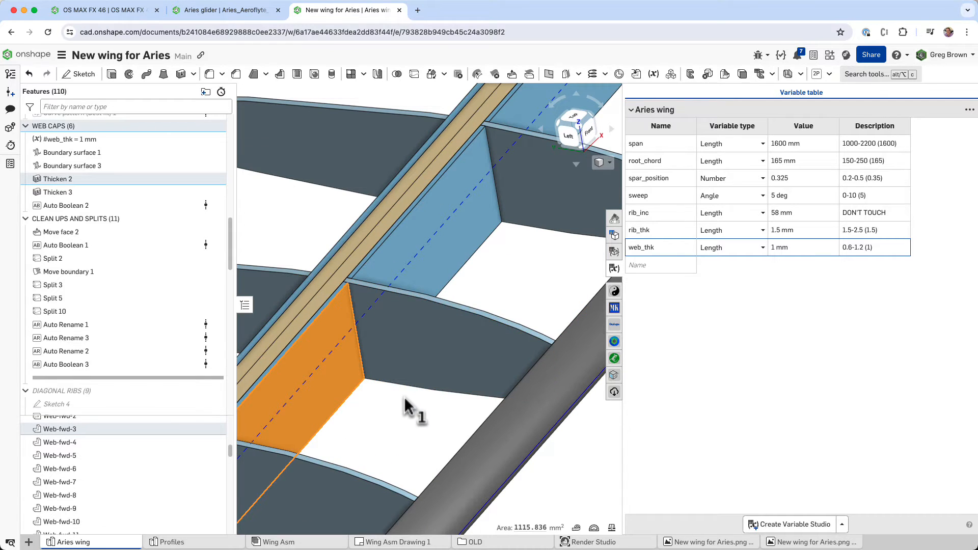
{"action": "scroll", "coordinate": [405, 408], "scroll_direction": "up", "scroll_amount": 2}
{"action": "left_click", "coordinate": [387, 415]}
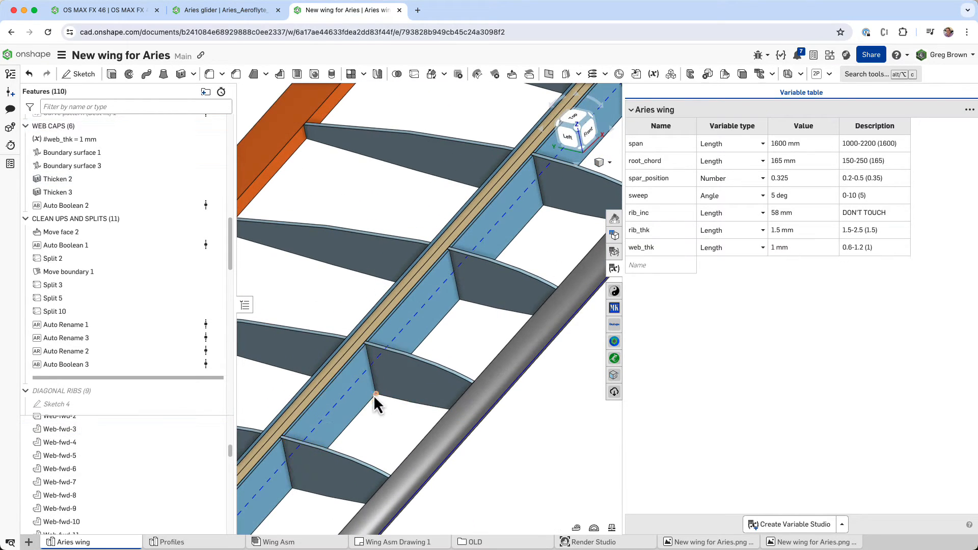
Step: Isolate the forward web panel Web-fwd-3 to view it alone, end the isolation and check the neighbouring panel Web-fwd-4
{"action": "left_click", "coordinate": [358, 399]}
{"action": "scroll", "coordinate": [359, 400], "scroll_direction": "down", "scroll_amount": 3}
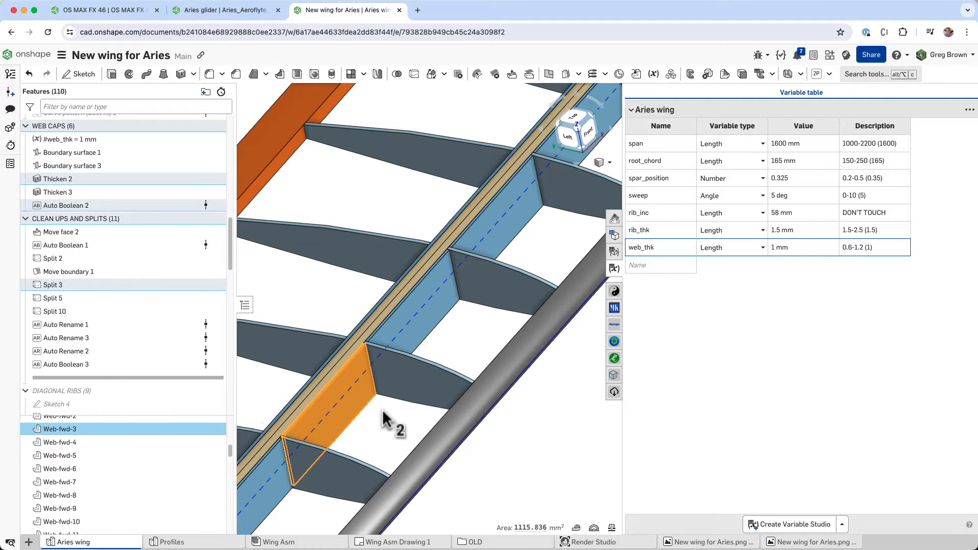
{"action": "scroll", "coordinate": [387, 426], "scroll_direction": "down", "scroll_amount": 2}
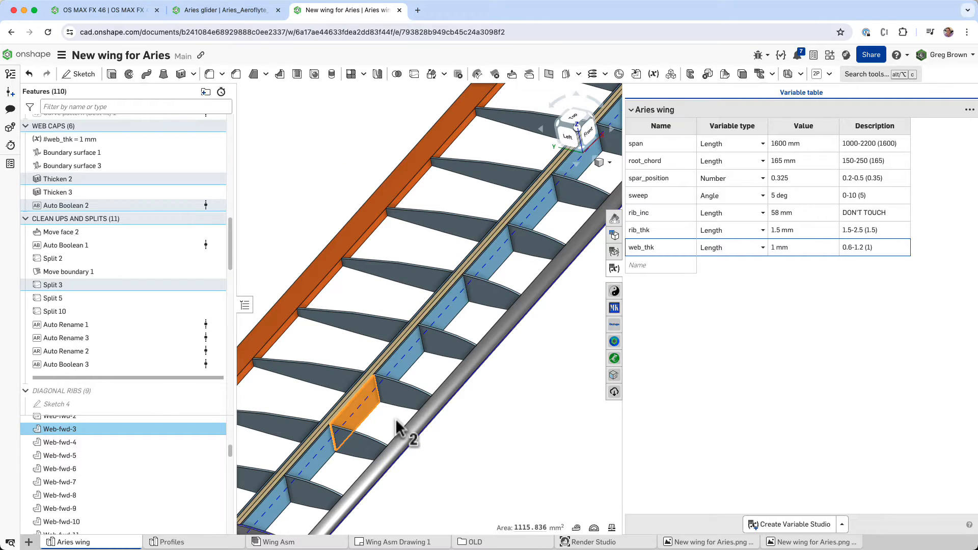
{"action": "key", "text": "shift+i"}
{"action": "mouse_move", "coordinate": [365, 383]}
{"action": "right_mouse_down"}
{"action": "mouse_move", "coordinate": [358, 396]}
{"action": "mouse_move", "coordinate": [367, 390]}
{"action": "right_mouse_up"}
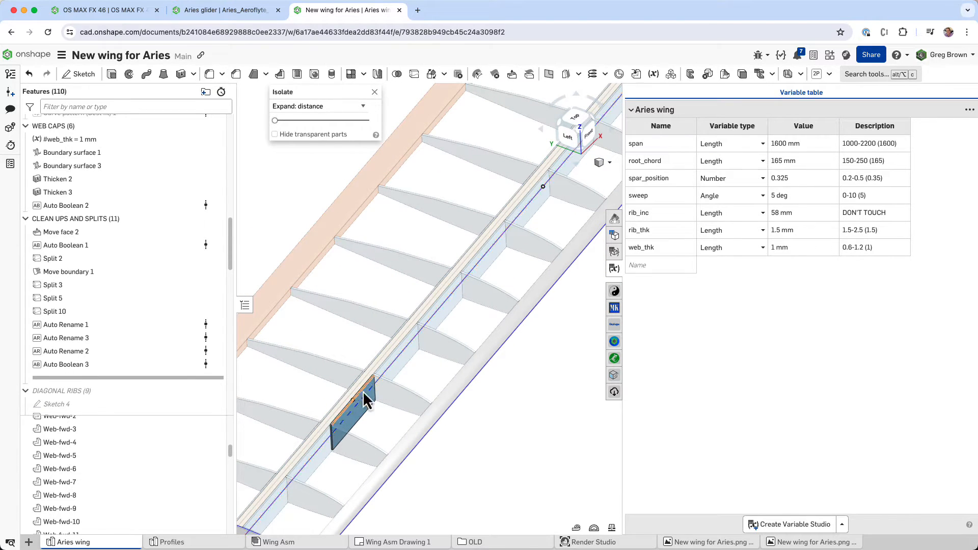
{"action": "left_click", "coordinate": [499, 239]}
{"action": "left_click", "coordinate": [377, 92]}
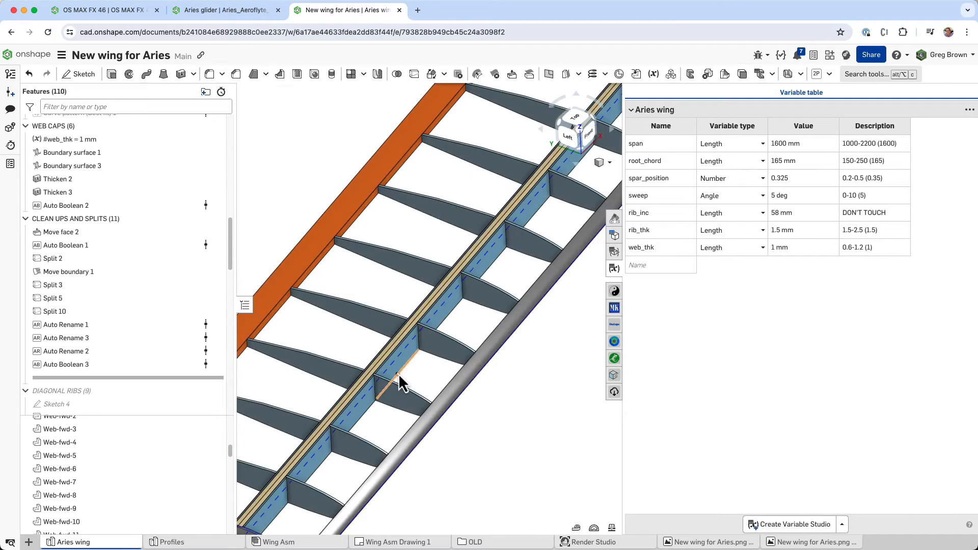
{"action": "left_click", "coordinate": [402, 359]}
{"action": "scroll", "coordinate": [421, 374], "scroll_direction": "down", "scroll_amount": 5}
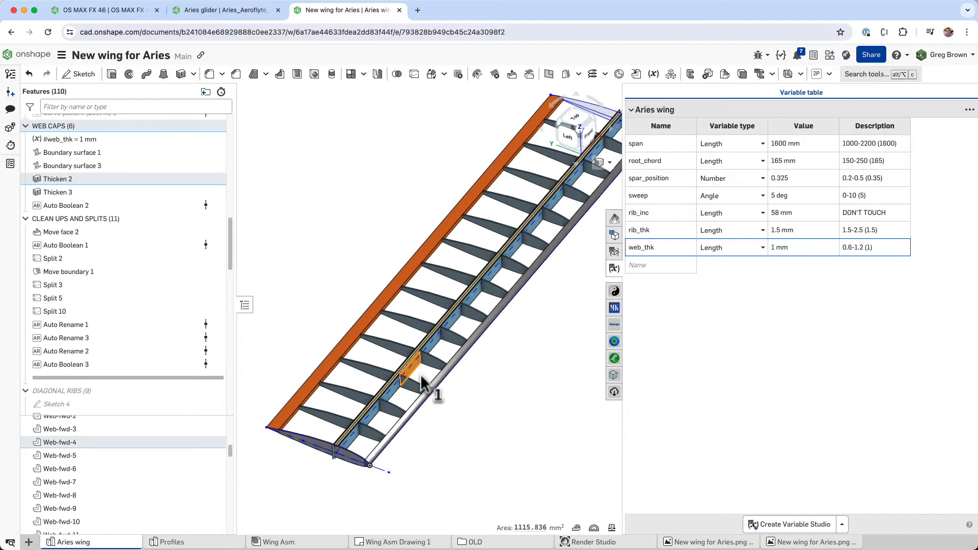
{"action": "left_click", "coordinate": [483, 394]}
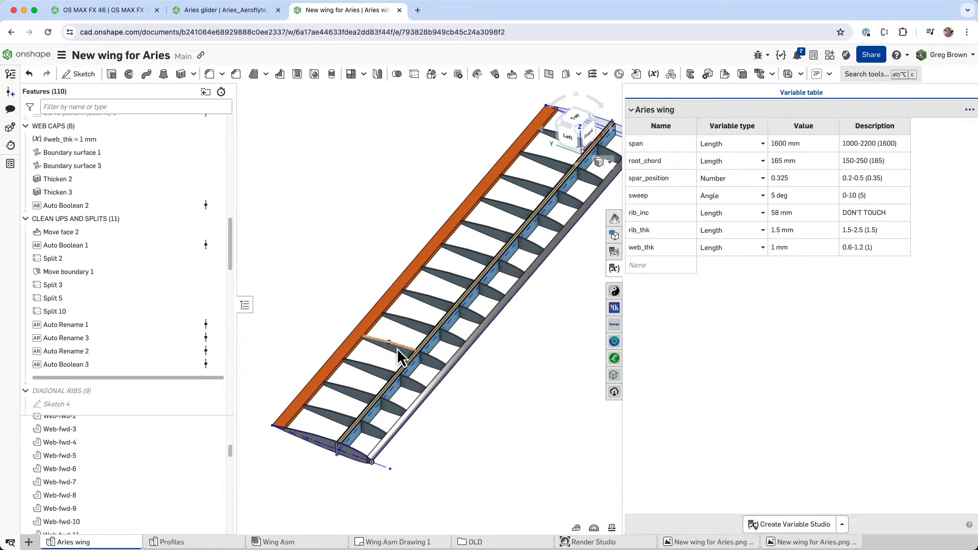
Step: Isolate Rib-5 and examine its spar notches and front edge from the side
{"action": "scroll", "coordinate": [396, 349], "scroll_direction": "up", "scroll_amount": 3}
{"action": "left_click", "coordinate": [399, 351]}
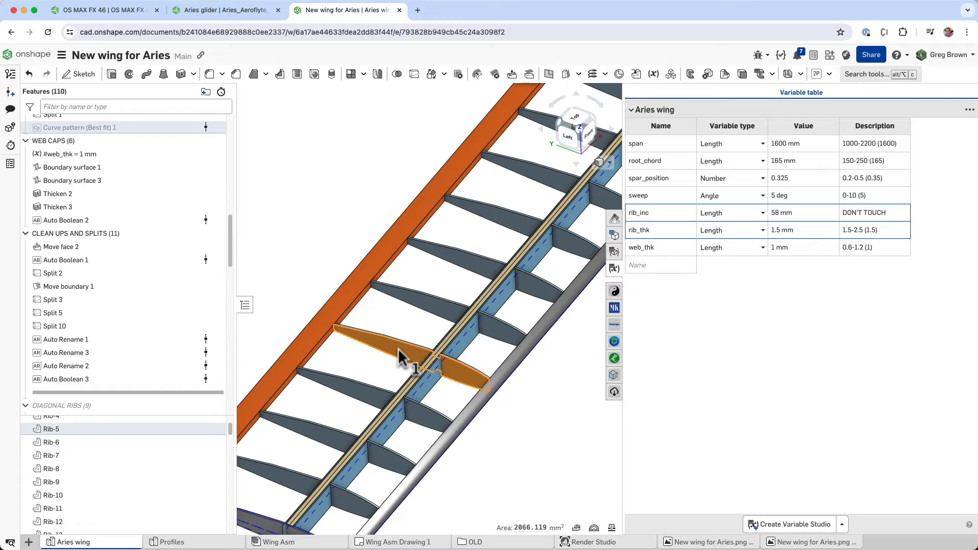
{"action": "key", "text": "shift+i"}
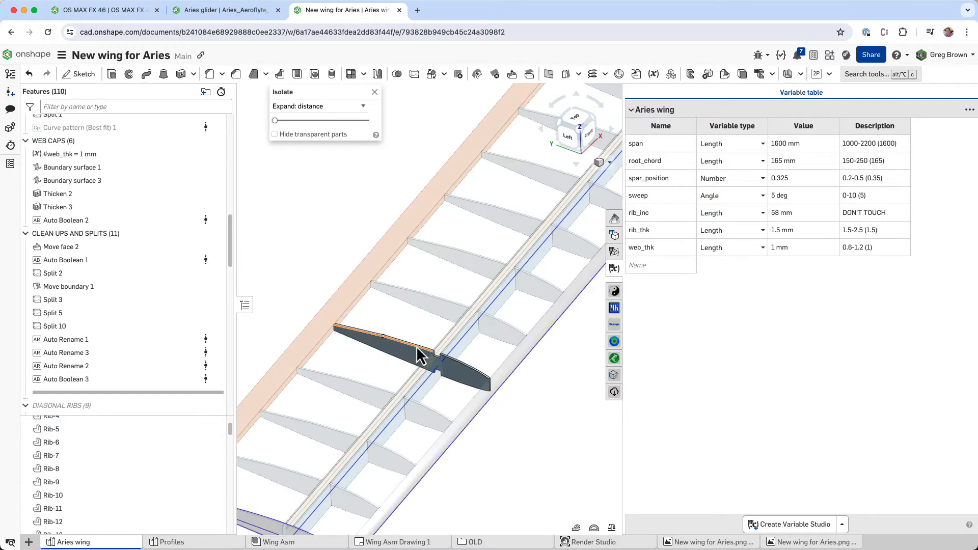
{"action": "right_click_drag", "start_coordinate": [416, 346], "coordinate": [442, 335]}
{"action": "scroll", "coordinate": [433, 351], "scroll_direction": "up", "scroll_amount": 5}
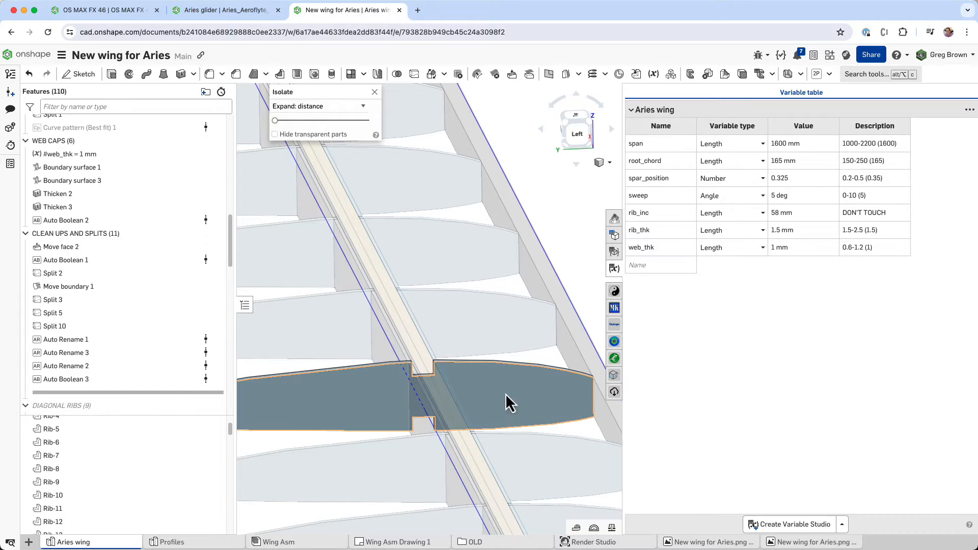
{"action": "middle_click_drag", "start_coordinate": [505, 393], "coordinate": [409, 381]}
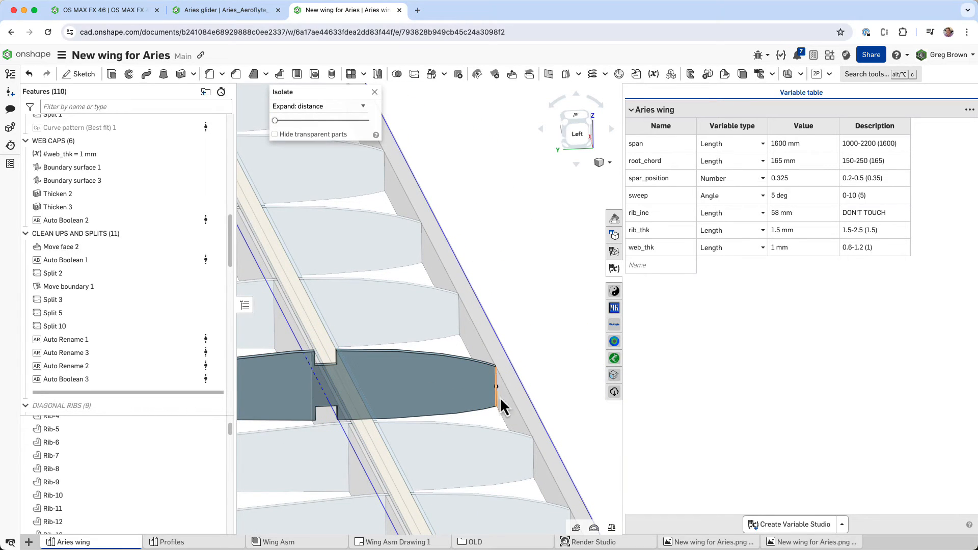
Step: Compare the isolated rib's outline with the root profile and leading edge, and end the isolation
{"action": "right_click_drag", "start_coordinate": [521, 388], "coordinate": [459, 402]}
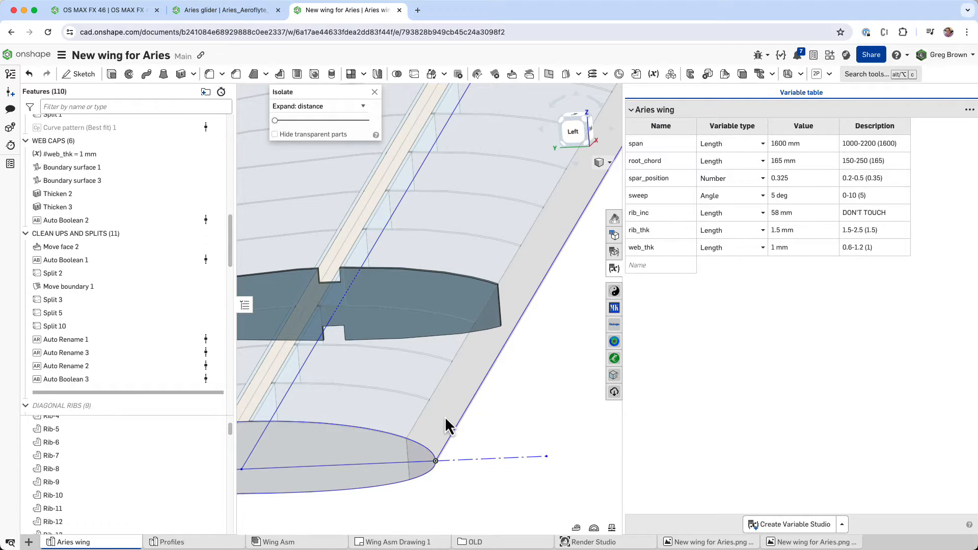
{"action": "scroll", "coordinate": [444, 423], "scroll_direction": "down", "scroll_amount": 5}
{"action": "scroll", "coordinate": [445, 425], "scroll_direction": "down", "scroll_amount": 2}
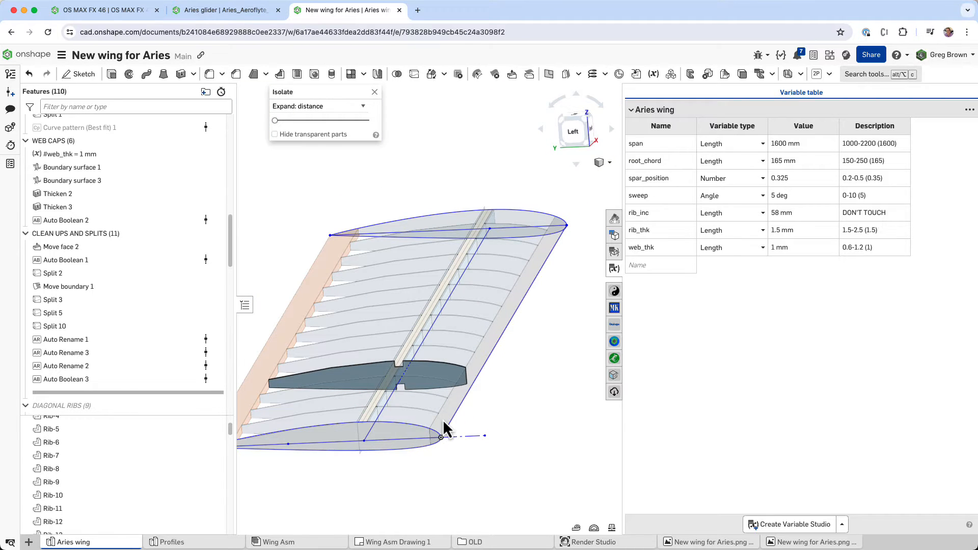
{"action": "mouse_move", "coordinate": [442, 419]}
{"action": "right_mouse_down"}
{"action": "mouse_move", "coordinate": [451, 416]}
{"action": "mouse_move", "coordinate": [450, 425]}
{"action": "right_mouse_up"}
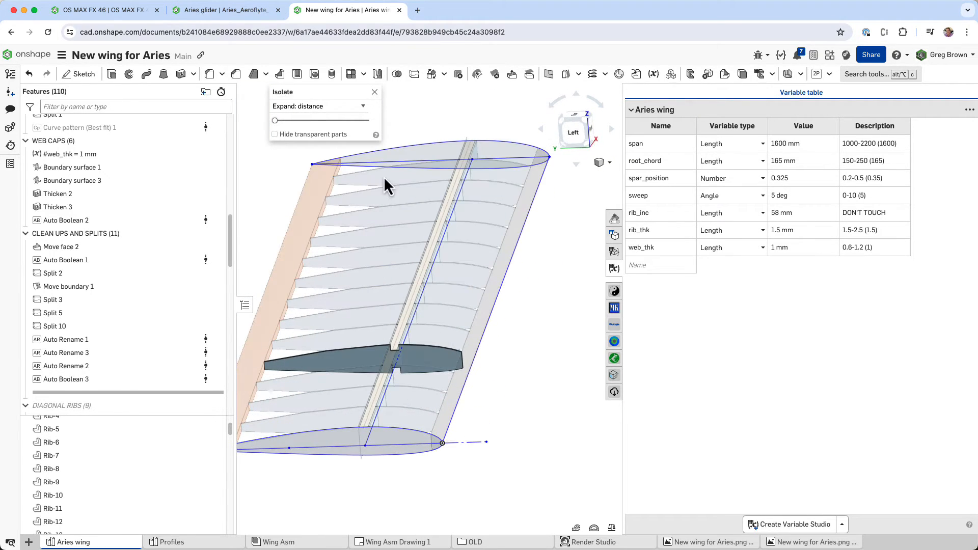
{"action": "left_click", "coordinate": [375, 93]}
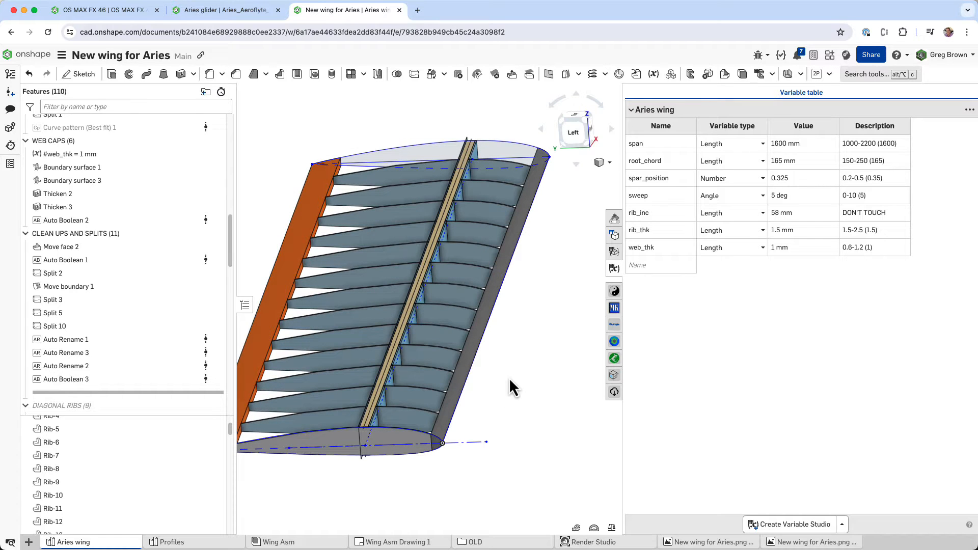
Step: Review the cleaned-up wing structure from the root end and from above, and look through the DIAGONAL RIBS features
{"action": "right_click_drag", "start_coordinate": [509, 381], "coordinate": [472, 386]}
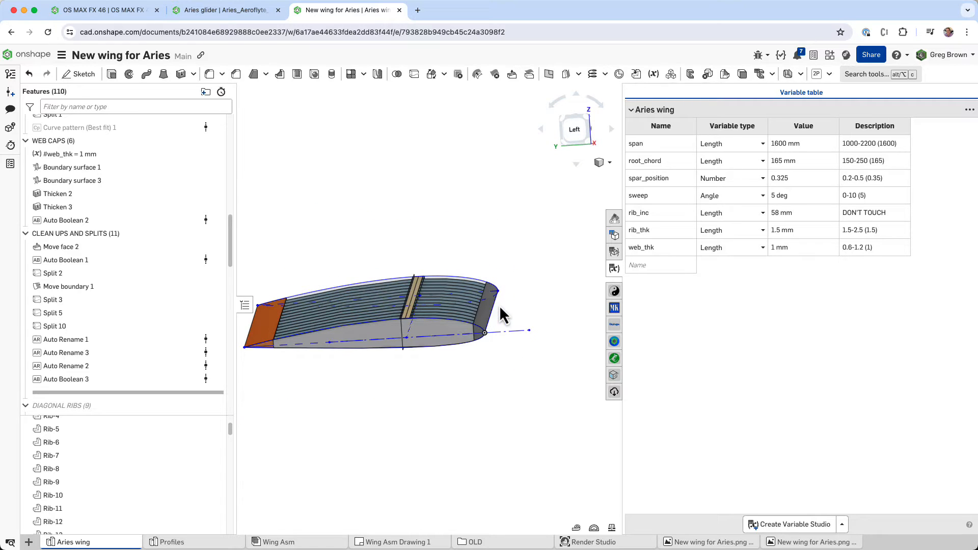
{"action": "right_click_drag", "start_coordinate": [500, 308], "coordinate": [469, 338]}
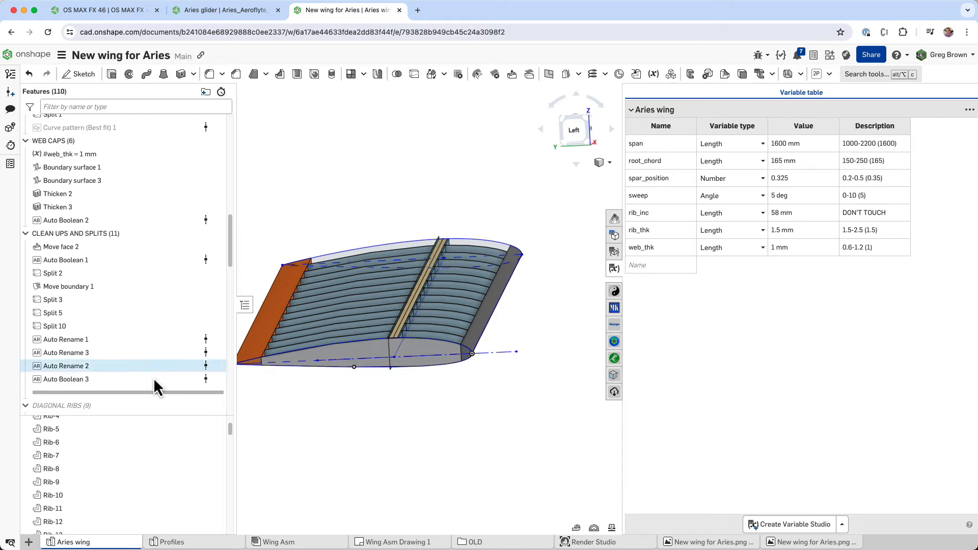
{"action": "scroll", "coordinate": [102, 375], "scroll_direction": "down", "scroll_amount": 7}
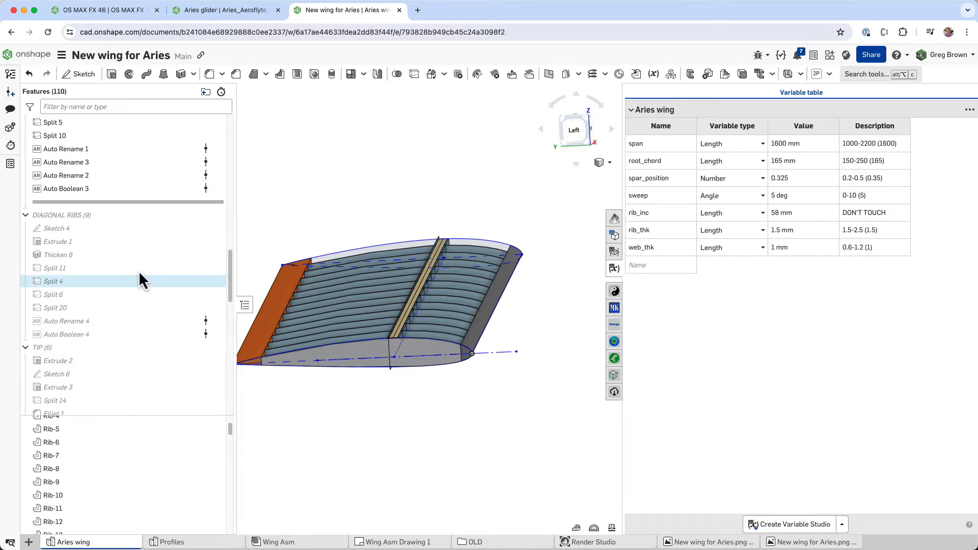
{"action": "right_click_drag", "start_coordinate": [386, 222], "coordinate": [372, 342]}
{"action": "scroll", "coordinate": [396, 279], "scroll_direction": "down", "scroll_amount": 5}
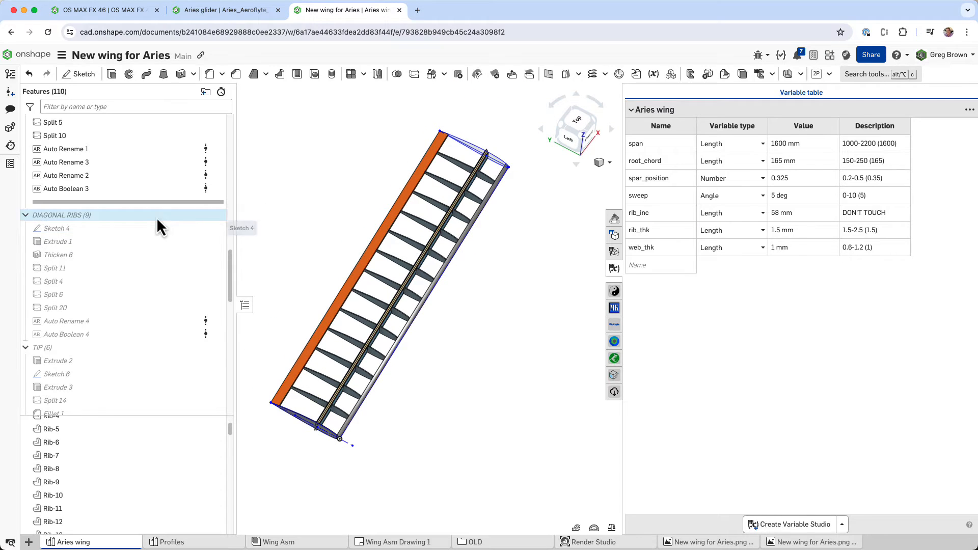
Step: Roll the feature list forward to include Sketch 4 and examine how its zigzag lines meet the ribs at the spar and trailing edge
{"action": "left_click_drag", "start_coordinate": [105, 203], "coordinate": [99, 234]}
{"action": "mouse_move", "coordinate": [386, 281]}
{"action": "right_mouse_down"}
{"action": "mouse_move", "coordinate": [356, 295]}
{"action": "mouse_move", "coordinate": [445, 314]}
{"action": "right_mouse_up"}
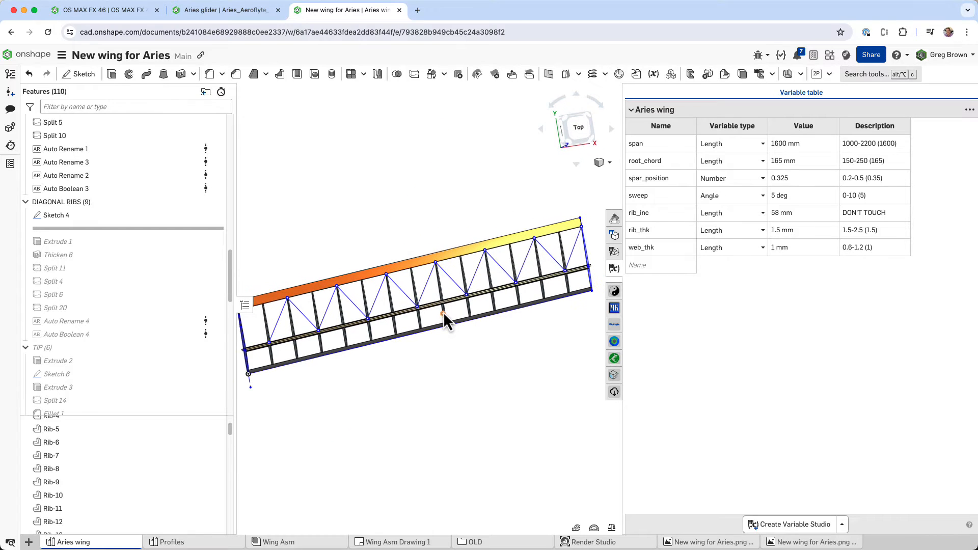
{"action": "scroll", "coordinate": [298, 320], "scroll_direction": "up", "scroll_amount": 10}
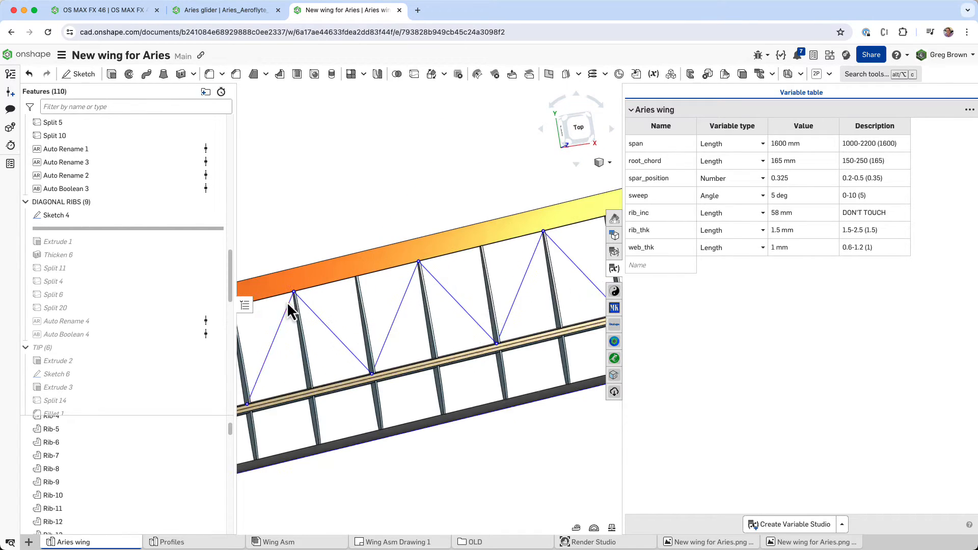
{"action": "right_click_drag", "start_coordinate": [307, 275], "coordinate": [299, 268]}
{"action": "scroll", "coordinate": [298, 266], "scroll_direction": "down", "scroll_amount": 6}
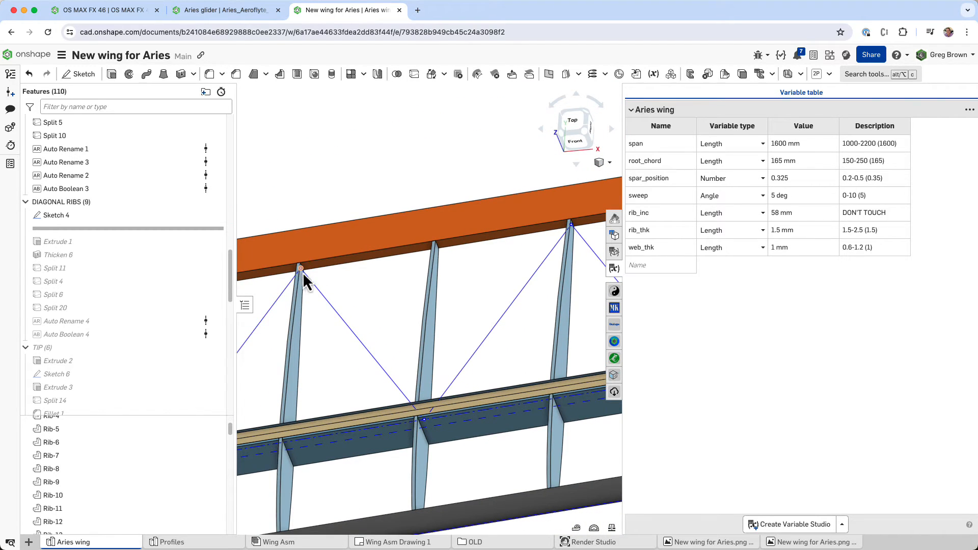
{"action": "mouse_move", "coordinate": [303, 272]}
{"action": "right_mouse_down"}
{"action": "mouse_move", "coordinate": [389, 340]}
{"action": "mouse_move", "coordinate": [424, 317]}
{"action": "right_mouse_up"}
{"action": "scroll", "coordinate": [357, 336], "scroll_direction": "down", "scroll_amount": 8}
{"action": "scroll", "coordinate": [418, 335], "scroll_direction": "down", "scroll_amount": 2}
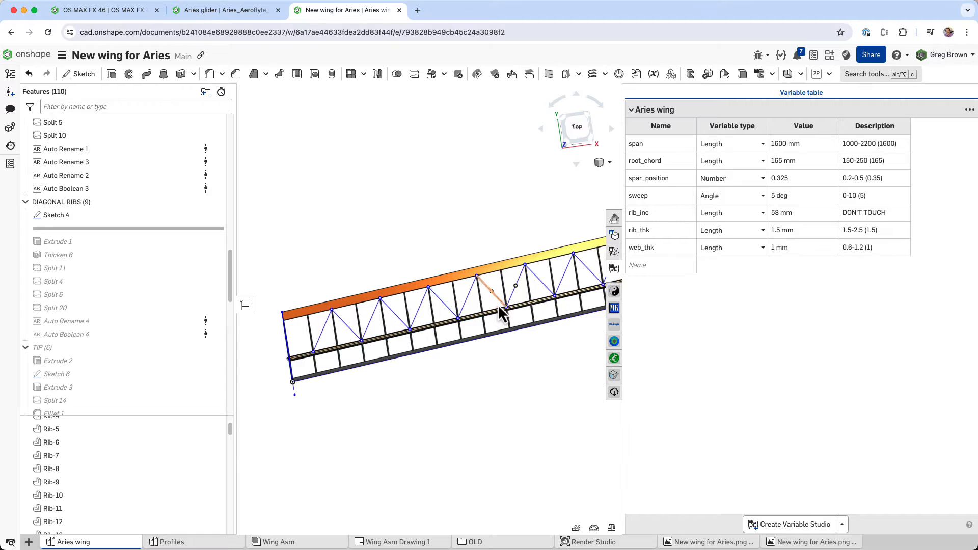
{"action": "middle_click_drag", "start_coordinate": [514, 305], "coordinate": [453, 317]}
{"action": "scroll", "coordinate": [527, 311], "scroll_direction": "down", "scroll_amount": 1}
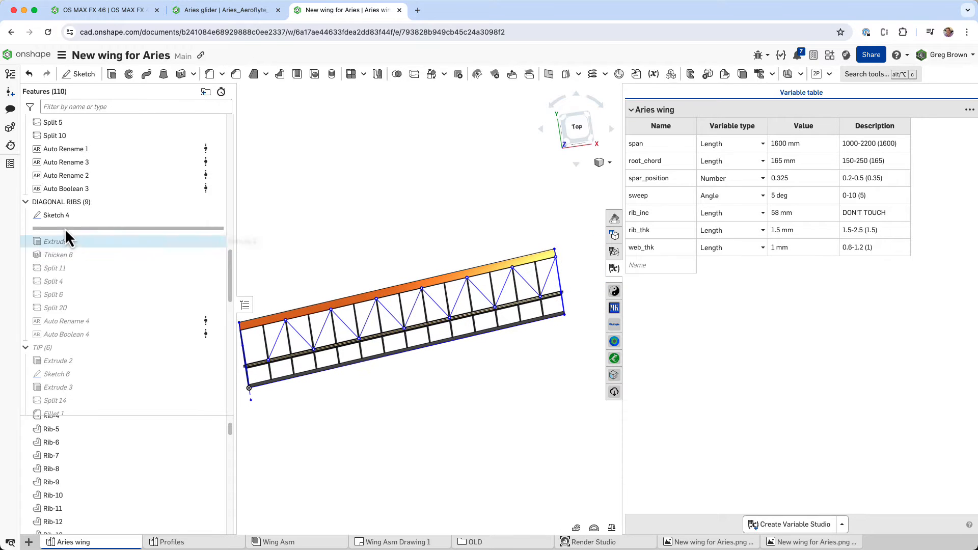
Step: Roll the feature list forward to include Extrude 1 and Thicken 6, and view the thickened zigzag walls along the wing
{"action": "left_click_drag", "start_coordinate": [78, 230], "coordinate": [76, 249]}
{"action": "right_click_drag", "start_coordinate": [343, 326], "coordinate": [383, 360]}
{"action": "left_click_drag", "start_coordinate": [120, 242], "coordinate": [115, 260]}
{"action": "scroll", "coordinate": [412, 321], "scroll_direction": "up", "scroll_amount": 4}
{"action": "mouse_move", "coordinate": [413, 322]}
{"action": "right_mouse_down"}
{"action": "mouse_move", "coordinate": [419, 352]}
{"action": "mouse_move", "coordinate": [416, 340]}
{"action": "right_mouse_up"}
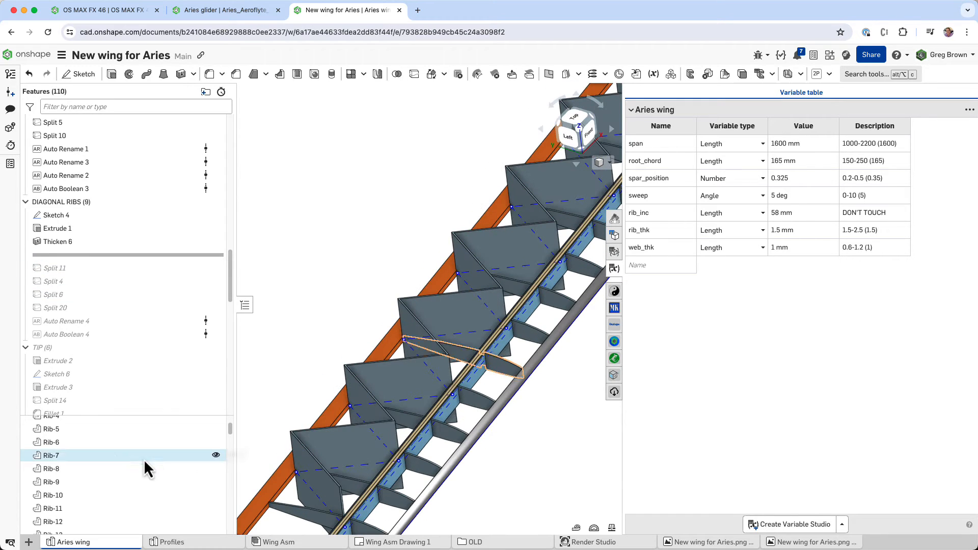
Step: Find Part 47 in the parts list, highlight it to inspect the whole thickened zigzag body, and clear the selection
{"action": "scroll", "coordinate": [99, 451], "scroll_direction": "down", "scroll_amount": 20}
{"action": "scroll", "coordinate": [100, 461], "scroll_direction": "up", "scroll_amount": 6}
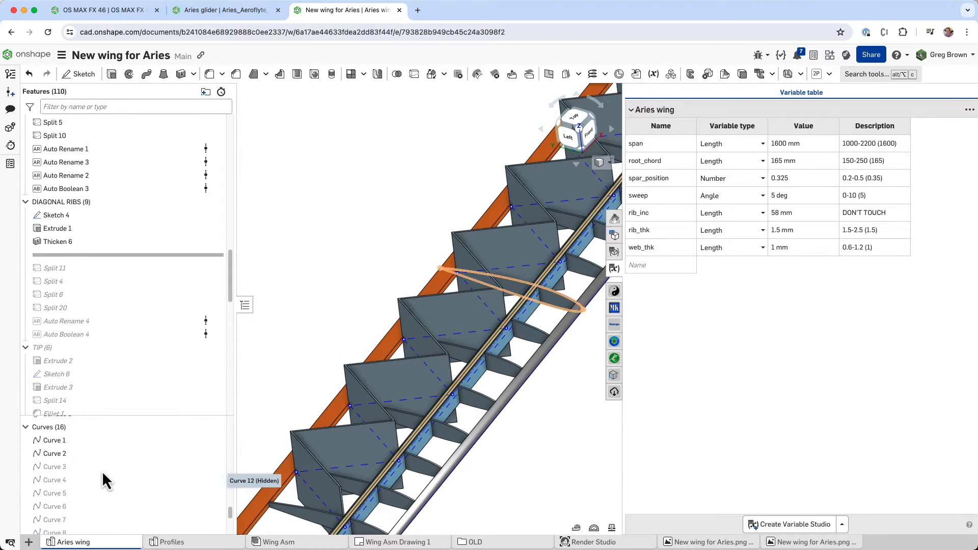
{"action": "scroll", "coordinate": [104, 475], "scroll_direction": "up", "scroll_amount": 5}
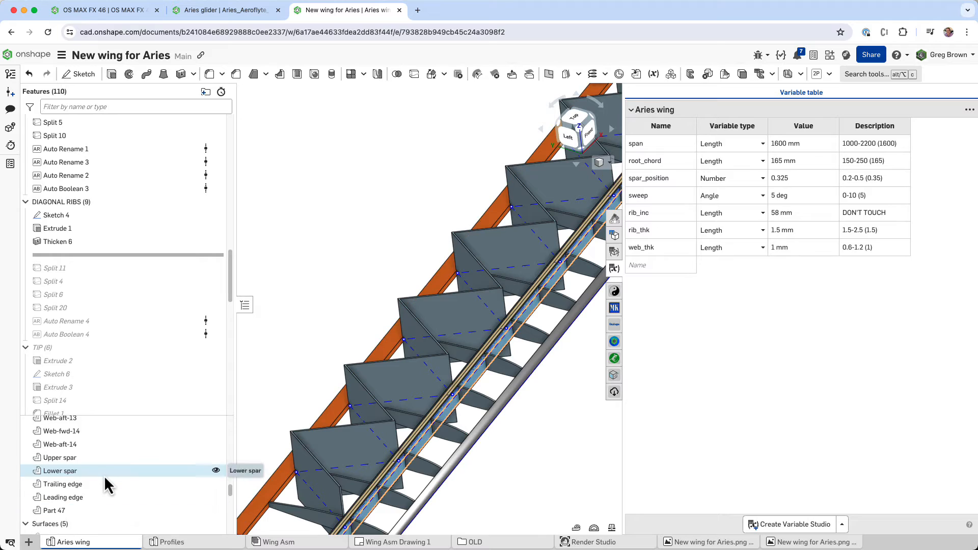
{"action": "left_click", "coordinate": [112, 504]}
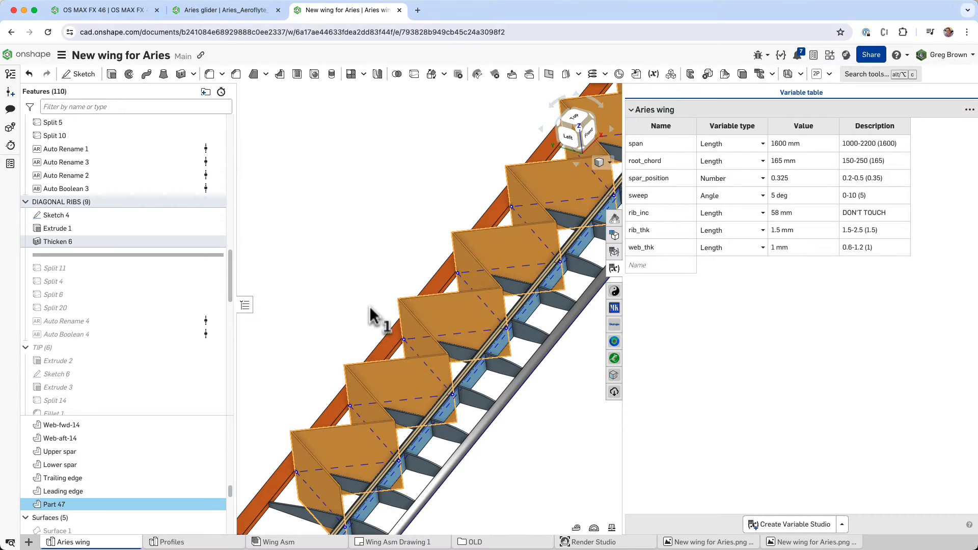
{"action": "mouse_move", "coordinate": [377, 318]}
{"action": "right_mouse_down"}
{"action": "mouse_move", "coordinate": [379, 330]}
{"action": "mouse_move", "coordinate": [371, 313]}
{"action": "right_mouse_up"}
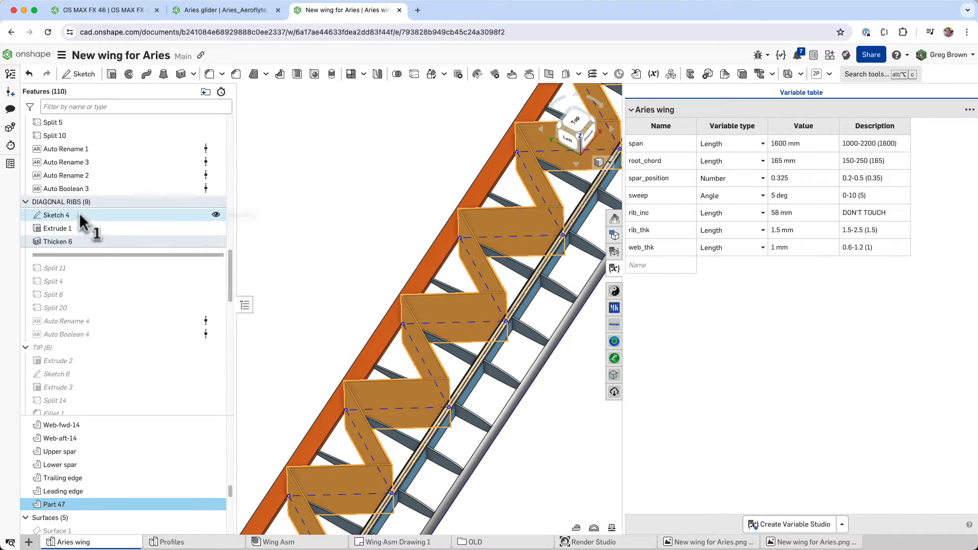
{"action": "scroll", "coordinate": [79, 214], "scroll_direction": "down", "scroll_amount": 2}
{"action": "left_click", "coordinate": [368, 229]}
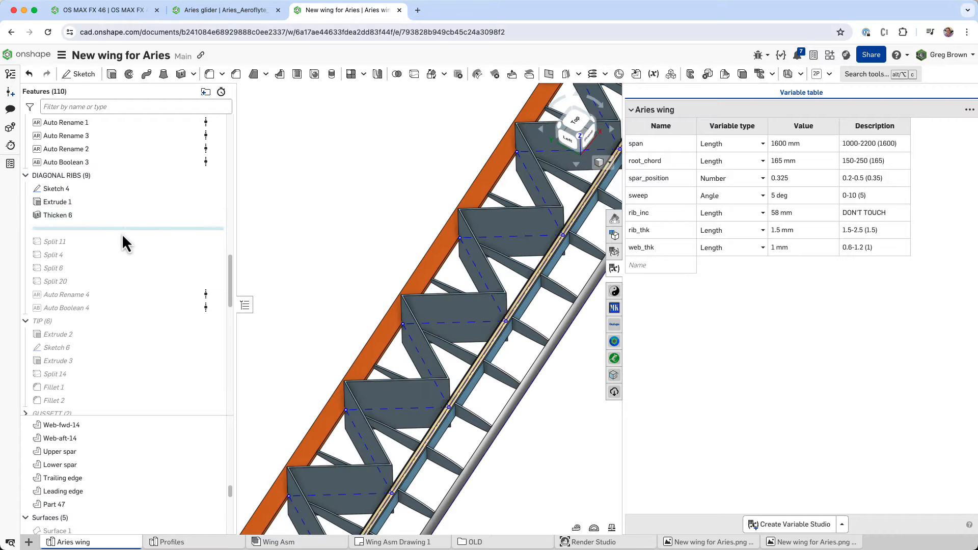
Step: Roll the feature list forward to include Split 11, Split 4, Split 6 and Split 20, and examine the trimmed diagonal ribs
{"action": "left_click_drag", "start_coordinate": [121, 230], "coordinate": [106, 288]}
{"action": "right_click_drag", "start_coordinate": [459, 335], "coordinate": [461, 326]}
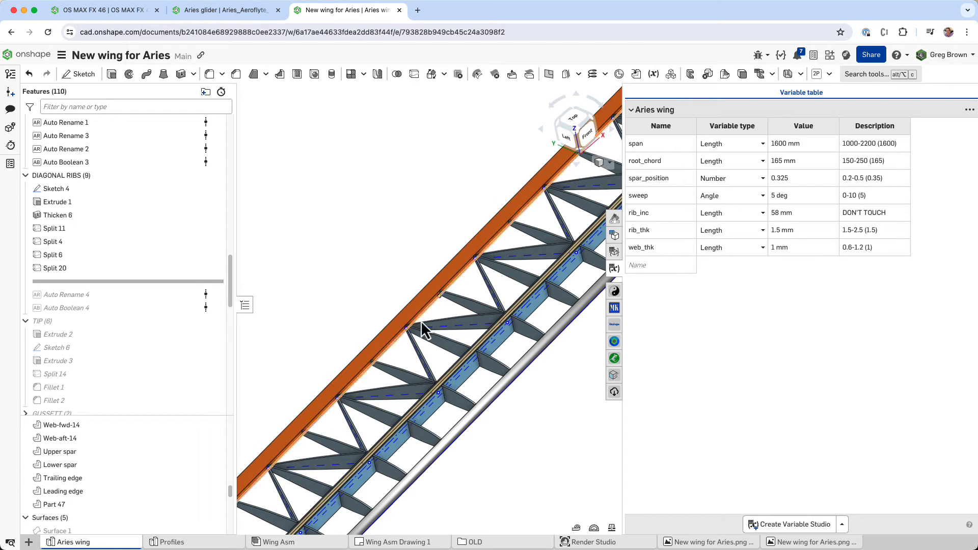
{"action": "scroll", "coordinate": [474, 322], "scroll_direction": "up", "scroll_amount": 3}
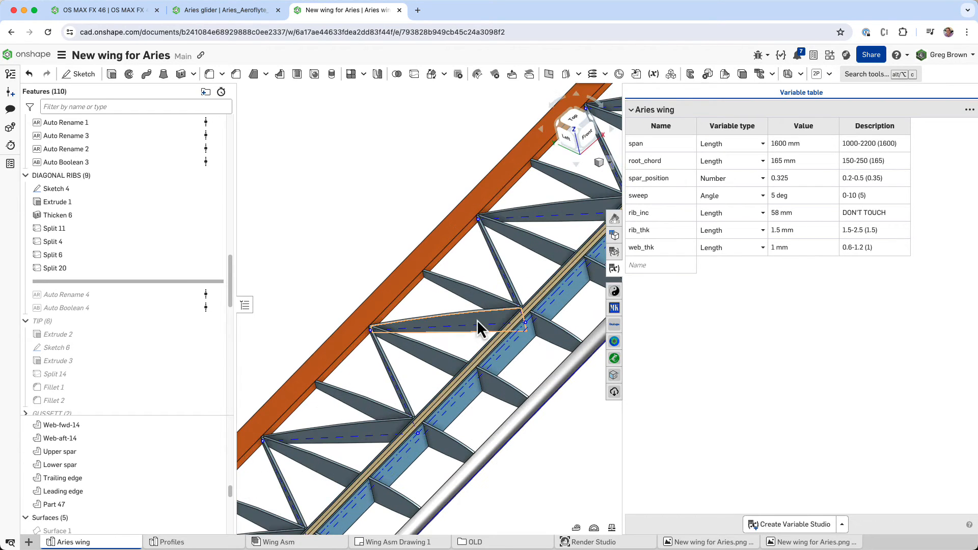
Step: Isolate the zigzag diagonal rib body, examine how its walls join at the spar and trailing edge, and end the isolation
{"action": "left_click", "coordinate": [477, 319]}
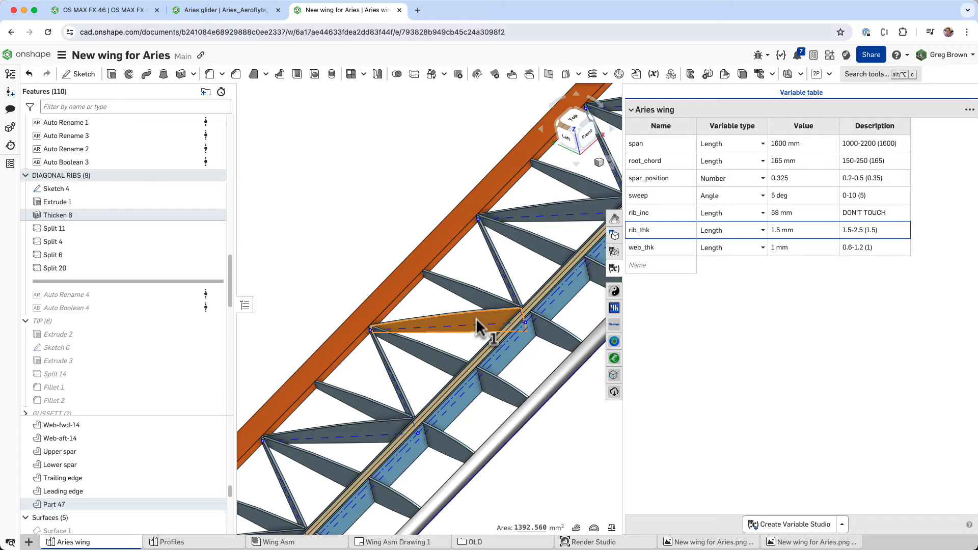
{"action": "key", "text": "shift+i"}
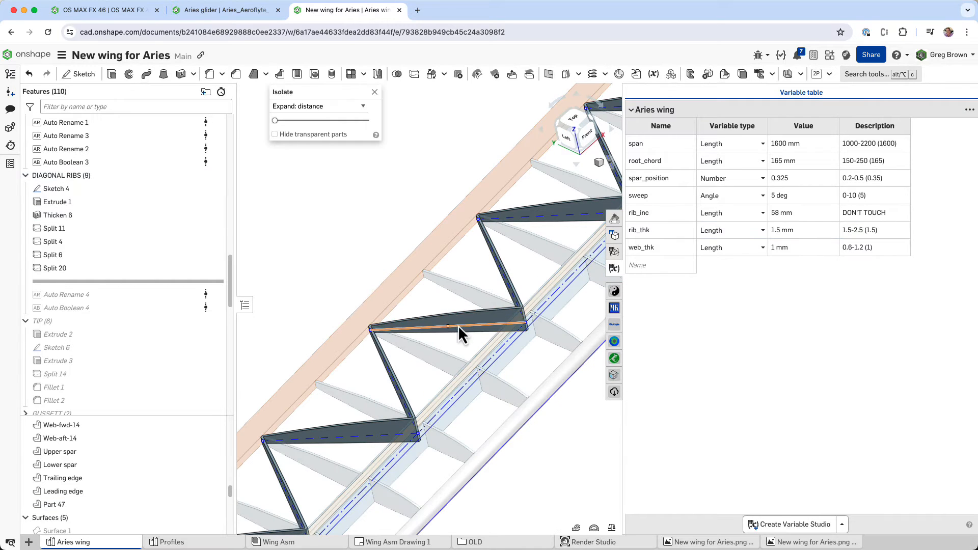
{"action": "right_click_drag", "start_coordinate": [478, 309], "coordinate": [486, 330]}
{"action": "scroll", "coordinate": [530, 301], "scroll_direction": "up", "scroll_amount": 4}
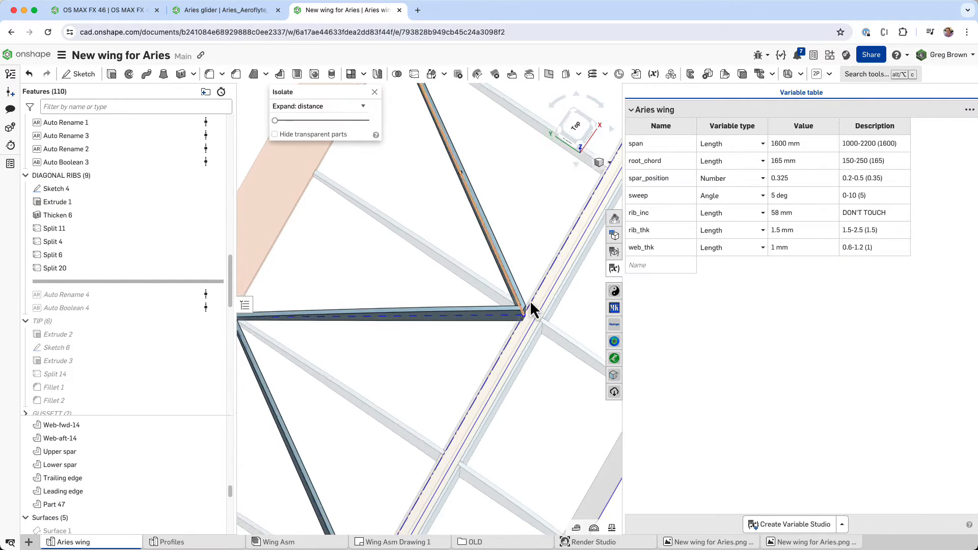
{"action": "right_click_drag", "start_coordinate": [529, 307], "coordinate": [527, 308]}
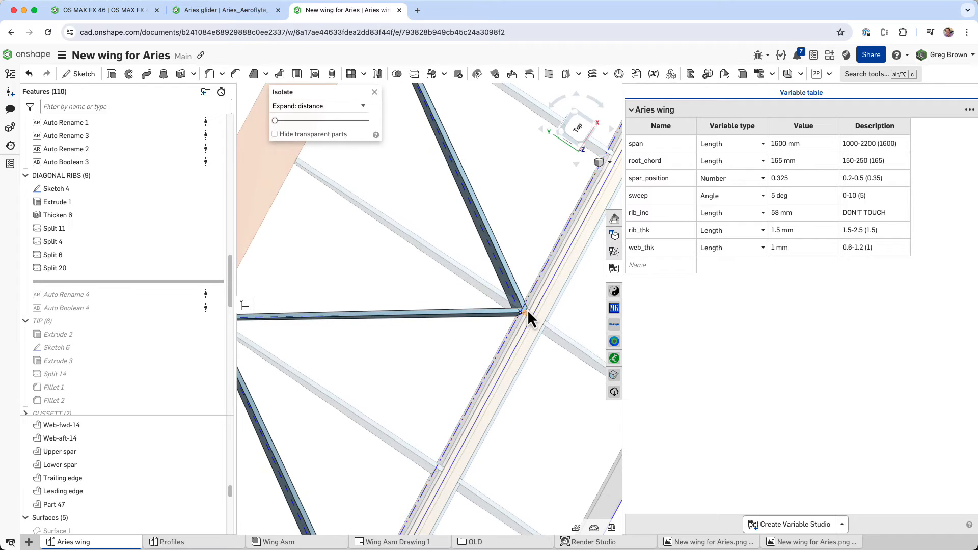
{"action": "scroll", "coordinate": [524, 320], "scroll_direction": "down", "scroll_amount": 3}
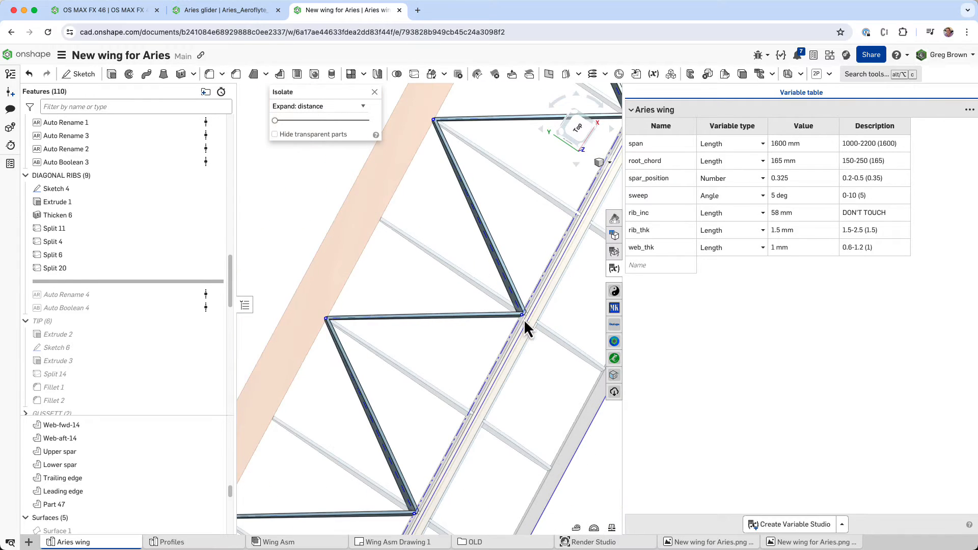
{"action": "right_click_drag", "start_coordinate": [523, 319], "coordinate": [450, 154]}
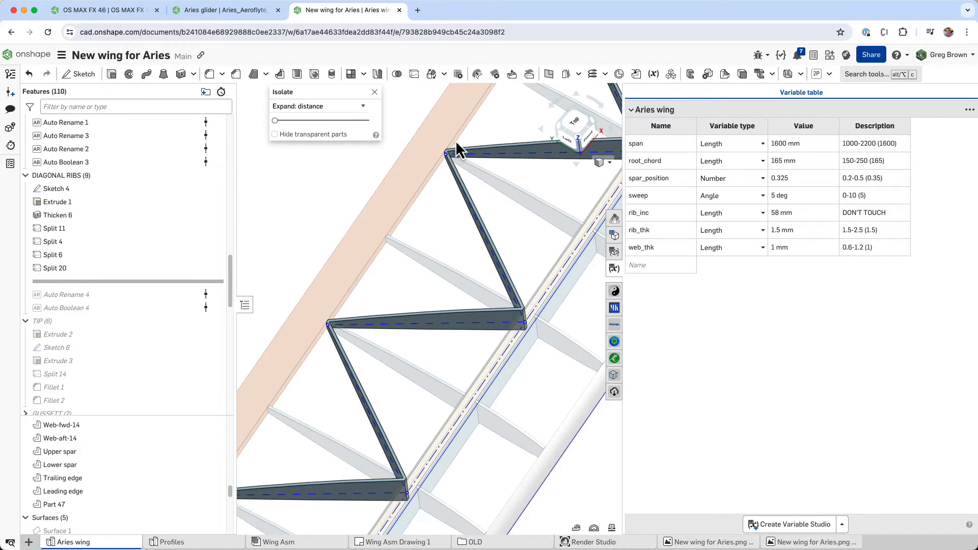
{"action": "left_click", "coordinate": [376, 95]}
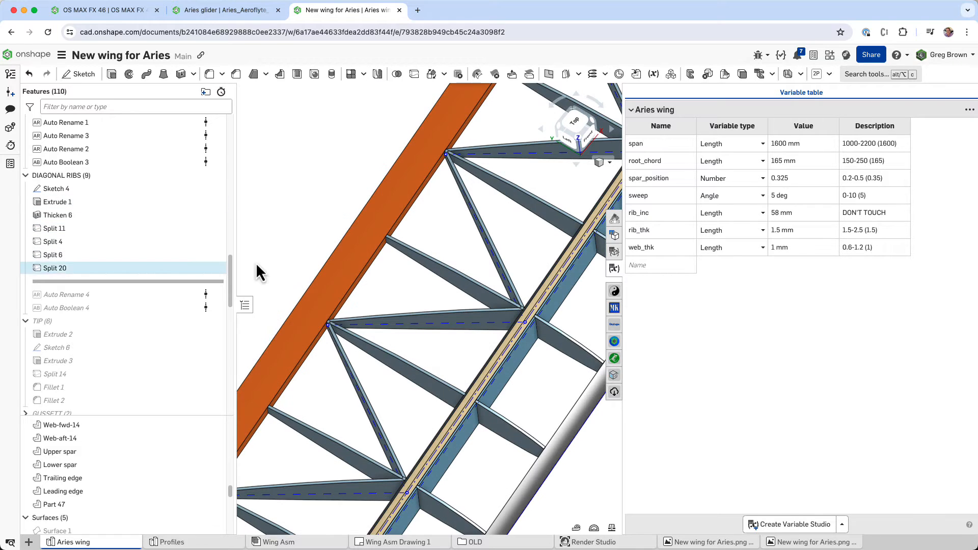
Step: Roll the feature list forward to include Auto Rename 4 and Auto Boolean 4, then isolate one diagonal rib and inspect its trailing-edge end
{"action": "left_click_drag", "start_coordinate": [111, 282], "coordinate": [104, 313]}
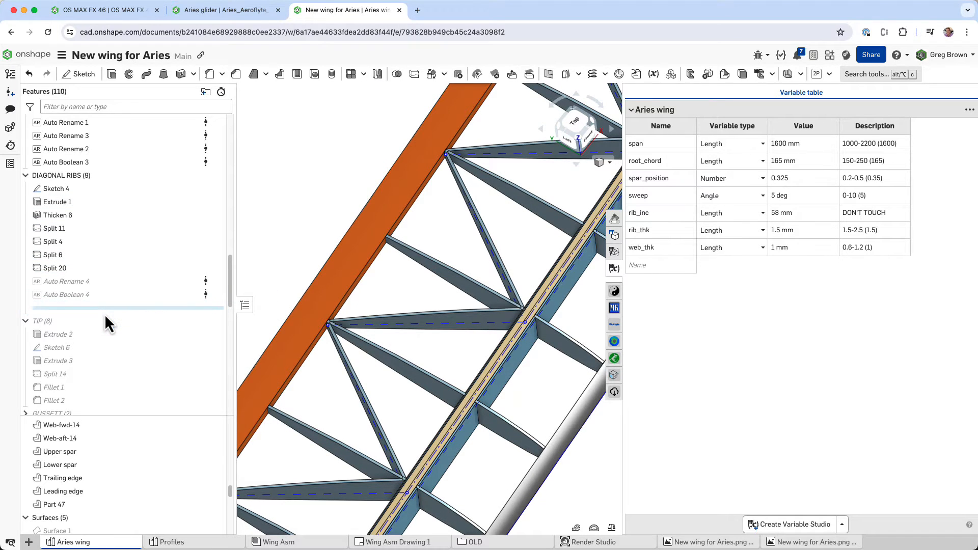
{"action": "left_click", "coordinate": [438, 313]}
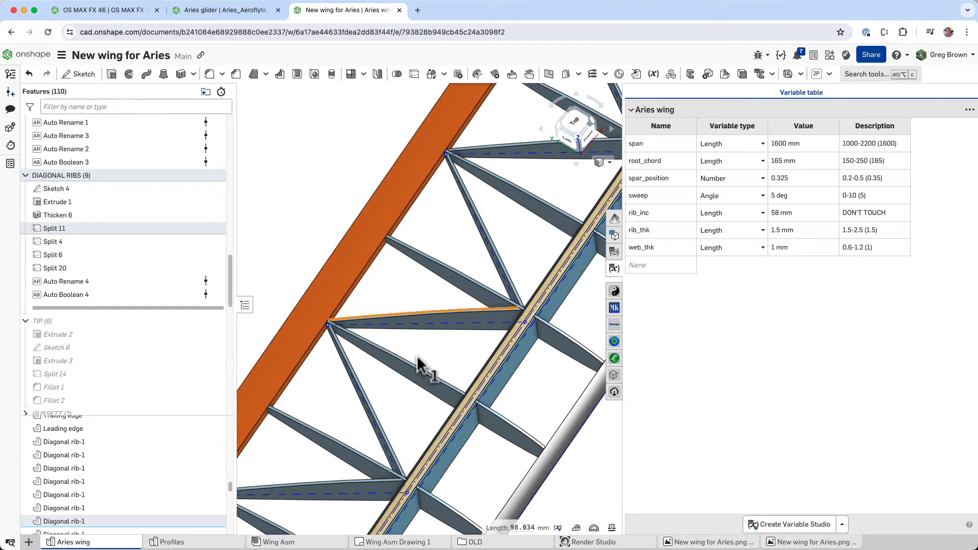
{"action": "key", "text": "shift+i"}
{"action": "mouse_move", "coordinate": [426, 357]}
{"action": "right_mouse_down"}
{"action": "mouse_move", "coordinate": [445, 310]}
{"action": "mouse_move", "coordinate": [425, 351]}
{"action": "mouse_move", "coordinate": [439, 360]}
{"action": "right_mouse_up"}
{"action": "scroll", "coordinate": [382, 239], "scroll_direction": "up", "scroll_amount": 5}
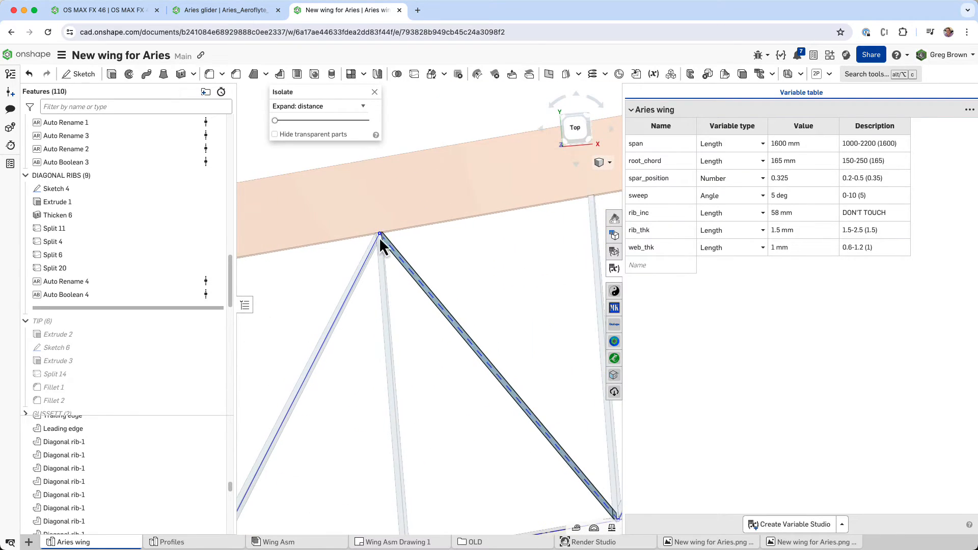
{"action": "scroll", "coordinate": [384, 235], "scroll_direction": "up", "scroll_amount": 3}
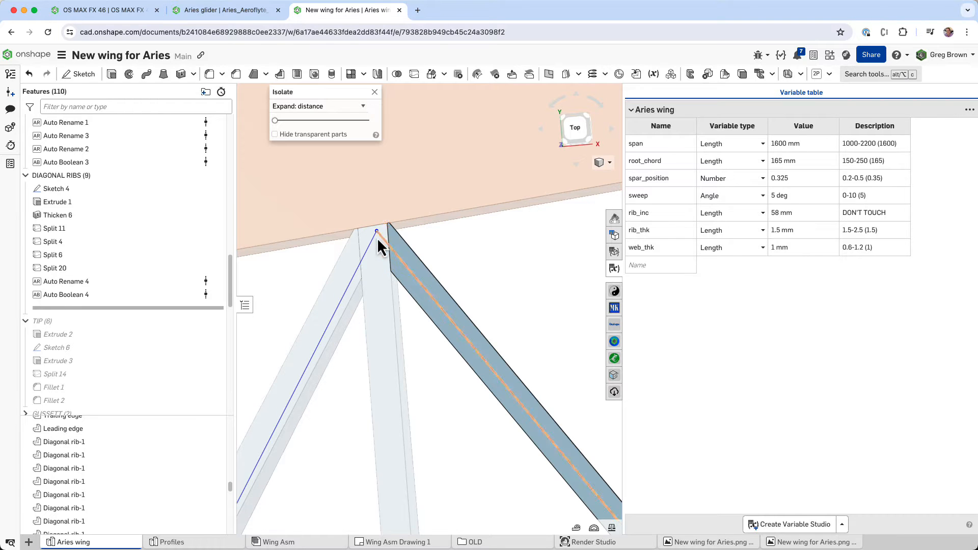
{"action": "scroll", "coordinate": [376, 239], "scroll_direction": "down", "scroll_amount": 2}
{"action": "scroll", "coordinate": [368, 250], "scroll_direction": "down", "scroll_amount": 3}
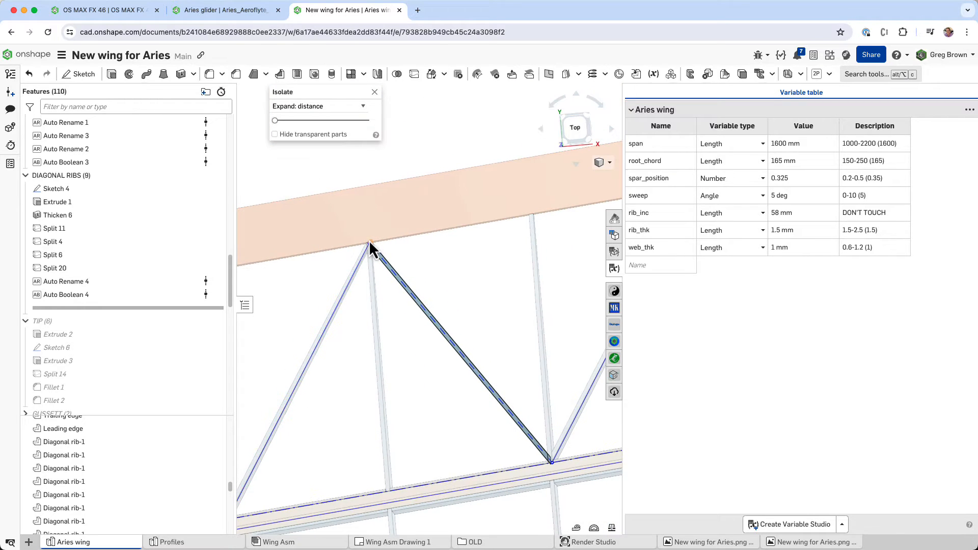
Step: Examine the isolated diagonal rib's spar end and how it is trimmed against the neighbouring rib and spar
{"action": "right_click_drag", "start_coordinate": [446, 310], "coordinate": [572, 350]}
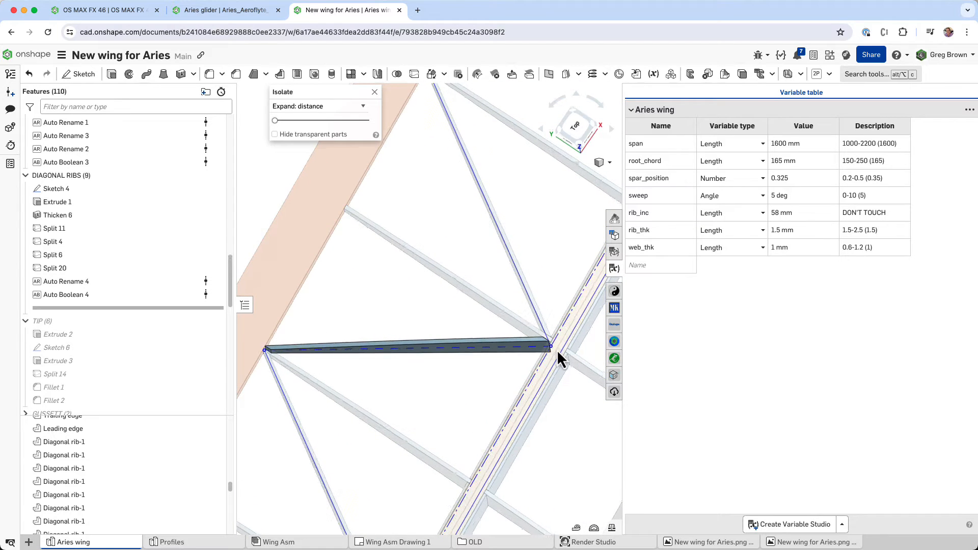
{"action": "scroll", "coordinate": [548, 347], "scroll_direction": "up", "scroll_amount": 3}
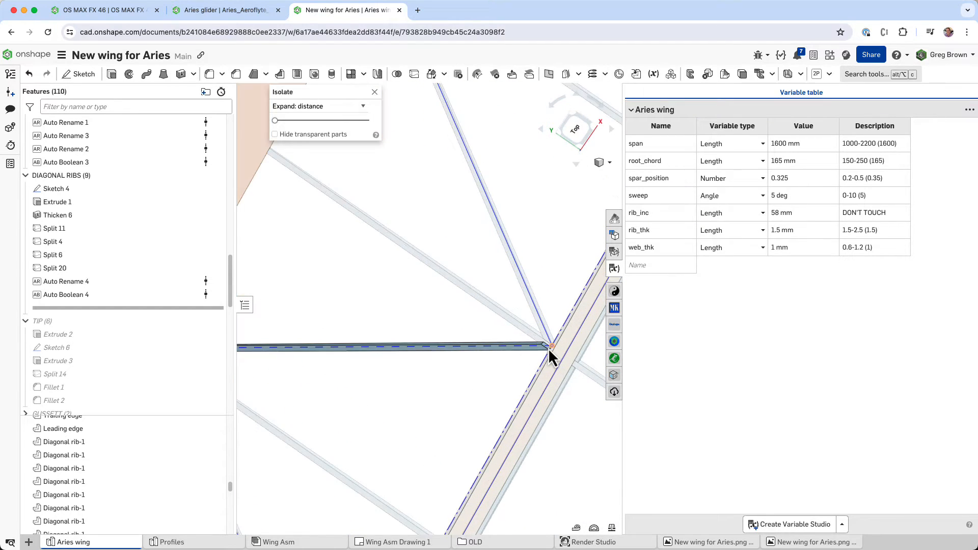
{"action": "scroll", "coordinate": [548, 346], "scroll_direction": "down", "scroll_amount": 3}
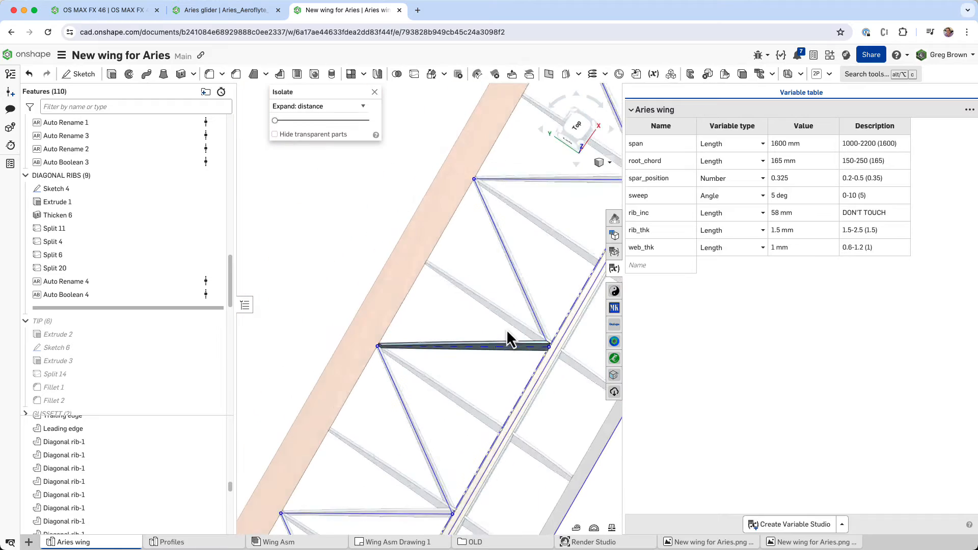
{"action": "mouse_move", "coordinate": [508, 338]}
{"action": "right_mouse_down"}
{"action": "mouse_move", "coordinate": [500, 312]}
{"action": "mouse_move", "coordinate": [489, 321]}
{"action": "mouse_move", "coordinate": [499, 341]}
{"action": "right_mouse_up"}
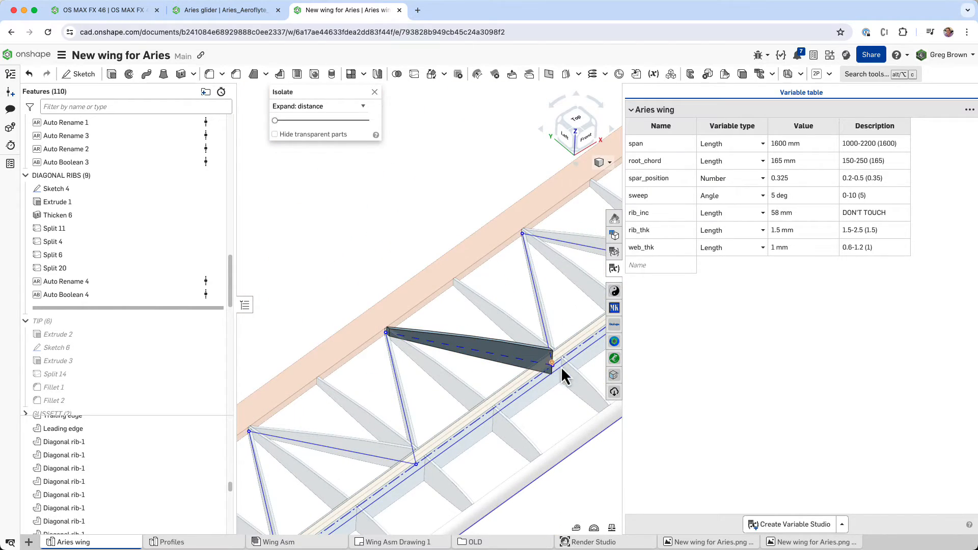
{"action": "scroll", "coordinate": [564, 351], "scroll_direction": "up", "scroll_amount": 5}
{"action": "mouse_move", "coordinate": [563, 350]}
{"action": "right_mouse_down"}
{"action": "mouse_move", "coordinate": [546, 341]}
{"action": "mouse_move", "coordinate": [541, 364]}
{"action": "mouse_move", "coordinate": [558, 359]}
{"action": "mouse_move", "coordinate": [530, 365]}
{"action": "mouse_move", "coordinate": [555, 365]}
{"action": "right_mouse_up"}
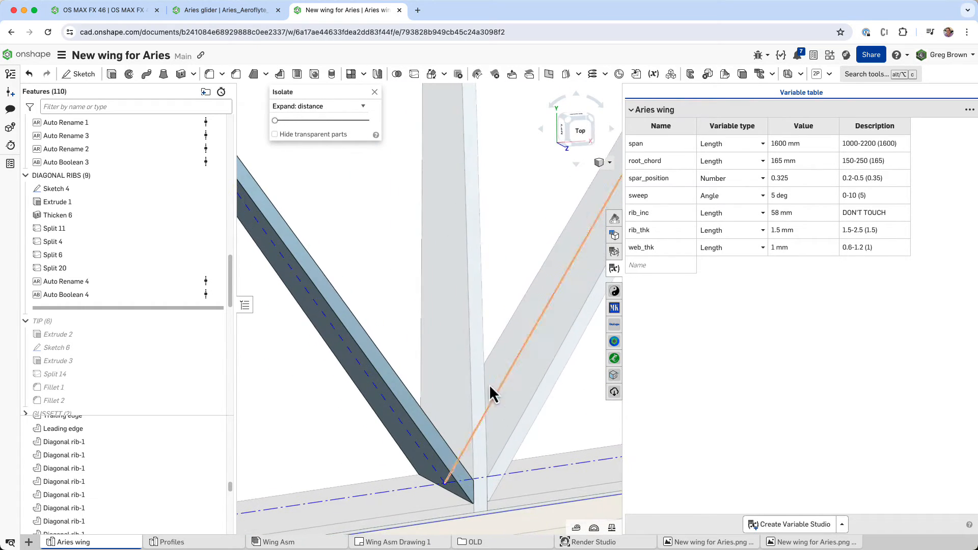
Step: Inspect the isolated diagonal rib's trimmed end at the trailing edge again and end the isolation
{"action": "scroll", "coordinate": [479, 381], "scroll_direction": "down", "scroll_amount": 8}
{"action": "scroll", "coordinate": [386, 270], "scroll_direction": "up", "scroll_amount": 5}
{"action": "scroll", "coordinate": [356, 261], "scroll_direction": "up", "scroll_amount": 8}
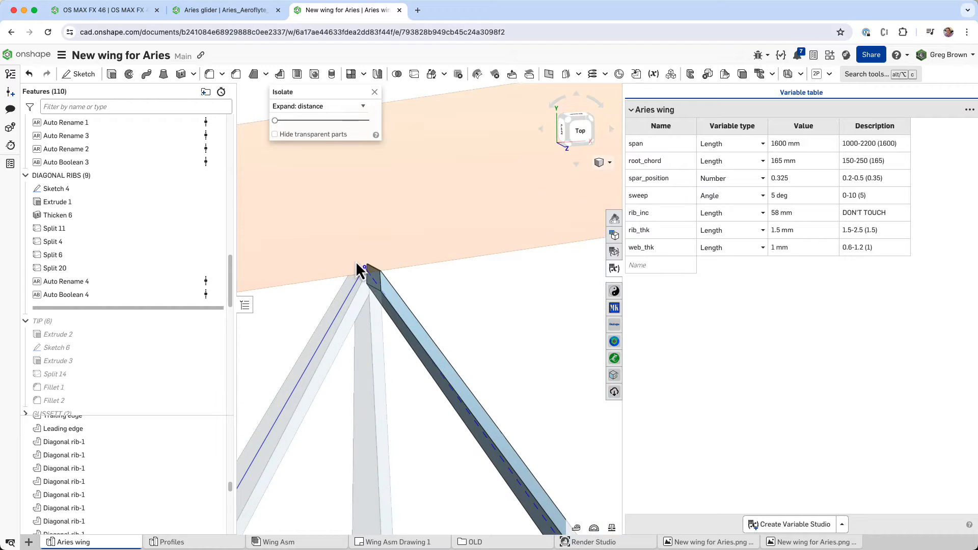
{"action": "mouse_move", "coordinate": [371, 273]}
{"action": "right_mouse_down"}
{"action": "mouse_move", "coordinate": [402, 277]}
{"action": "mouse_move", "coordinate": [385, 270]}
{"action": "mouse_move", "coordinate": [384, 280]}
{"action": "right_mouse_up"}
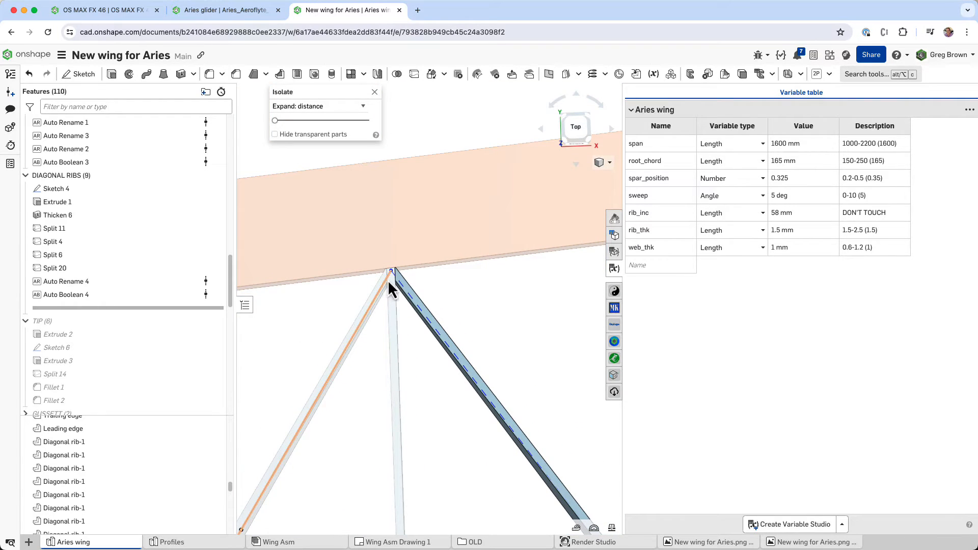
{"action": "middle_click_drag", "start_coordinate": [387, 279], "coordinate": [392, 244]}
{"action": "scroll", "coordinate": [390, 243], "scroll_direction": "down", "scroll_amount": 5}
{"action": "scroll", "coordinate": [389, 239], "scroll_direction": "down", "scroll_amount": 2}
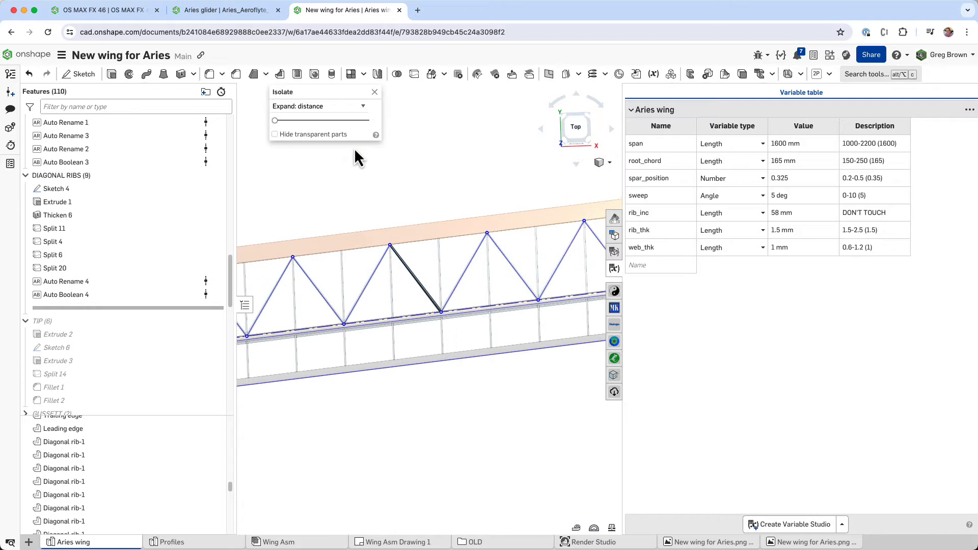
{"action": "left_click", "coordinate": [374, 92]}
Step: Roll the feature list forward to include Extrude 2 of the TIP folder and view the extruded block at the wing's end
{"action": "scroll", "coordinate": [381, 327], "scroll_direction": "down", "scroll_amount": 5}
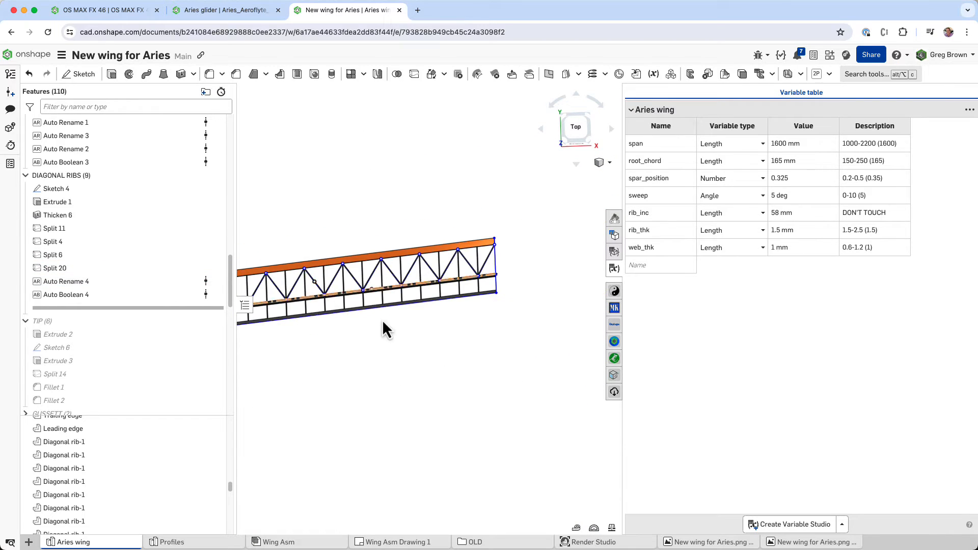
{"action": "right_click_drag", "start_coordinate": [382, 327], "coordinate": [489, 291]}
{"action": "scroll", "coordinate": [81, 293], "scroll_direction": "down", "scroll_amount": 2}
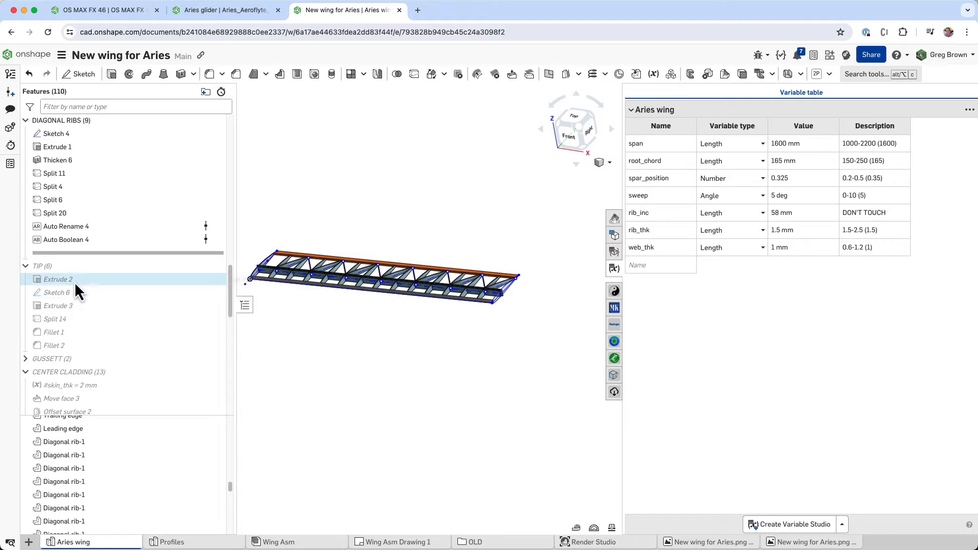
{"action": "right_click", "coordinate": [75, 281]}
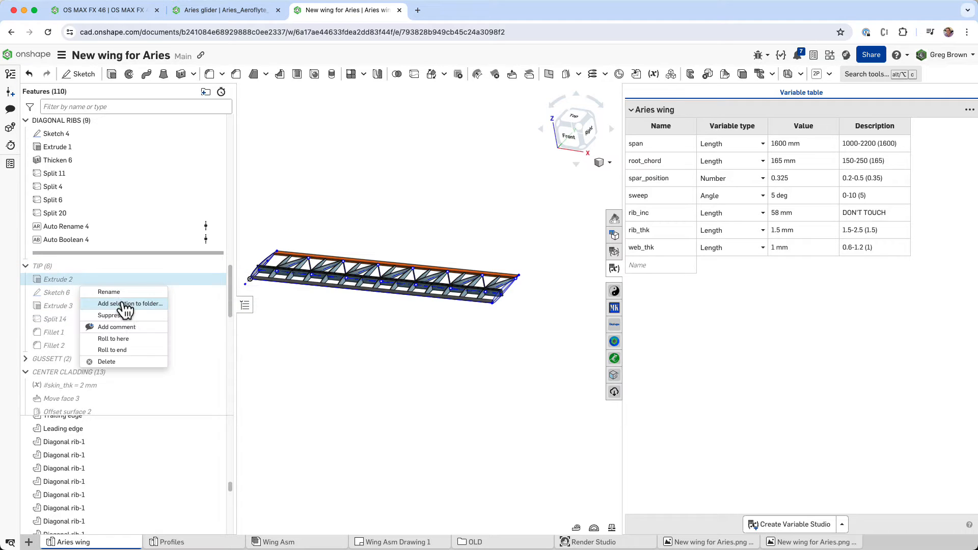
{"action": "left_click", "coordinate": [134, 339]}
{"action": "scroll", "coordinate": [518, 282], "scroll_direction": "up", "scroll_amount": 5}
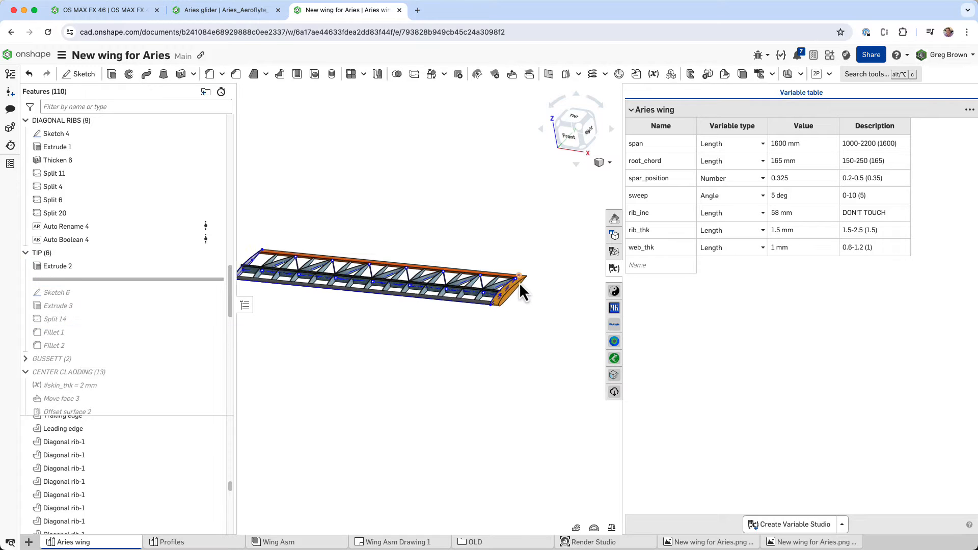
{"action": "mouse_move", "coordinate": [521, 294]}
{"action": "right_mouse_down"}
{"action": "mouse_move", "coordinate": [542, 319]}
{"action": "mouse_move", "coordinate": [527, 298]}
{"action": "right_mouse_up"}
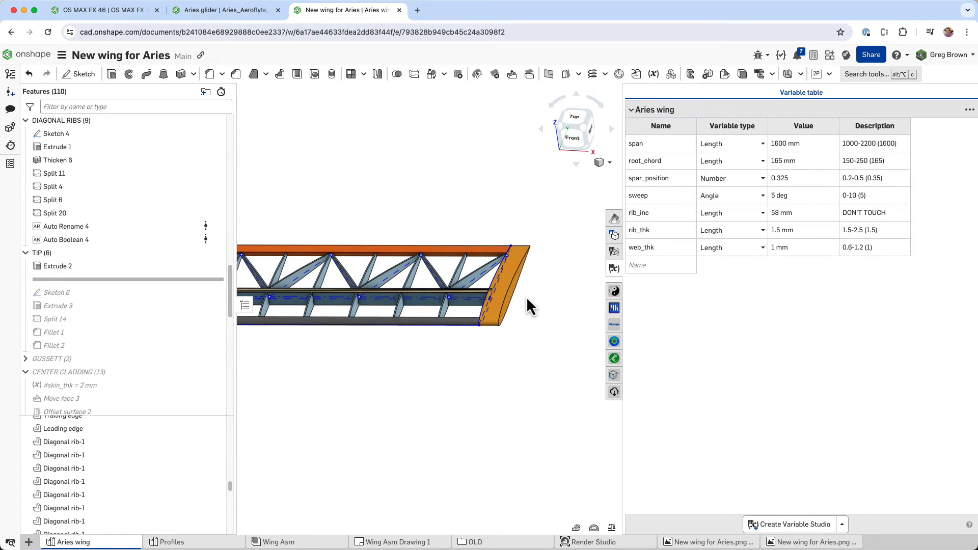
Step: Roll the feature list forward to include Sketch 6 and Extrude 3, and highlight an edge of the curved surface crossing the tip block
{"action": "left_click_drag", "start_coordinate": [65, 281], "coordinate": [71, 312]}
{"action": "mouse_move", "coordinate": [466, 292]}
{"action": "right_mouse_down"}
{"action": "mouse_move", "coordinate": [479, 273]}
{"action": "mouse_move", "coordinate": [473, 283]}
{"action": "mouse_move", "coordinate": [528, 256]}
{"action": "mouse_move", "coordinate": [534, 307]}
{"action": "right_mouse_up"}
{"action": "left_click", "coordinate": [529, 284]}
{"action": "scroll", "coordinate": [530, 283], "scroll_direction": "up", "scroll_amount": 3}
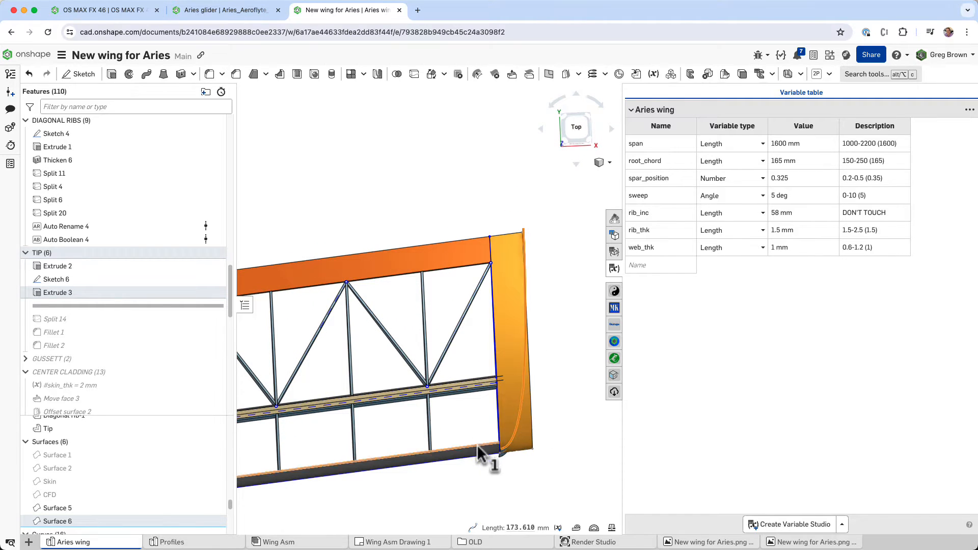
{"action": "right_click_drag", "start_coordinate": [548, 407], "coordinate": [518, 389]}
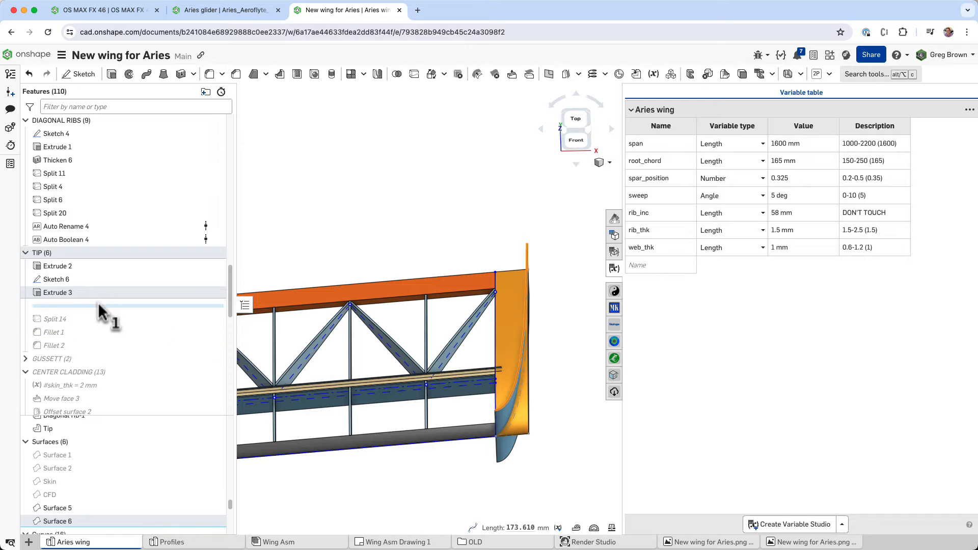
Step: Roll the feature list forward to include Split 14, Fillet 1 and Fillet 2, and examine the trimmed, rounded wing tip
{"action": "left_click_drag", "start_coordinate": [123, 306], "coordinate": [123, 324]}
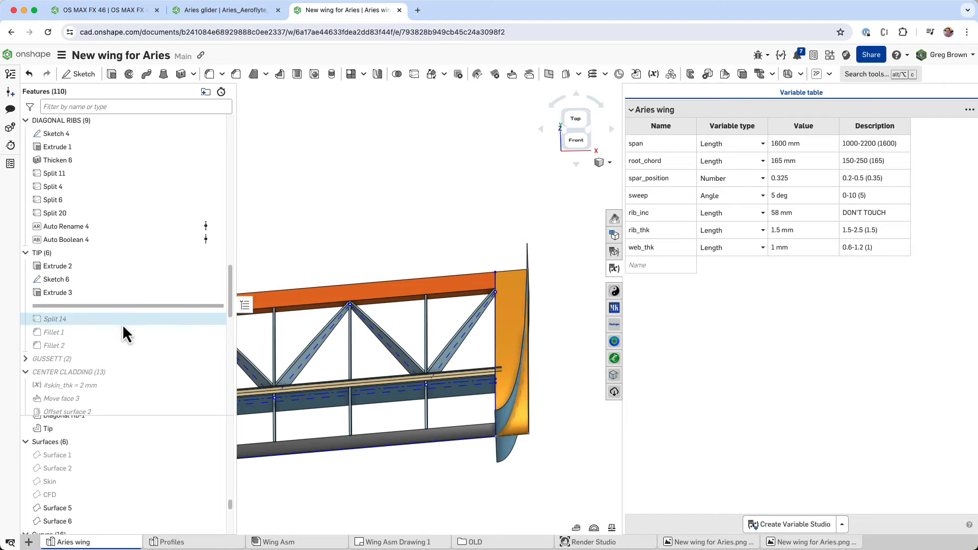
{"action": "right_click_drag", "start_coordinate": [463, 335], "coordinate": [459, 304]}
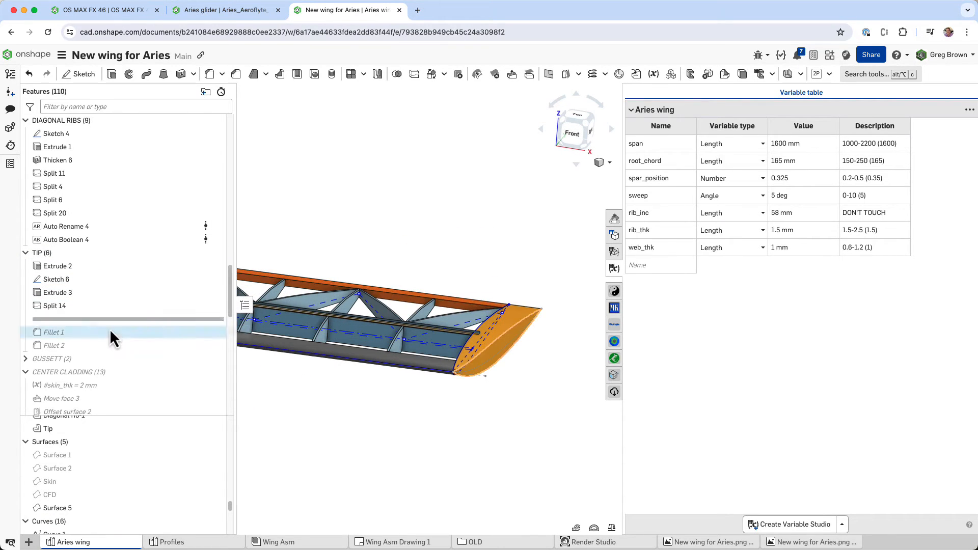
{"action": "left_click_drag", "start_coordinate": [109, 321], "coordinate": [106, 349]}
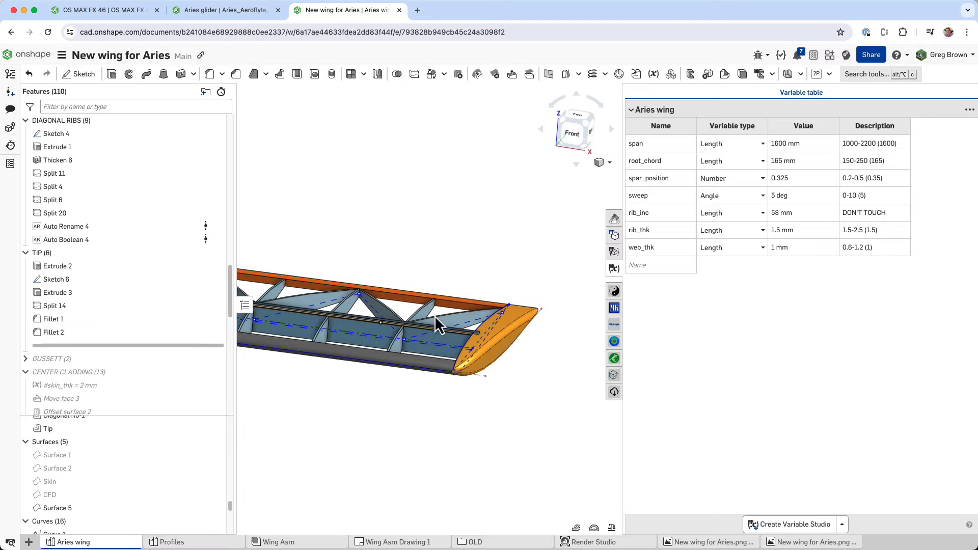
{"action": "mouse_move", "coordinate": [493, 282]}
{"action": "right_mouse_down"}
{"action": "mouse_move", "coordinate": [500, 257]}
{"action": "mouse_move", "coordinate": [488, 291]}
{"action": "right_mouse_up"}
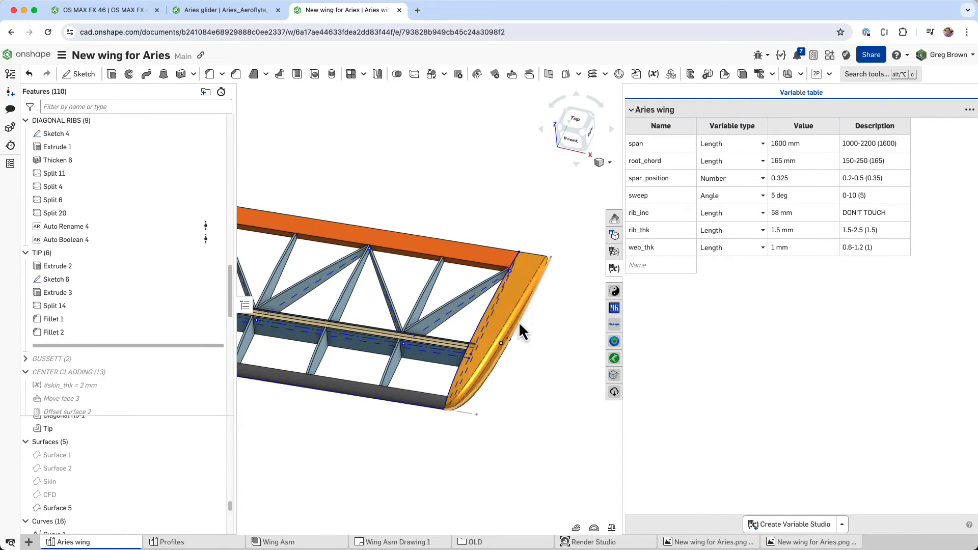
{"action": "right_click_drag", "start_coordinate": [563, 308], "coordinate": [554, 289]}
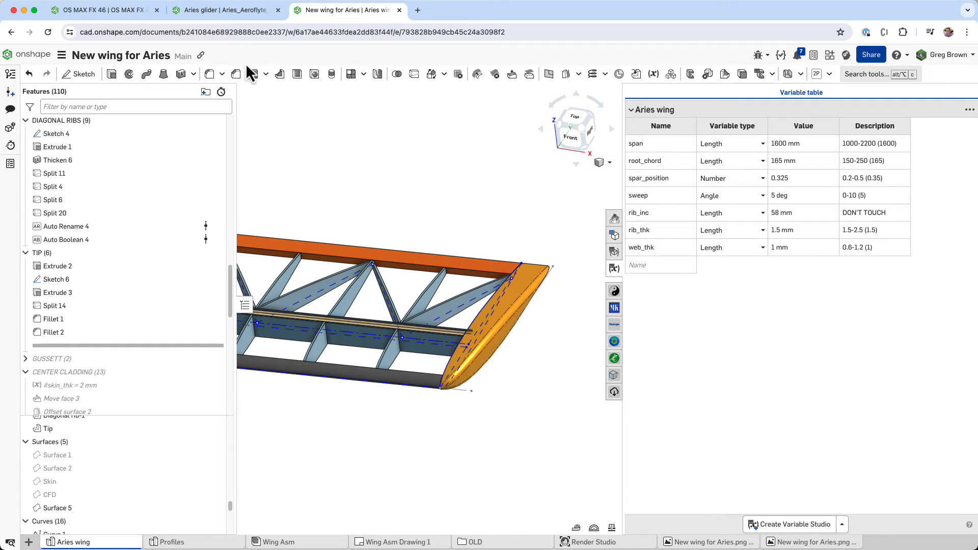
Step: Switch to the Aries glider plan drawing, look over the left- and right-hand wing plans, and return to the wing model
{"action": "left_click", "coordinate": [239, 10]}
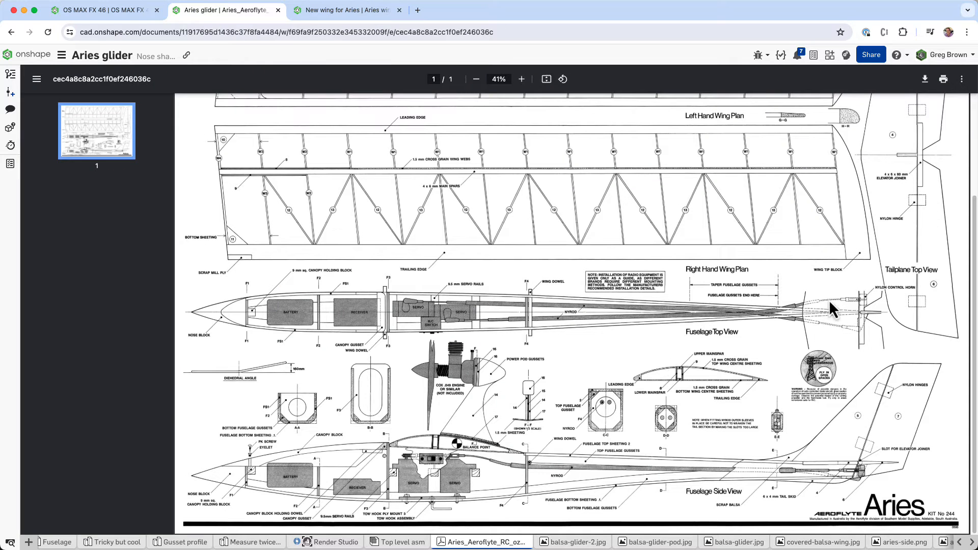
{"action": "scroll", "coordinate": [794, 245], "scroll_direction": "up", "scroll_amount": 5}
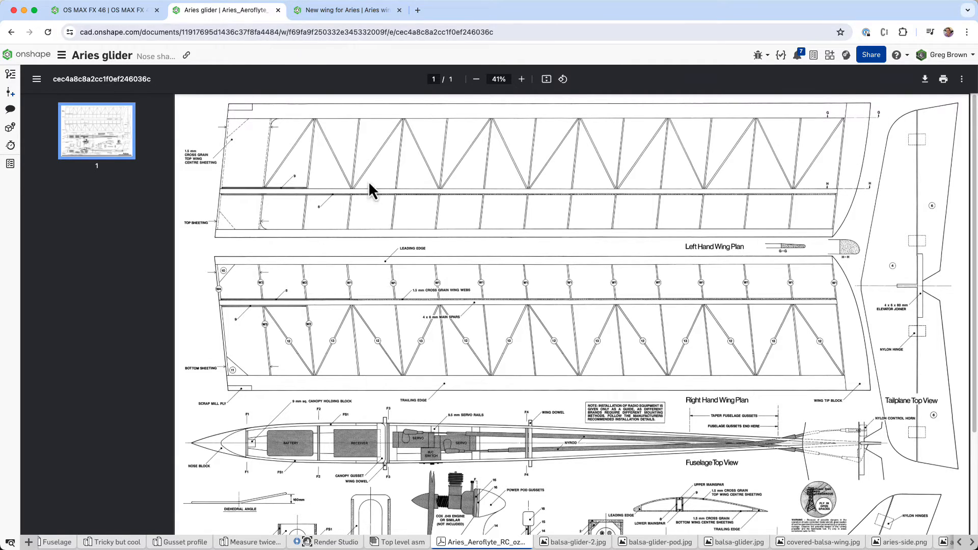
{"action": "left_click", "coordinate": [362, 12]}
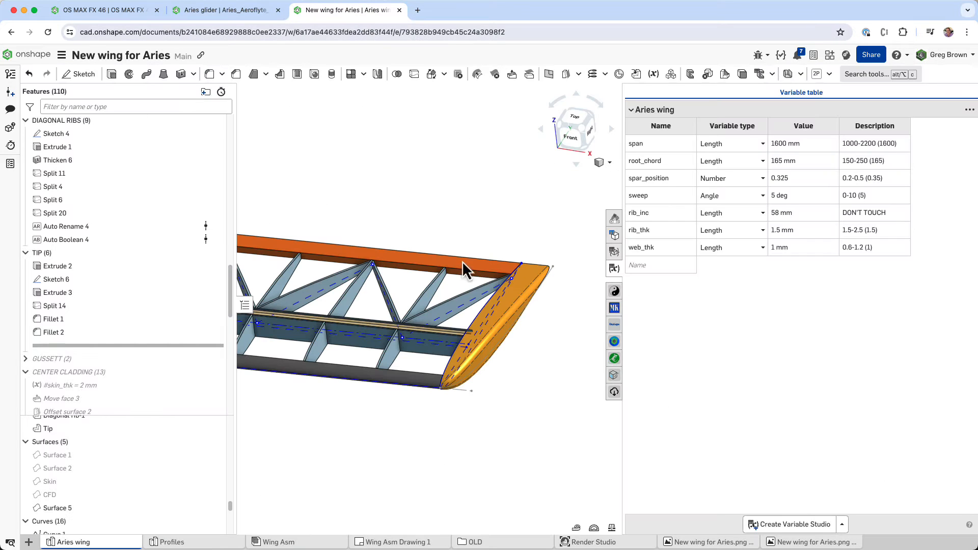
Step: Expand the GUSSETT folder, roll the feature list forward to include Sketch 5 and Thicken 4, and view the triangular gusset up close
{"action": "scroll", "coordinate": [119, 313], "scroll_direction": "down", "scroll_amount": 2}
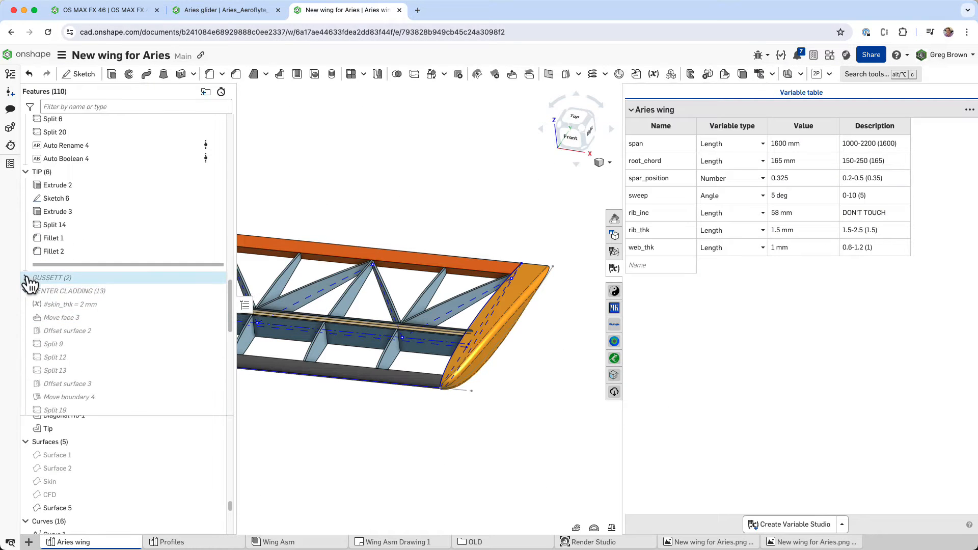
{"action": "left_click", "coordinate": [25, 278]}
{"action": "left_click_drag", "start_coordinate": [98, 264], "coordinate": [93, 306]}
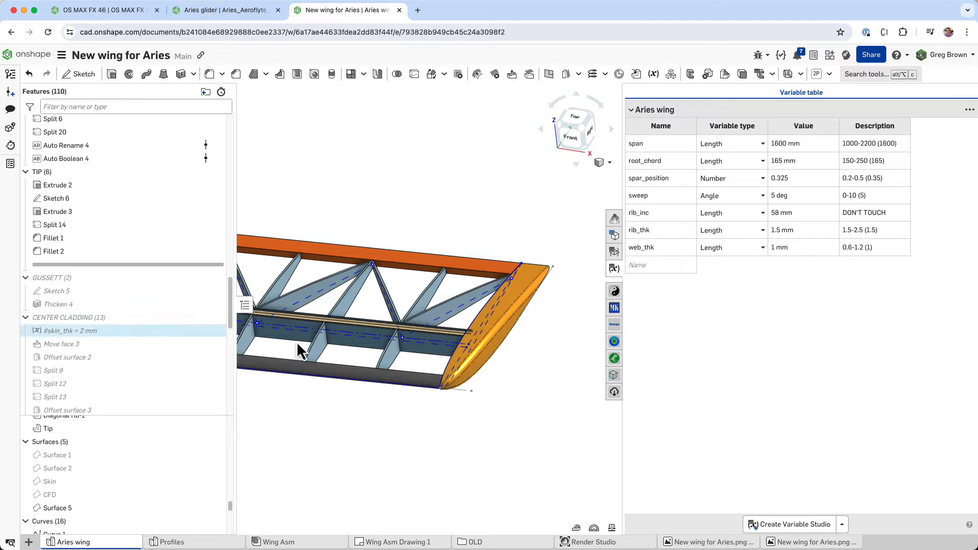
{"action": "key", "text": "shift+5"}
{"action": "right_click_drag", "start_coordinate": [334, 364], "coordinate": [332, 369]}
{"action": "scroll", "coordinate": [288, 340], "scroll_direction": "up", "scroll_amount": 15}
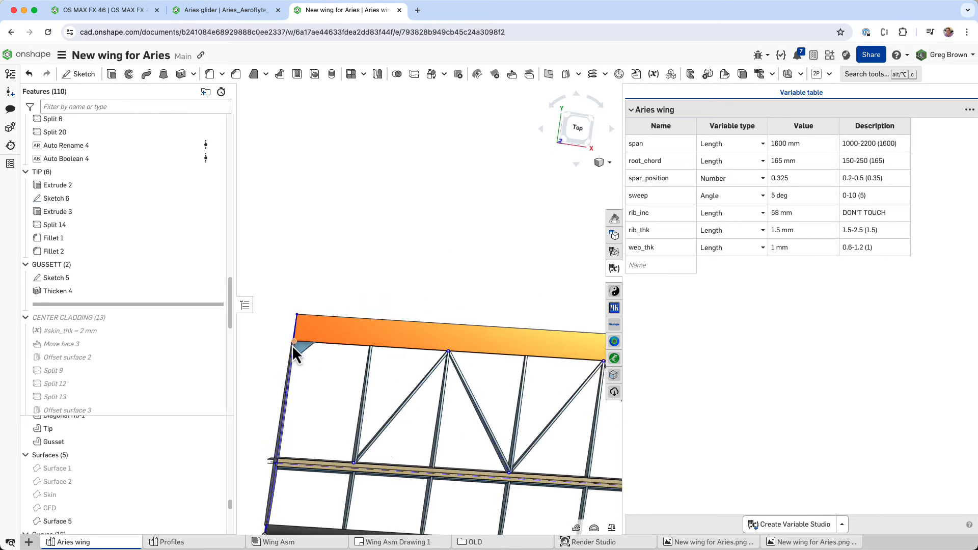
{"action": "right_click_drag", "start_coordinate": [291, 344], "coordinate": [312, 333]}
{"action": "scroll", "coordinate": [514, 322], "scroll_direction": "down", "scroll_amount": 8}
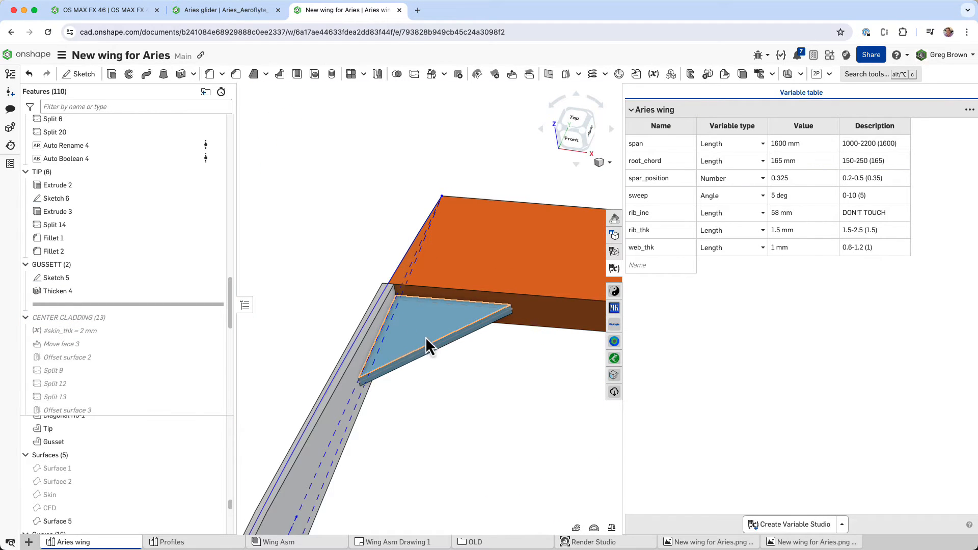
Step: Roll the feature list forward to include the whole CENTER CLADDING folder through Replace face 5, and view the sheeting at the wing root
{"action": "scroll", "coordinate": [197, 305], "scroll_direction": "down", "scroll_amount": 3}
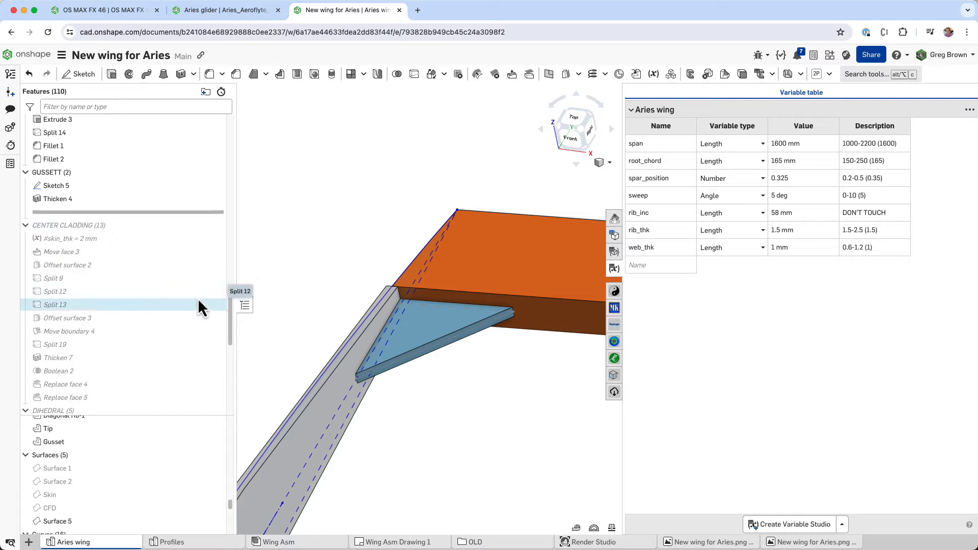
{"action": "scroll", "coordinate": [387, 297], "scroll_direction": "down", "scroll_amount": 6}
{"action": "scroll", "coordinate": [341, 298], "scroll_direction": "down", "scroll_amount": 7}
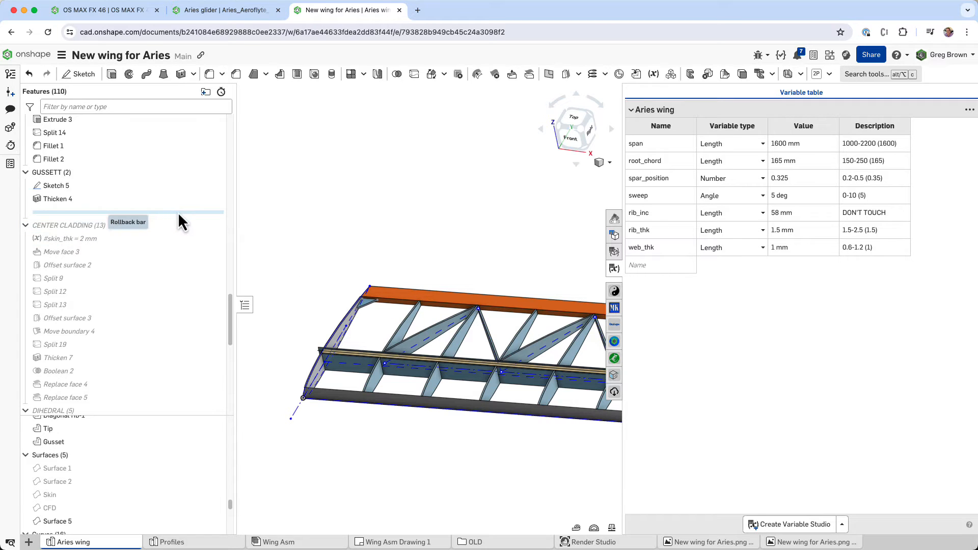
{"action": "left_click_drag", "start_coordinate": [178, 212], "coordinate": [108, 261]}
{"action": "right_click", "coordinate": [109, 265]}
{"action": "left_click", "coordinate": [175, 339]}
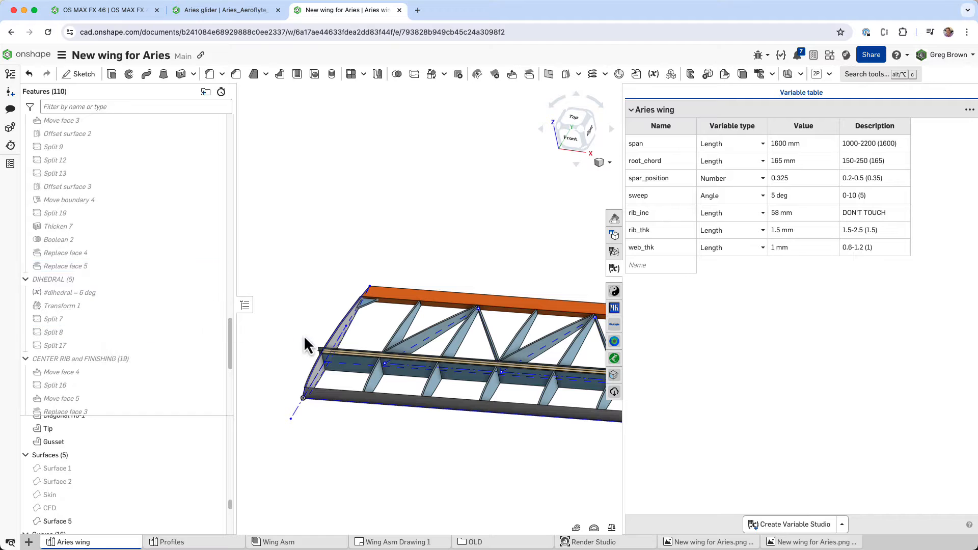
{"action": "mouse_move", "coordinate": [340, 339]}
{"action": "right_mouse_down"}
{"action": "mouse_move", "coordinate": [344, 328]}
{"action": "mouse_move", "coordinate": [352, 334]}
{"action": "mouse_move", "coordinate": [377, 265]}
{"action": "mouse_move", "coordinate": [368, 293]}
{"action": "mouse_move", "coordinate": [326, 323]}
{"action": "mouse_move", "coordinate": [283, 315]}
{"action": "right_mouse_up"}
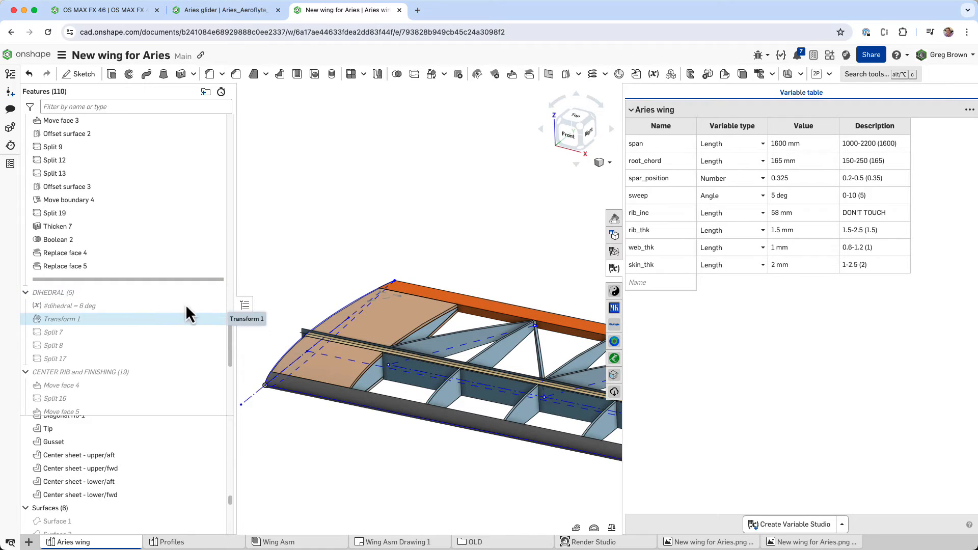
Step: View the wing from the front and roll the feature list forward to include the dihedral variable and Transform 1
{"action": "key", "text": "shift+1"}
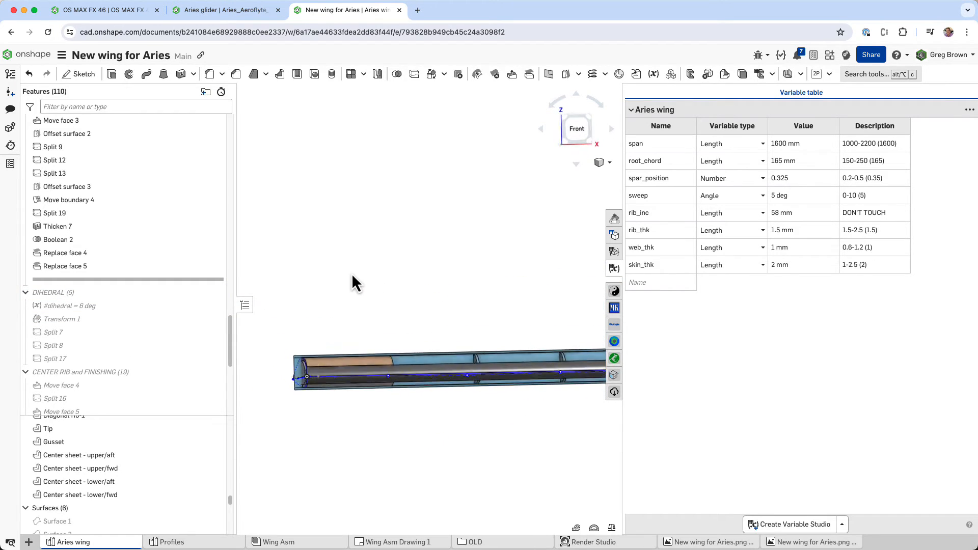
{"action": "right_click_drag", "start_coordinate": [353, 276], "coordinate": [339, 301]}
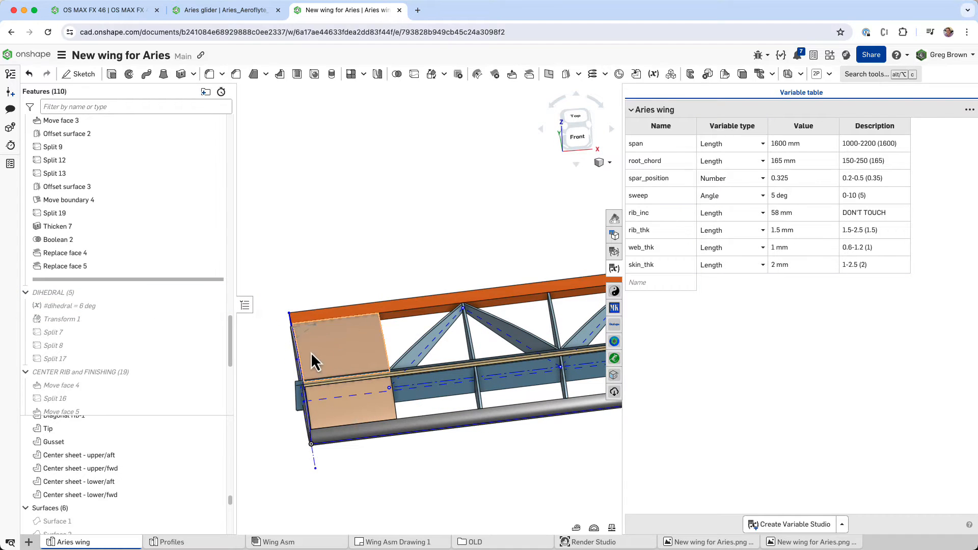
{"action": "key", "text": "f"}
{"action": "left_click", "coordinate": [577, 136]}
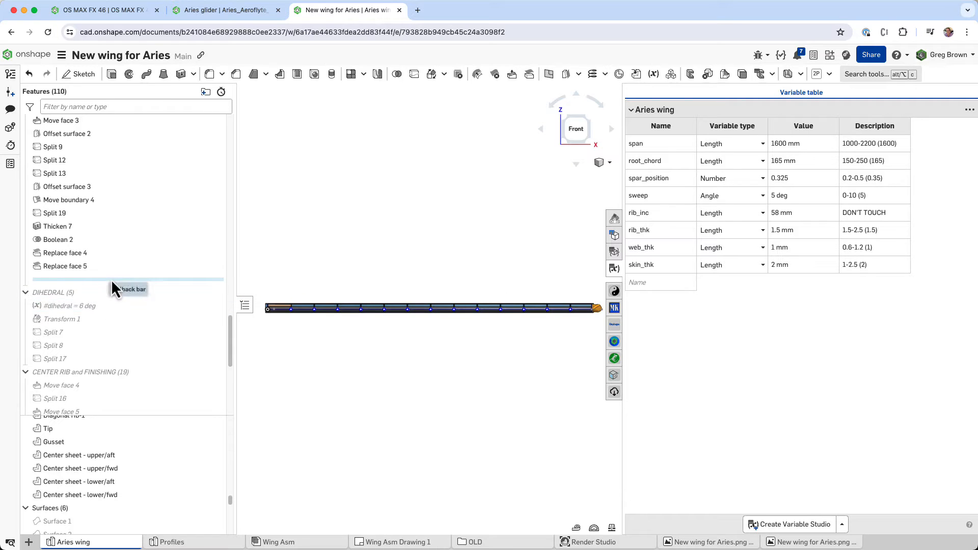
{"action": "scroll", "coordinate": [263, 312], "scroll_direction": "up", "scroll_amount": 5}
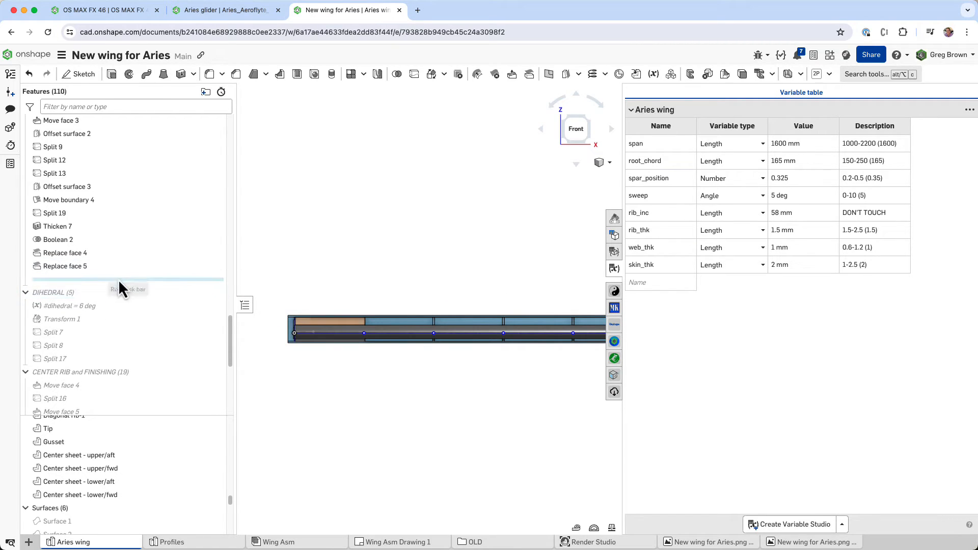
{"action": "left_click_drag", "start_coordinate": [118, 281], "coordinate": [110, 329]}
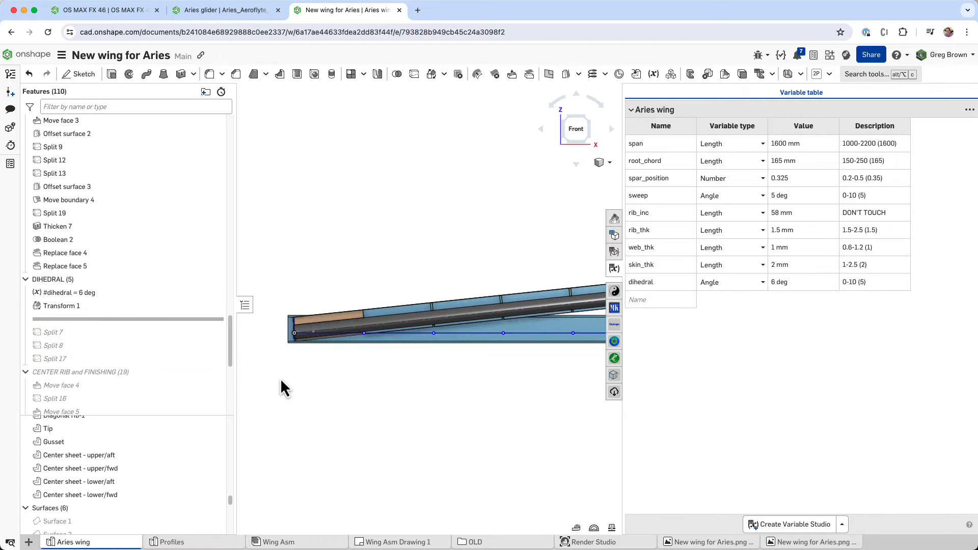
{"action": "scroll", "coordinate": [299, 379], "scroll_direction": "down", "scroll_amount": 6}
{"action": "right_click_drag", "start_coordinate": [354, 371], "coordinate": [328, 392]}
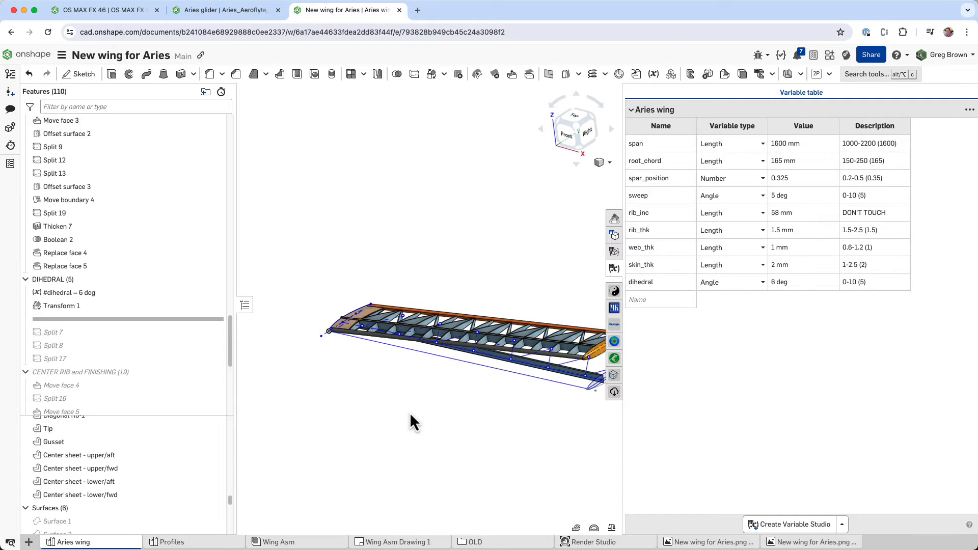
Step: Hide all surfaces and view the tilted wing from the front
{"action": "scroll", "coordinate": [569, 383], "scroll_direction": "up", "scroll_amount": 8}
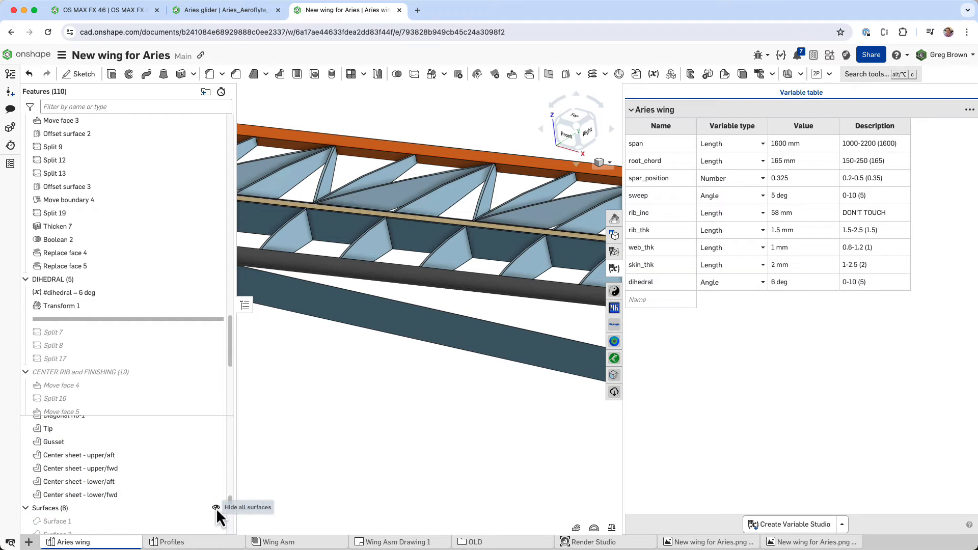
{"action": "left_click", "coordinate": [215, 508]}
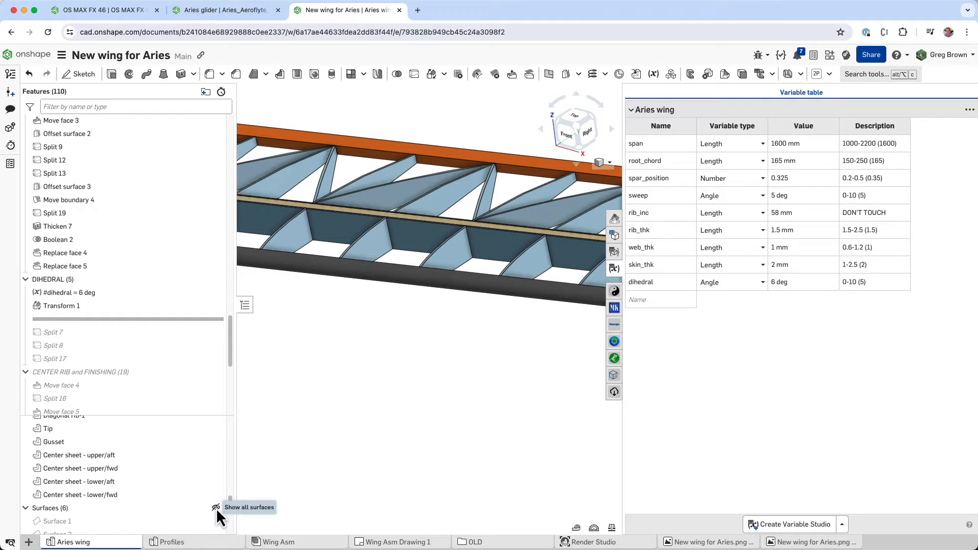
{"action": "scroll", "coordinate": [410, 338], "scroll_direction": "down", "scroll_amount": 8}
{"action": "right_click_drag", "start_coordinate": [395, 331], "coordinate": [418, 326]}
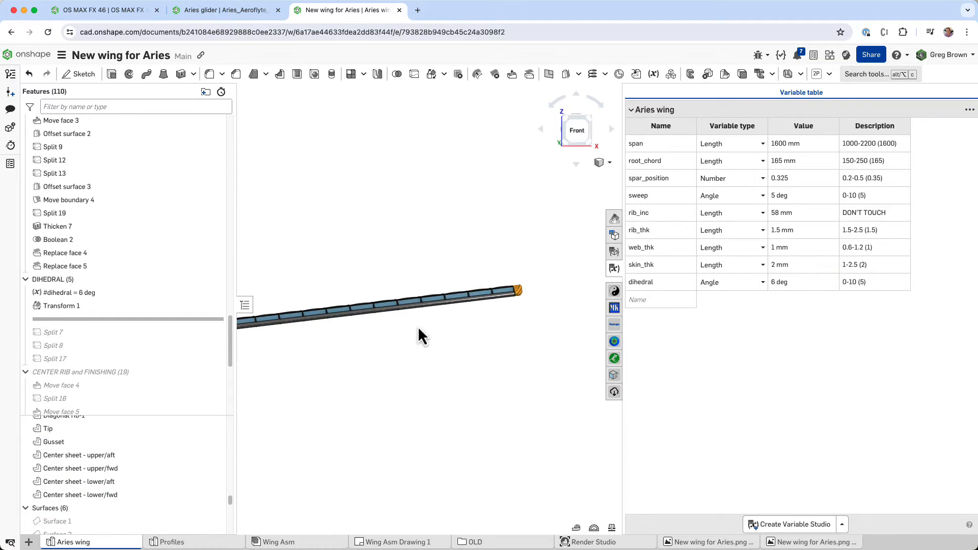
{"action": "left_click", "coordinate": [582, 135]}
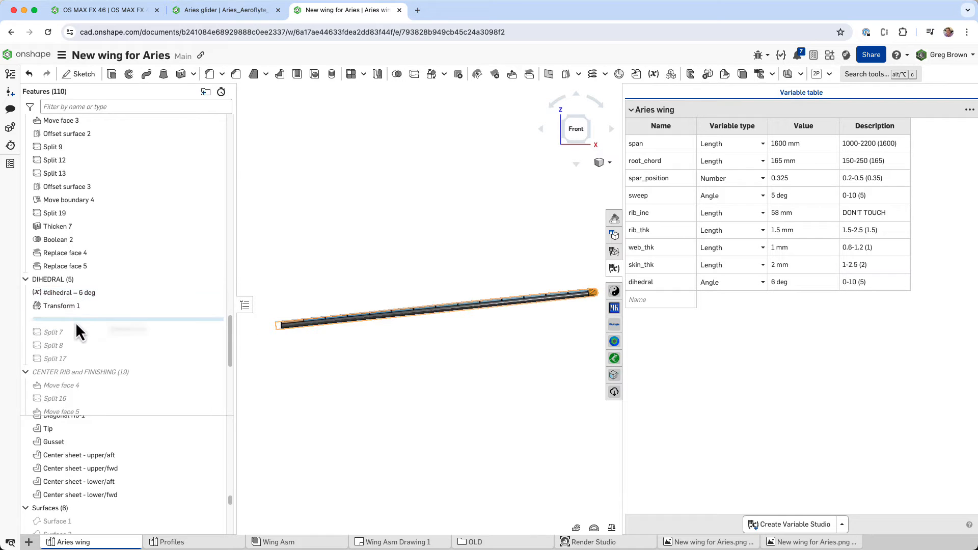
Step: Roll the feature list forward to include Split 7, Split 8 and Split 17, and examine the trimmed root end of the wing
{"action": "left_click_drag", "start_coordinate": [71, 319], "coordinate": [77, 368]}
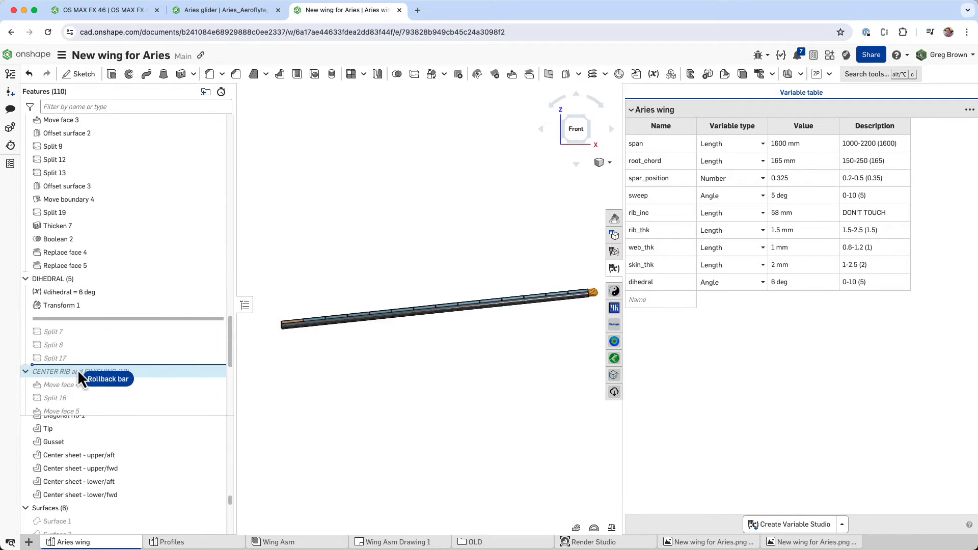
{"action": "scroll", "coordinate": [282, 323], "scroll_direction": "up", "scroll_amount": 8}
{"action": "middle_click_drag", "start_coordinate": [278, 324], "coordinate": [332, 320]}
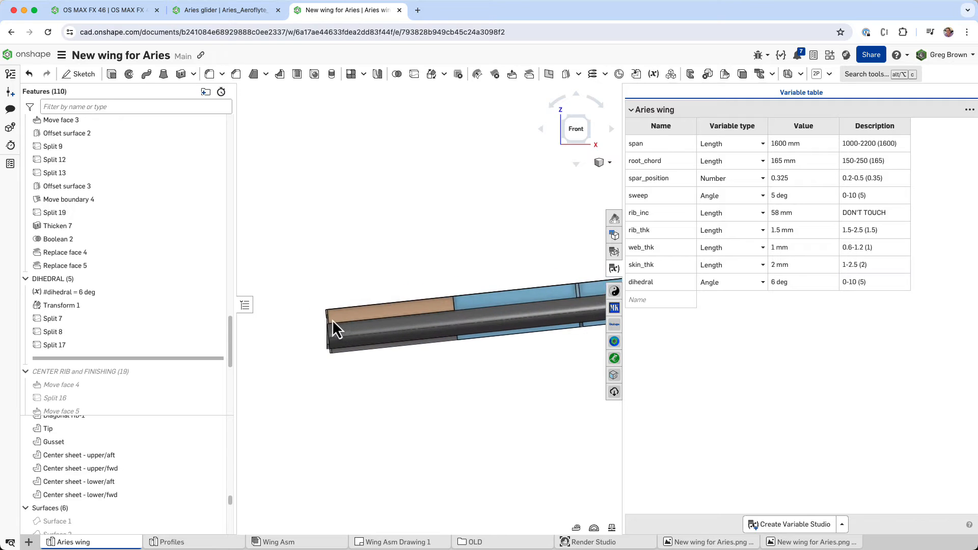
{"action": "right_click_drag", "start_coordinate": [323, 328], "coordinate": [331, 328]}
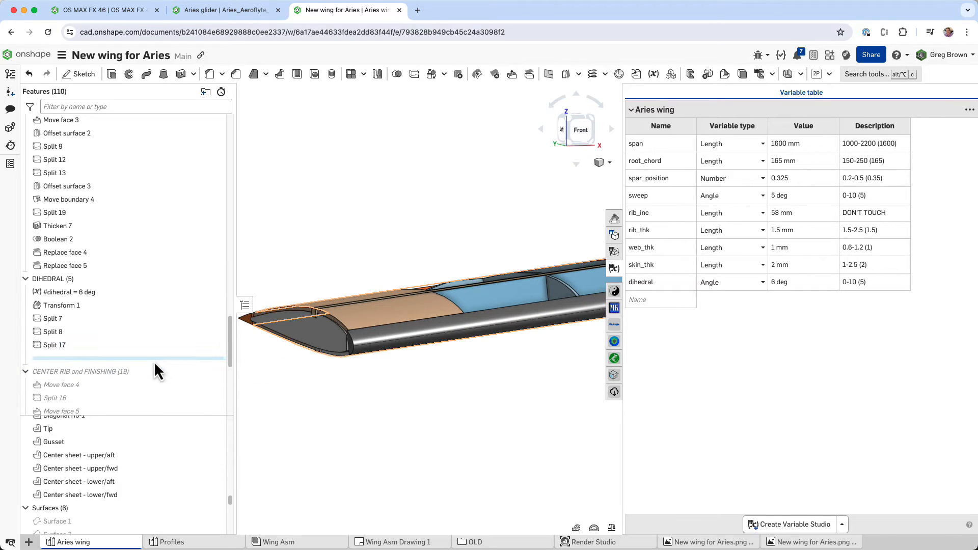
Step: Roll the feature list forward through Split 18 of the CENTER RIB and FINISHING folder, and view the covered wing panel from above
{"action": "scroll", "coordinate": [153, 357], "scroll_direction": "down", "scroll_amount": 5}
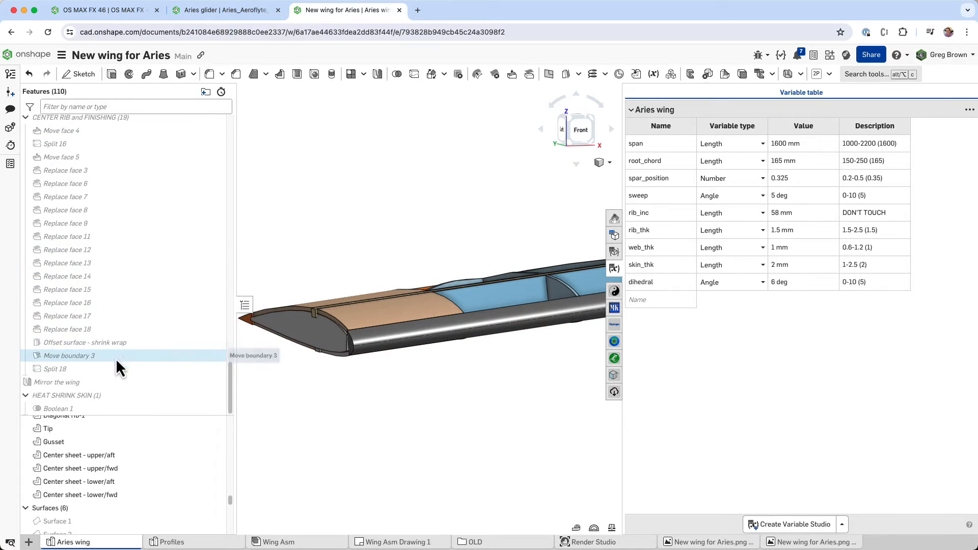
{"action": "right_click", "coordinate": [108, 369]}
{"action": "left_click", "coordinate": [148, 426]}
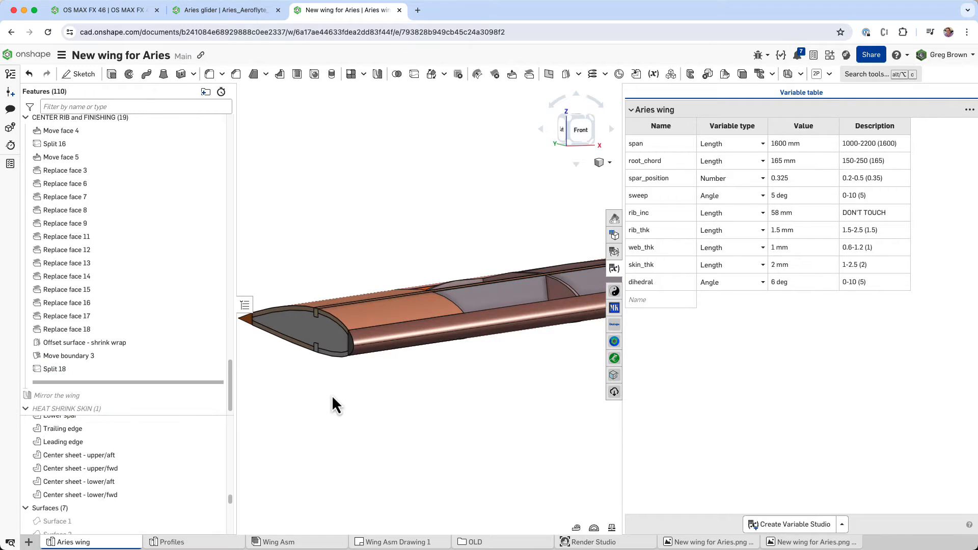
{"action": "right_click_drag", "start_coordinate": [391, 365], "coordinate": [438, 344]}
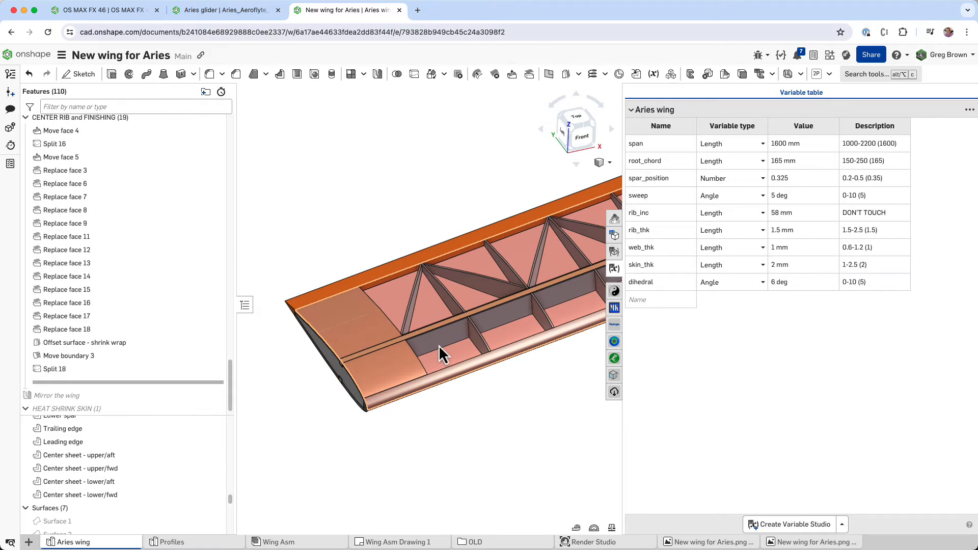
Step: Highlight the shrink-wrap surface covering the wing, look along the panel, and clear the selection
{"action": "left_click", "coordinate": [442, 353]}
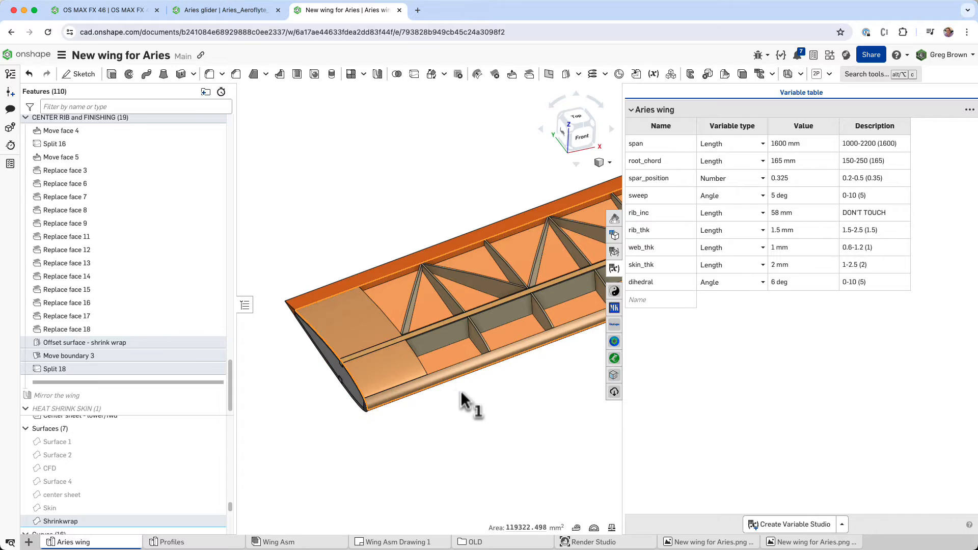
{"action": "right_click_drag", "start_coordinate": [463, 399], "coordinate": [395, 410]}
{"action": "scroll", "coordinate": [396, 410], "scroll_direction": "down", "scroll_amount": 3}
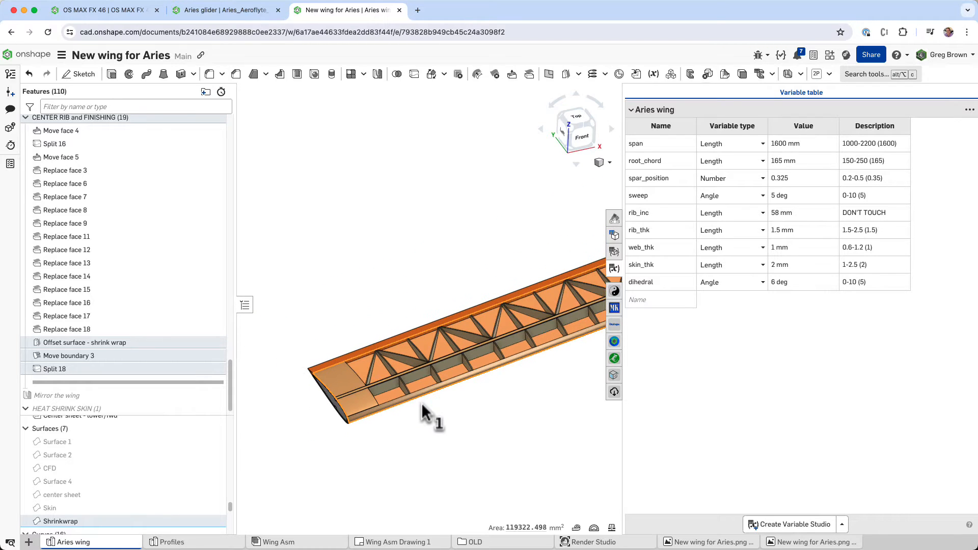
{"action": "middle_click_drag", "start_coordinate": [420, 402], "coordinate": [408, 397]}
{"action": "left_click", "coordinate": [295, 322]}
Step: Roll the feature list forward past Mirror the wing and Boolean 1 to its end, and view the complete two-sided wing
{"action": "left_click_drag", "start_coordinate": [191, 384], "coordinate": [185, 416]}
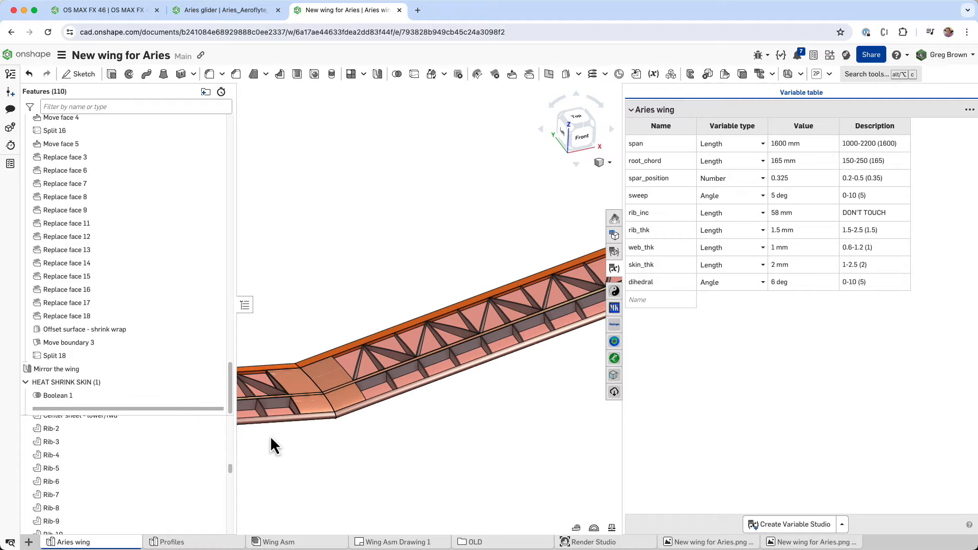
{"action": "scroll", "coordinate": [405, 405], "scroll_direction": "down", "scroll_amount": 5}
{"action": "right_click_drag", "start_coordinate": [406, 404], "coordinate": [357, 422]}
{"action": "scroll", "coordinate": [396, 376], "scroll_direction": "up", "scroll_amount": 5}
{"action": "scroll", "coordinate": [397, 380], "scroll_direction": "down", "scroll_amount": 5}
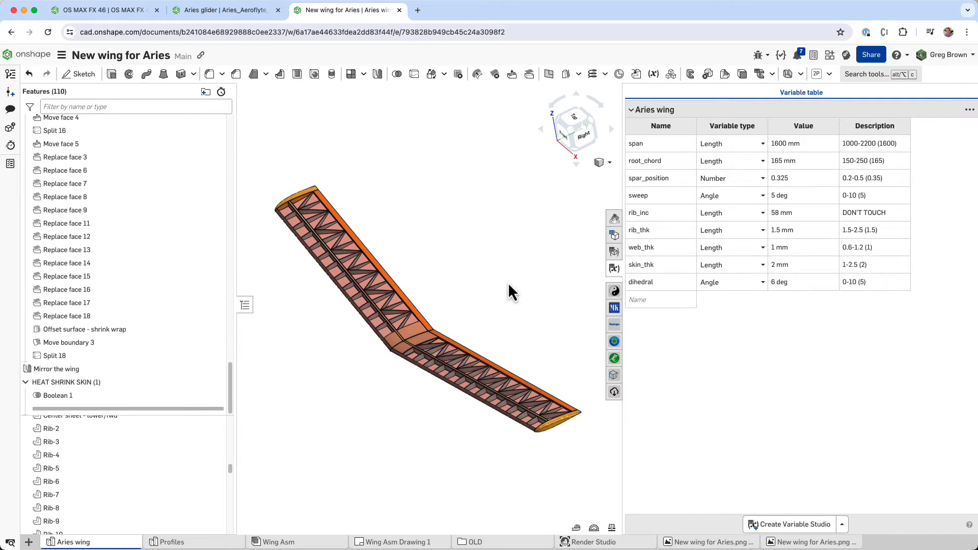
{"action": "right_click_drag", "start_coordinate": [508, 282], "coordinate": [496, 277]}
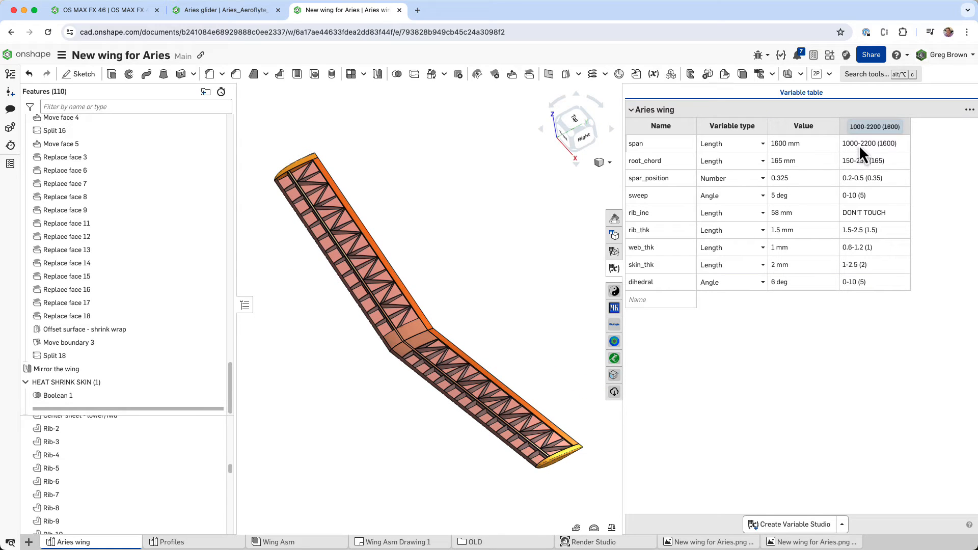
Step: Set the span variable to 1234 mm and view the rebuilt wing
{"action": "left_click", "coordinate": [825, 144]}
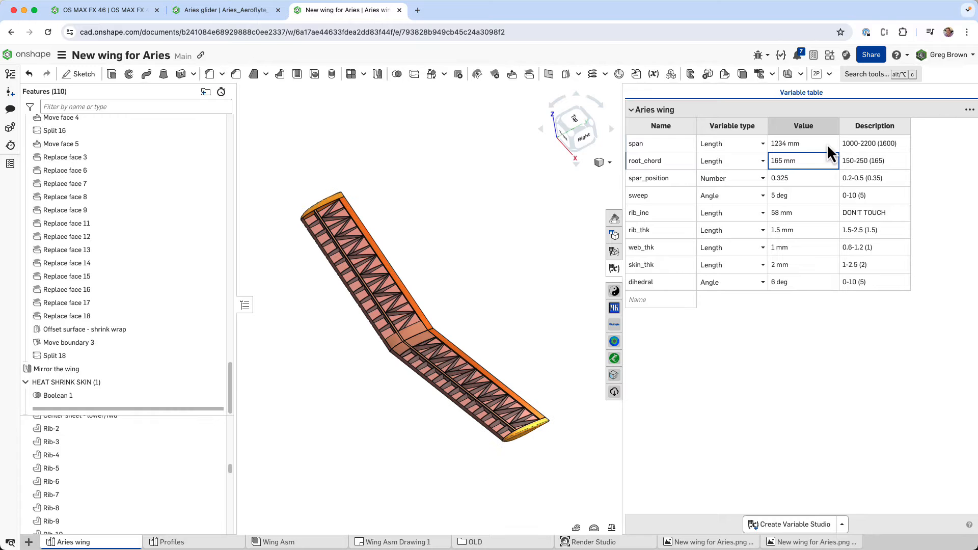
{"action": "scroll", "coordinate": [156, 218], "scroll_direction": "up", "scroll_amount": 15}
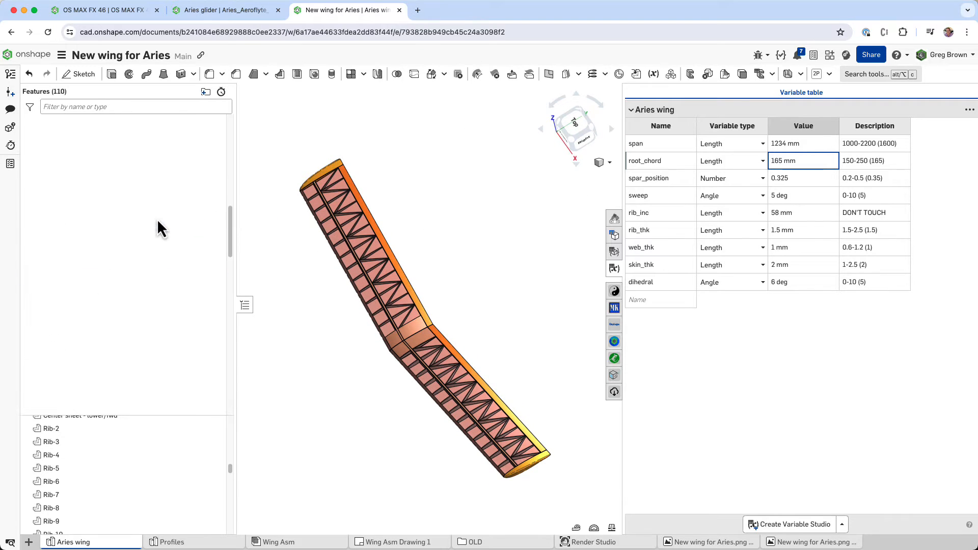
{"action": "right_click_drag", "start_coordinate": [449, 251], "coordinate": [451, 244]}
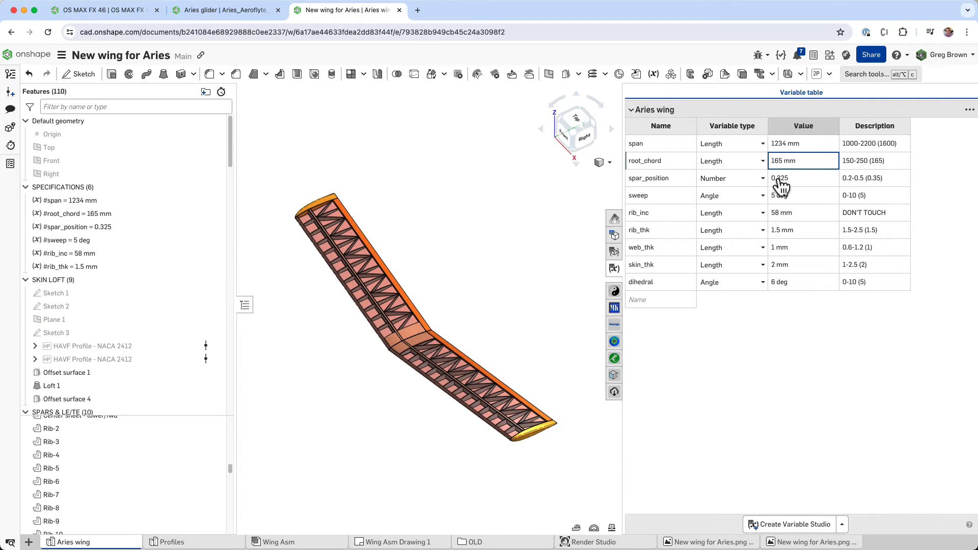
Step: Set the span variable to 1600 mm and view the whole rebuilt wing from above
{"action": "left_click", "coordinate": [804, 144]}
{"action": "left_click", "coordinate": [803, 144]}
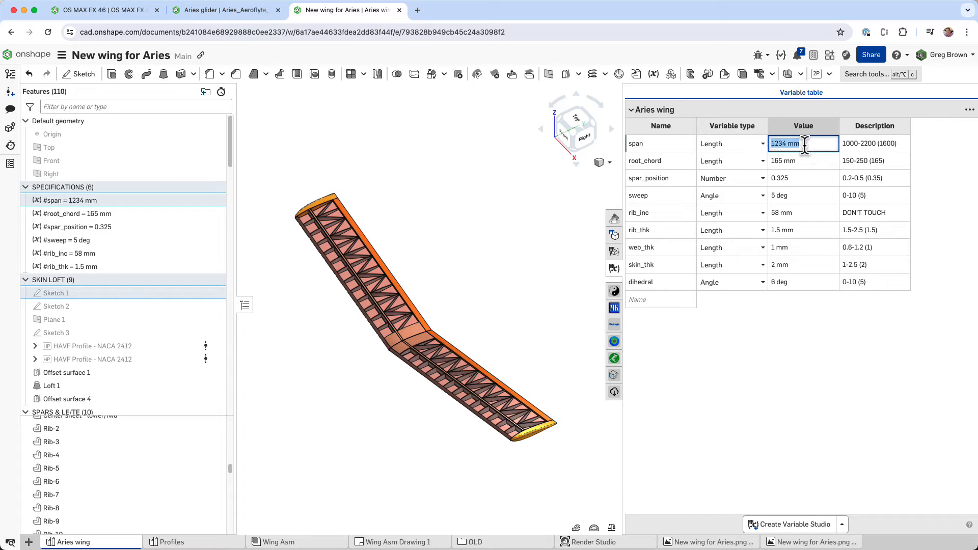
{"action": "type", "text": "1600"}
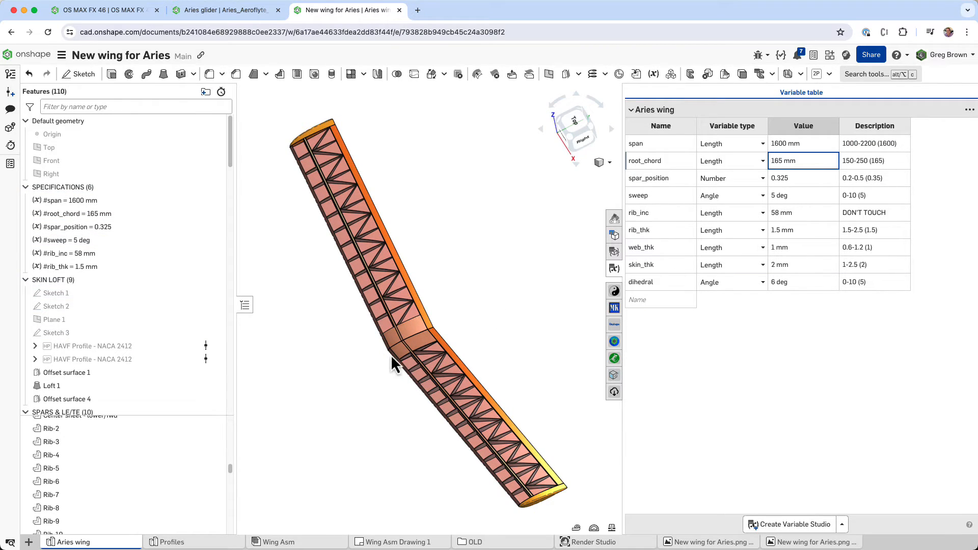
{"action": "right_click_drag", "start_coordinate": [466, 301], "coordinate": [498, 278]}
{"action": "scroll", "coordinate": [433, 299], "scroll_direction": "down", "scroll_amount": 3}
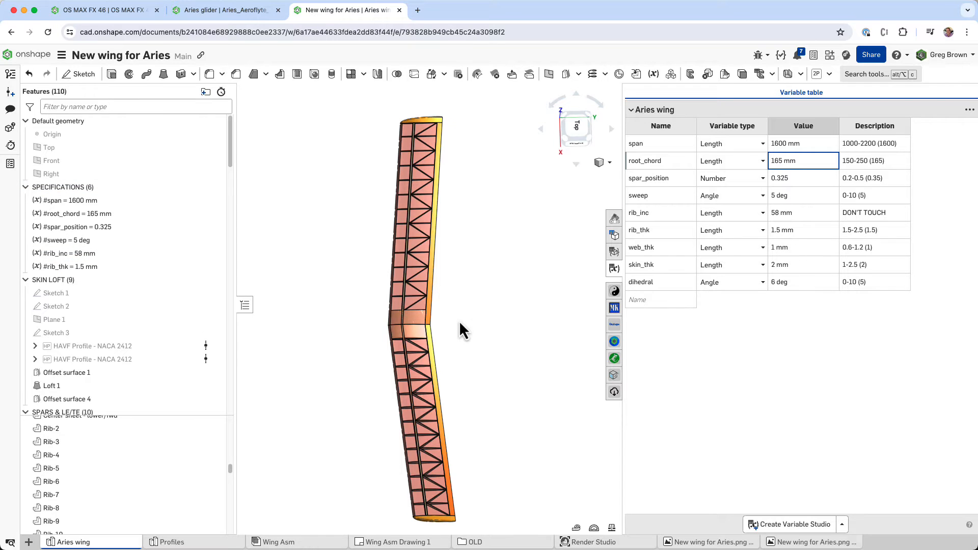
Step: View the whole wing in isometric, and open the document's version history wide enough to read the full version names
{"action": "key", "text": "shift+7"}
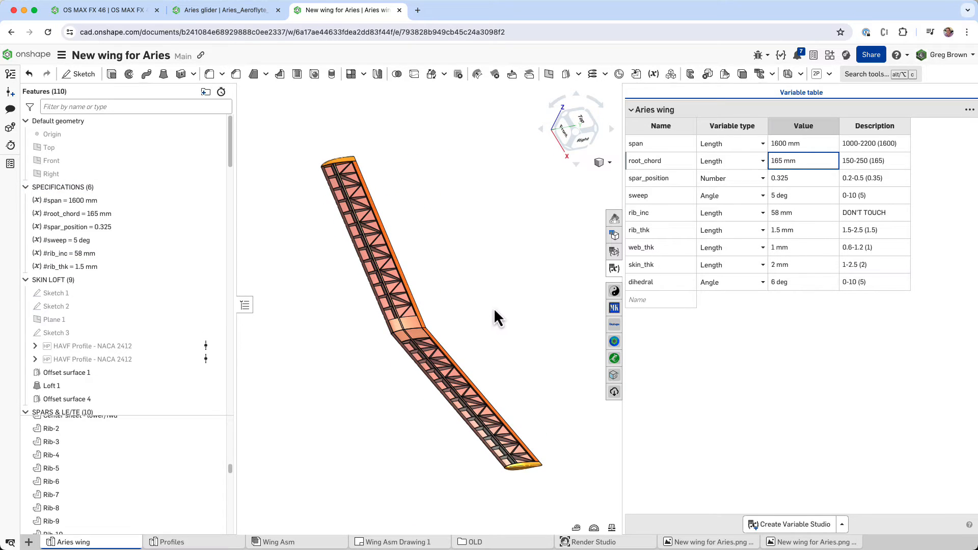
{"action": "right_click_drag", "start_coordinate": [497, 301], "coordinate": [441, 292]}
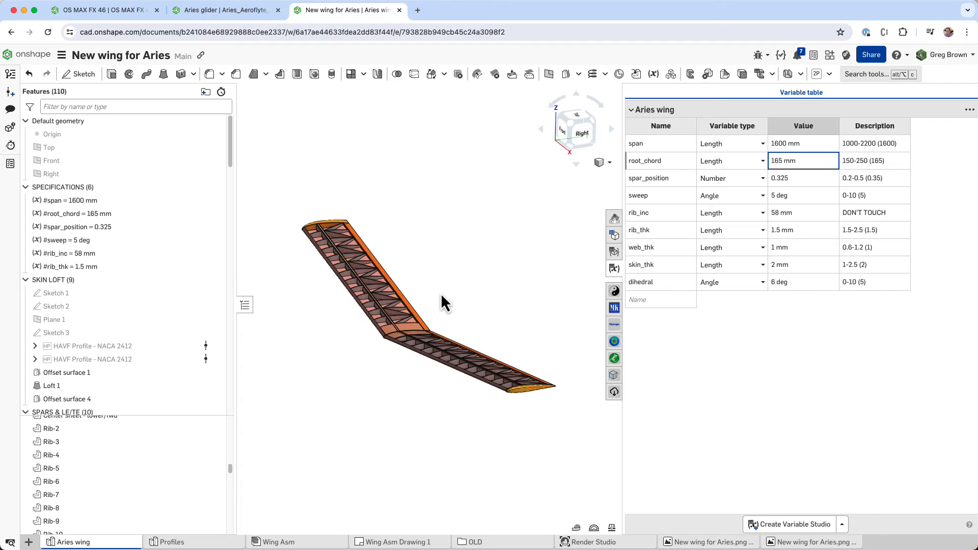
{"action": "left_click", "coordinate": [11, 74]}
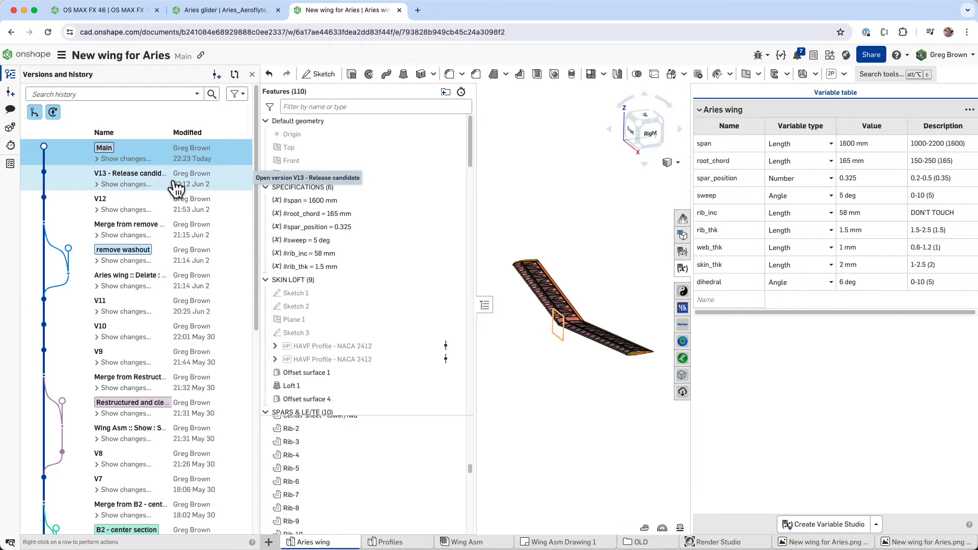
{"action": "left_click_drag", "start_coordinate": [257, 164], "coordinate": [286, 164]}
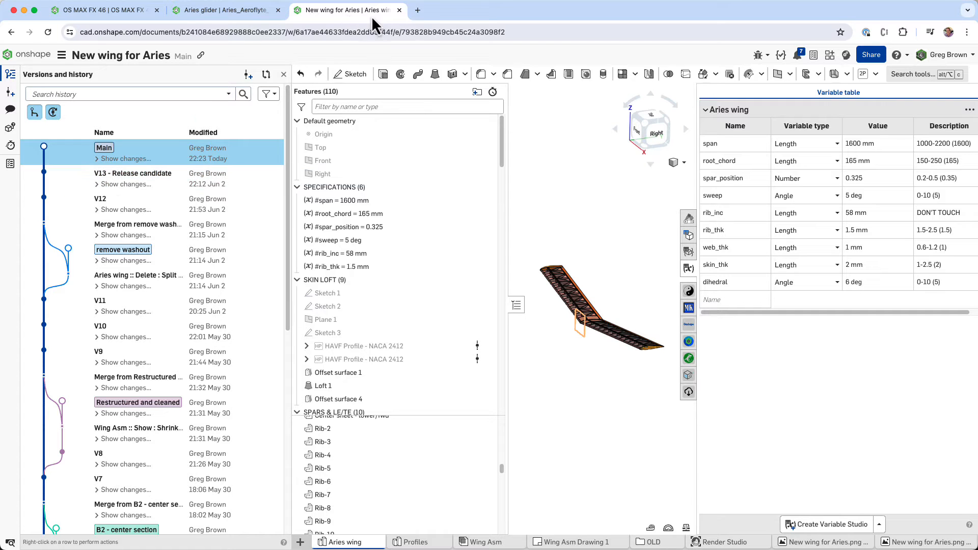
Step: Close the New wing for Aries document and open the Top level asm assembly of the Aries glider
{"action": "left_click", "coordinate": [399, 10]}
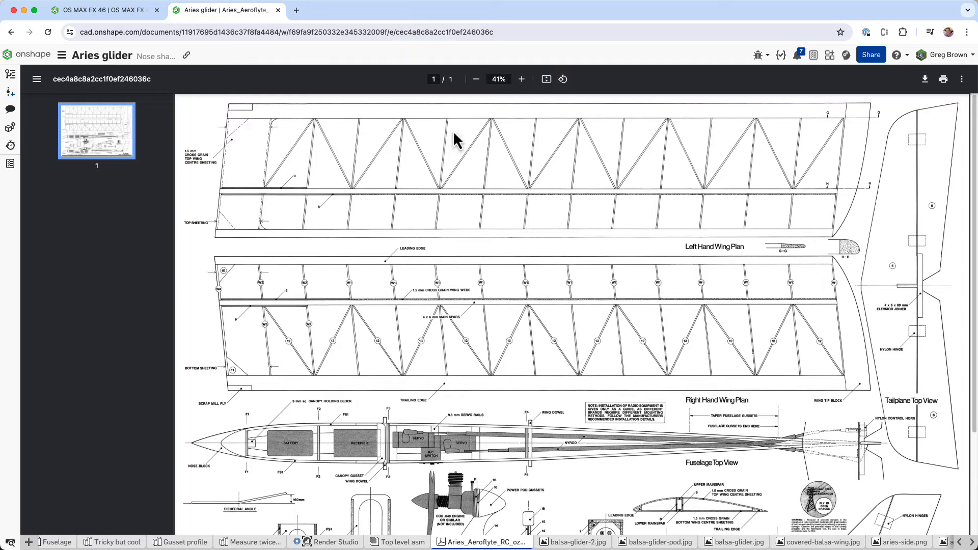
{"action": "left_click", "coordinate": [398, 542]}
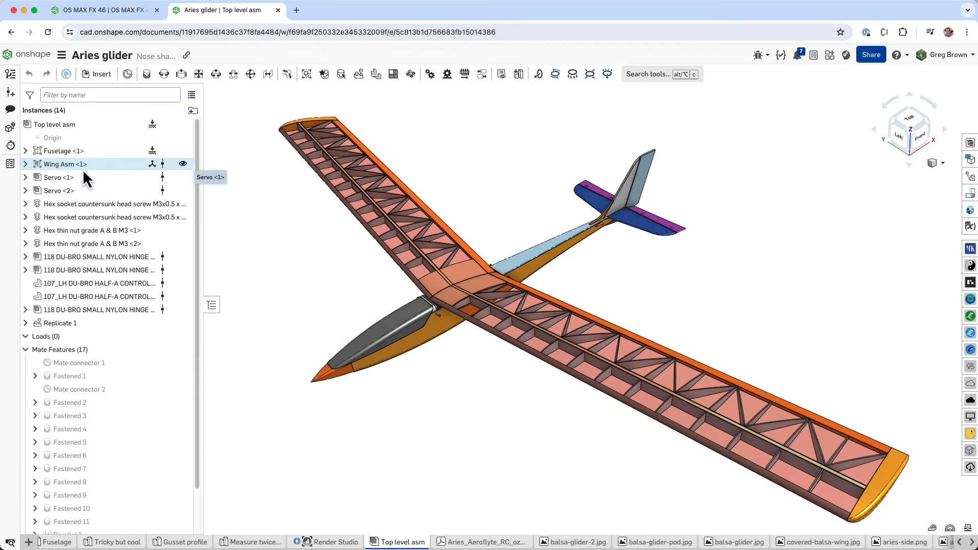
Step: Highlight Wing Asm in the glider assembly, clear the selection, and hide the wing to expose the fuselage interior
{"action": "left_click", "coordinate": [84, 166]}
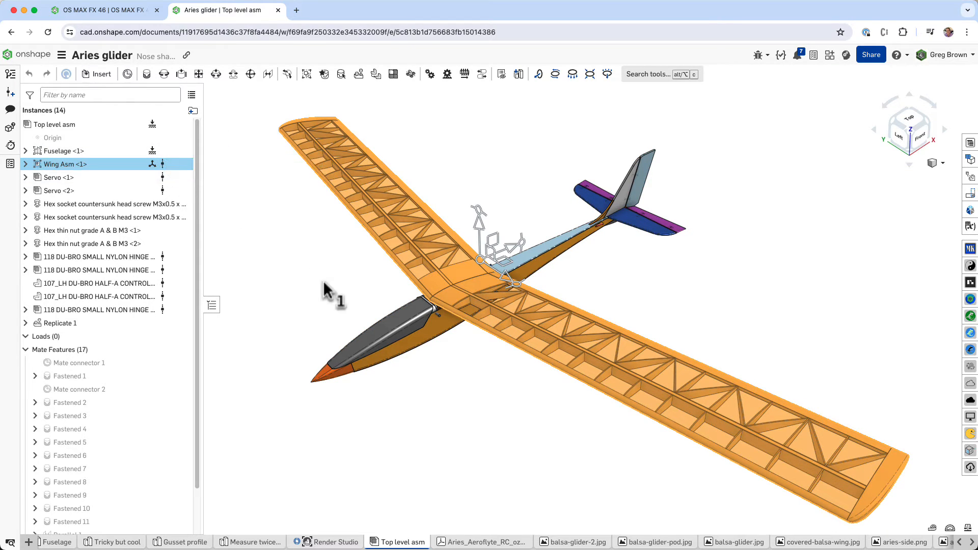
{"action": "right_click_drag", "start_coordinate": [323, 282], "coordinate": [326, 263]}
{"action": "left_click", "coordinate": [362, 272]}
{"action": "right_click_drag", "start_coordinate": [543, 232], "coordinate": [314, 323]}
{"action": "left_click", "coordinate": [182, 164]}
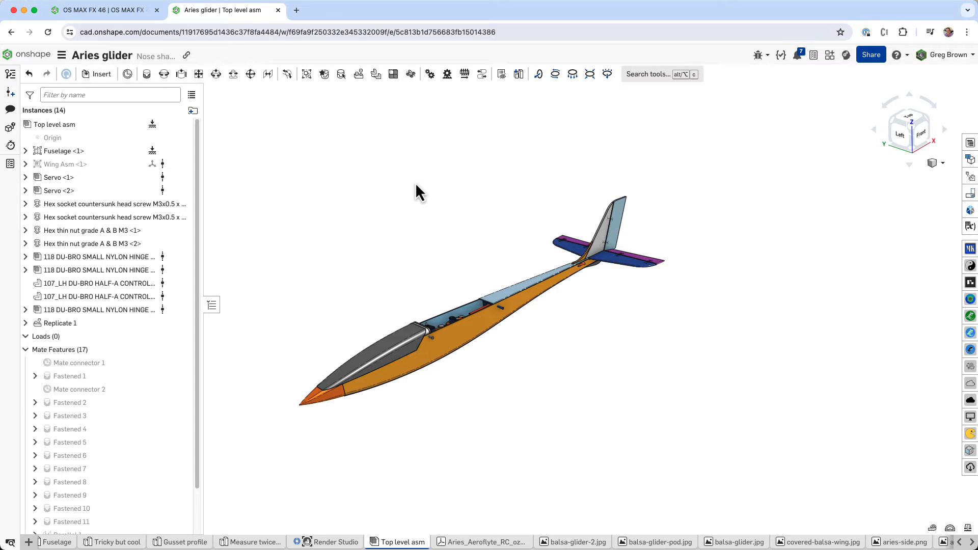
Step: Examine the two servos and their control arms inside the open fuselage bay from above
{"action": "right_click_drag", "start_coordinate": [416, 185], "coordinate": [467, 325]}
{"action": "scroll", "coordinate": [467, 325], "scroll_direction": "up", "scroll_amount": 5}
{"action": "scroll", "coordinate": [467, 324], "scroll_direction": "up", "scroll_amount": 3}
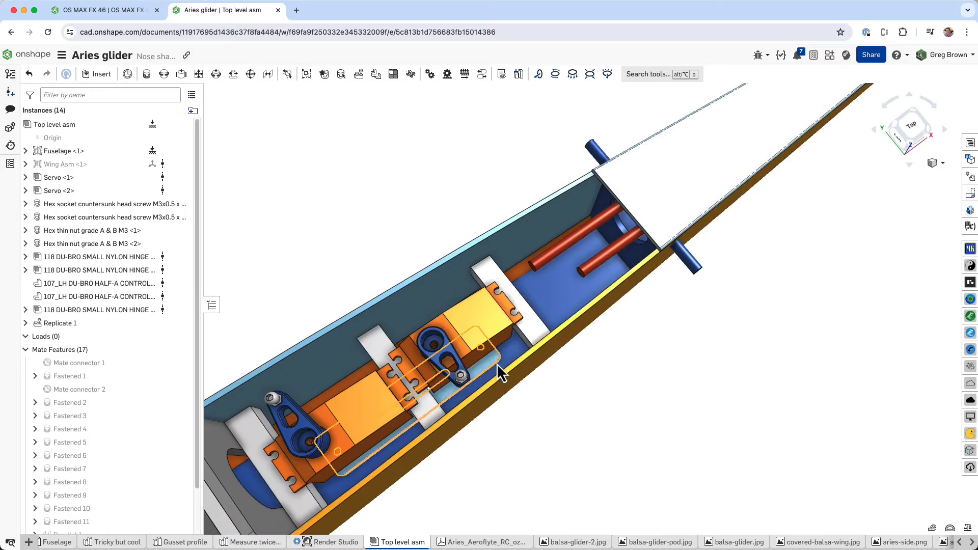
{"action": "right_click_drag", "start_coordinate": [496, 363], "coordinate": [521, 359]}
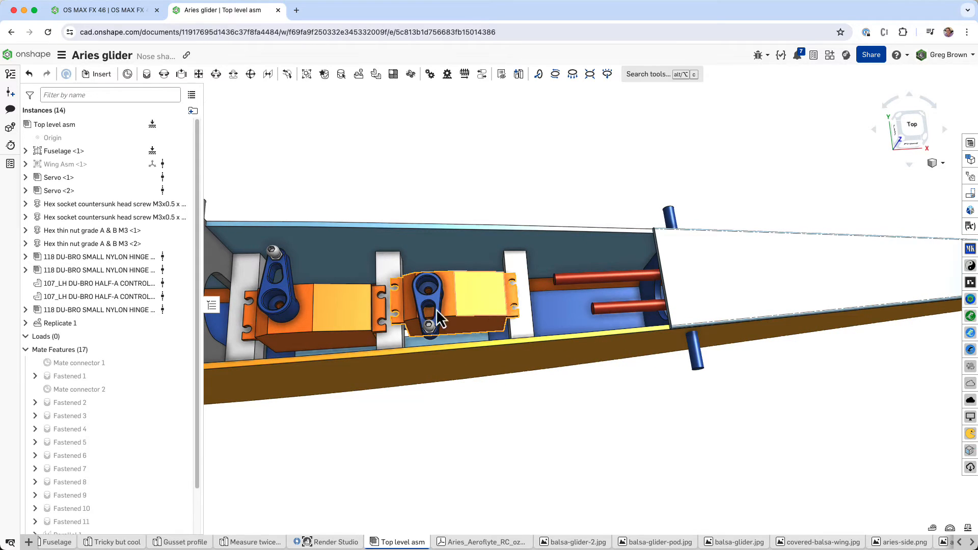
Step: Trace the red control tubes from the servo bay to where one exits the fuselage side near the tail
{"action": "scroll", "coordinate": [399, 360], "scroll_direction": "down", "scroll_amount": 5}
{"action": "right_click_drag", "start_coordinate": [402, 356], "coordinate": [473, 353]}
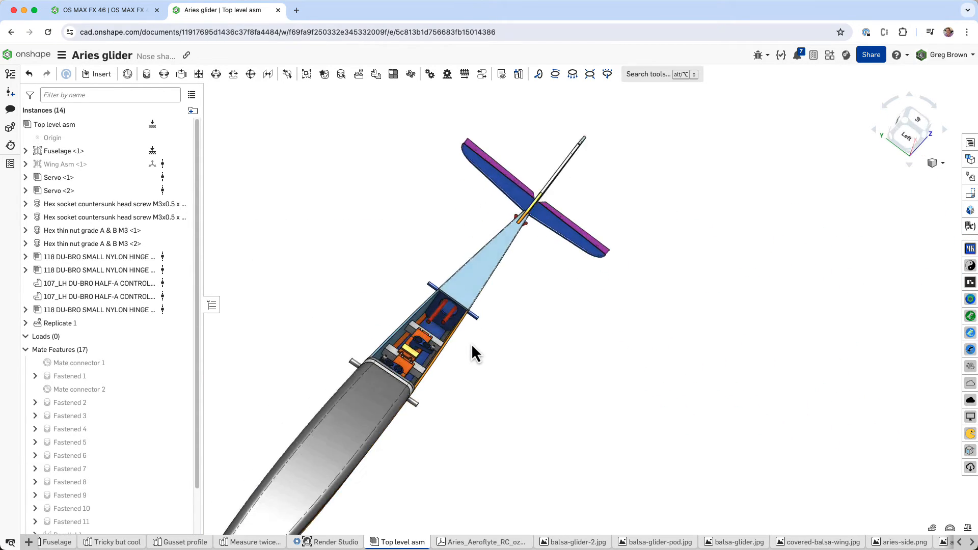
{"action": "scroll", "coordinate": [473, 352], "scroll_direction": "up", "scroll_amount": 10}
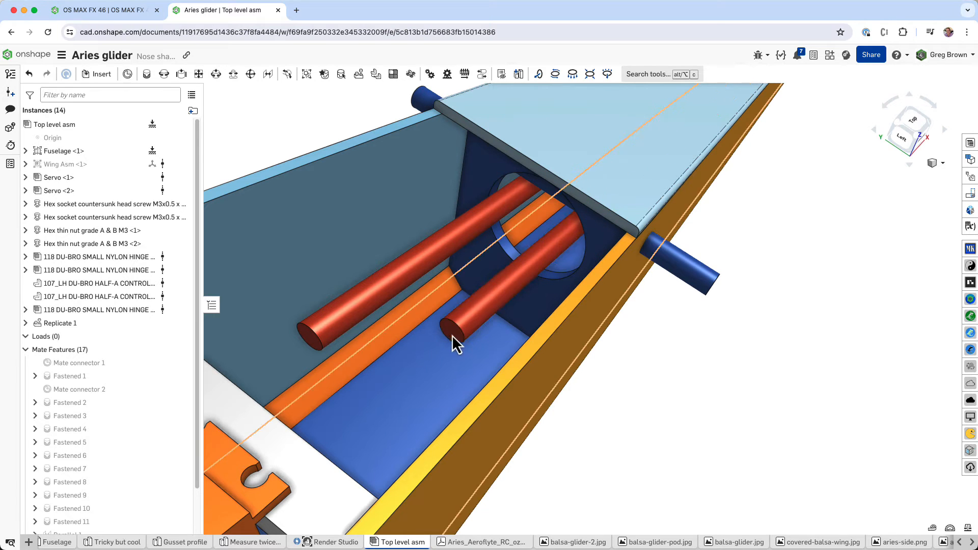
{"action": "scroll", "coordinate": [451, 334], "scroll_direction": "down", "scroll_amount": 8}
{"action": "right_click_drag", "start_coordinate": [496, 346], "coordinate": [539, 316]}
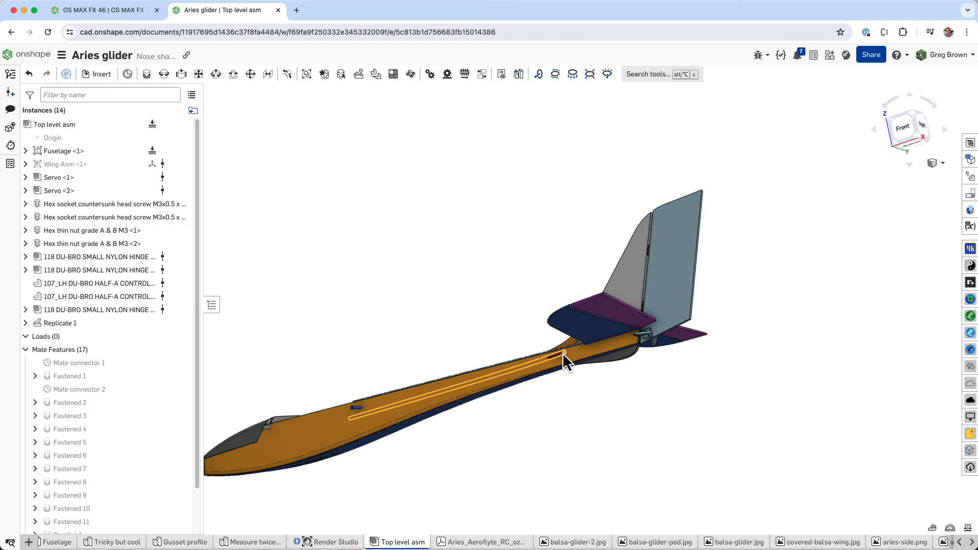
{"action": "scroll", "coordinate": [568, 352], "scroll_direction": "up", "scroll_amount": 10}
{"action": "scroll", "coordinate": [600, 360], "scroll_direction": "down", "scroll_amount": 5}
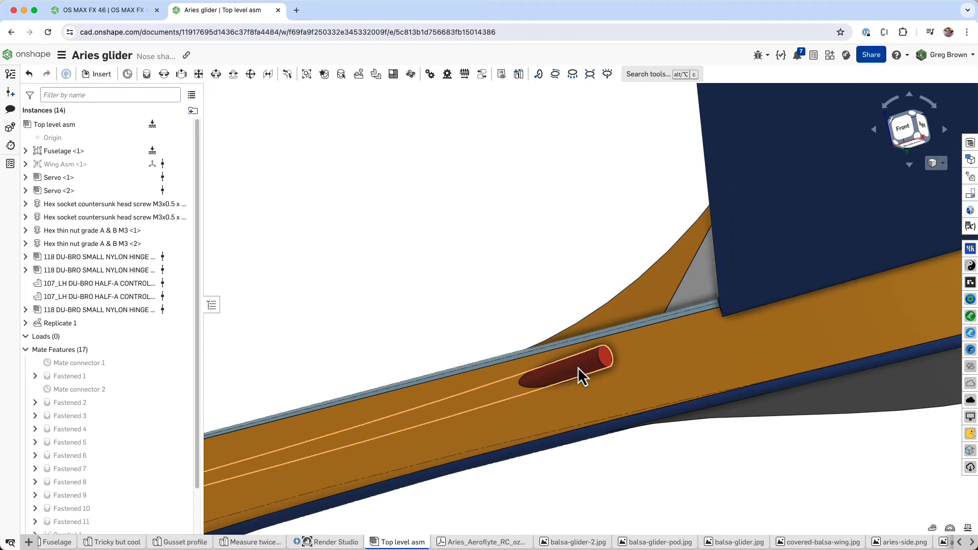
{"action": "mouse_move", "coordinate": [578, 368]}
{"action": "right_mouse_down"}
{"action": "mouse_move", "coordinate": [583, 393]}
{"action": "mouse_move", "coordinate": [560, 364]}
{"action": "mouse_move", "coordinate": [583, 337]}
{"action": "mouse_move", "coordinate": [589, 348]}
{"action": "mouse_move", "coordinate": [588, 336]}
{"action": "mouse_move", "coordinate": [591, 357]}
{"action": "right_mouse_up"}
{"action": "scroll", "coordinate": [559, 365], "scroll_direction": "up", "scroll_amount": 5}
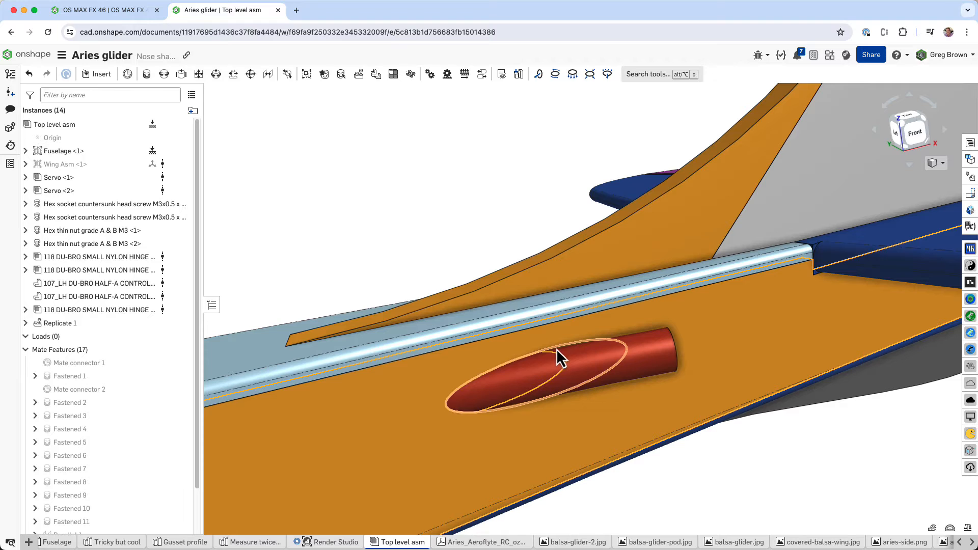
Step: Highlight the fuselage side face around the tube exit, and inspect the tail's control horns and hinges and the whole fuselage
{"action": "left_click", "coordinate": [640, 406]}
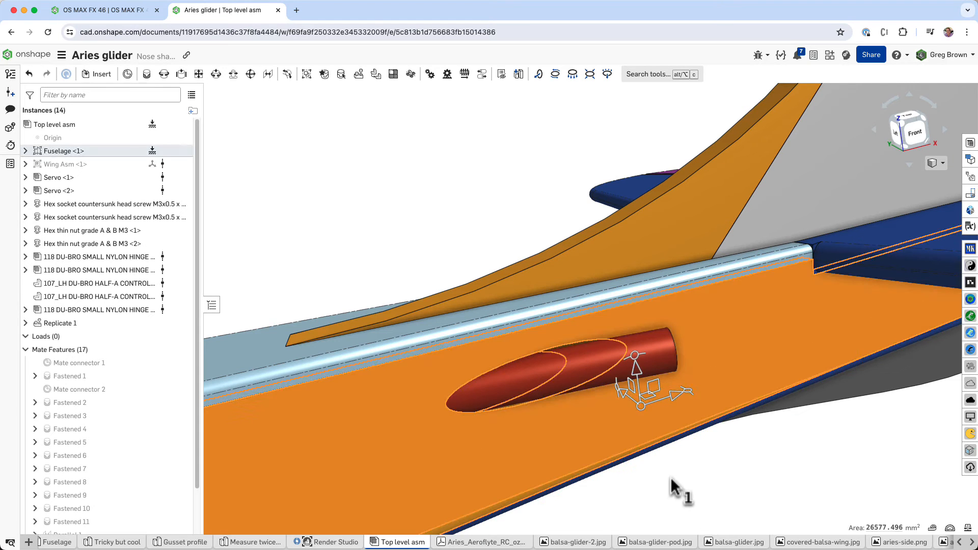
{"action": "right_click_drag", "start_coordinate": [670, 479], "coordinate": [688, 476]}
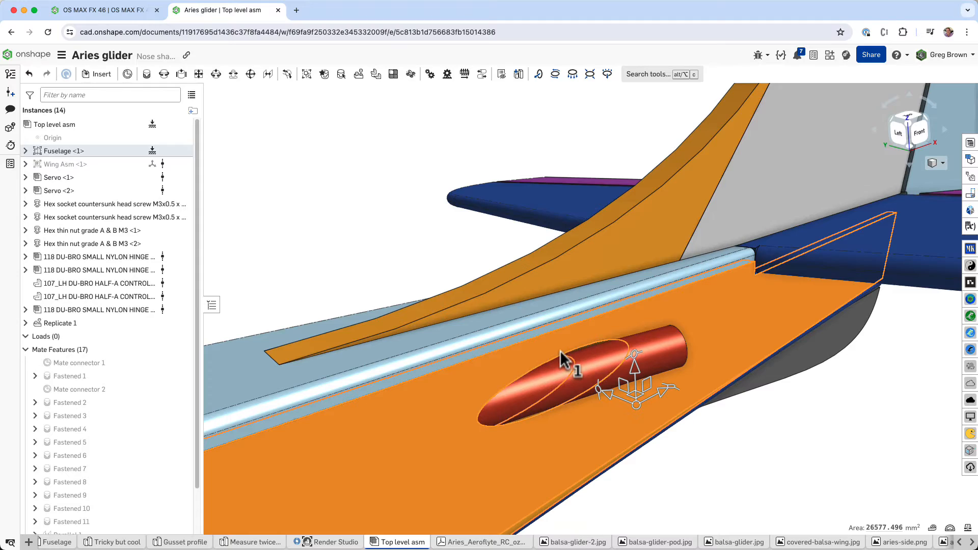
{"action": "mouse_move", "coordinate": [561, 350]}
{"action": "right_mouse_down"}
{"action": "mouse_move", "coordinate": [591, 348]}
{"action": "mouse_move", "coordinate": [545, 338]}
{"action": "mouse_move", "coordinate": [736, 362]}
{"action": "mouse_move", "coordinate": [624, 341]}
{"action": "mouse_move", "coordinate": [634, 362]}
{"action": "mouse_move", "coordinate": [625, 337]}
{"action": "mouse_move", "coordinate": [517, 362]}
{"action": "mouse_move", "coordinate": [585, 375]}
{"action": "mouse_move", "coordinate": [575, 346]}
{"action": "right_mouse_up"}
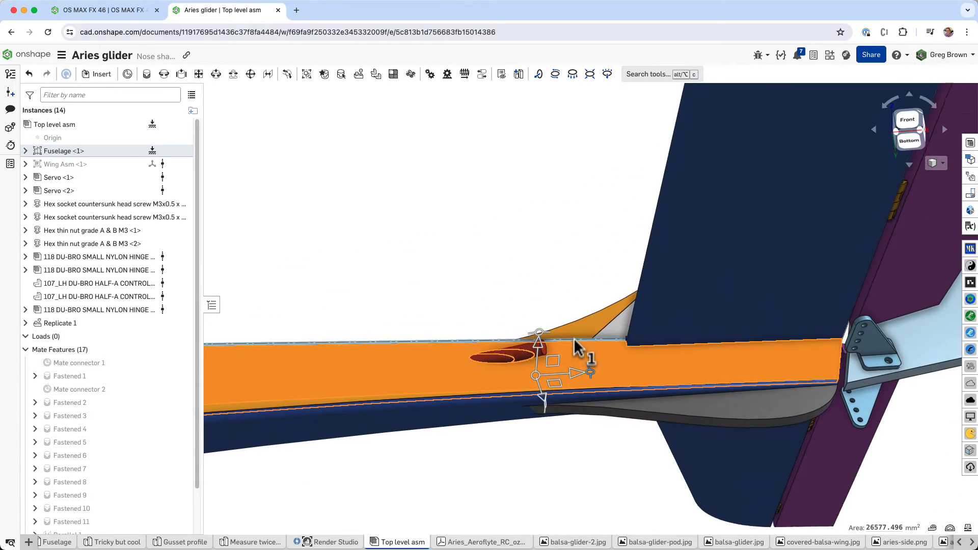
{"action": "right_click_drag", "start_coordinate": [821, 329], "coordinate": [392, 355]}
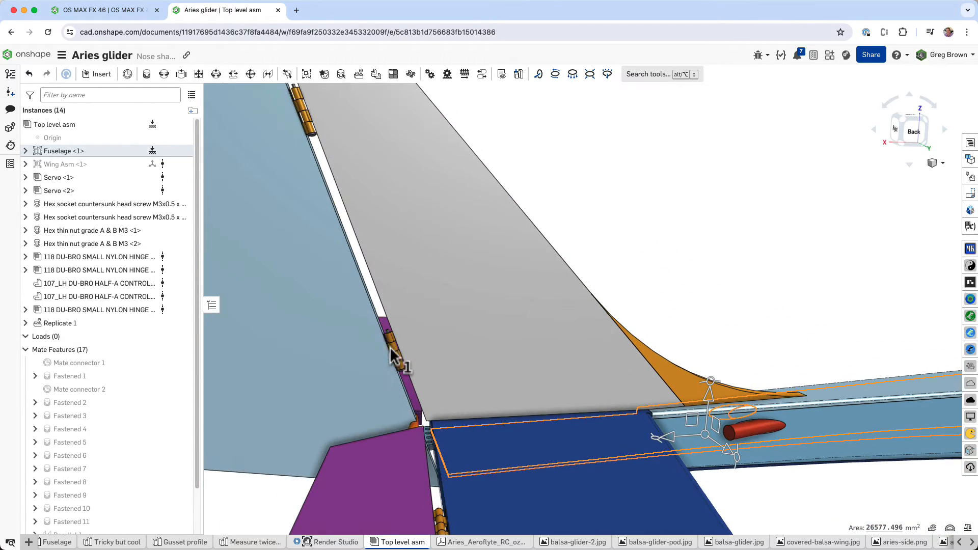
{"action": "scroll", "coordinate": [394, 374], "scroll_direction": "down", "scroll_amount": 10}
{"action": "middle_click_drag", "start_coordinate": [654, 423], "coordinate": [558, 410]}
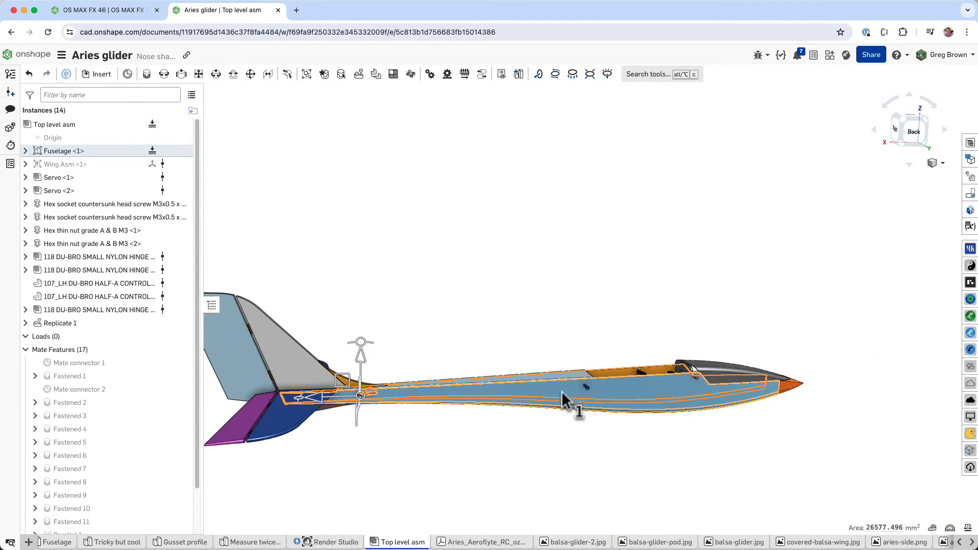
Step: Check the slot and screw holes on the fuselage's underside, and hide the canopy over the cockpit
{"action": "right_click_drag", "start_coordinate": [562, 397], "coordinate": [682, 414]}
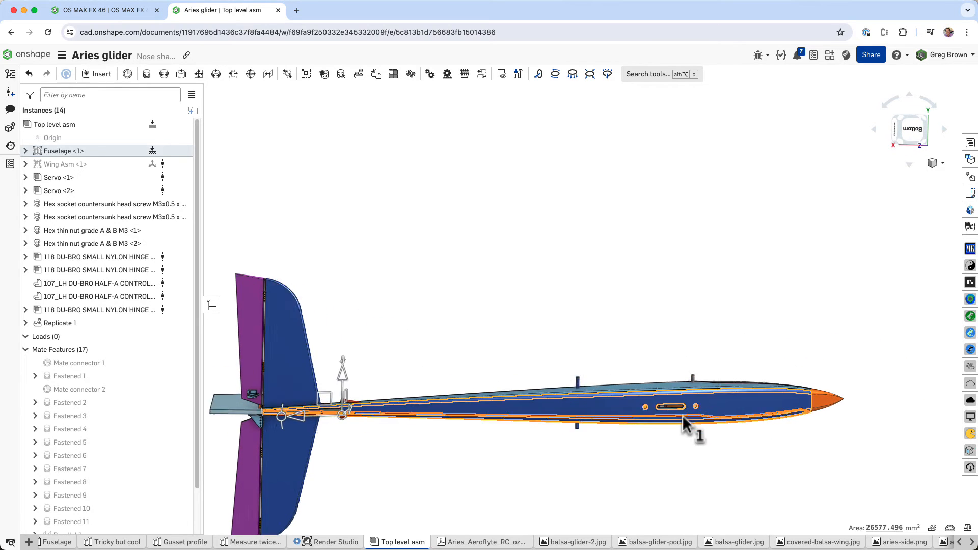
{"action": "scroll", "coordinate": [682, 414], "scroll_direction": "up", "scroll_amount": 15}
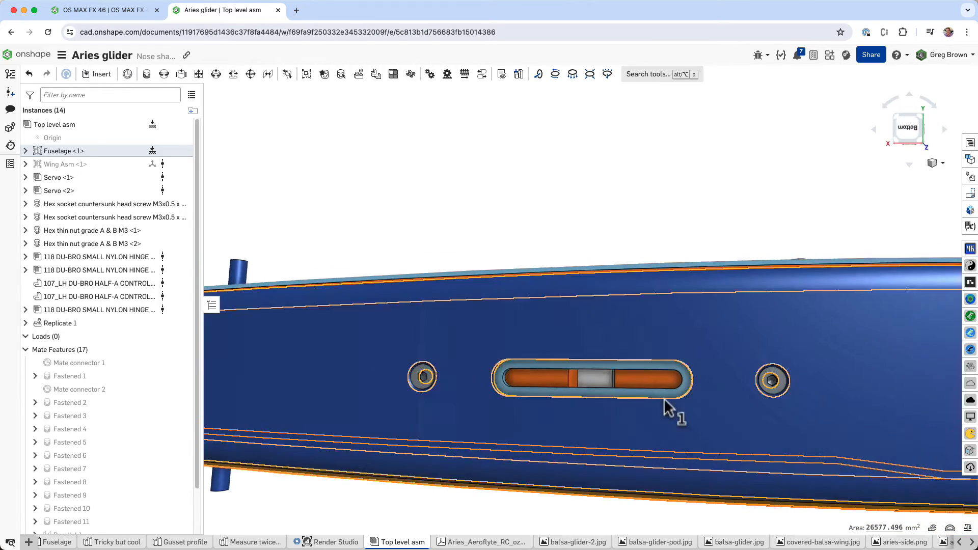
{"action": "scroll", "coordinate": [664, 398], "scroll_direction": "down", "scroll_amount": 6}
{"action": "right_click_drag", "start_coordinate": [689, 387], "coordinate": [575, 270]}
{"action": "scroll", "coordinate": [560, 367], "scroll_direction": "down", "scroll_amount": 10}
{"action": "left_click", "coordinate": [530, 267]}
{"action": "key", "text": "y"}
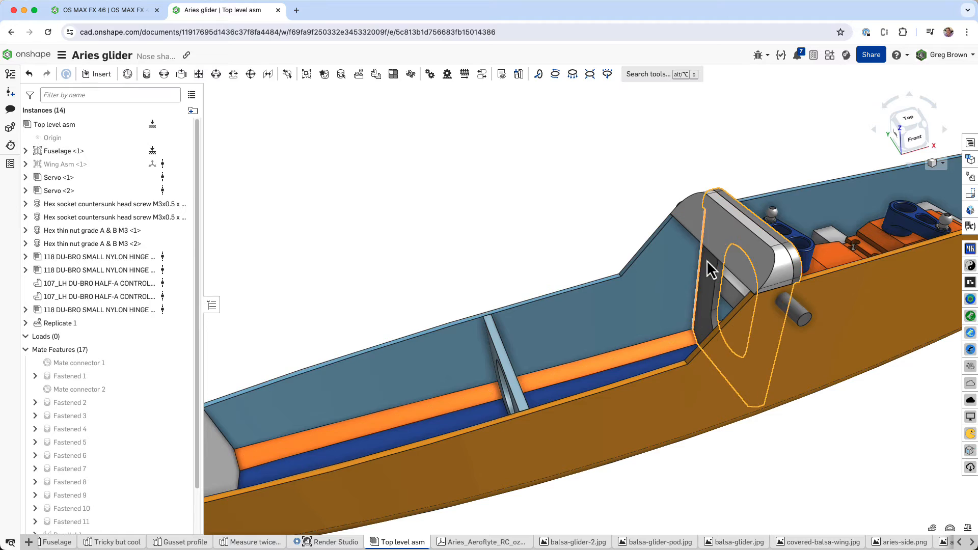
Step: Examine the formers inside the open cockpit, including the close fit where the middle former meets the fuselage side
{"action": "right_click_drag", "start_coordinate": [689, 317], "coordinate": [738, 251]}
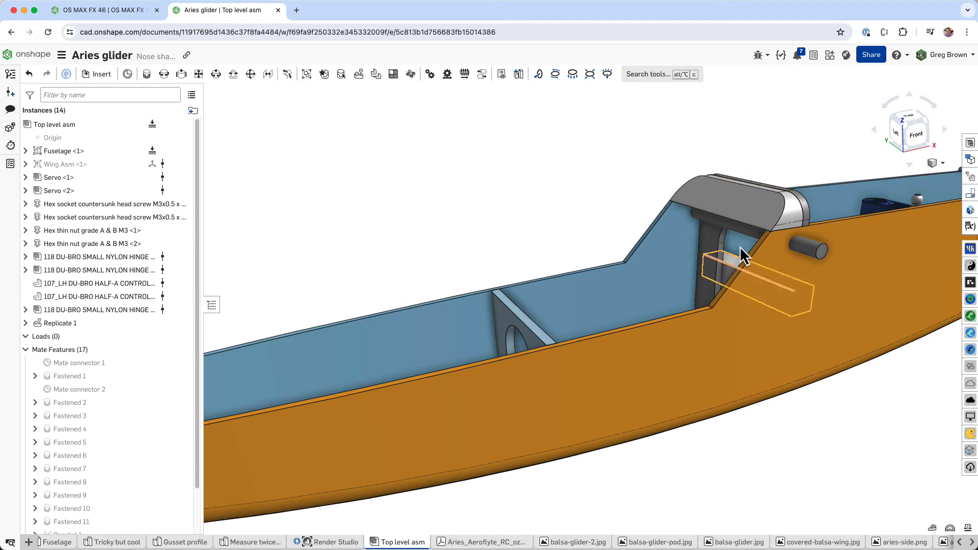
{"action": "scroll", "coordinate": [719, 301], "scroll_direction": "down", "scroll_amount": 3}
{"action": "right_click_drag", "start_coordinate": [484, 318], "coordinate": [488, 338]}
{"action": "right_click_drag", "start_coordinate": [343, 403], "coordinate": [485, 414]}
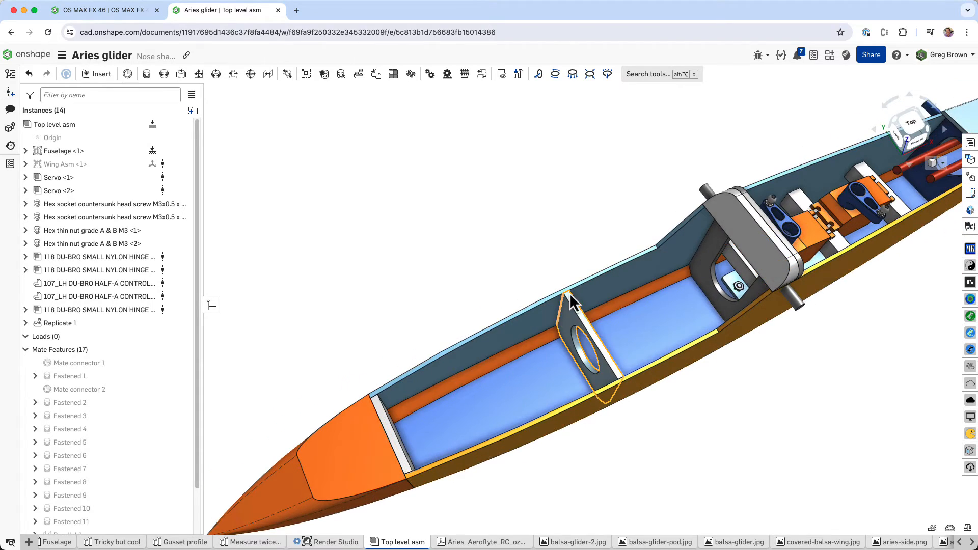
{"action": "scroll", "coordinate": [563, 306], "scroll_direction": "up", "scroll_amount": 5}
{"action": "scroll", "coordinate": [570, 271], "scroll_direction": "up", "scroll_amount": 5}
{"action": "scroll", "coordinate": [577, 301], "scroll_direction": "down", "scroll_amount": 6}
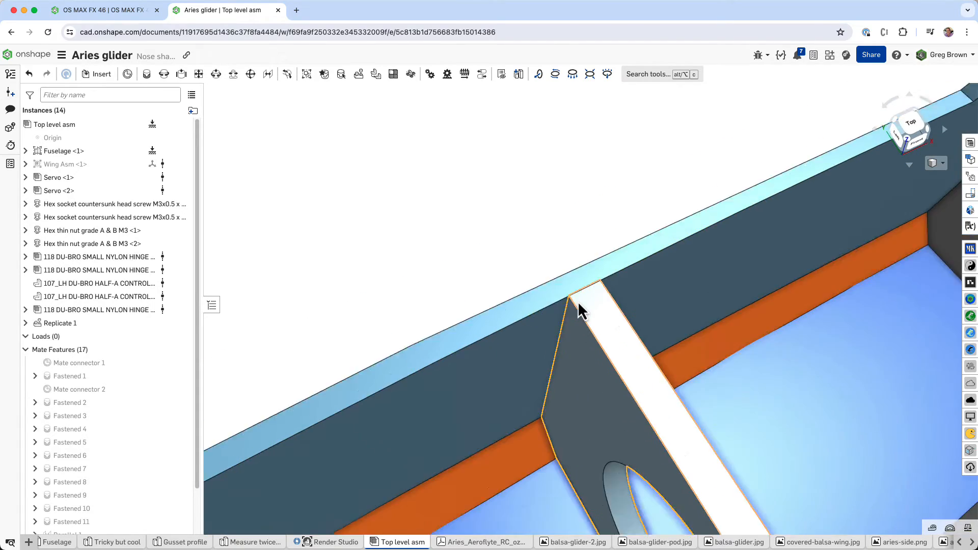
{"action": "middle_click_drag", "start_coordinate": [713, 276], "coordinate": [608, 292]}
{"action": "scroll", "coordinate": [467, 274], "scroll_direction": "up", "scroll_amount": 3}
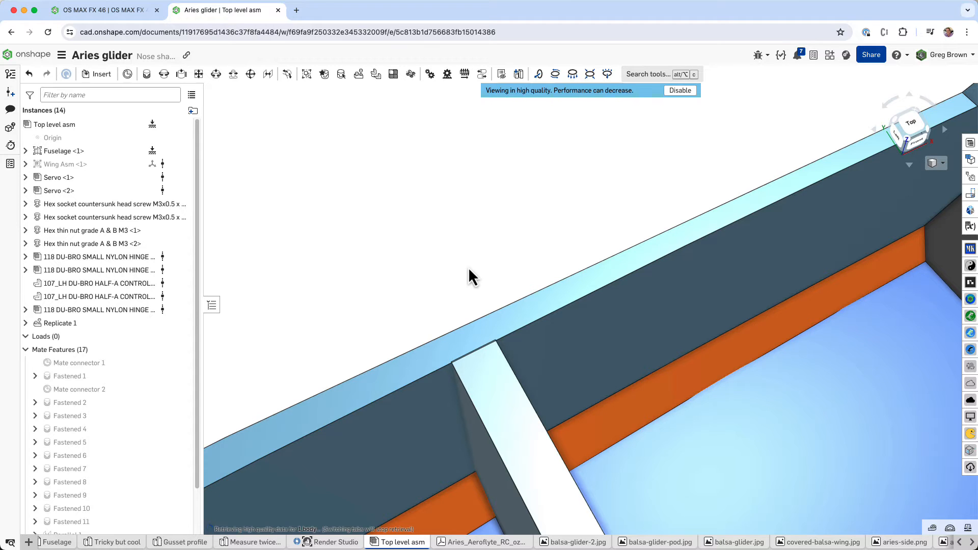
{"action": "scroll", "coordinate": [353, 287], "scroll_direction": "down", "scroll_amount": 2}
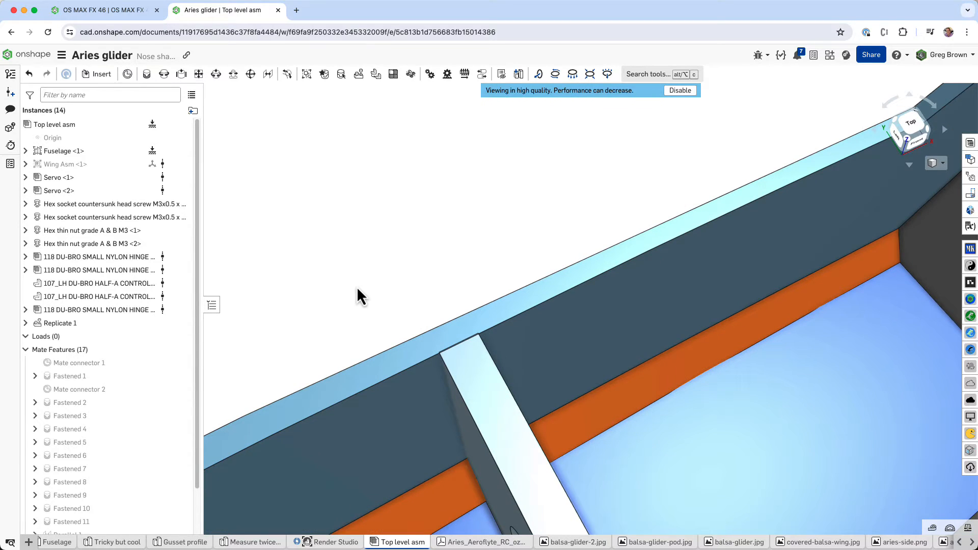
Step: Examine the cockpit former, the servo bay and the wing former's opening inside the fuselage in high-quality view
{"action": "right_click_drag", "start_coordinate": [362, 288], "coordinate": [377, 269]}
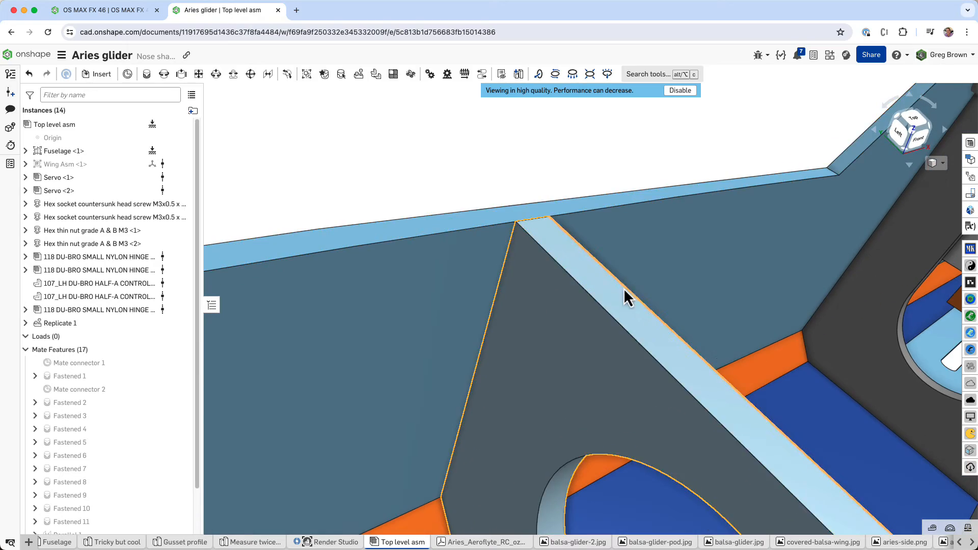
{"action": "middle_click_drag", "start_coordinate": [763, 292], "coordinate": [662, 280]}
{"action": "middle_click_drag", "start_coordinate": [784, 214], "coordinate": [631, 241]}
{"action": "middle_click_drag", "start_coordinate": [738, 214], "coordinate": [492, 297]}
{"action": "middle_click_drag", "start_coordinate": [744, 265], "coordinate": [672, 278]}
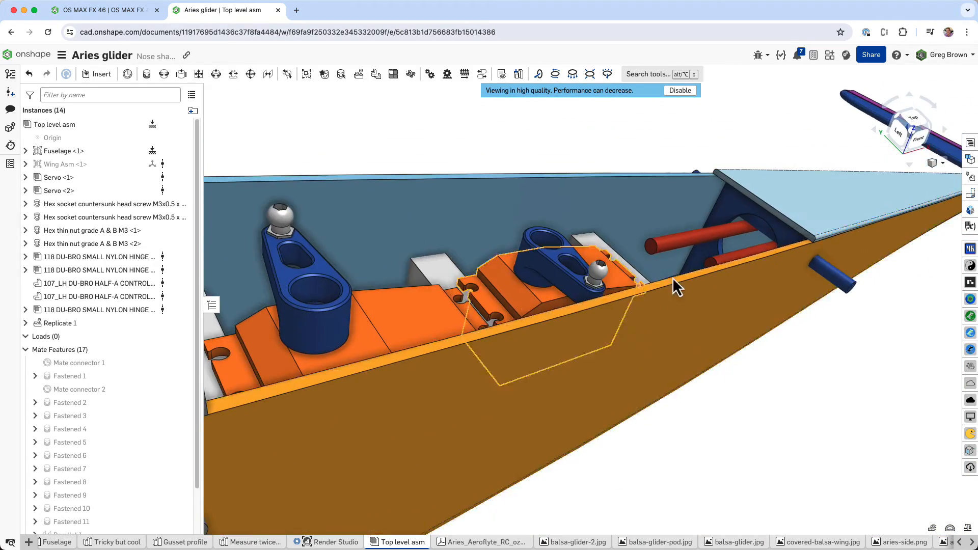
{"action": "right_click_drag", "start_coordinate": [672, 277], "coordinate": [711, 234]}
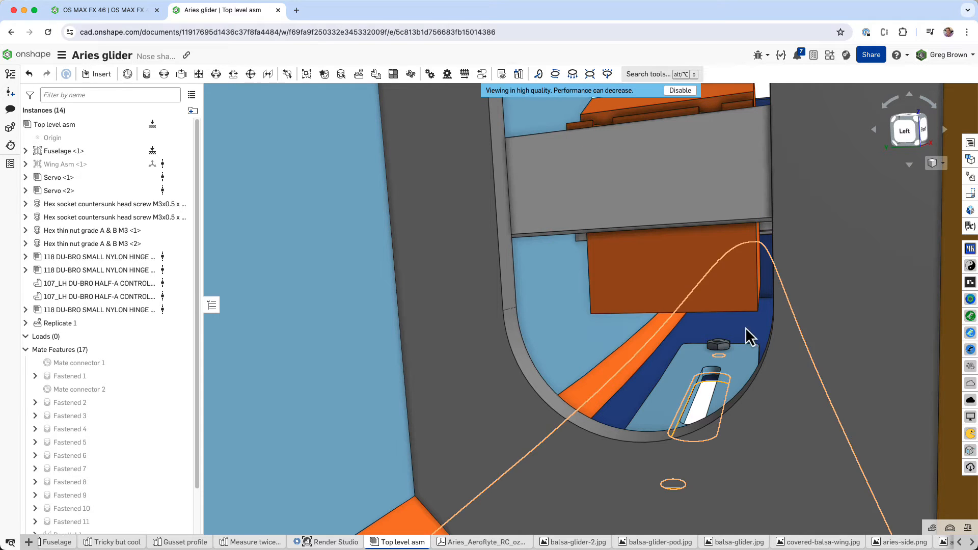
{"action": "middle_click_drag", "start_coordinate": [745, 327], "coordinate": [729, 278]}
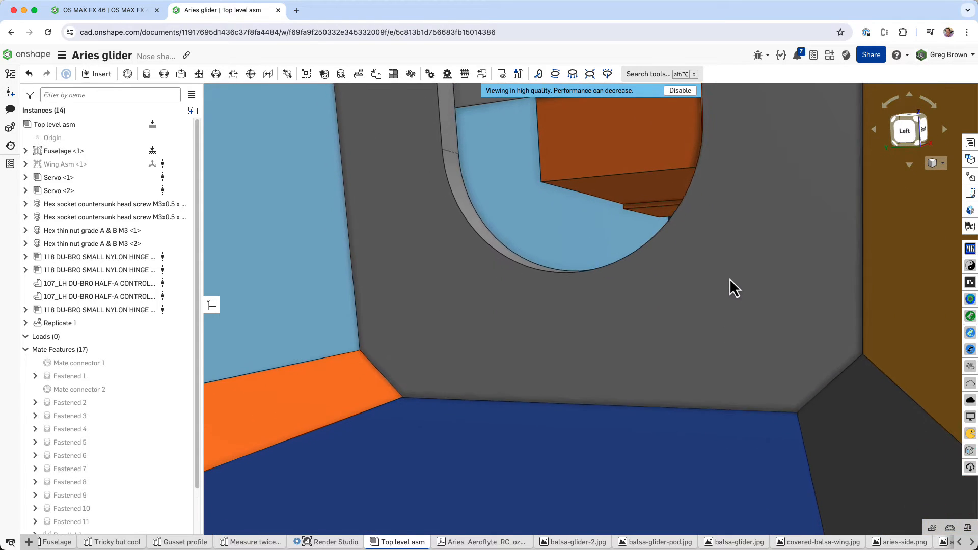
Step: Select the bottom gusset and the bottom sheeting in front of the wing former, and turn off high-quality viewing
{"action": "left_click", "coordinate": [346, 400]}
{"action": "left_click", "coordinate": [356, 443]}
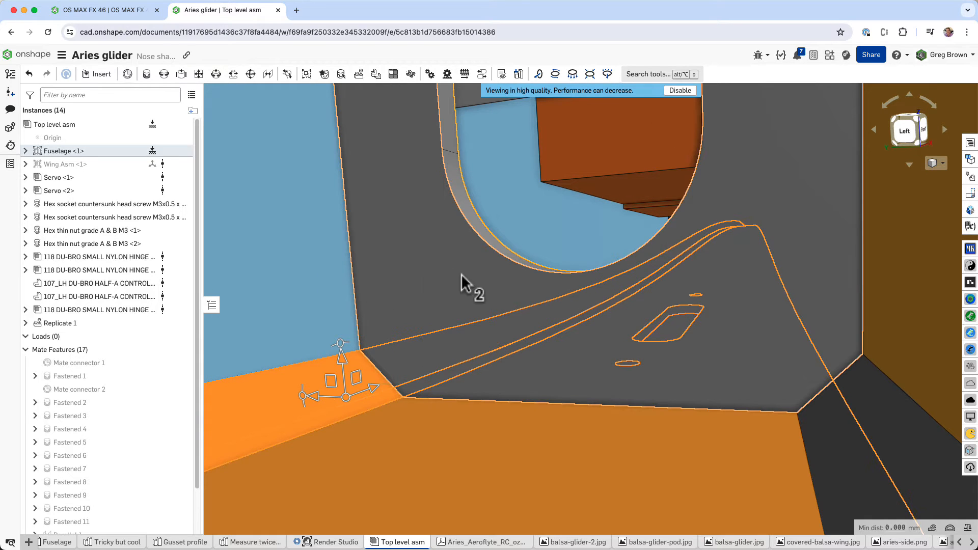
{"action": "scroll", "coordinate": [479, 270], "scroll_direction": "down", "scroll_amount": 10}
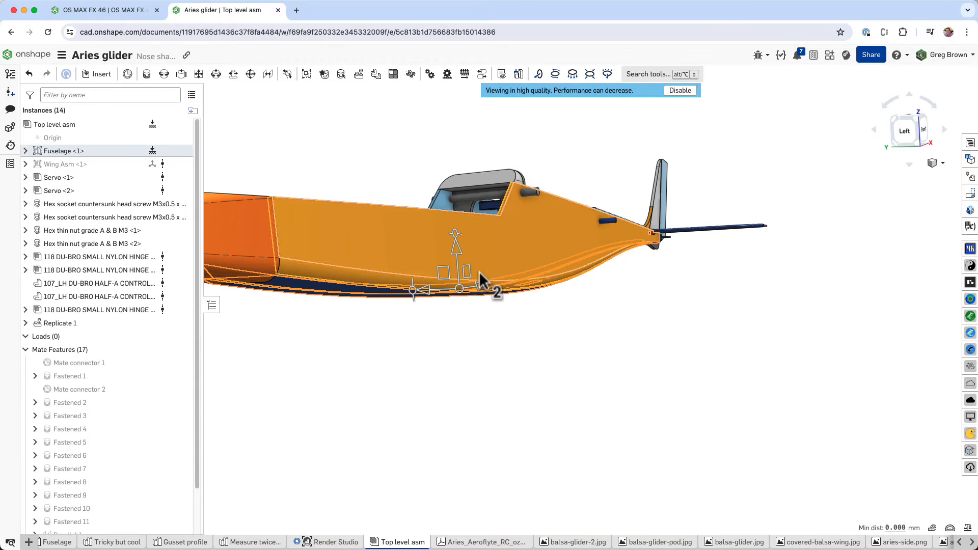
{"action": "left_click", "coordinate": [681, 92]}
{"action": "scroll", "coordinate": [712, 188], "scroll_direction": "down", "scroll_amount": 4}
{"action": "scroll", "coordinate": [710, 179], "scroll_direction": "down", "scroll_amount": 1}
{"action": "left_click", "coordinate": [591, 171]}
{"action": "right_click_drag", "start_coordinate": [590, 171], "coordinate": [601, 174]}
Step: Review the images balsa-glider-2.jpg, balsa-glider-pod.jpg, balsa-glider.jpg and covered-balsa-wing.jpg, and the Aries_Aeroflyte plan
{"action": "left_click", "coordinate": [578, 543]}
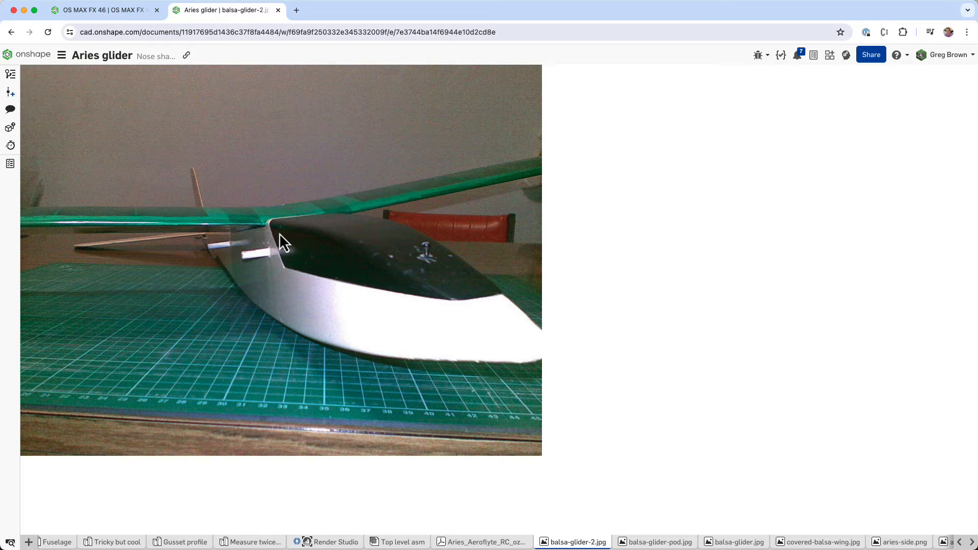
{"action": "left_click", "coordinate": [664, 543]}
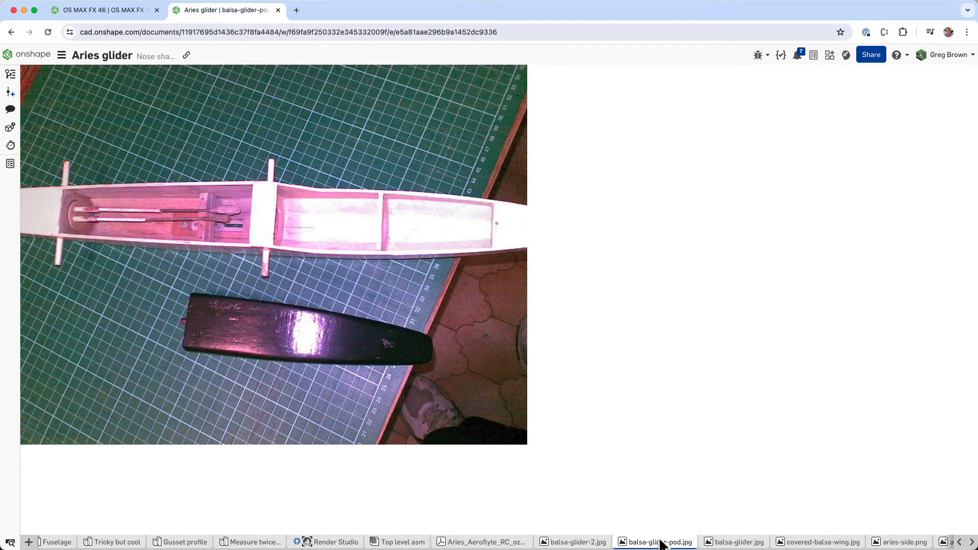
{"action": "left_click", "coordinate": [735, 544]}
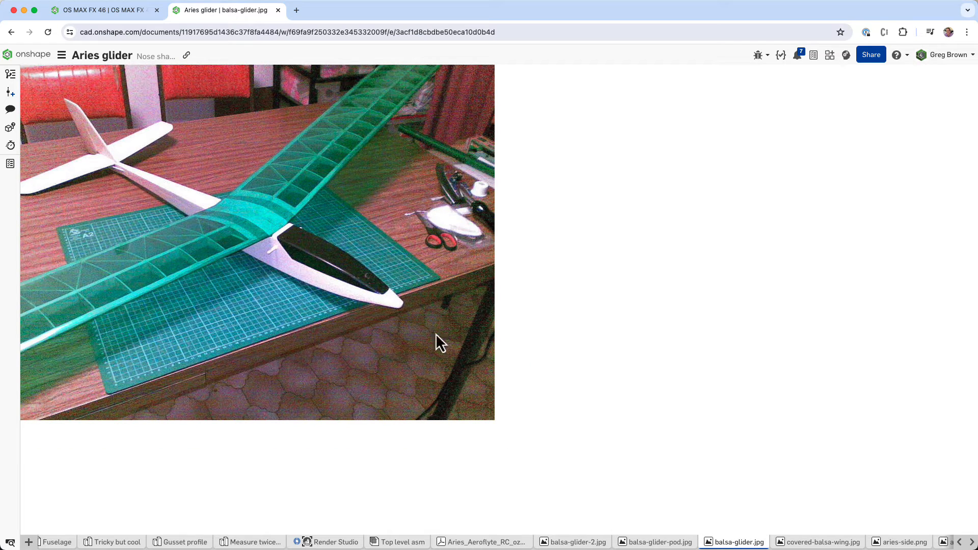
{"action": "left_click", "coordinate": [844, 545]}
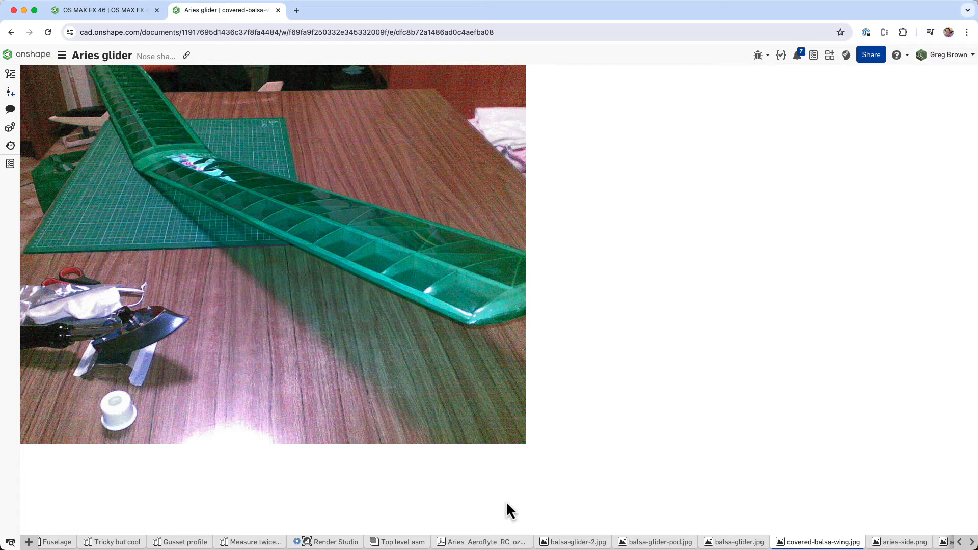
{"action": "left_click", "coordinate": [462, 543]}
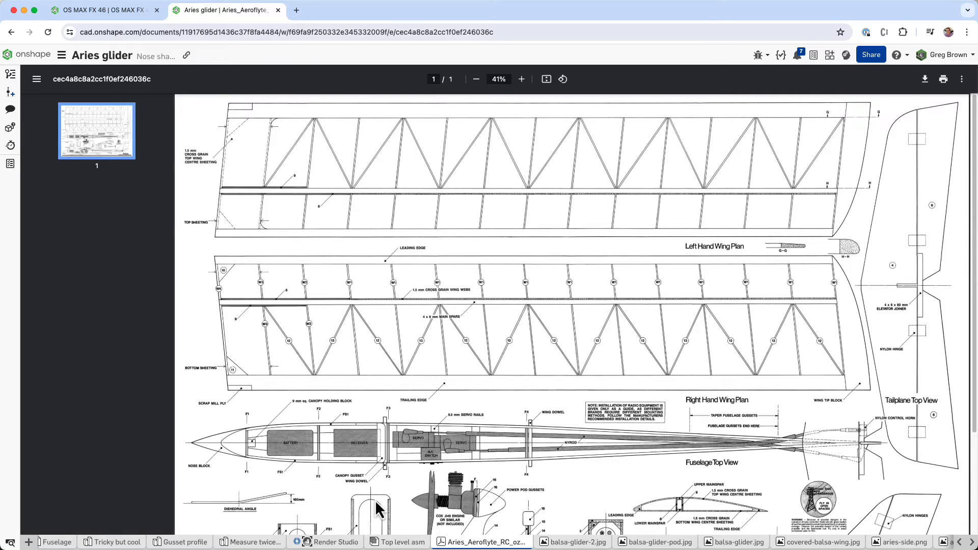
Step: Return to the Top level asm and examine the shape of the nose block
{"action": "left_click", "coordinate": [395, 546]}
{"action": "right_click_drag", "start_coordinate": [613, 360], "coordinate": [699, 363]}
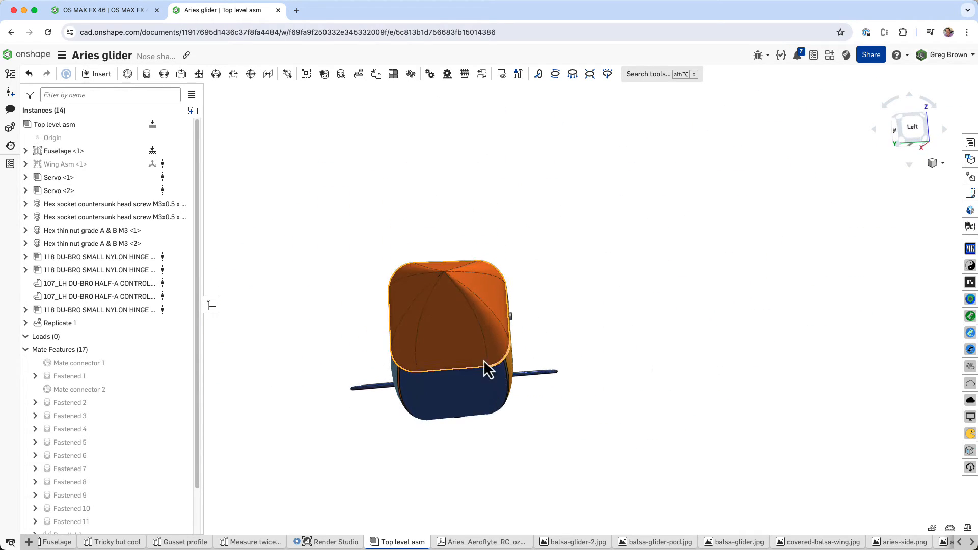
{"action": "right_click_drag", "start_coordinate": [485, 367], "coordinate": [412, 415]}
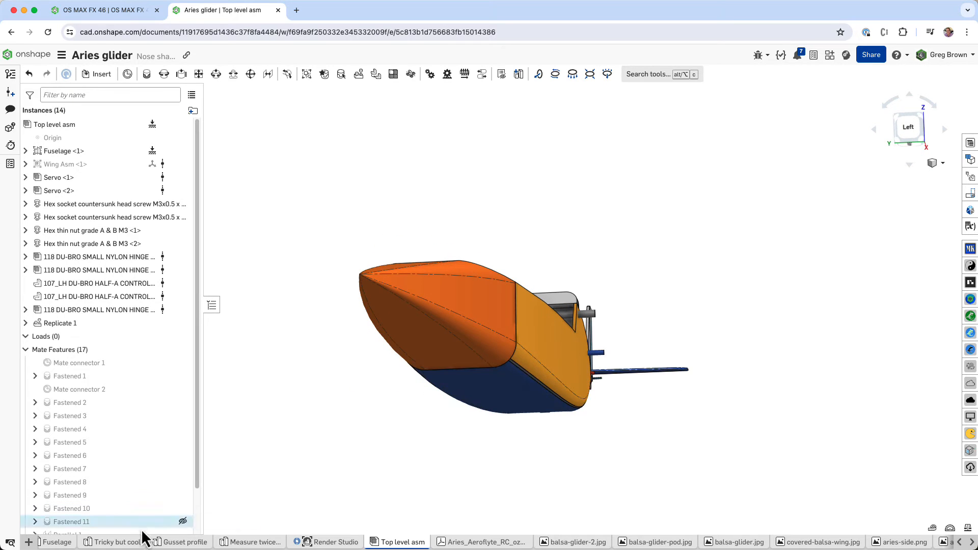
Step: Open the Fuselage part studio with the whole model in view
{"action": "left_click", "coordinate": [959, 542]}
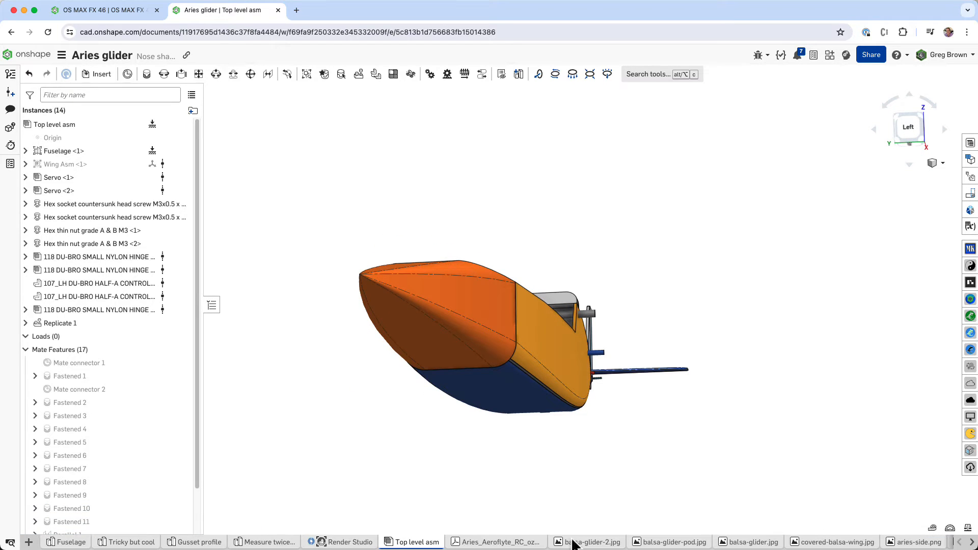
{"action": "left_click", "coordinate": [72, 542]}
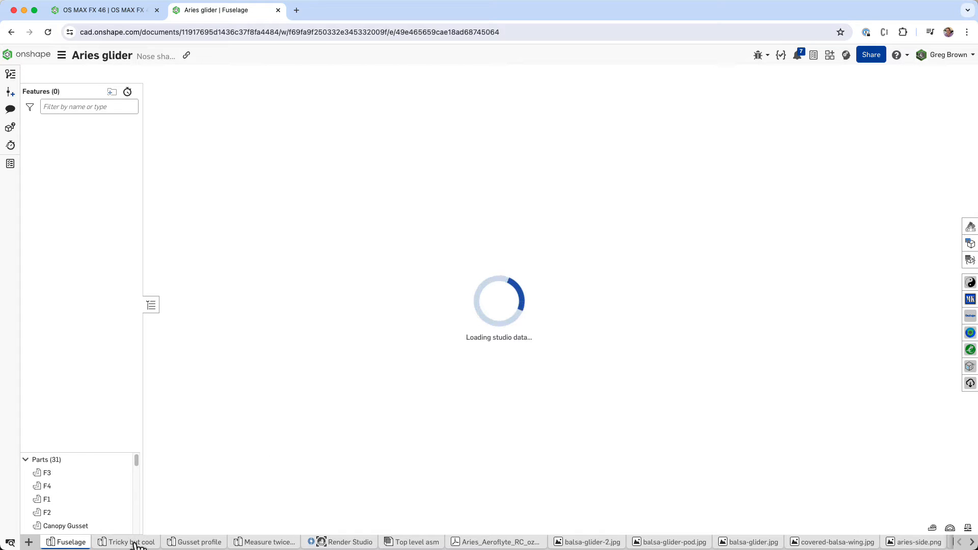
{"action": "right_click_drag", "start_coordinate": [387, 372], "coordinate": [647, 328]}
{"action": "middle_click_drag", "start_coordinate": [647, 330], "coordinate": [650, 328]}
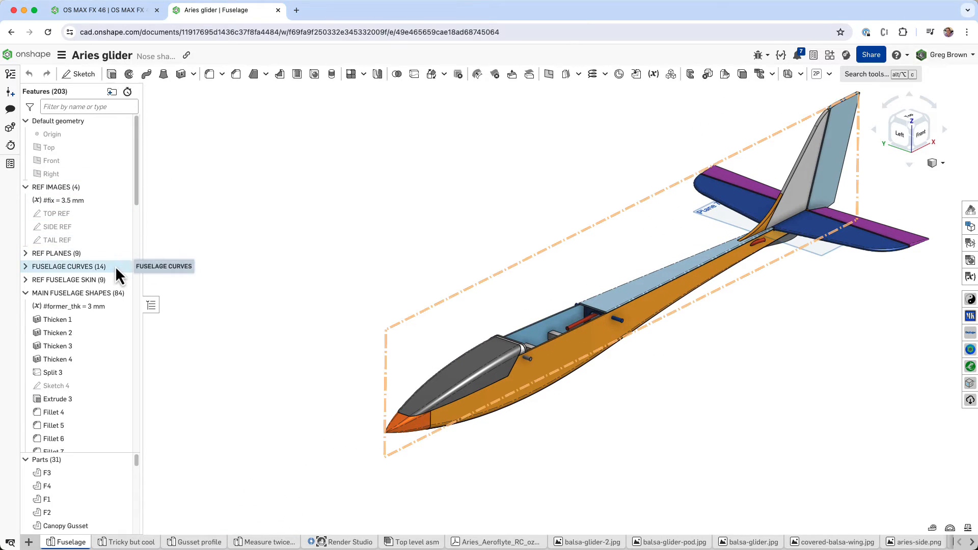
Step: Expand the REF PLANES folder and roll the feature history back to just after Plane 1
{"action": "right_click", "coordinate": [112, 306]}
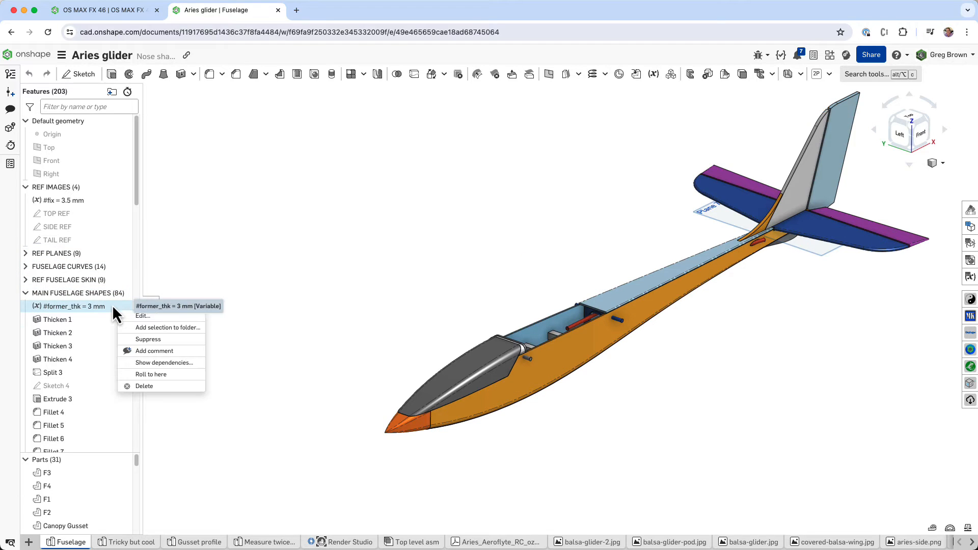
{"action": "key", "text": "Escape"}
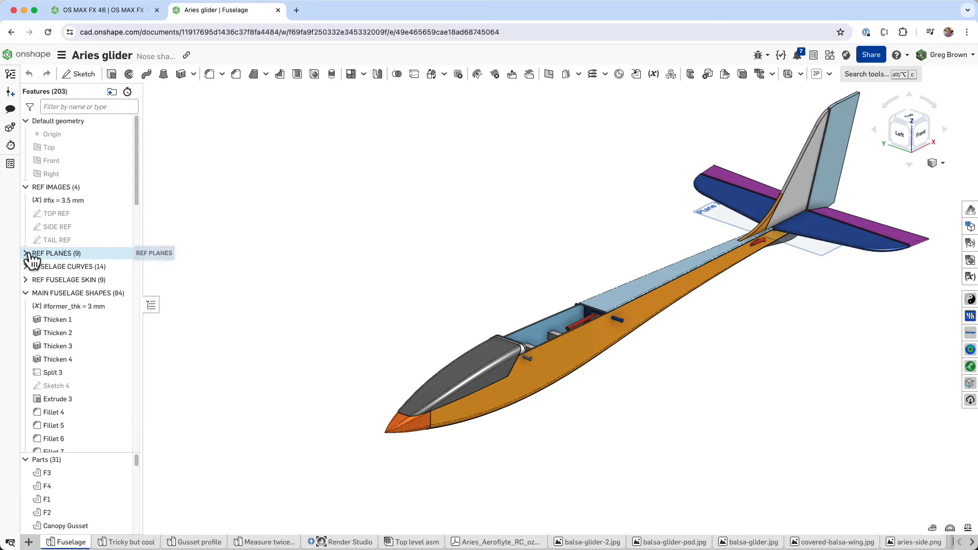
{"action": "left_click", "coordinate": [25, 253]}
{"action": "right_click", "coordinate": [102, 268]}
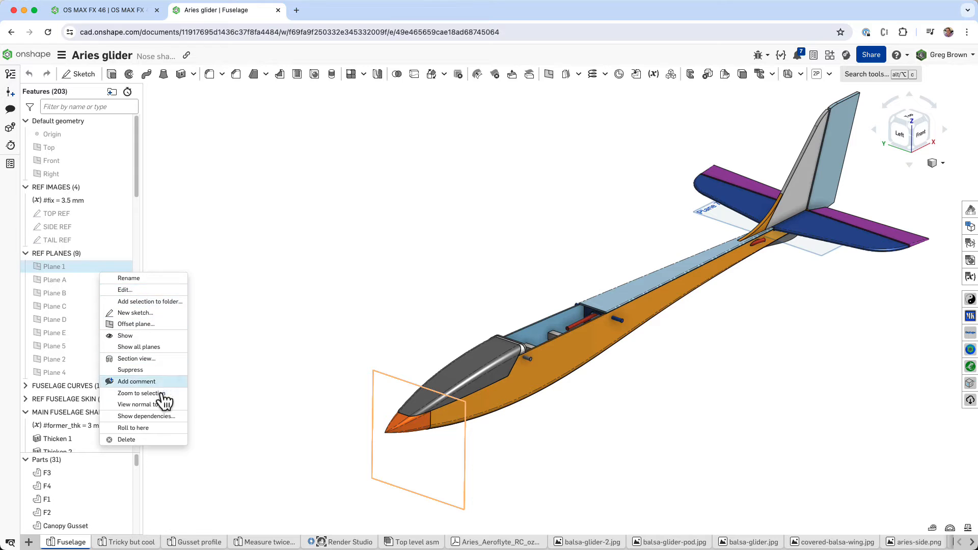
{"action": "left_click", "coordinate": [234, 329]}
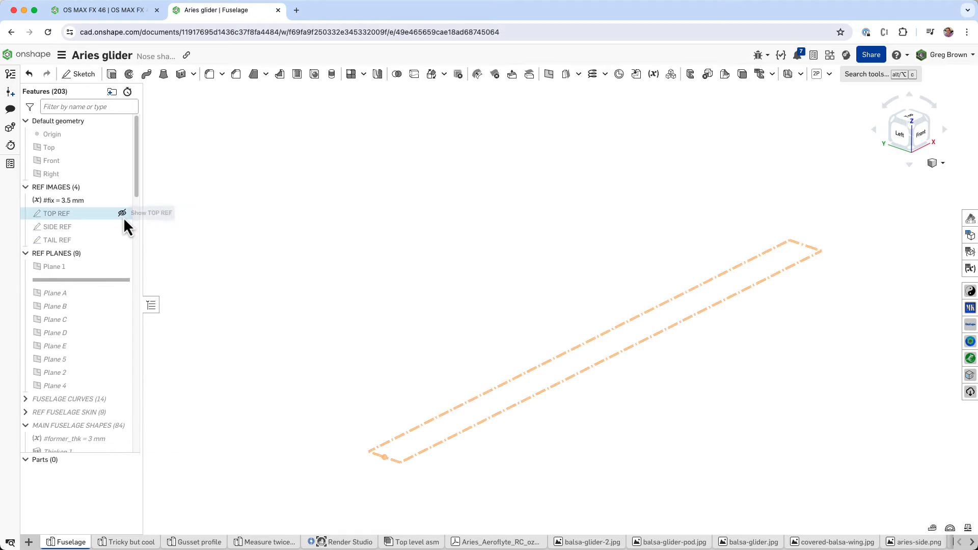
Step: Show the TOP REF and TAIL REF reference sketches, leaving SIDE REF hidden
{"action": "left_click", "coordinate": [122, 214]}
{"action": "left_click", "coordinate": [122, 226]}
{"action": "left_click", "coordinate": [122, 239]}
{"action": "right_click_drag", "start_coordinate": [354, 251], "coordinate": [314, 237]}
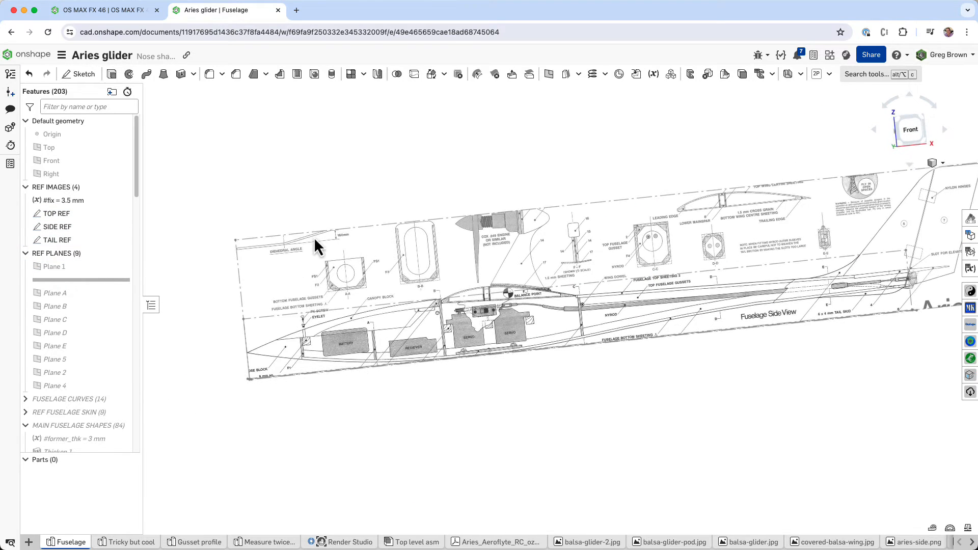
{"action": "left_click", "coordinate": [122, 226]}
{"action": "mouse_move", "coordinate": [434, 267]}
{"action": "right_mouse_down"}
{"action": "mouse_move", "coordinate": [464, 305]}
{"action": "mouse_move", "coordinate": [442, 273]}
{"action": "mouse_move", "coordinate": [450, 254]}
{"action": "mouse_move", "coordinate": [496, 244]}
{"action": "mouse_move", "coordinate": [495, 257]}
{"action": "right_mouse_up"}
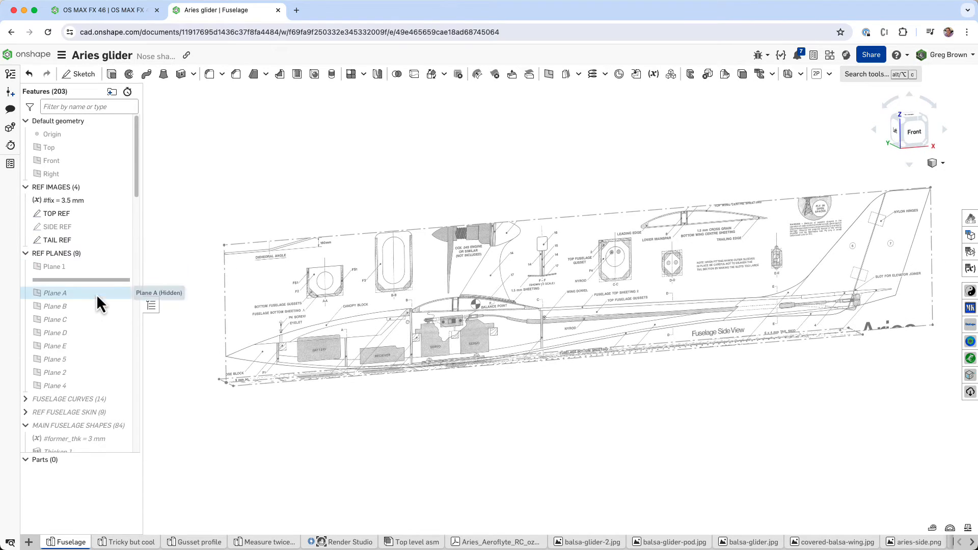
Step: Roll the feature history forward to just after Plane 4 and display all planes over the reference drawings
{"action": "right_click", "coordinate": [89, 389]}
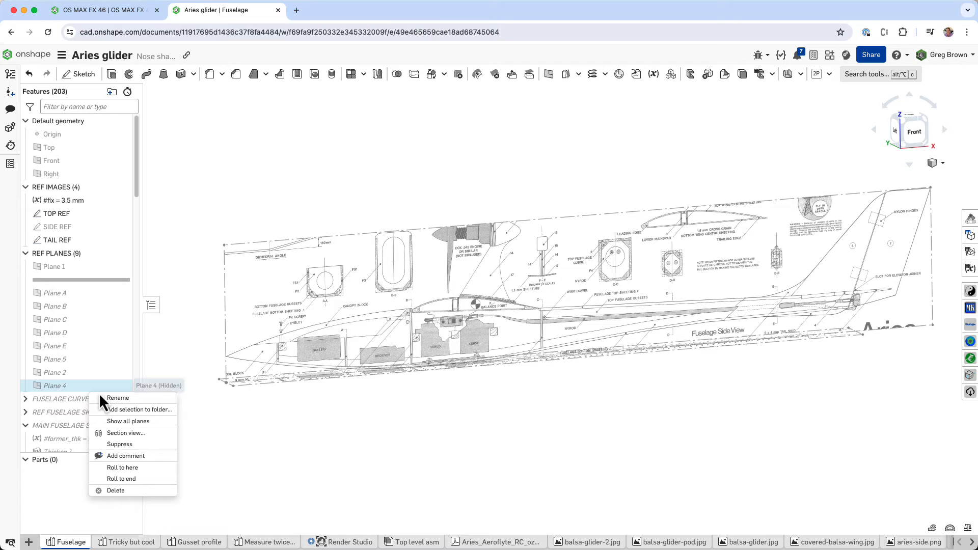
{"action": "left_click", "coordinate": [149, 468]}
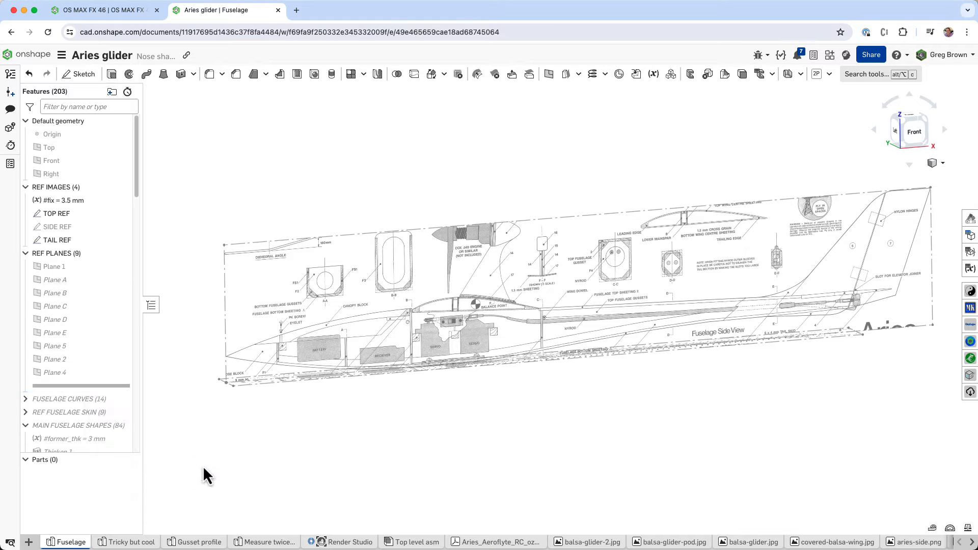
{"action": "key", "text": "p"}
{"action": "right_click_drag", "start_coordinate": [465, 360], "coordinate": [715, 327]}
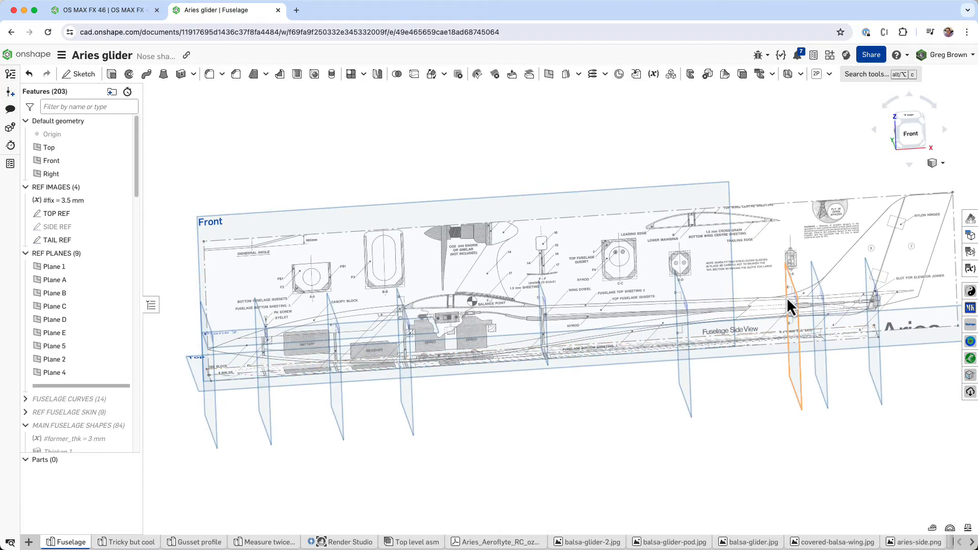
{"action": "scroll", "coordinate": [788, 306], "scroll_direction": "up", "scroll_amount": 5}
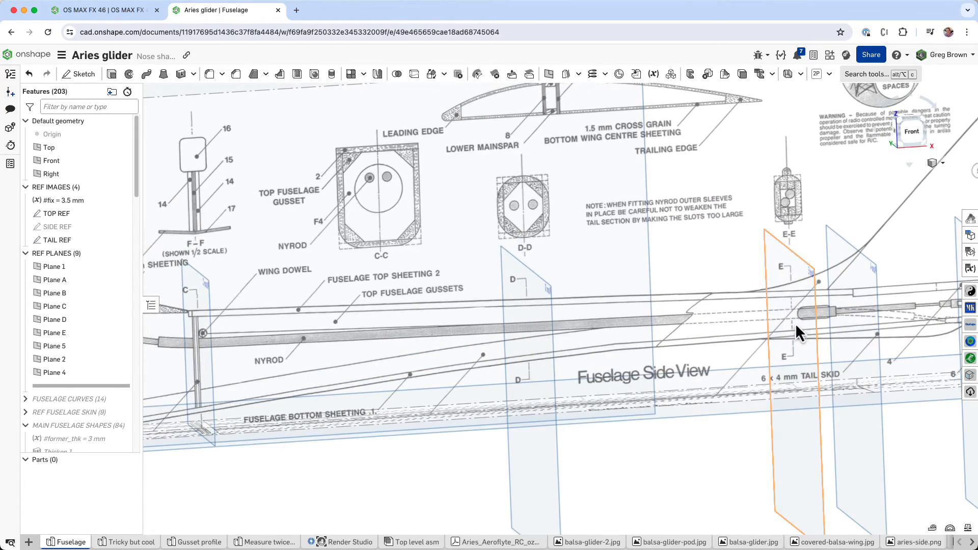
{"action": "scroll", "coordinate": [786, 316], "scroll_direction": "down", "scroll_amount": 3}
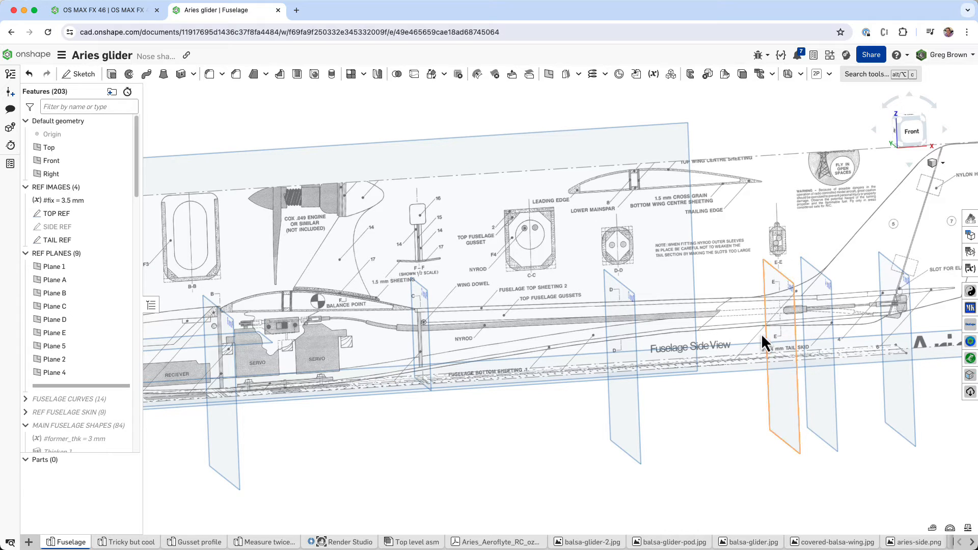
Step: Expand the FUSELAGE CURVES folder and roll the feature history forward to just after Bridging curve 2
{"action": "scroll", "coordinate": [601, 351], "scroll_direction": "down", "scroll_amount": 5}
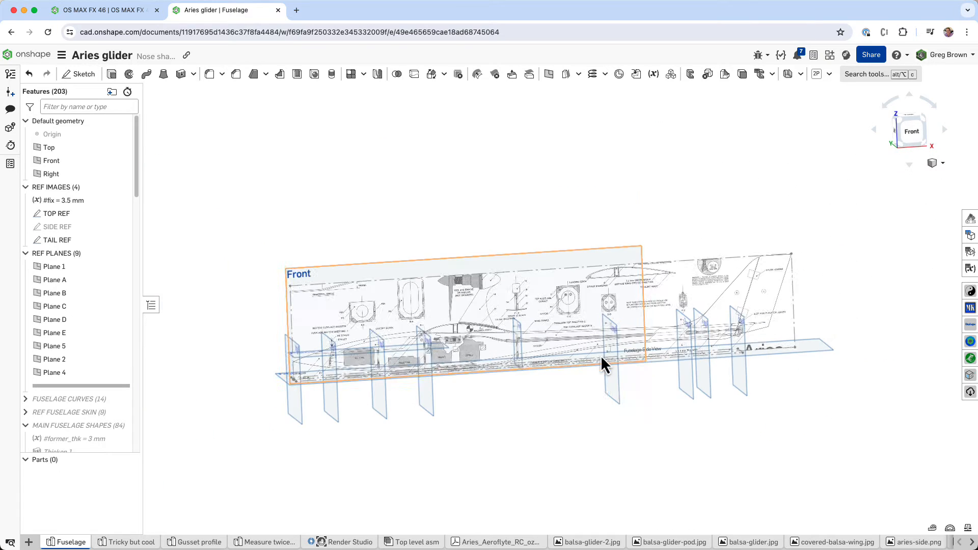
{"action": "scroll", "coordinate": [102, 342], "scroll_direction": "down", "scroll_amount": 2}
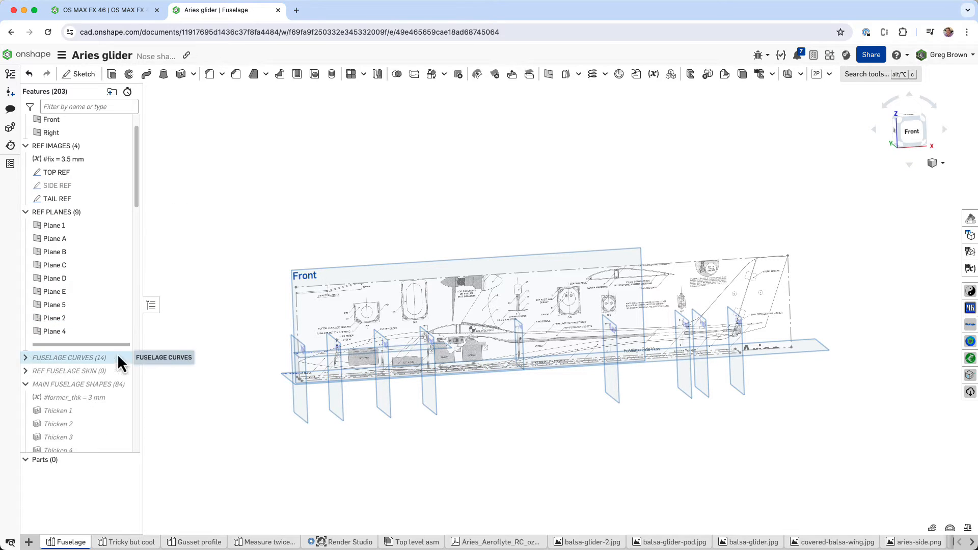
{"action": "left_click", "coordinate": [26, 358]}
{"action": "scroll", "coordinate": [63, 362], "scroll_direction": "down", "scroll_amount": 5}
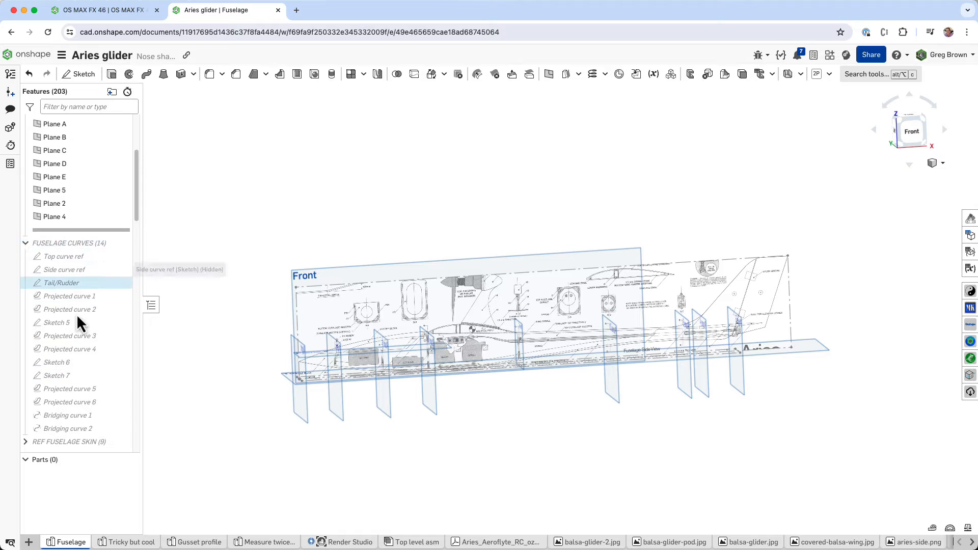
{"action": "right_click", "coordinate": [91, 428]}
{"action": "left_click", "coordinate": [154, 484]}
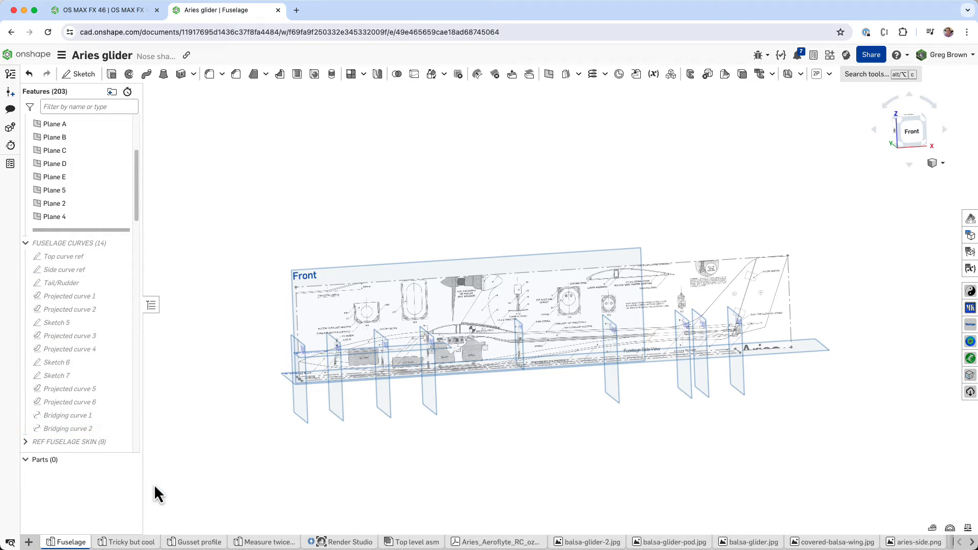
Step: Show all hidden sketches with the planes turned off, in a straight front view
{"action": "right_click", "coordinate": [235, 358]}
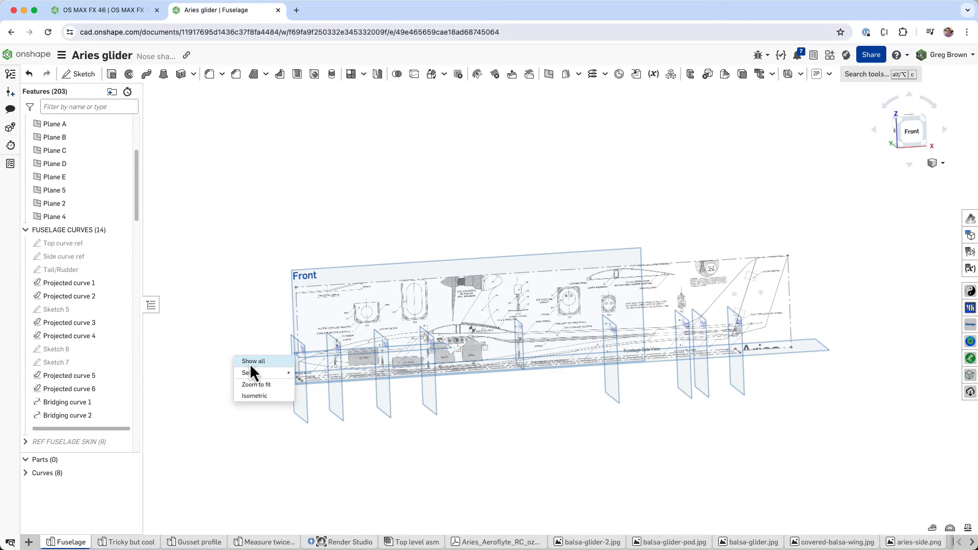
{"action": "left_click", "coordinate": [253, 361]}
{"action": "key", "text": "p"}
{"action": "right_click_drag", "start_coordinate": [416, 331], "coordinate": [405, 327]}
{"action": "left_click", "coordinate": [915, 127]}
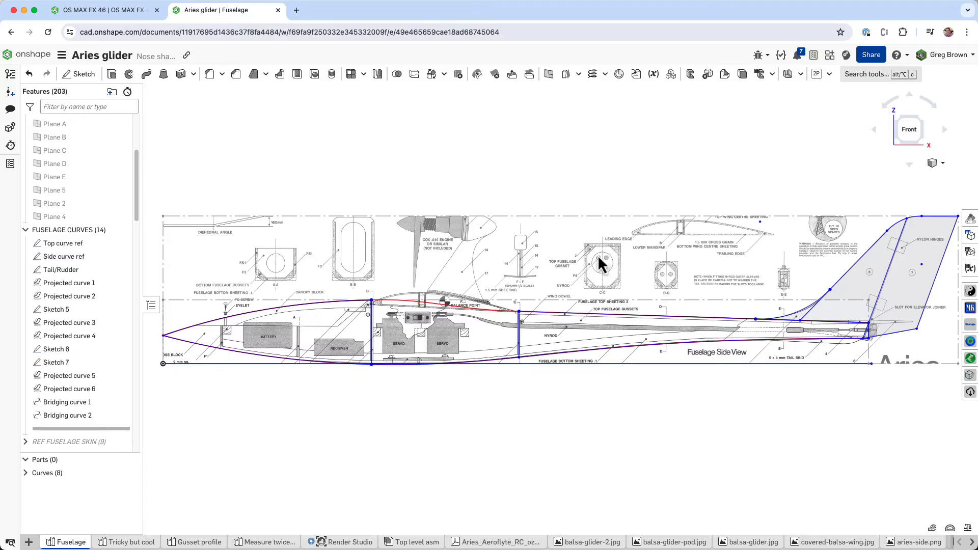
Step: Examine the projected and bridging curves against the reference drawing from several angles, including the tail end and the wing seat area
{"action": "mouse_move", "coordinate": [347, 371]}
{"action": "right_mouse_down"}
{"action": "mouse_move", "coordinate": [373, 379]}
{"action": "mouse_move", "coordinate": [372, 393]}
{"action": "mouse_move", "coordinate": [570, 311]}
{"action": "mouse_move", "coordinate": [583, 327]}
{"action": "mouse_move", "coordinate": [550, 326]}
{"action": "right_mouse_up"}
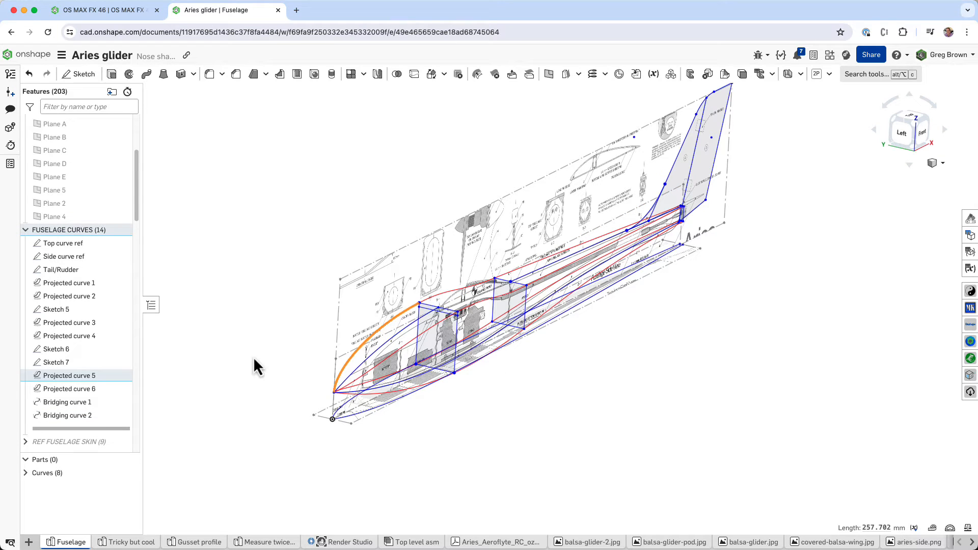
{"action": "right_click_drag", "start_coordinate": [339, 346], "coordinate": [449, 319]}
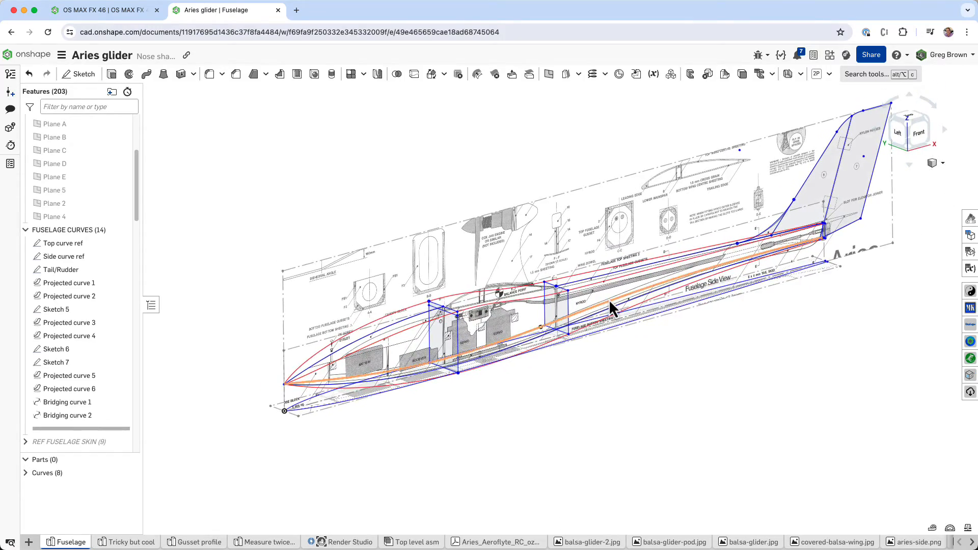
{"action": "scroll", "coordinate": [677, 295], "scroll_direction": "up", "scroll_amount": 10}
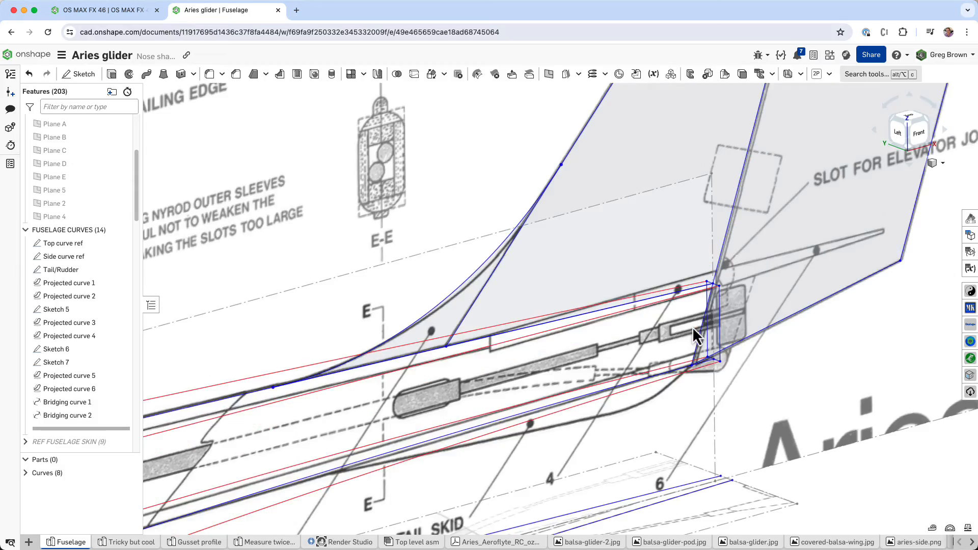
{"action": "mouse_move", "coordinate": [632, 317]}
{"action": "right_mouse_down"}
{"action": "mouse_move", "coordinate": [624, 317]}
{"action": "mouse_move", "coordinate": [633, 319]}
{"action": "right_mouse_up"}
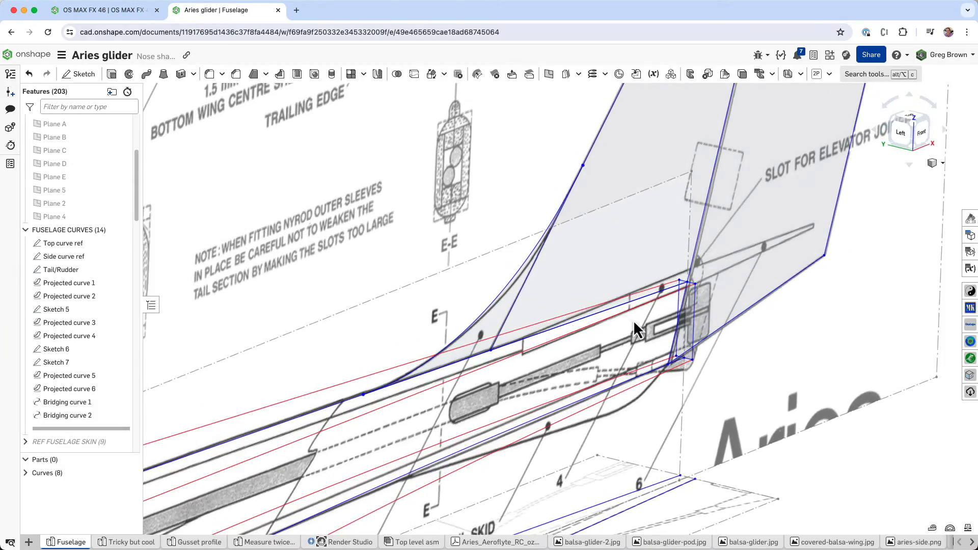
{"action": "scroll", "coordinate": [591, 277], "scroll_direction": "down", "scroll_amount": 10}
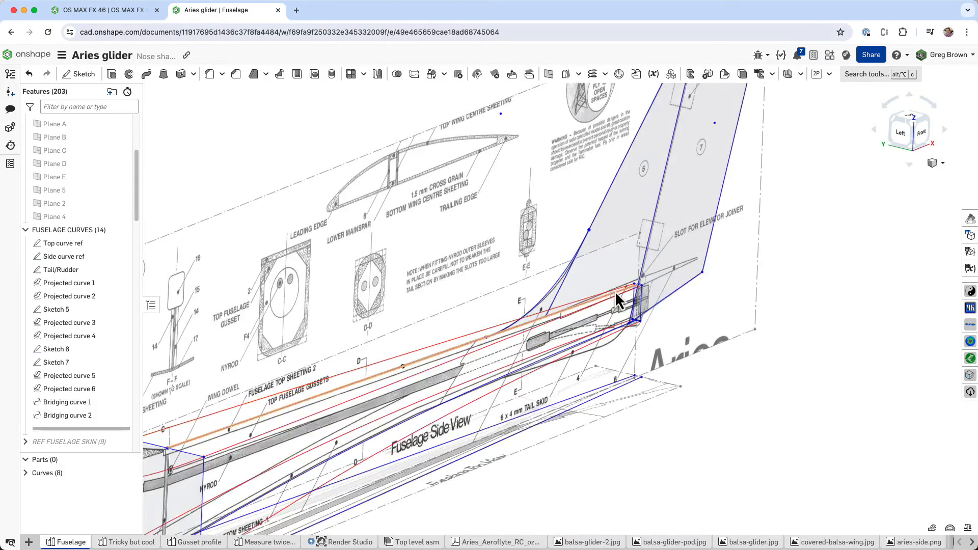
{"action": "middle_click_drag", "start_coordinate": [659, 297], "coordinate": [732, 277]}
{"action": "right_click_drag", "start_coordinate": [733, 277], "coordinate": [708, 265]}
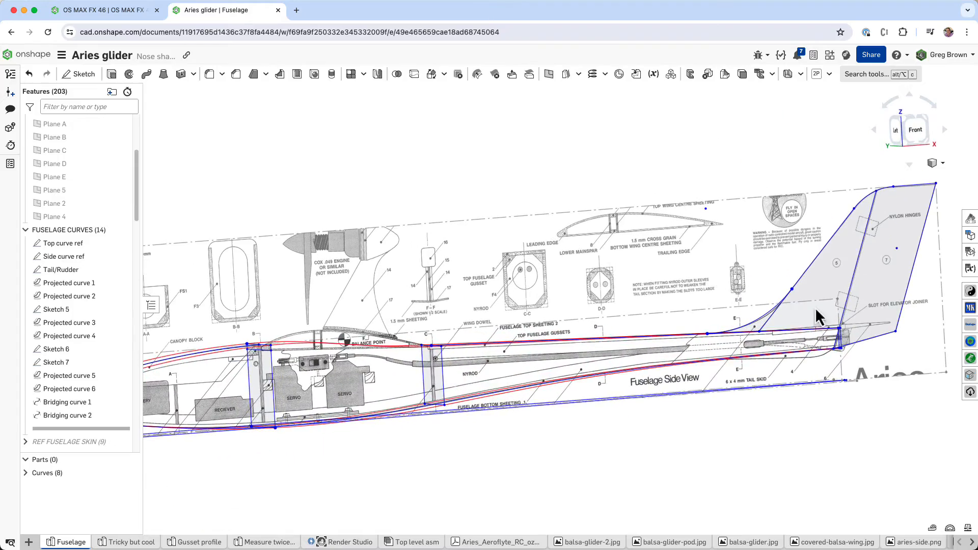
{"action": "right_click_drag", "start_coordinate": [814, 307], "coordinate": [426, 348]}
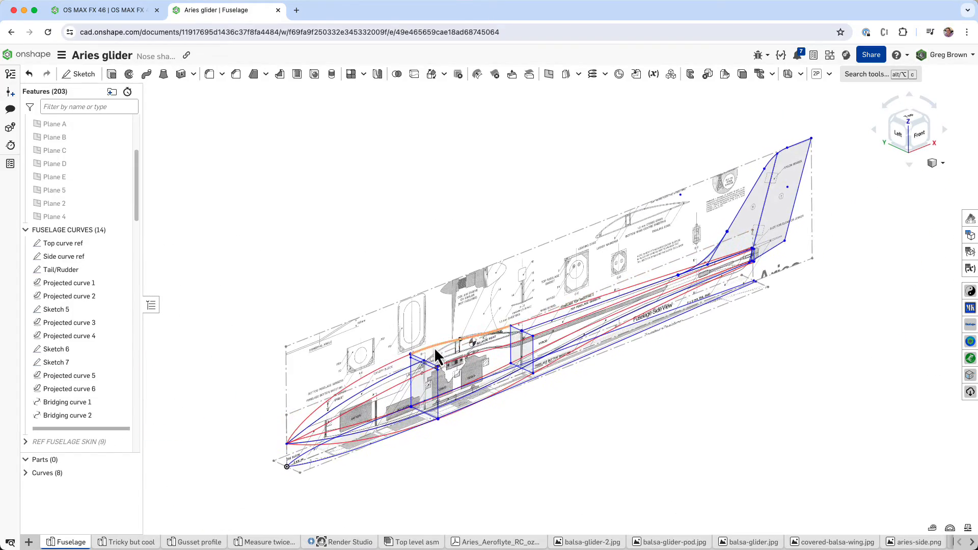
{"action": "left_click", "coordinate": [435, 350]}
{"action": "left_click", "coordinate": [326, 280]}
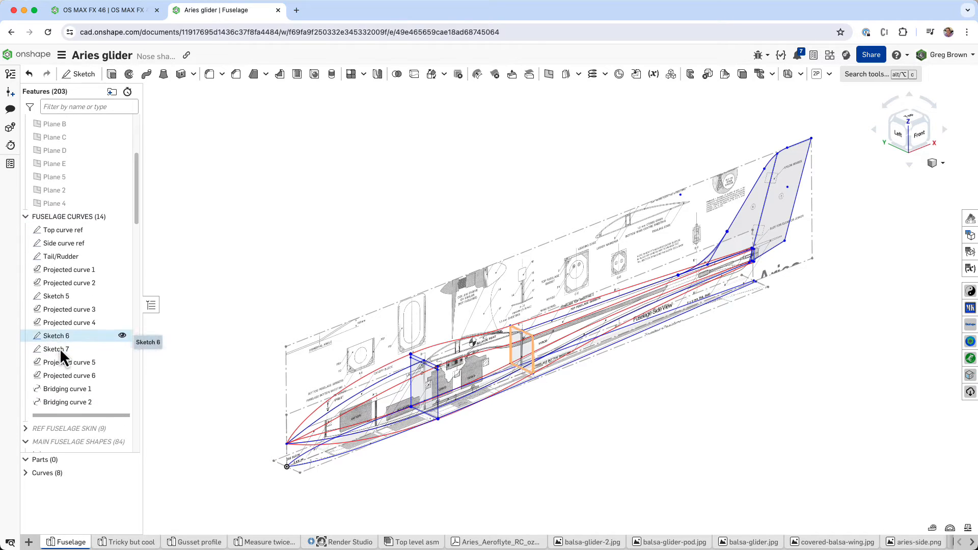
Step: Expand the REF FUSELAGE SKIN folder and roll the feature history forward to just after Sketch 3
{"action": "scroll", "coordinate": [61, 348], "scroll_direction": "down", "scroll_amount": 5}
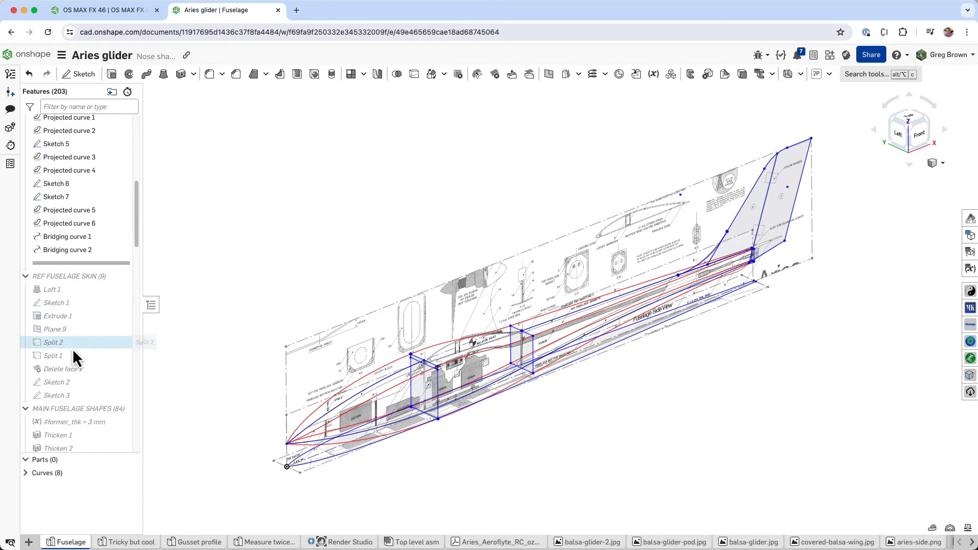
{"action": "scroll", "coordinate": [77, 371], "scroll_direction": "down", "scroll_amount": 1}
{"action": "right_click", "coordinate": [79, 388]}
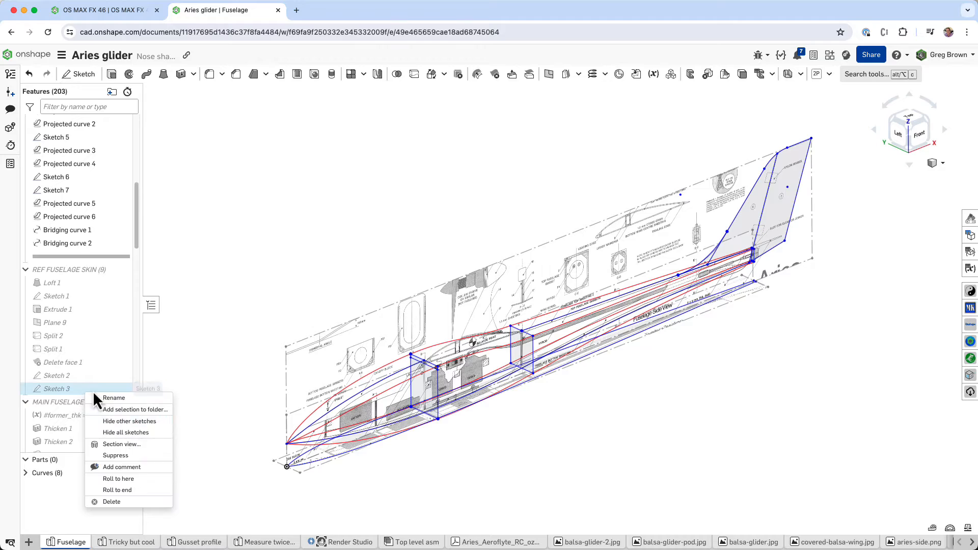
{"action": "left_click", "coordinate": [140, 480]}
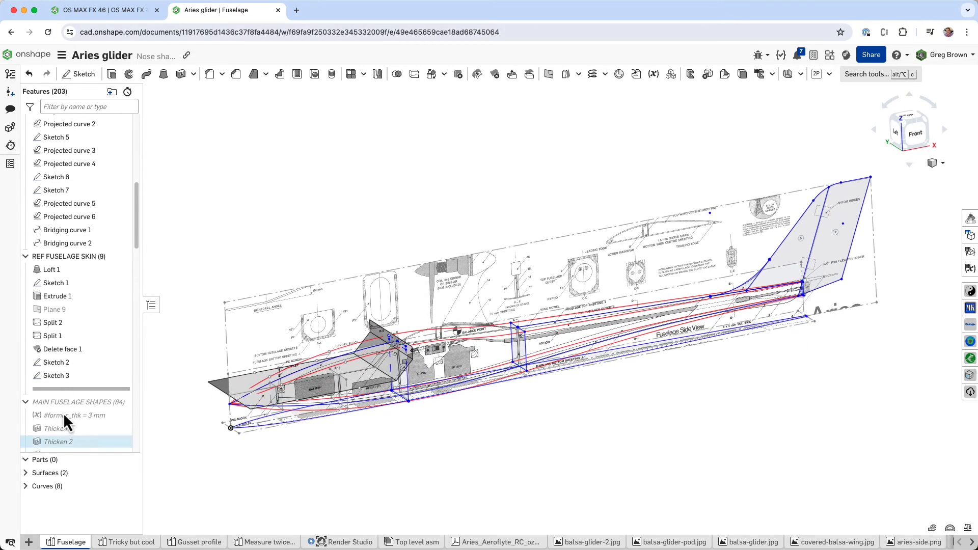
Step: Show the Fuselage Skin surface together with the Cockpit cutting tool surface
{"action": "scroll", "coordinate": [92, 417], "scroll_direction": "down", "scroll_amount": 10}
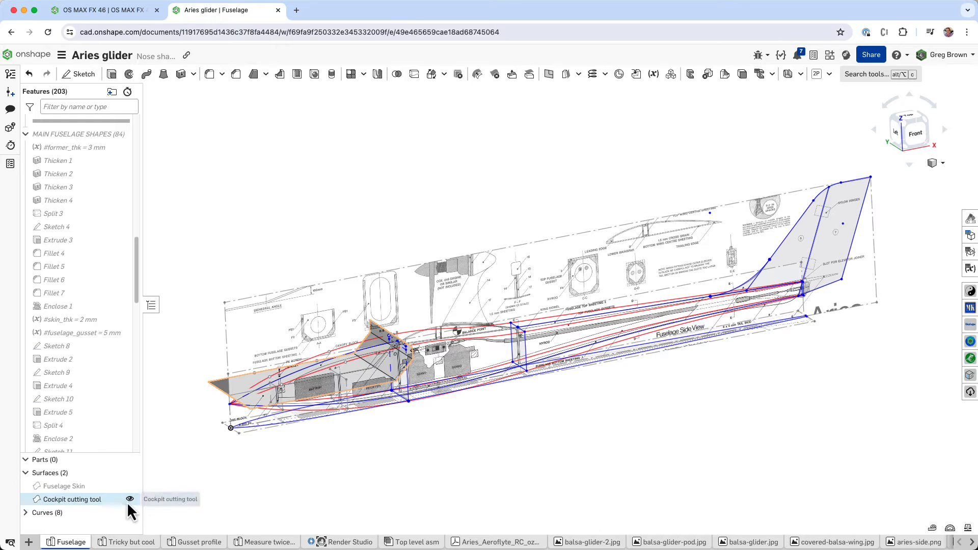
{"action": "left_click", "coordinate": [130, 487]}
{"action": "right_click_drag", "start_coordinate": [387, 448], "coordinate": [333, 380]}
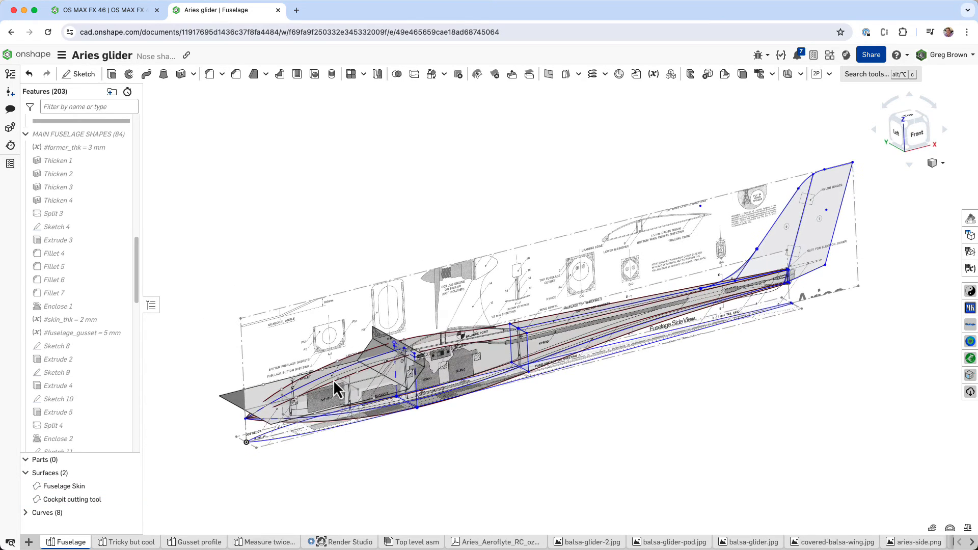
Step: Hide the TOP REF, SIDE REF and TAIL REF reference sketches
{"action": "scroll", "coordinate": [79, 274], "scroll_direction": "up", "scroll_amount": 10}
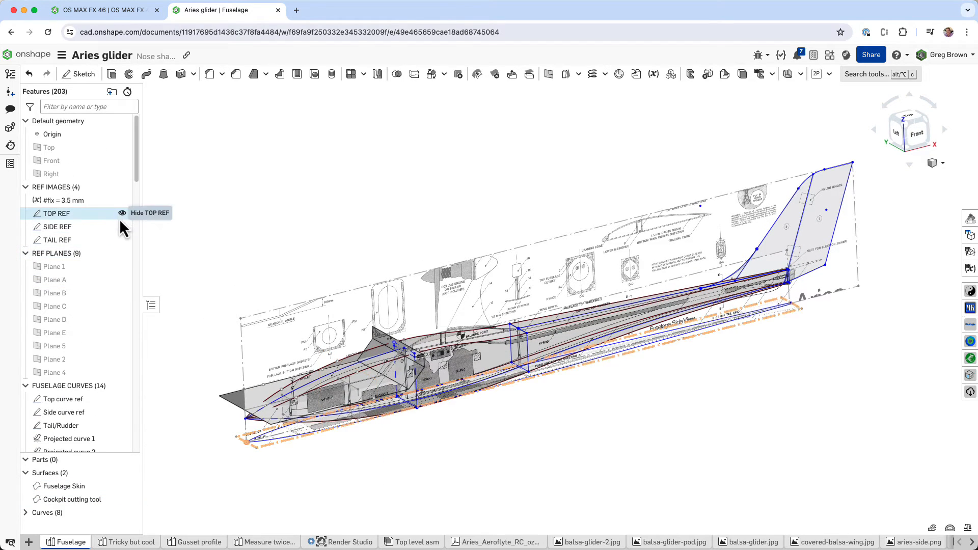
{"action": "left_click", "coordinate": [120, 217]}
{"action": "left_click", "coordinate": [119, 227]}
{"action": "left_click", "coordinate": [118, 239]}
Step: Select the faces of the Cockpit cutting tool surface and inspect how it crosses the nose of the fuselage skin
{"action": "right_click_drag", "start_coordinate": [296, 261], "coordinate": [222, 402]}
{"action": "left_click", "coordinate": [207, 329]}
{"action": "left_click", "coordinate": [380, 306]}
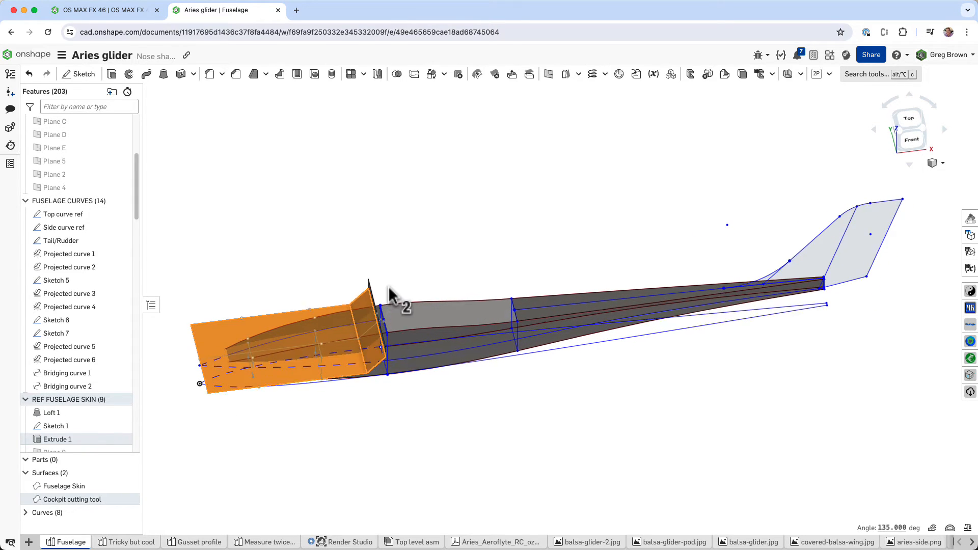
{"action": "mouse_move", "coordinate": [389, 289]}
{"action": "right_mouse_down"}
{"action": "mouse_move", "coordinate": [406, 288]}
{"action": "mouse_move", "coordinate": [377, 301]}
{"action": "mouse_move", "coordinate": [399, 262]}
{"action": "mouse_move", "coordinate": [430, 264]}
{"action": "mouse_move", "coordinate": [377, 301]}
{"action": "mouse_move", "coordinate": [451, 271]}
{"action": "mouse_move", "coordinate": [443, 273]}
{"action": "mouse_move", "coordinate": [455, 293]}
{"action": "mouse_move", "coordinate": [451, 262]}
{"action": "right_mouse_up"}
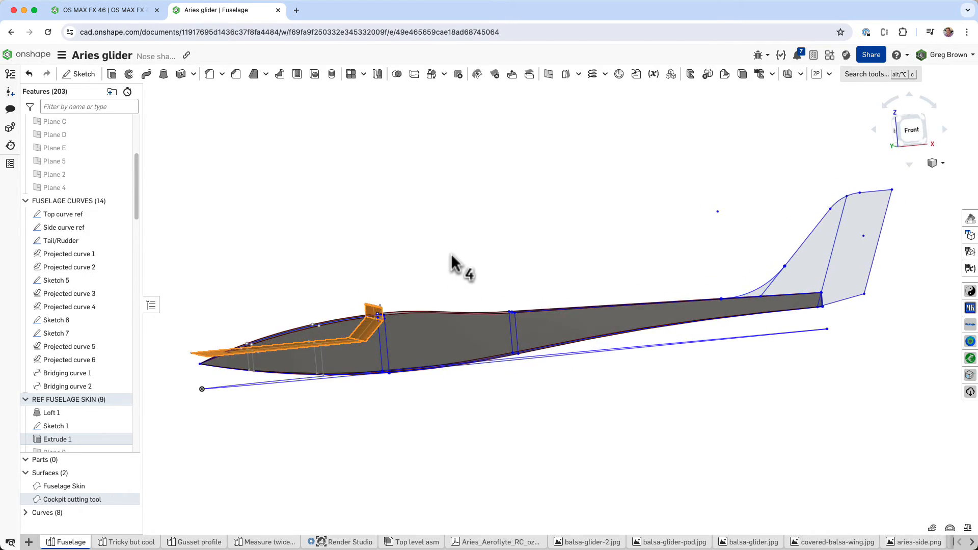
Step: Collapse the REF FUSELAGE SKIN, FUSELAGE CURVES, REF PLANES and REF IMAGES folders in the feature list
{"action": "scroll", "coordinate": [91, 343], "scroll_direction": "down", "scroll_amount": 5}
{"action": "scroll", "coordinate": [92, 343], "scroll_direction": "down", "scroll_amount": 2}
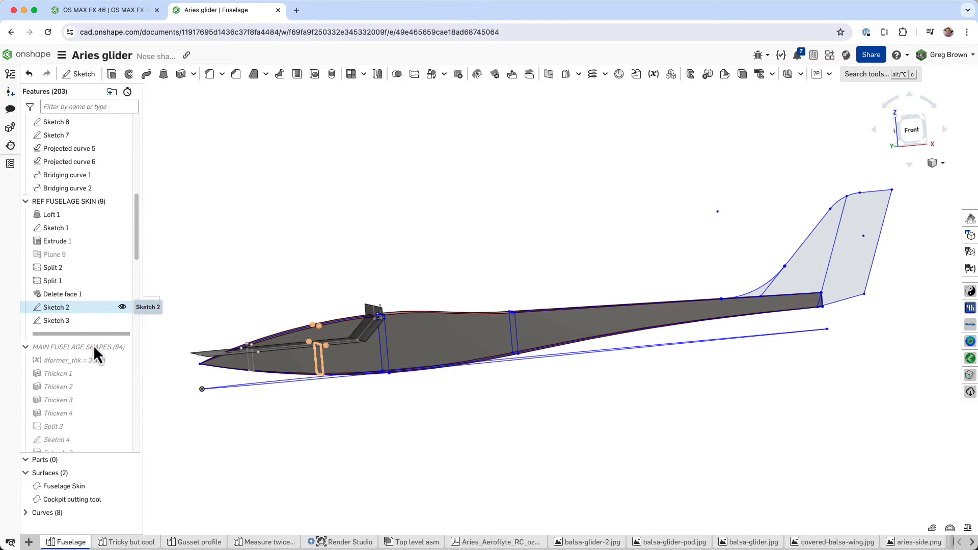
{"action": "left_click", "coordinate": [26, 164]}
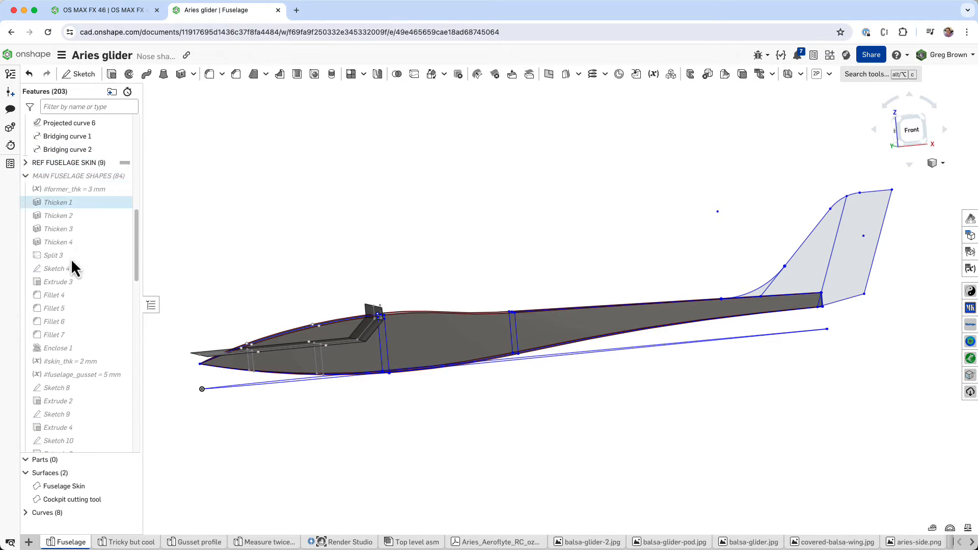
{"action": "scroll", "coordinate": [80, 285], "scroll_direction": "up", "scroll_amount": 6}
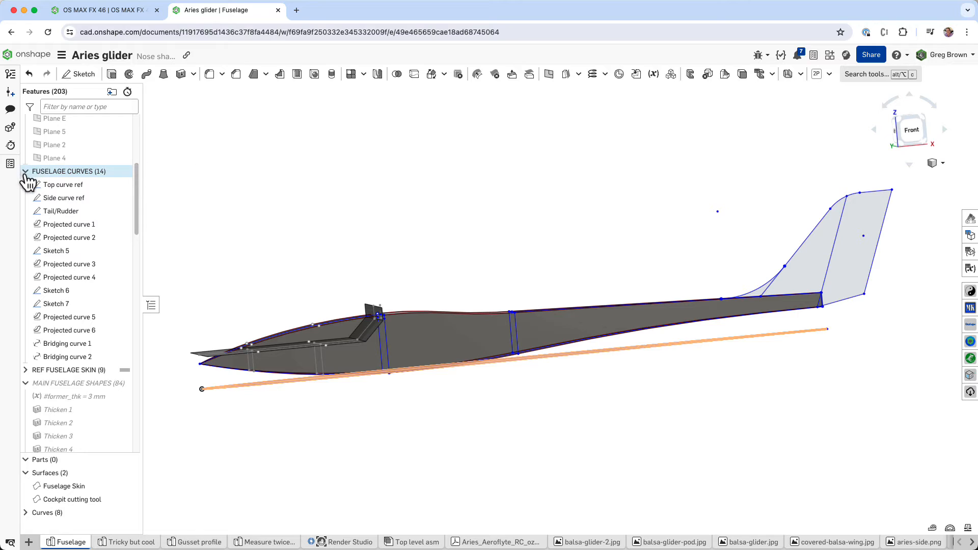
{"action": "left_click", "coordinate": [26, 172]}
{"action": "scroll", "coordinate": [75, 280], "scroll_direction": "up", "scroll_amount": 3}
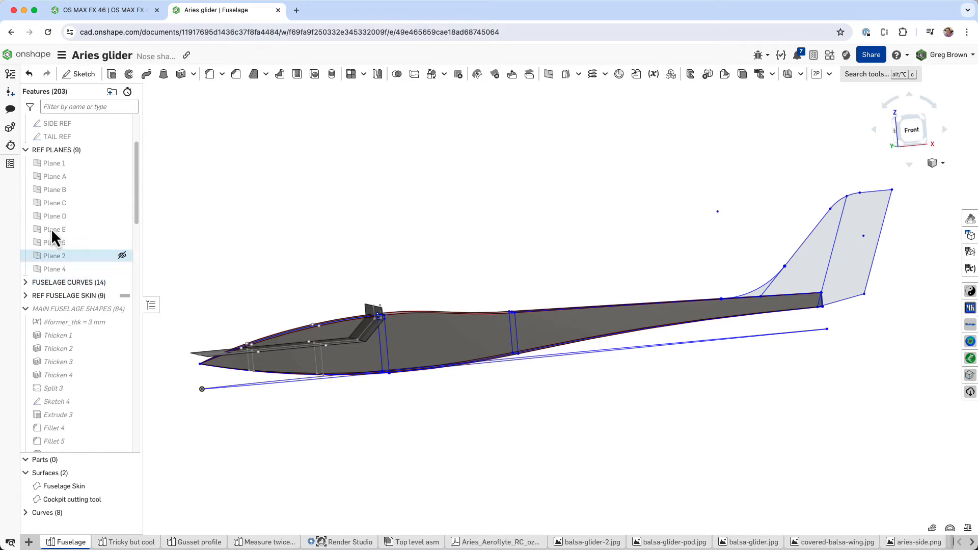
{"action": "left_click", "coordinate": [25, 150]}
{"action": "scroll", "coordinate": [60, 226], "scroll_direction": "up", "scroll_amount": 3}
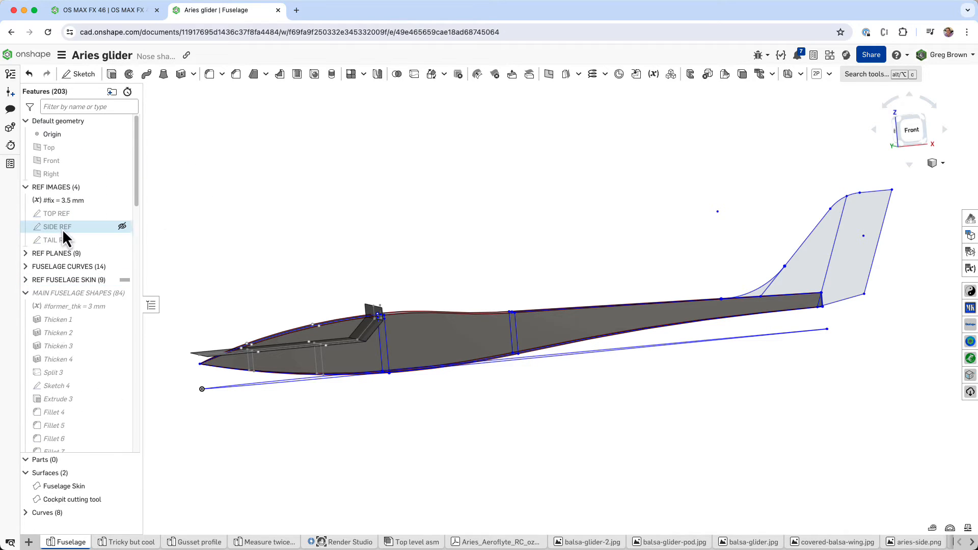
{"action": "left_click", "coordinate": [27, 187]}
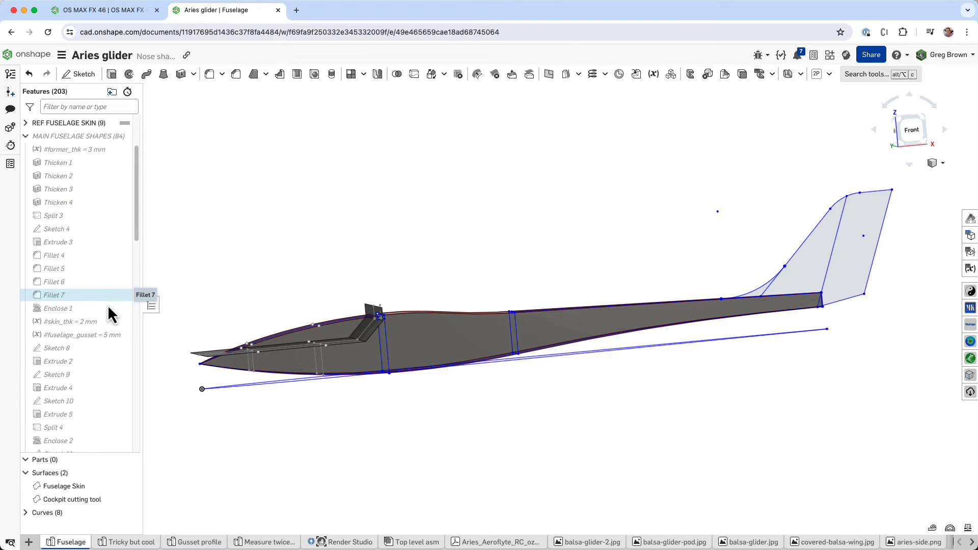
Step: Roll the feature history forward to just after Move face 2 in the MAIN FUSELAGE SHAPES folder
{"action": "scroll", "coordinate": [108, 304], "scroll_direction": "down", "scroll_amount": 5}
{"action": "scroll", "coordinate": [90, 185], "scroll_direction": "up", "scroll_amount": 3}
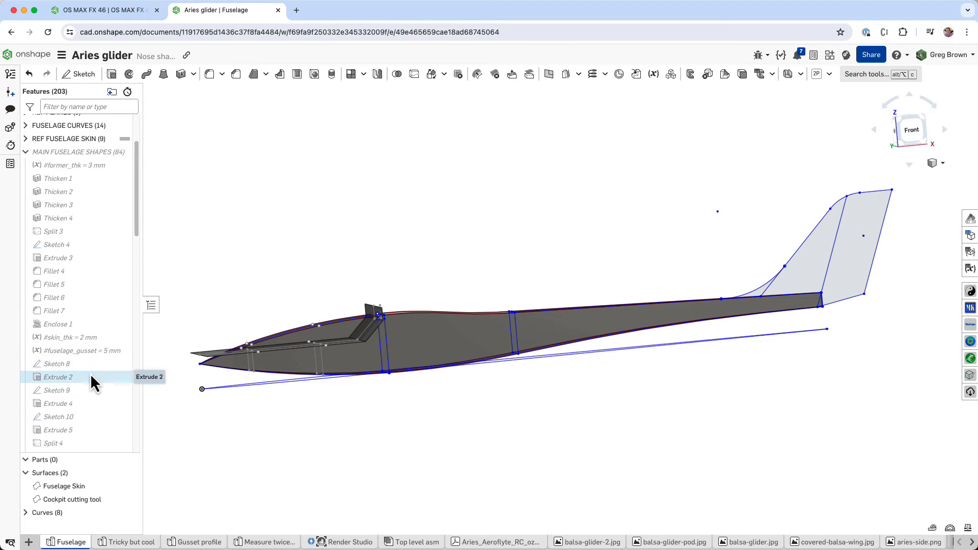
{"action": "scroll", "coordinate": [90, 381], "scroll_direction": "down", "scroll_amount": 4}
{"action": "scroll", "coordinate": [91, 374], "scroll_direction": "down", "scroll_amount": 7}
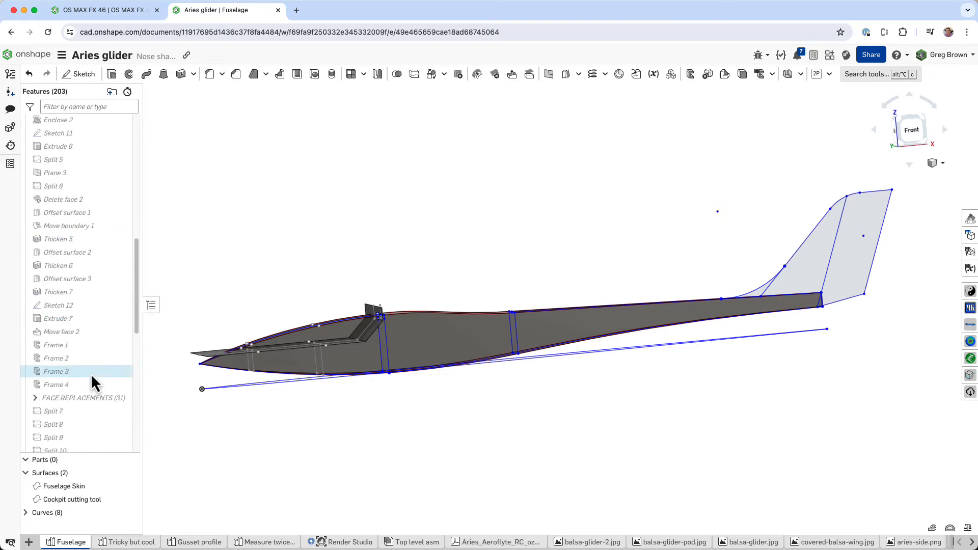
{"action": "right_click", "coordinate": [84, 276]}
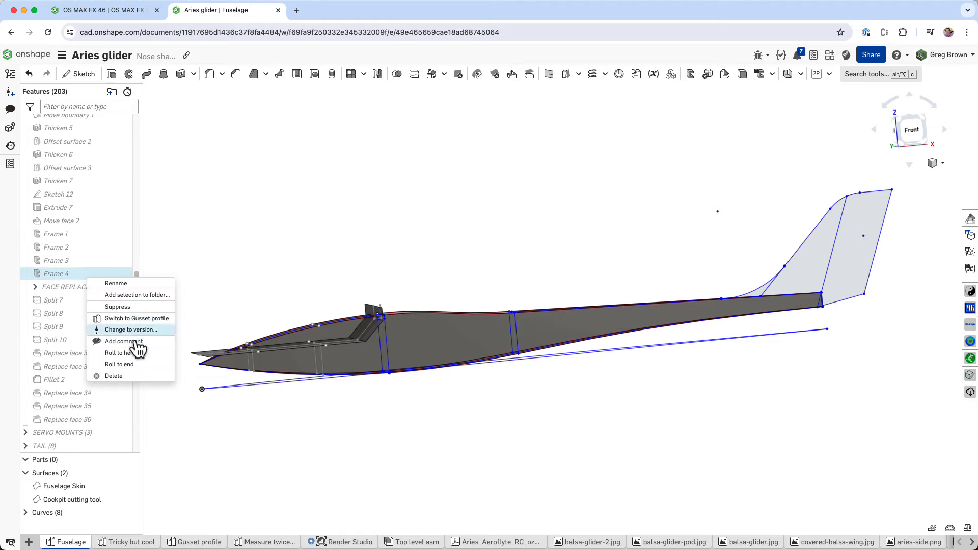
{"action": "right_click", "coordinate": [102, 222]}
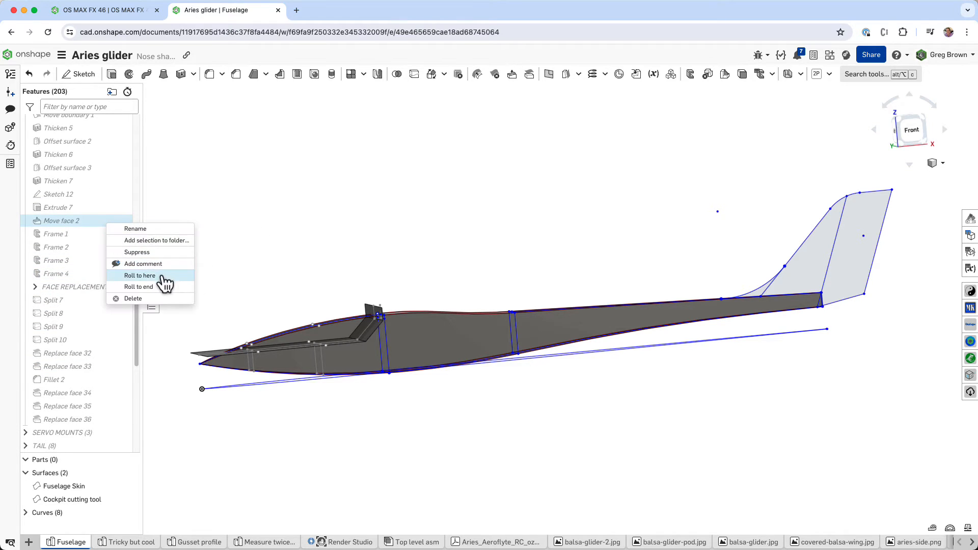
{"action": "left_click", "coordinate": [166, 278]}
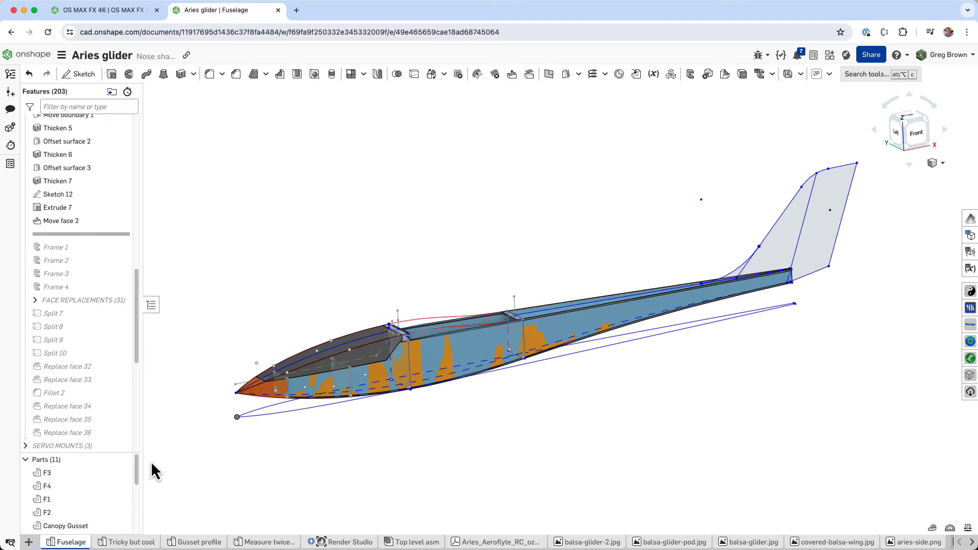
Step: Enlarge the parts list and hide the Fuselage Skin surface to expose the fuselage parts
{"action": "left_click_drag", "start_coordinate": [85, 453], "coordinate": [87, 385]}
{"action": "scroll", "coordinate": [102, 483], "scroll_direction": "down", "scroll_amount": 2}
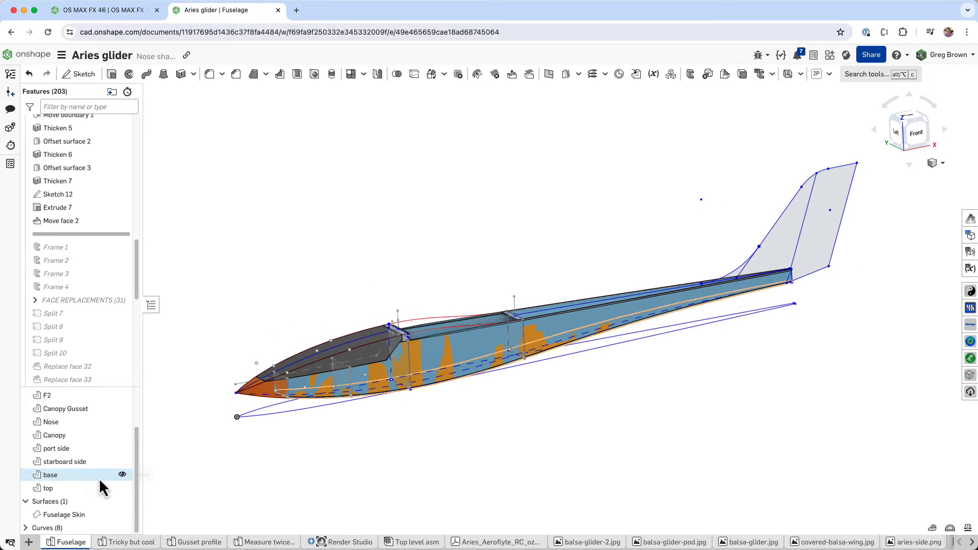
{"action": "right_click_drag", "start_coordinate": [330, 439], "coordinate": [359, 449]}
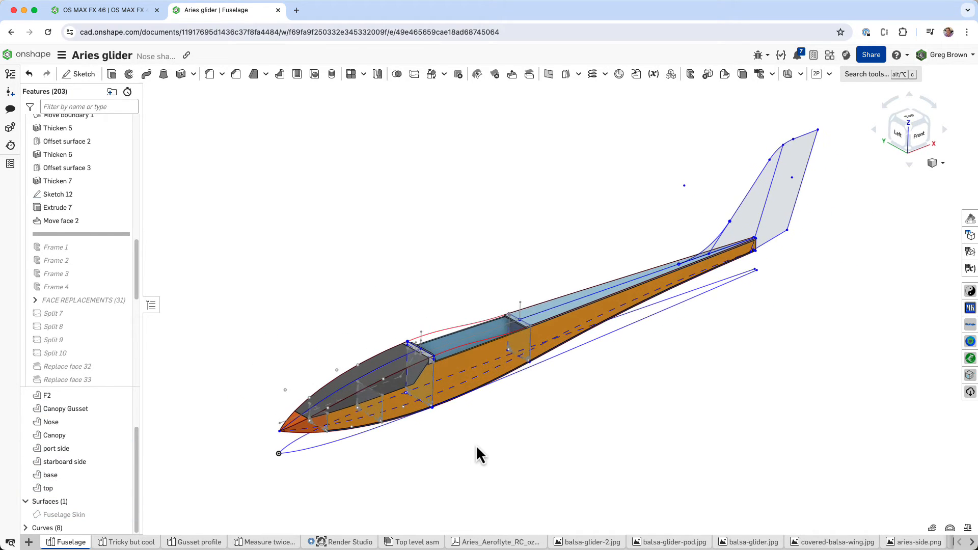
Step: Hide the sketches and inspect the bare fuselage parts around the nose, canopy and sides from several angles
{"action": "key", "text": "shift+h"}
{"action": "mouse_move", "coordinate": [359, 273]}
{"action": "right_mouse_down"}
{"action": "mouse_move", "coordinate": [376, 291]}
{"action": "mouse_move", "coordinate": [371, 301]}
{"action": "right_mouse_up"}
{"action": "scroll", "coordinate": [548, 341], "scroll_direction": "up", "scroll_amount": 5}
{"action": "right_click_drag", "start_coordinate": [518, 311], "coordinate": [505, 341]}
{"action": "left_click", "coordinate": [505, 341]}
{"action": "left_click", "coordinate": [397, 309]}
{"action": "right_click_drag", "start_coordinate": [438, 346], "coordinate": [554, 323]}
{"action": "left_click", "coordinate": [456, 420]}
{"action": "left_click", "coordinate": [353, 314]}
{"action": "left_click", "coordinate": [397, 232]}
{"action": "left_click", "coordinate": [582, 289]}
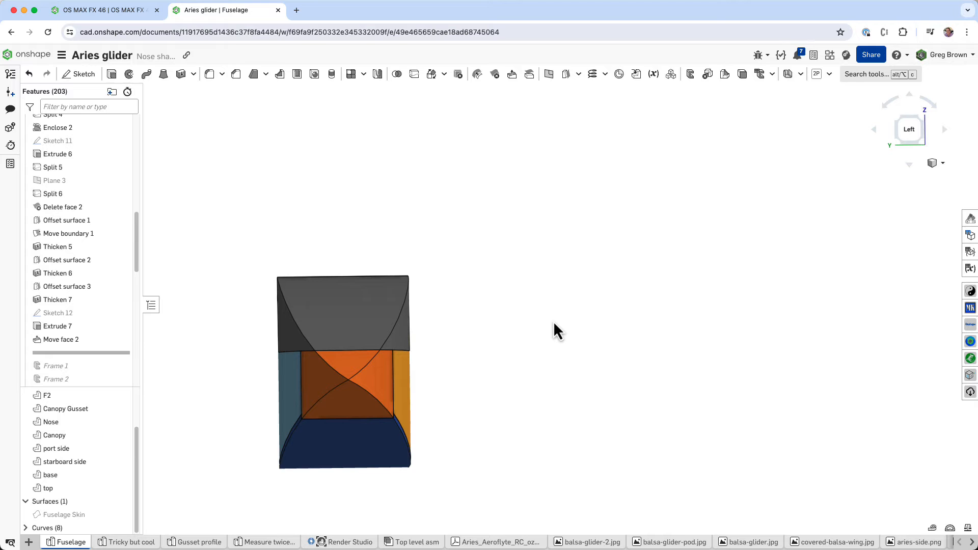
Step: Select the outer face of the port side part and examine its shape square-on and along its length
{"action": "right_click_drag", "start_coordinate": [565, 325], "coordinate": [549, 329]}
{"action": "left_click", "coordinate": [548, 357]}
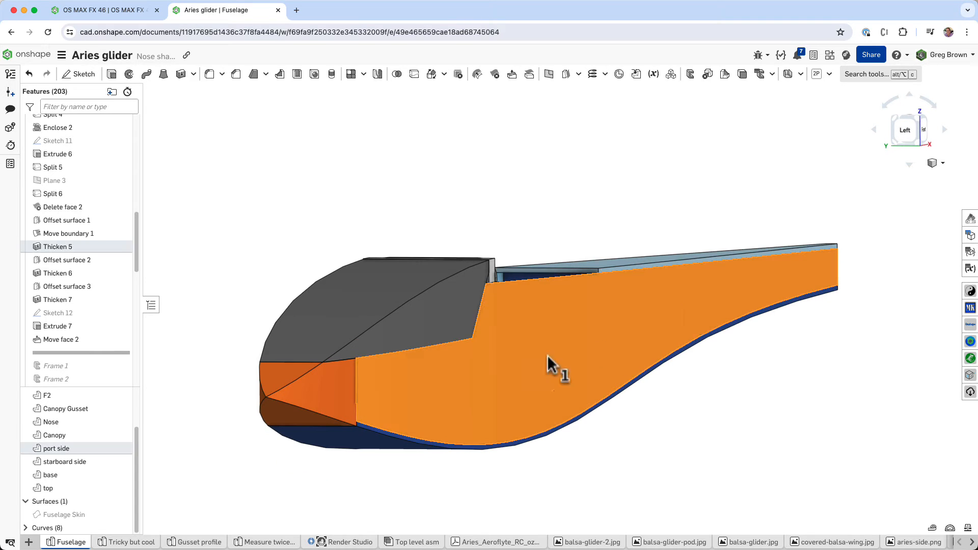
{"action": "right_click_drag", "start_coordinate": [691, 281], "coordinate": [684, 296]}
{"action": "key", "text": "n"}
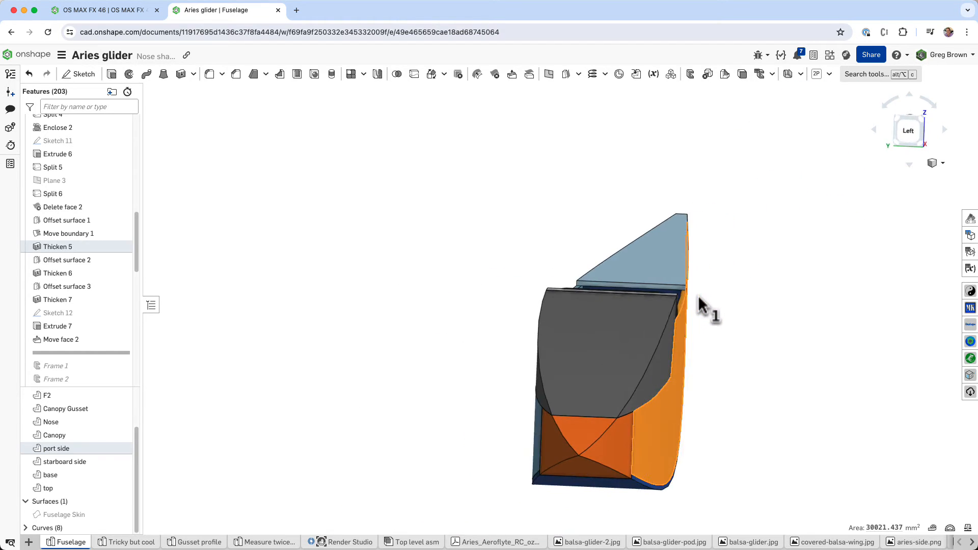
{"action": "mouse_move", "coordinate": [685, 288]}
{"action": "right_mouse_down"}
{"action": "mouse_move", "coordinate": [694, 281]}
{"action": "mouse_move", "coordinate": [702, 305]}
{"action": "mouse_move", "coordinate": [676, 312]}
{"action": "mouse_move", "coordinate": [696, 301]}
{"action": "right_mouse_up"}
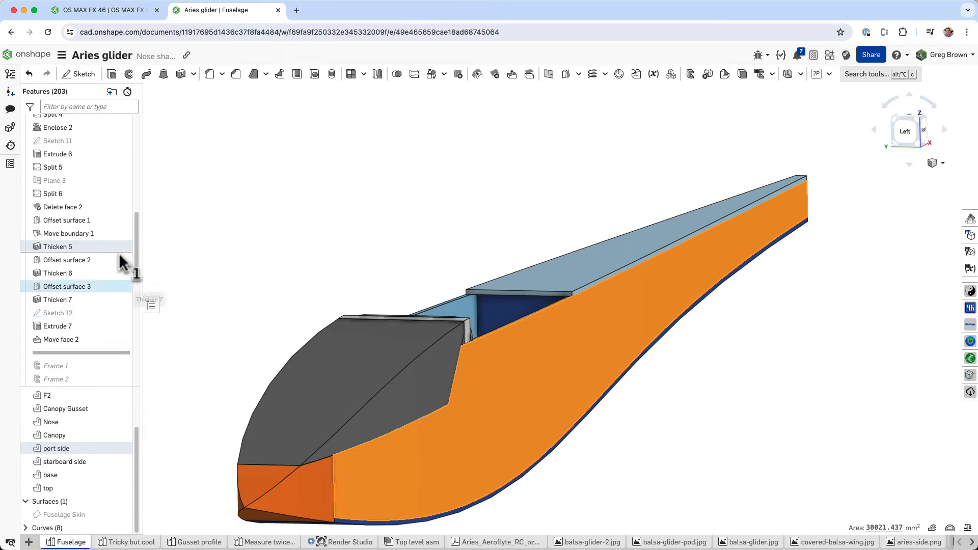
{"action": "left_click_drag", "start_coordinate": [137, 247], "coordinate": [137, 294]}
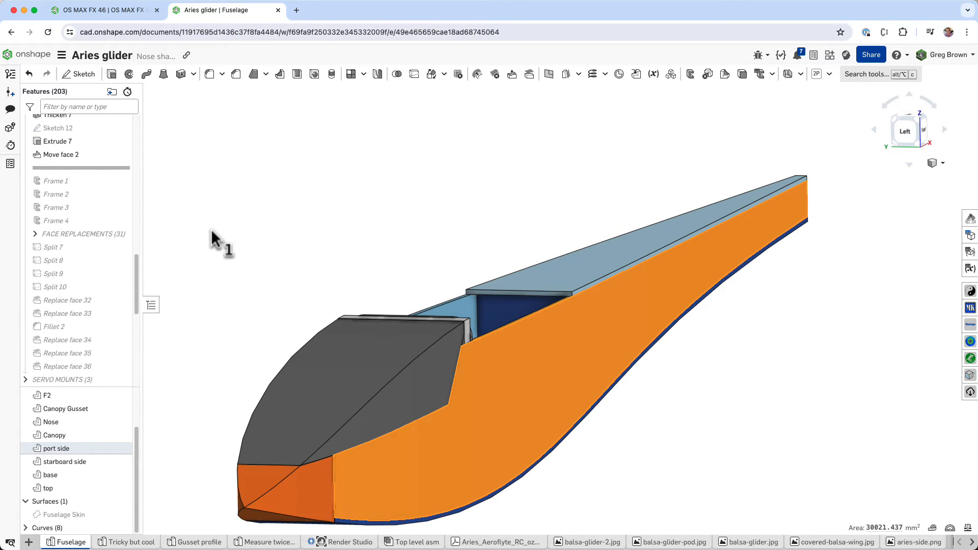
{"action": "left_click", "coordinate": [281, 229]}
Step: Hide the top and Canopy parts to expose the inside of the fuselage
{"action": "left_click", "coordinate": [551, 275]}
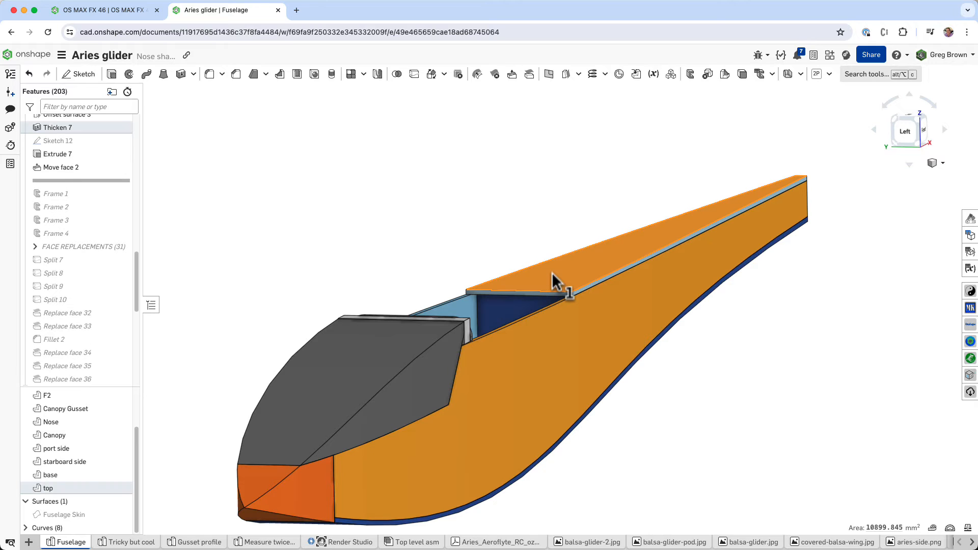
{"action": "key", "text": "y"}
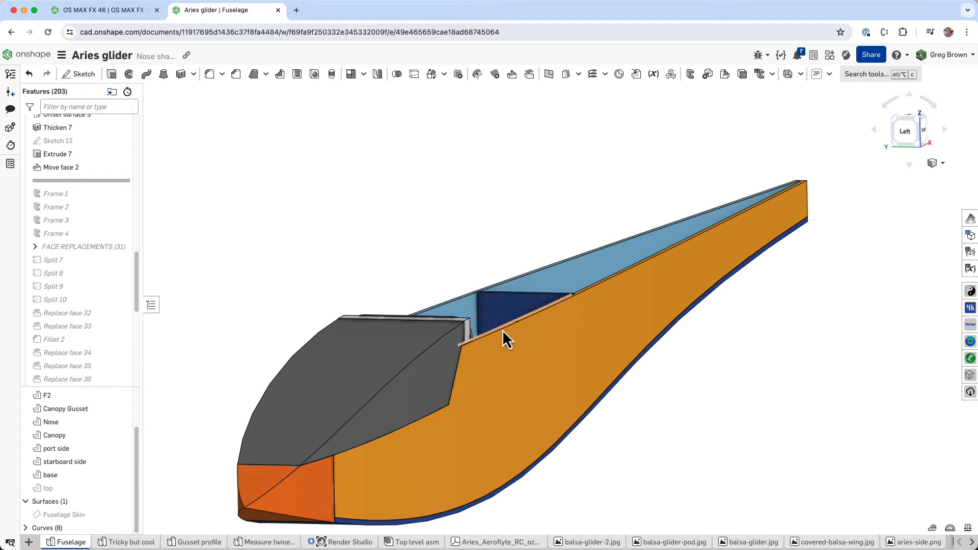
{"action": "right_click_drag", "start_coordinate": [502, 329], "coordinate": [509, 349]}
{"action": "right_click_drag", "start_coordinate": [416, 399], "coordinate": [528, 294]}
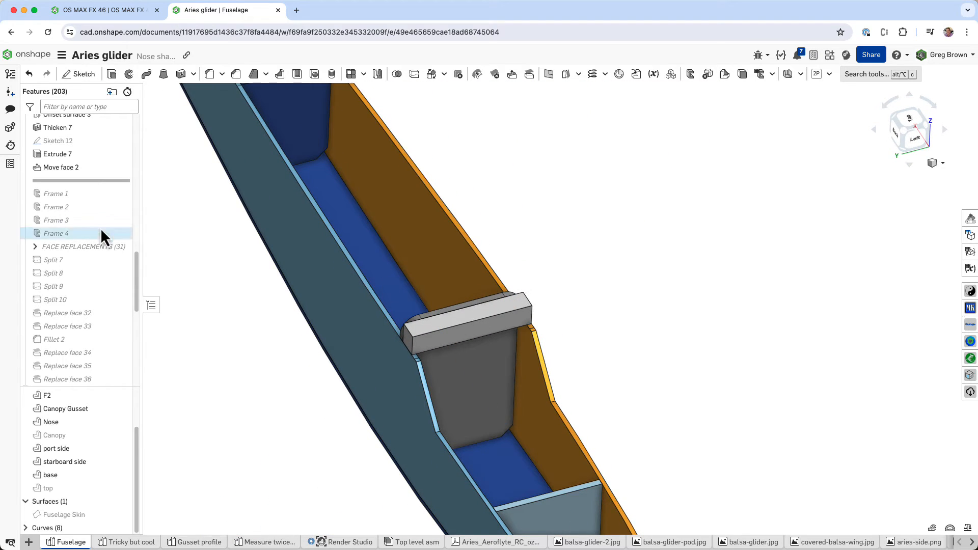
Step: Roll the feature history forward to just after Frame 4 and select the two lower gussets inside the fuselage
{"action": "left_click_drag", "start_coordinate": [100, 180], "coordinate": [91, 247]}
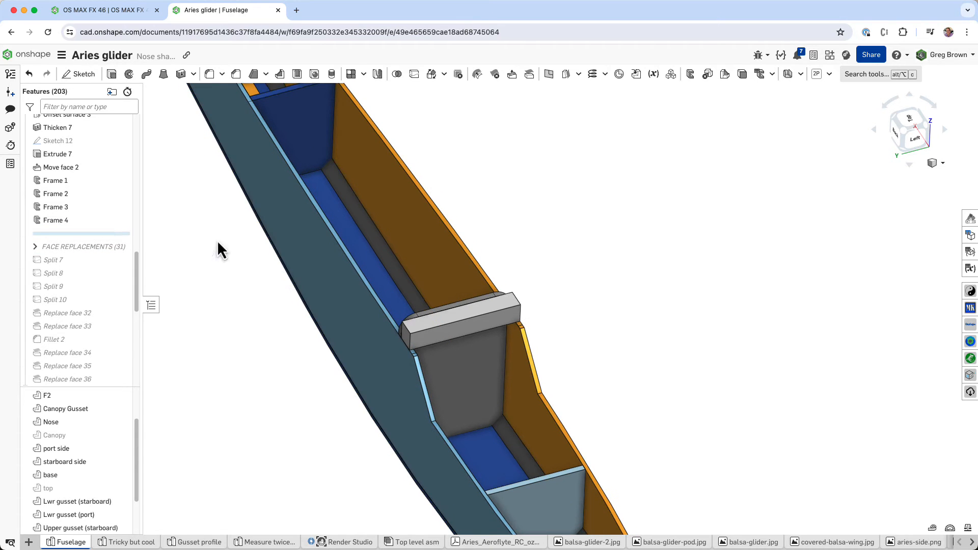
{"action": "left_click", "coordinate": [384, 258]}
{"action": "right_click_drag", "start_coordinate": [385, 258], "coordinate": [306, 267]}
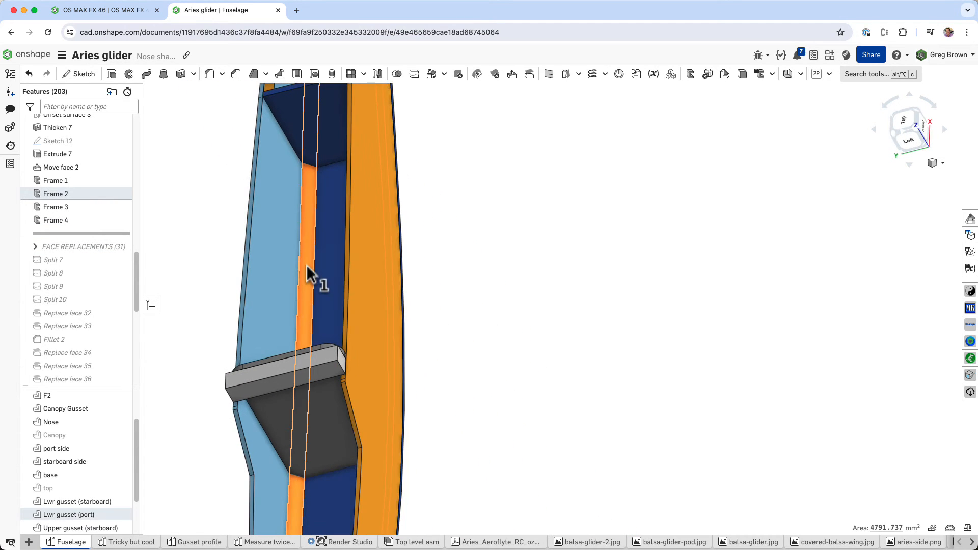
{"action": "left_click", "coordinate": [307, 267]}
{"action": "scroll", "coordinate": [429, 354], "scroll_direction": "down", "scroll_amount": 6}
{"action": "scroll", "coordinate": [435, 326], "scroll_direction": "up", "scroll_amount": 3}
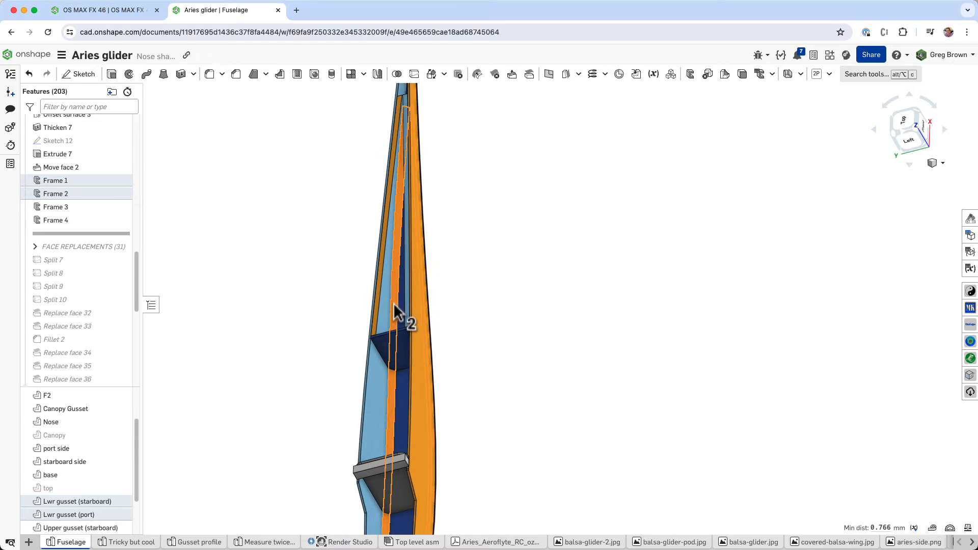
Step: Add both upper gussets to the selection, isolate all four gussets to examine their path, and end the isolation
{"action": "scroll", "coordinate": [368, 342], "scroll_direction": "up", "scroll_amount": 2}
{"action": "left_click", "coordinate": [359, 338]}
{"action": "right_click_drag", "start_coordinate": [359, 338], "coordinate": [441, 334]}
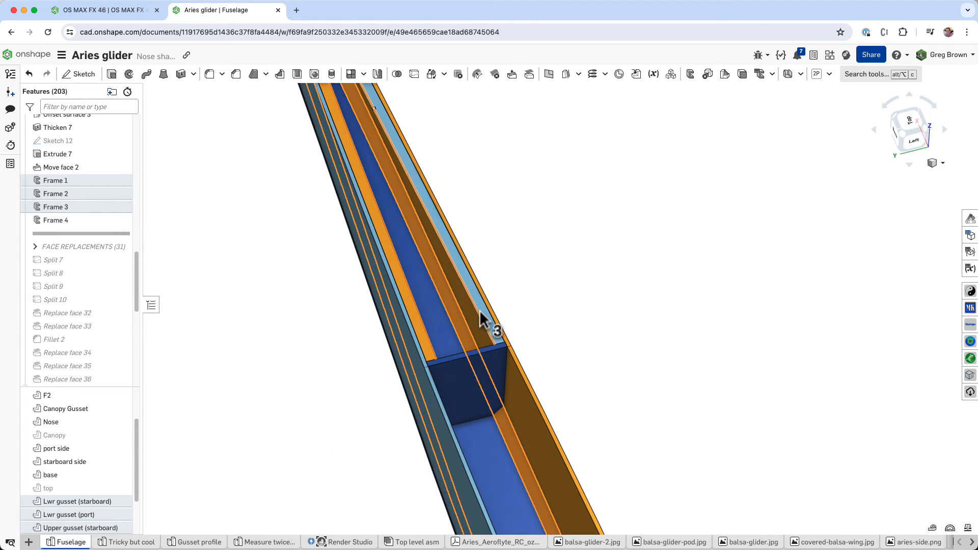
{"action": "left_click", "coordinate": [480, 308]}
{"action": "key", "text": "shift+i"}
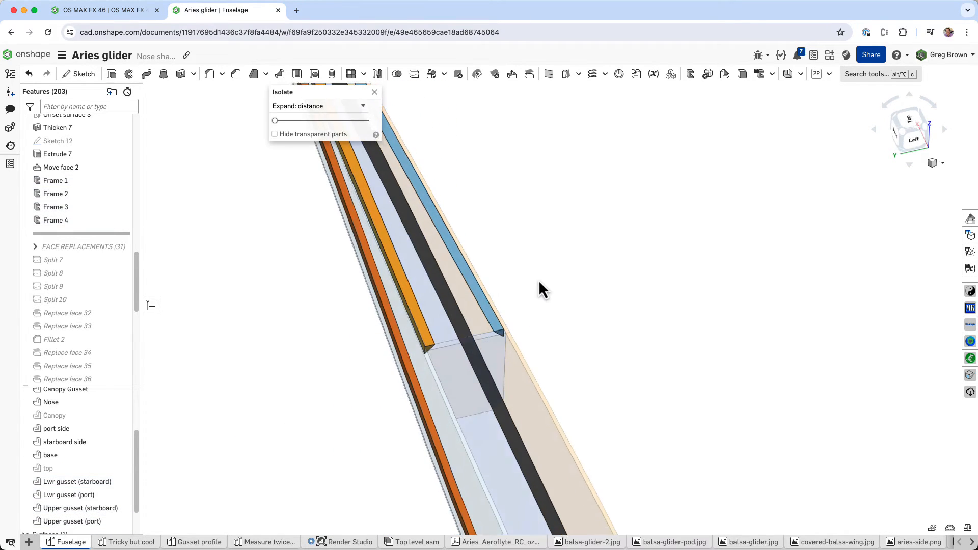
{"action": "right_click_drag", "start_coordinate": [539, 280], "coordinate": [478, 251]}
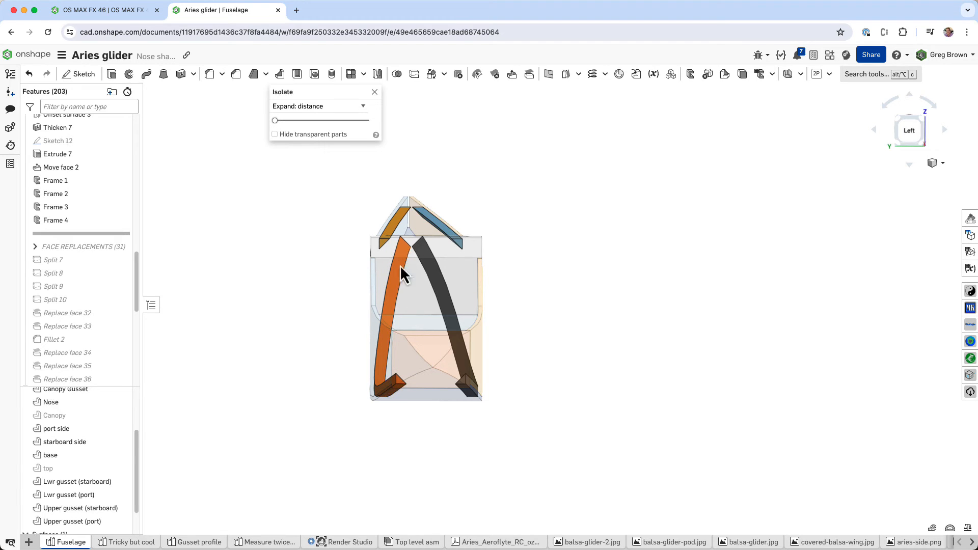
{"action": "right_click_drag", "start_coordinate": [397, 220], "coordinate": [374, 223]}
{"action": "left_click", "coordinate": [375, 93]}
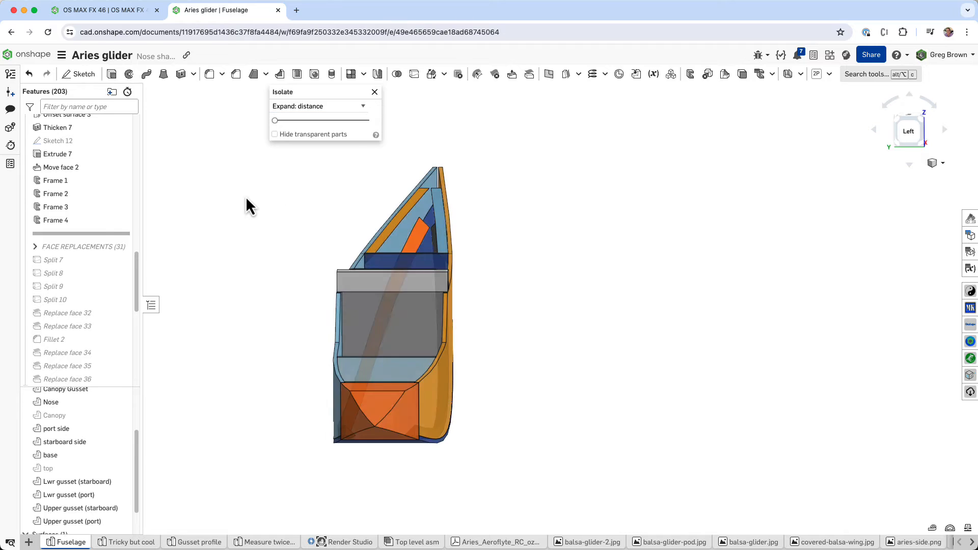
Step: Open Frame 1 to review its Gusset profile, edge selection and end trimming, and close it without changes
{"action": "right_click", "coordinate": [92, 184]}
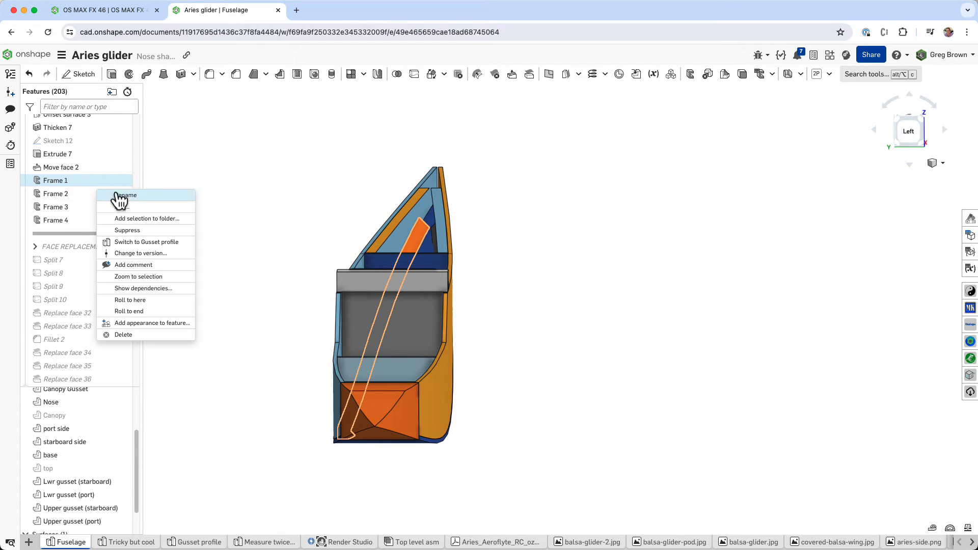
{"action": "left_click", "coordinate": [120, 207]}
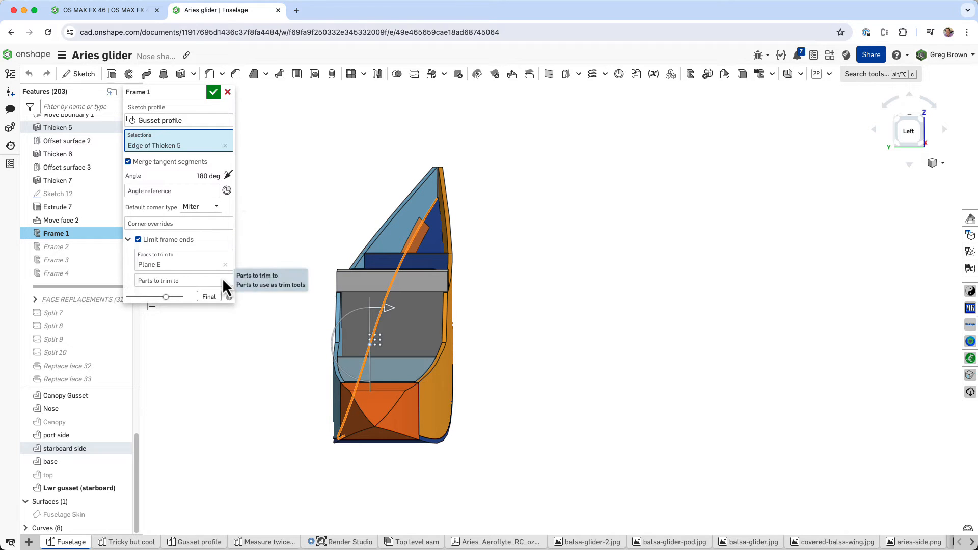
{"action": "right_click_drag", "start_coordinate": [368, 283], "coordinate": [373, 291]}
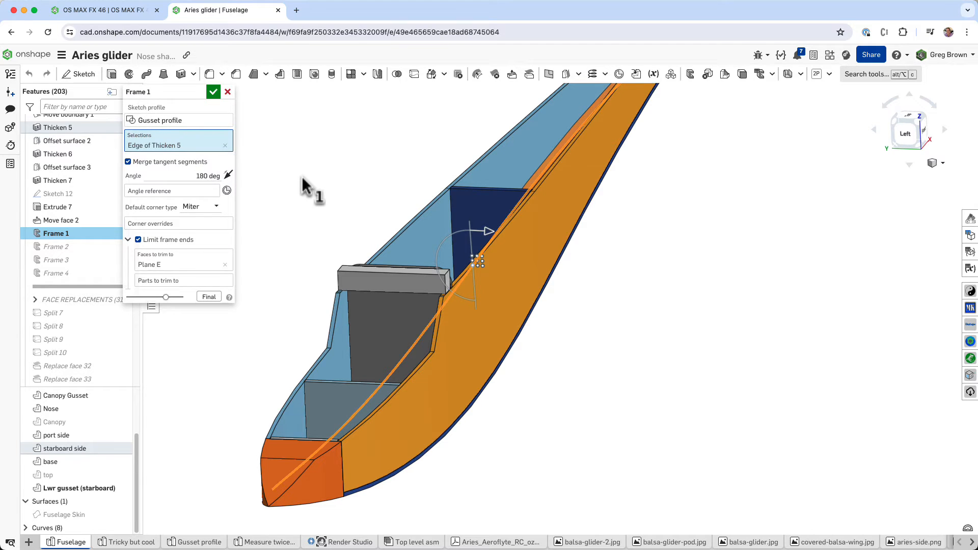
{"action": "left_click", "coordinate": [227, 92]}
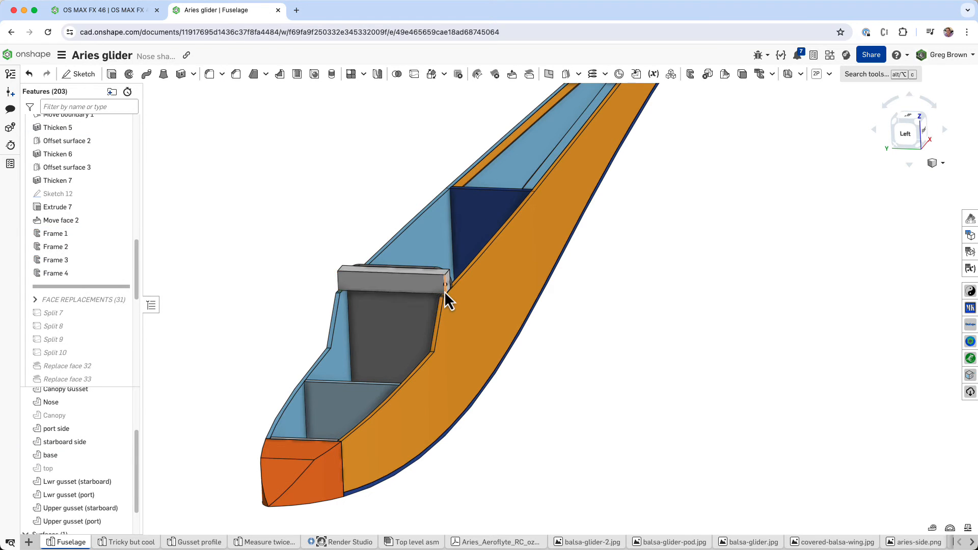
Step: Select the Lwr gusset (starboard) part to inspect how it passes through the formers, and clear the selection
{"action": "scroll", "coordinate": [444, 291], "scroll_direction": "down", "scroll_amount": 4}
{"action": "right_click_drag", "start_coordinate": [449, 251], "coordinate": [456, 271]}
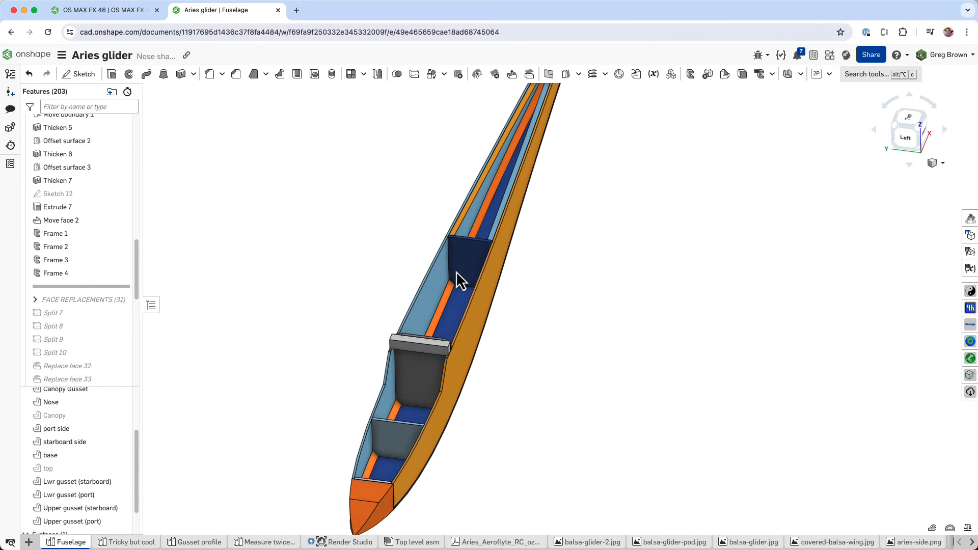
{"action": "scroll", "coordinate": [394, 411], "scroll_direction": "up", "scroll_amount": 4}
{"action": "left_click", "coordinate": [395, 413]}
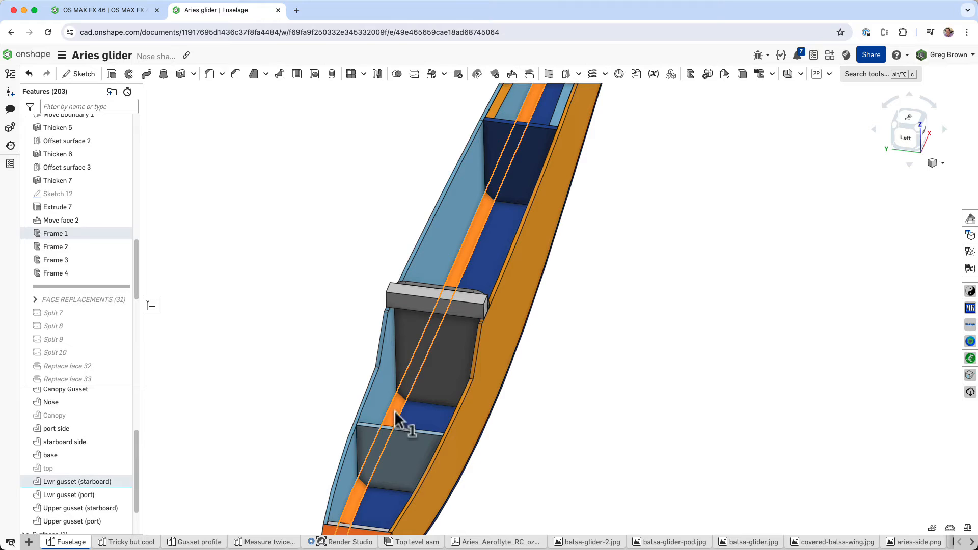
{"action": "left_click", "coordinate": [557, 508]}
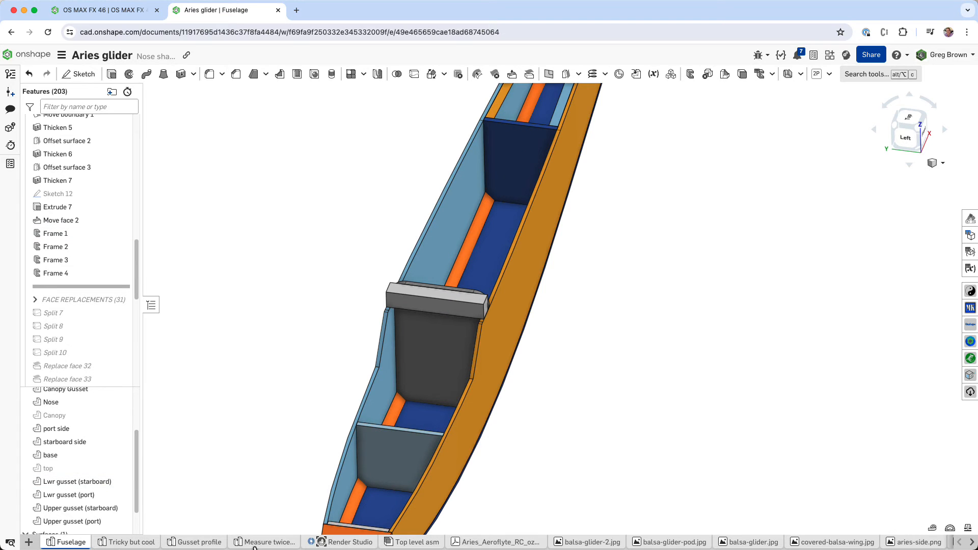
Step: View the triangular Gusset sketch in the Gusset profile studio and return to the Fuselage studio
{"action": "left_click", "coordinate": [199, 542]}
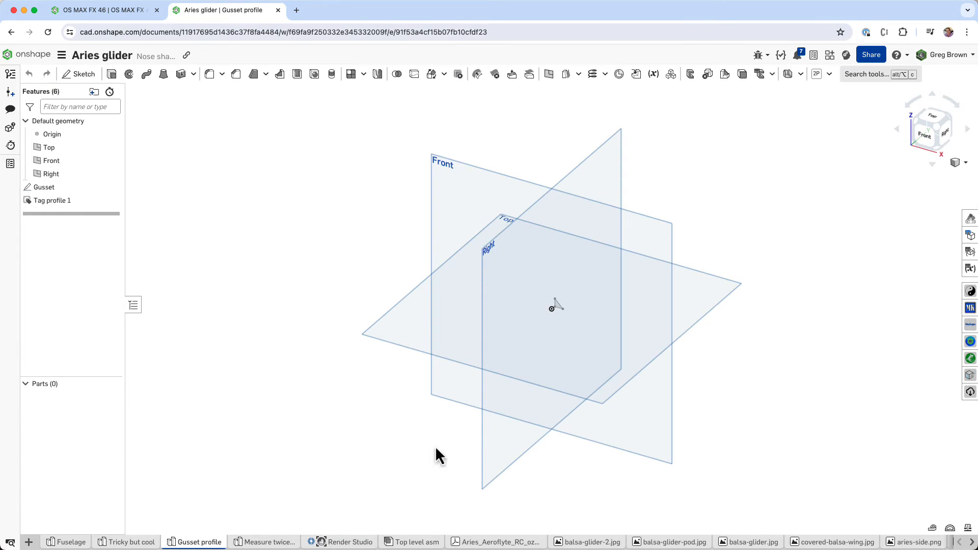
{"action": "scroll", "coordinate": [550, 314], "scroll_direction": "up", "scroll_amount": 3}
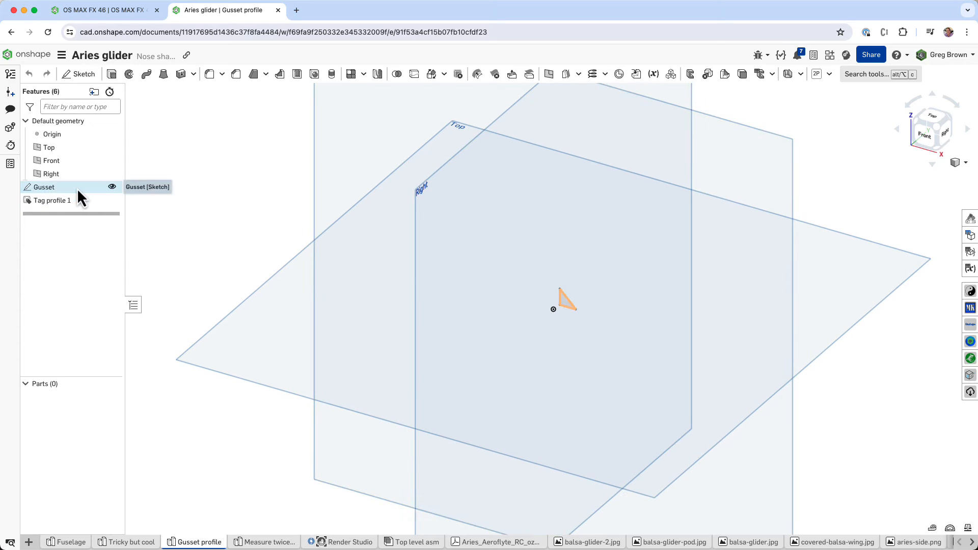
{"action": "right_click", "coordinate": [353, 260]}
{"action": "left_click", "coordinate": [71, 542]}
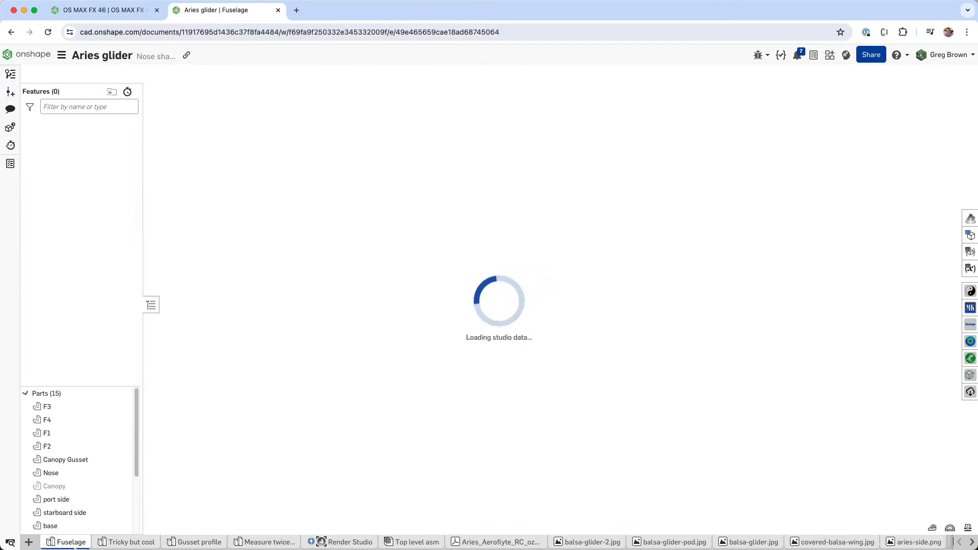
{"action": "right_click_drag", "start_coordinate": [483, 263], "coordinate": [549, 217]}
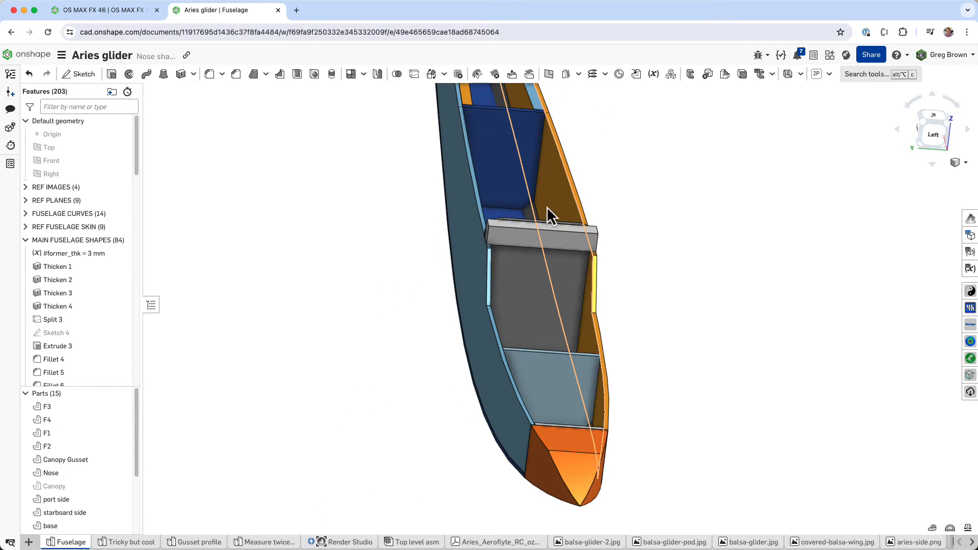
{"action": "right_click_drag", "start_coordinate": [524, 270], "coordinate": [504, 275]}
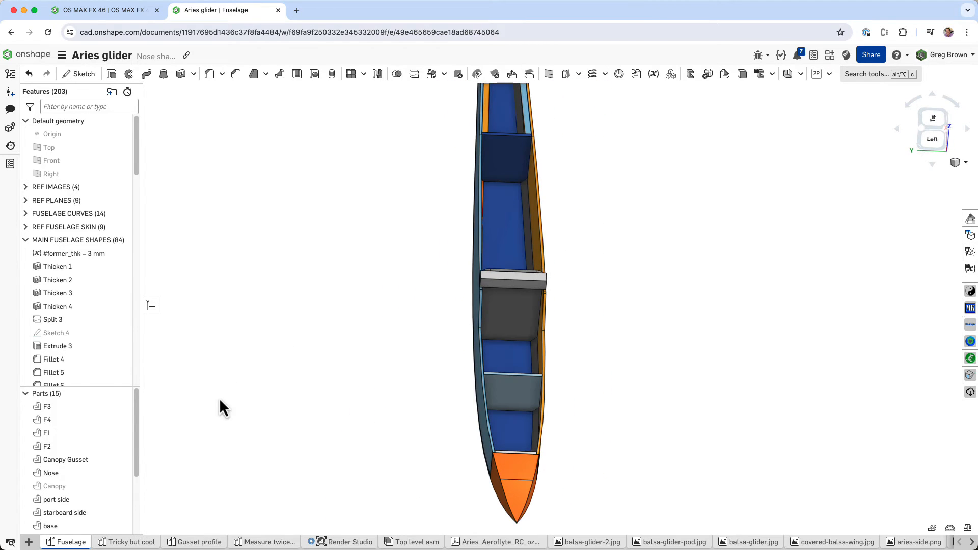
Step: Examine closely the corner where the lower starboard gusset meets the former and the starboard side
{"action": "scroll", "coordinate": [79, 294], "scroll_direction": "down", "scroll_amount": 20}
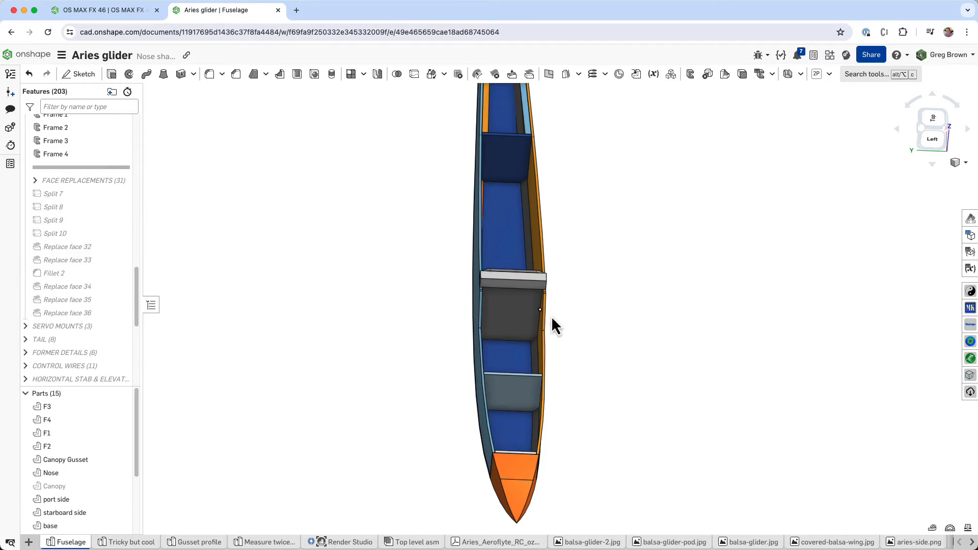
{"action": "scroll", "coordinate": [551, 316], "scroll_direction": "up", "scroll_amount": 5}
{"action": "right_click_drag", "start_coordinate": [473, 316], "coordinate": [454, 317]}
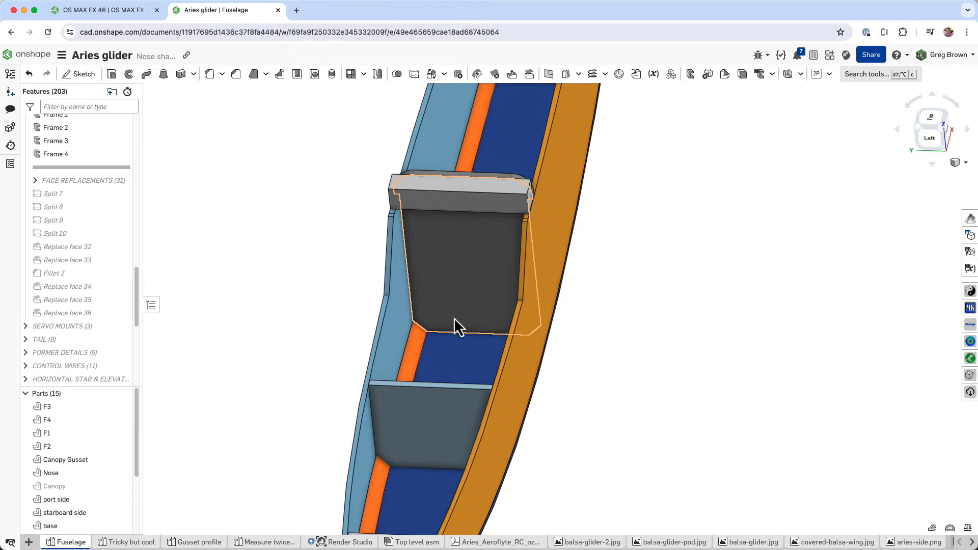
{"action": "scroll", "coordinate": [413, 326], "scroll_direction": "up", "scroll_amount": 3}
{"action": "scroll", "coordinate": [414, 326], "scroll_direction": "up", "scroll_amount": 8}
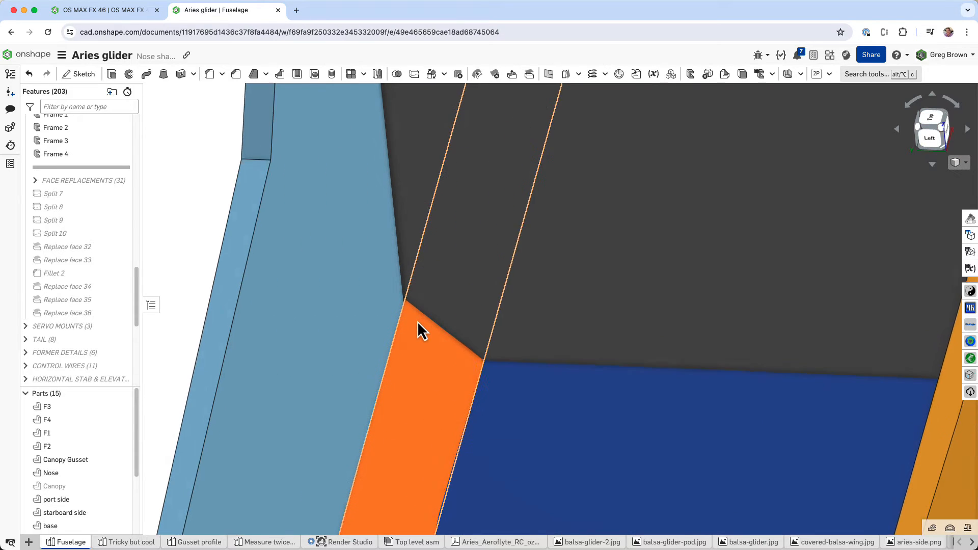
{"action": "right_click_drag", "start_coordinate": [415, 298], "coordinate": [378, 312]}
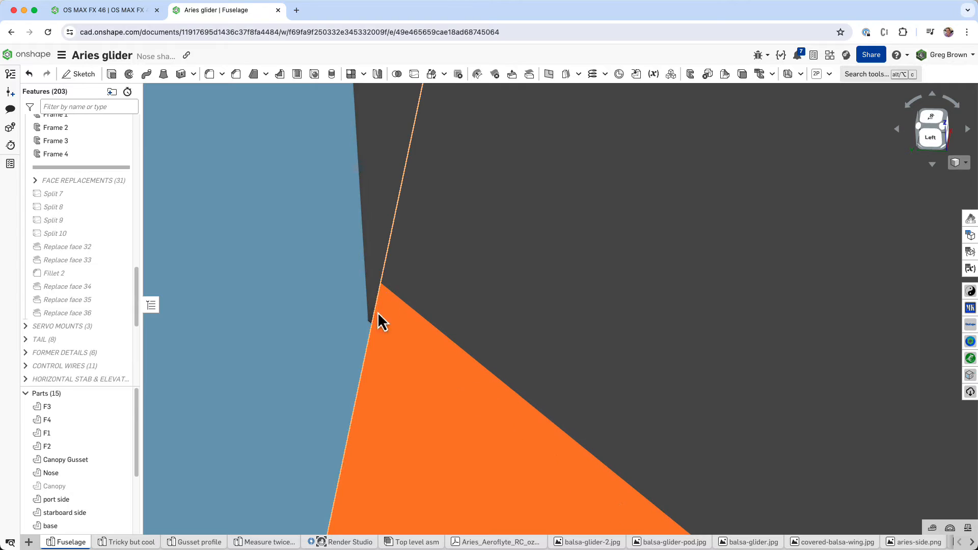
Step: Roll the feature history forward past the FACE REPLACEMENTS folder to just after Split 7
{"action": "right_click", "coordinate": [72, 193]}
{"action": "left_click", "coordinate": [146, 255]}
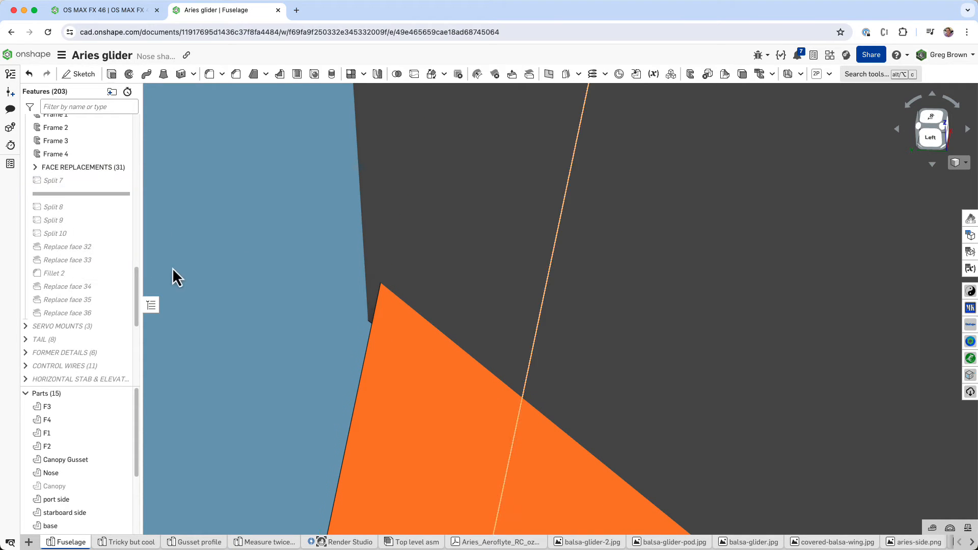
{"action": "scroll", "coordinate": [368, 320], "scroll_direction": "down", "scroll_amount": 3}
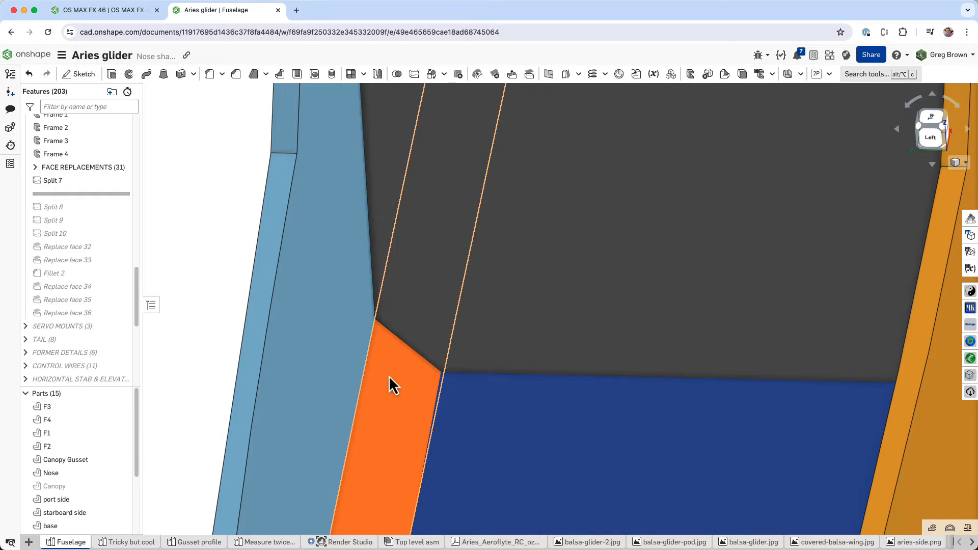
Step: Roll the feature history forward to just after Replace face 36 and inspect the rounded gusset behind the cockpit opening
{"action": "right_click", "coordinate": [90, 313]}
{"action": "left_click", "coordinate": [144, 368]}
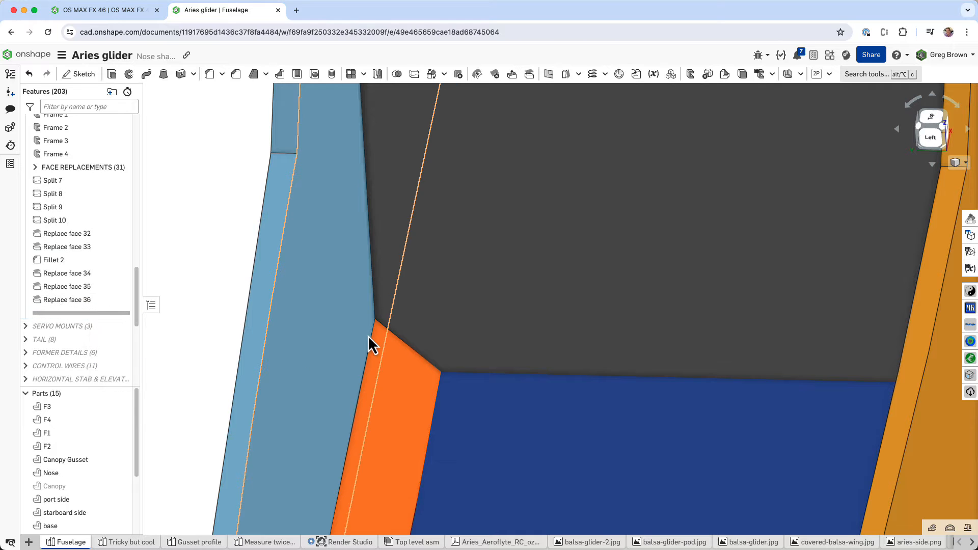
{"action": "scroll", "coordinate": [387, 343], "scroll_direction": "down", "scroll_amount": 5}
{"action": "right_click_drag", "start_coordinate": [386, 344], "coordinate": [511, 227]}
{"action": "right_click_drag", "start_coordinate": [562, 285], "coordinate": [560, 308]}
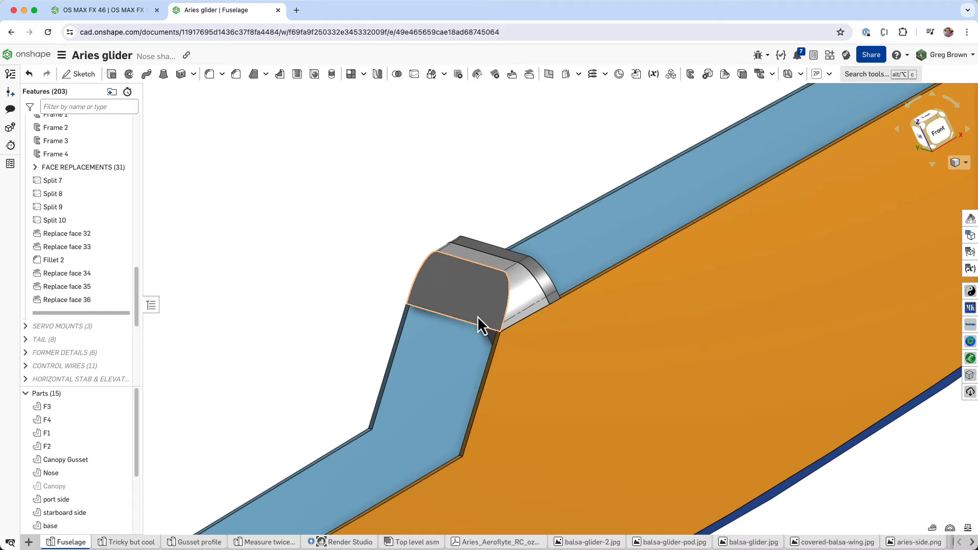
Step: Show the hidden Canopy part and view the fuselage from the left side
{"action": "left_click", "coordinate": [122, 485]}
{"action": "right_click_drag", "start_coordinate": [383, 338], "coordinate": [449, 331]}
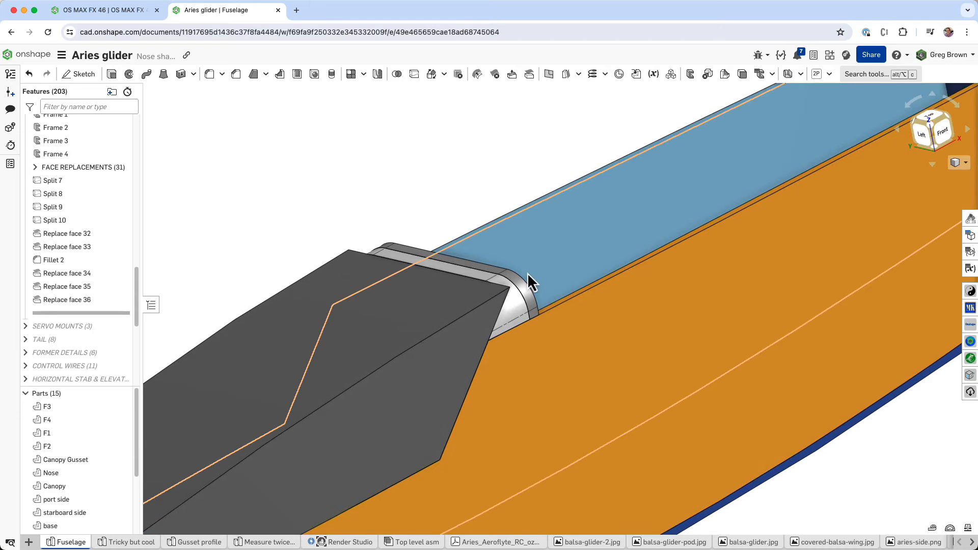
{"action": "key", "text": "shift+3"}
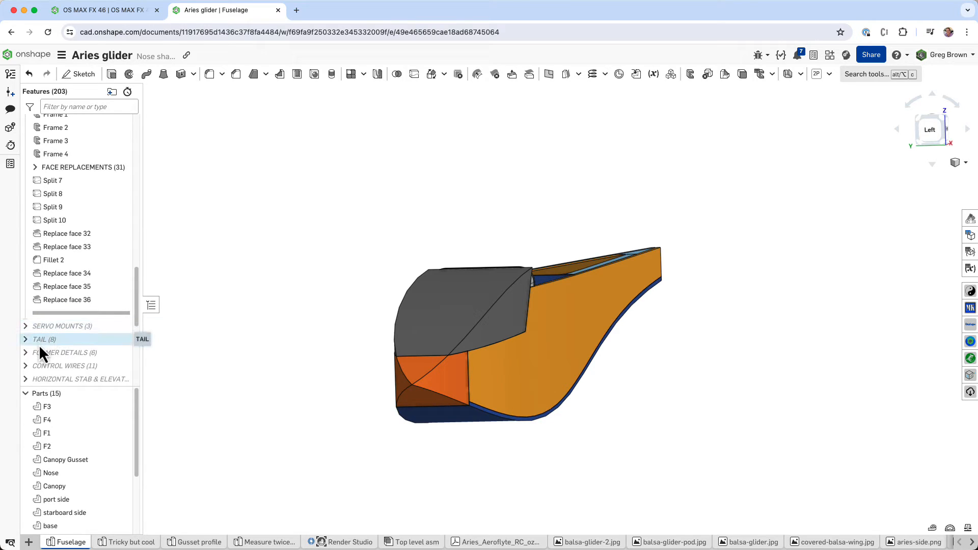
Step: Roll the feature history forward to just after Sketch 15 in the FORMER DETAILS folder and inspect the fuselage from cockpit to tail fin
{"action": "scroll", "coordinate": [54, 357], "scroll_direction": "down", "scroll_amount": 2}
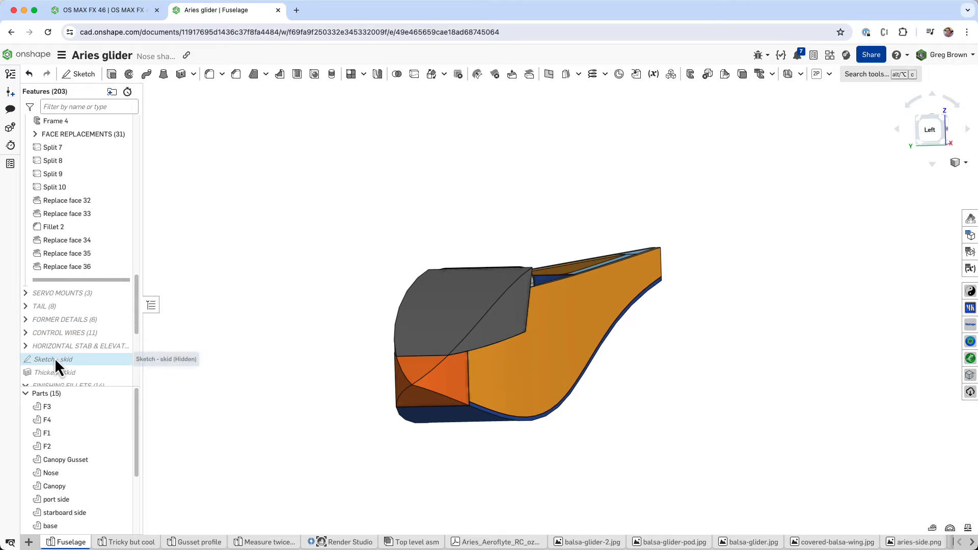
{"action": "scroll", "coordinate": [26, 291], "scroll_direction": "down", "scroll_amount": 2}
{"action": "left_click", "coordinate": [25, 280]}
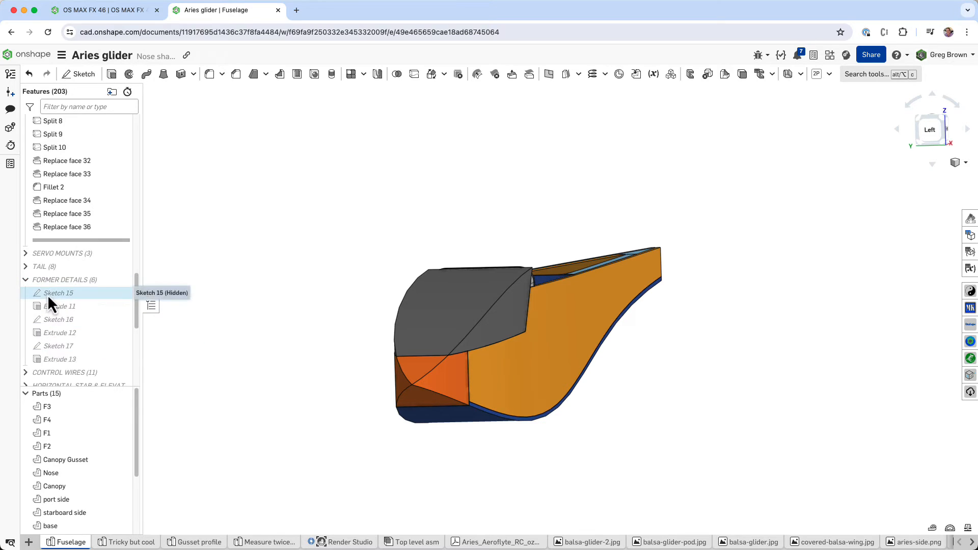
{"action": "right_click", "coordinate": [49, 296]}
{"action": "left_click", "coordinate": [106, 376]}
{"action": "mouse_move", "coordinate": [601, 290]}
{"action": "right_mouse_down"}
{"action": "mouse_move", "coordinate": [480, 319]}
{"action": "mouse_move", "coordinate": [607, 280]}
{"action": "mouse_move", "coordinate": [514, 461]}
{"action": "mouse_move", "coordinate": [535, 371]}
{"action": "mouse_move", "coordinate": [546, 371]}
{"action": "mouse_move", "coordinate": [553, 347]}
{"action": "mouse_move", "coordinate": [588, 365]}
{"action": "right_mouse_up"}
{"action": "scroll", "coordinate": [538, 382], "scroll_direction": "down", "scroll_amount": 5}
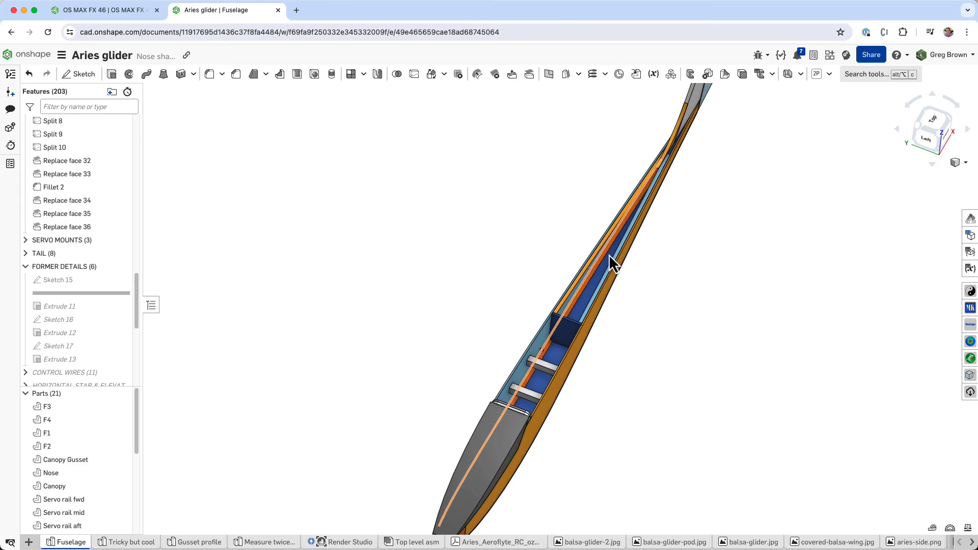
{"action": "right_click_drag", "start_coordinate": [634, 165], "coordinate": [704, 199]}
{"action": "middle_click_drag", "start_coordinate": [782, 176], "coordinate": [692, 246]}
{"action": "right_click_drag", "start_coordinate": [692, 246], "coordinate": [719, 250]}
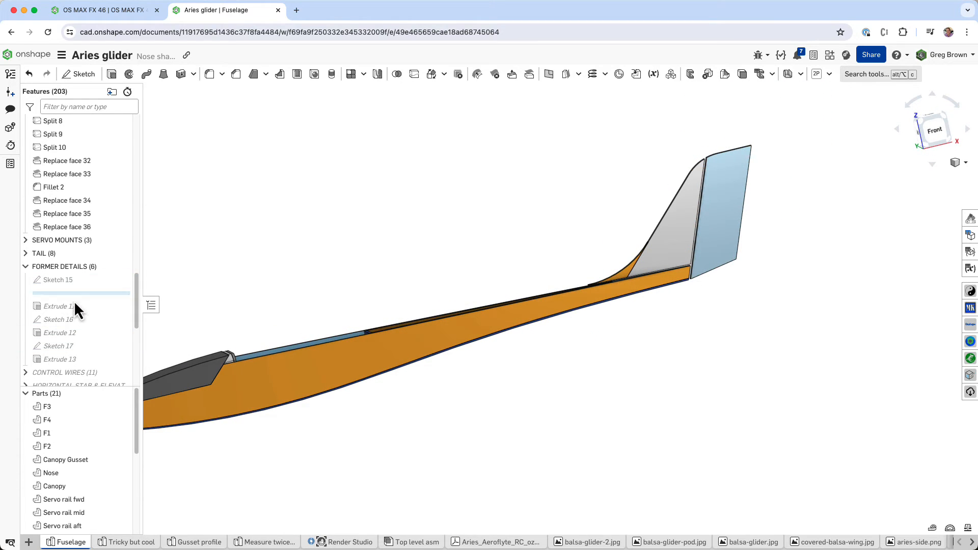
Step: Roll the feature history forward to just after Extrude 13 and inspect the round cutout in the former behind the servo rails
{"action": "left_click_drag", "start_coordinate": [83, 295], "coordinate": [89, 355]}
{"action": "right_click_drag", "start_coordinate": [225, 313], "coordinate": [416, 362]}
{"action": "scroll", "coordinate": [417, 362], "scroll_direction": "up", "scroll_amount": 3}
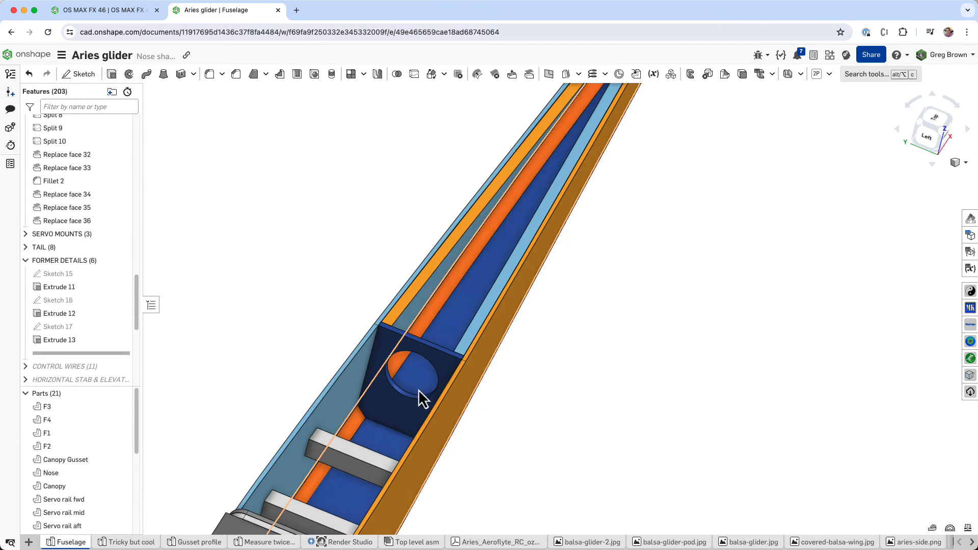
{"action": "middle_click_drag", "start_coordinate": [436, 408], "coordinate": [532, 273]}
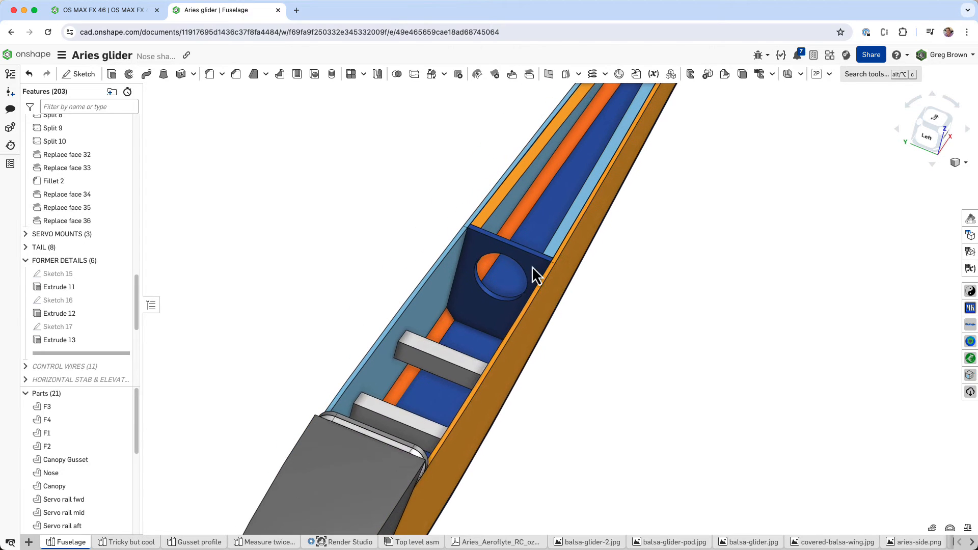
Step: Hide the canopy and inspect the cutouts in the formers between the nose and the servo rails
{"action": "left_click", "coordinate": [345, 502]}
{"action": "key", "text": "y"}
{"action": "right_click_drag", "start_coordinate": [386, 446], "coordinate": [414, 450]}
{"action": "middle_click_drag", "start_coordinate": [419, 446], "coordinate": [546, 162]}
{"action": "mouse_move", "coordinate": [548, 227]}
{"action": "right_mouse_down"}
{"action": "mouse_move", "coordinate": [548, 215]}
{"action": "mouse_move", "coordinate": [555, 224]}
{"action": "right_mouse_up"}
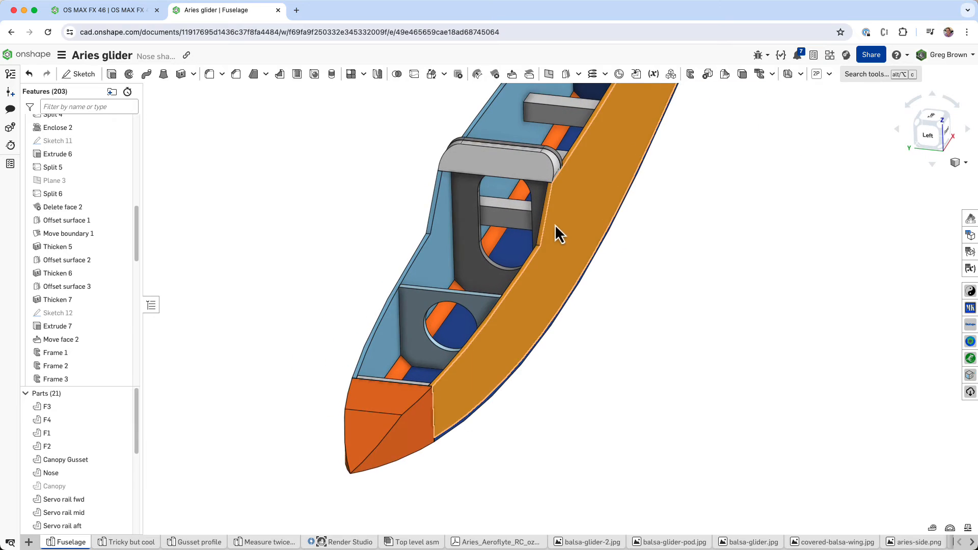
{"action": "middle_click_drag", "start_coordinate": [555, 224], "coordinate": [469, 357]}
{"action": "scroll", "coordinate": [469, 357], "scroll_direction": "down", "scroll_amount": 2}
Step: View the balsa-glider.jpg and balsa-glider-pod.jpg photos and the Aries plan PDF, and return to the Fuselage studio
{"action": "left_click", "coordinate": [766, 542]}
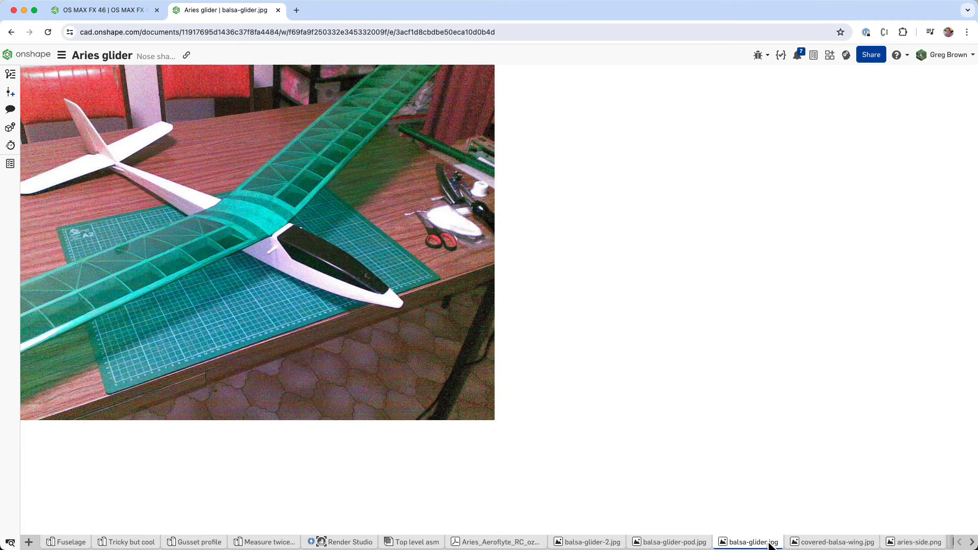
{"action": "left_click", "coordinate": [667, 542]}
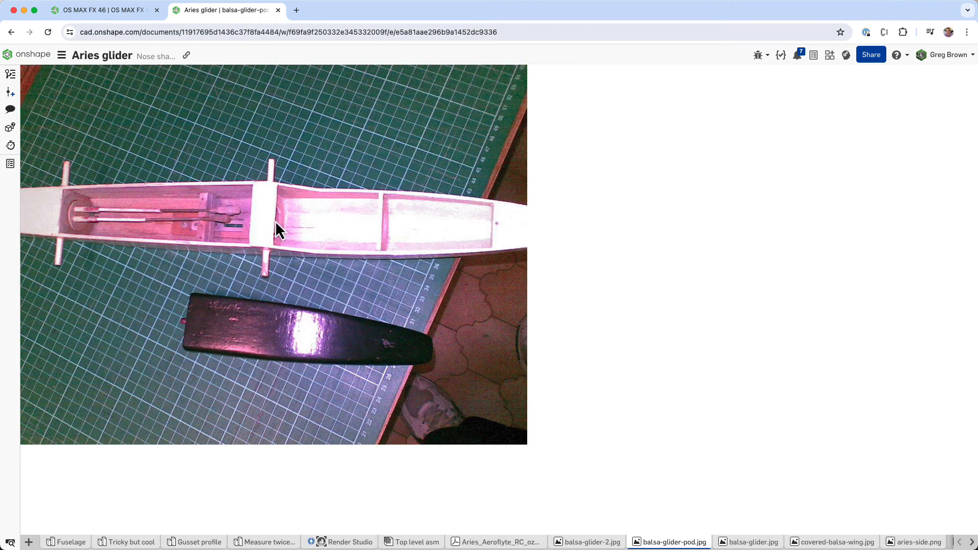
{"action": "left_click", "coordinate": [509, 542]}
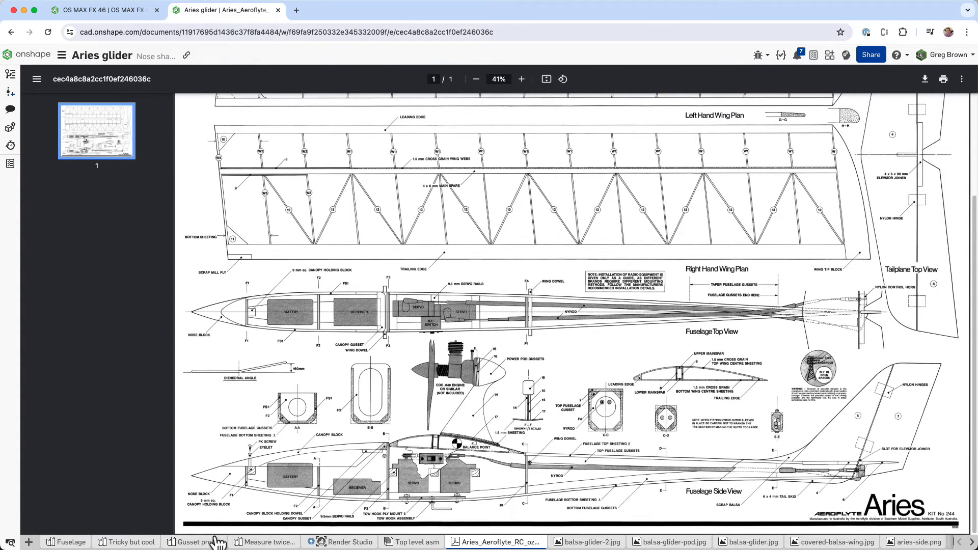
{"action": "left_click", "coordinate": [79, 543]}
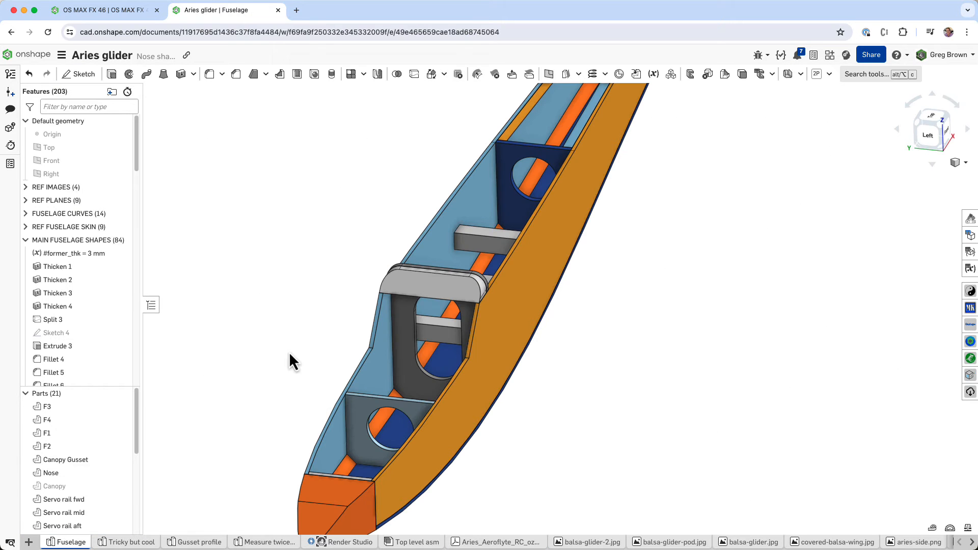
Step: Expand the CONTROL WIRES folder and roll the feature history forward to just after Mate connector 4
{"action": "scroll", "coordinate": [62, 331], "scroll_direction": "down", "scroll_amount": 20}
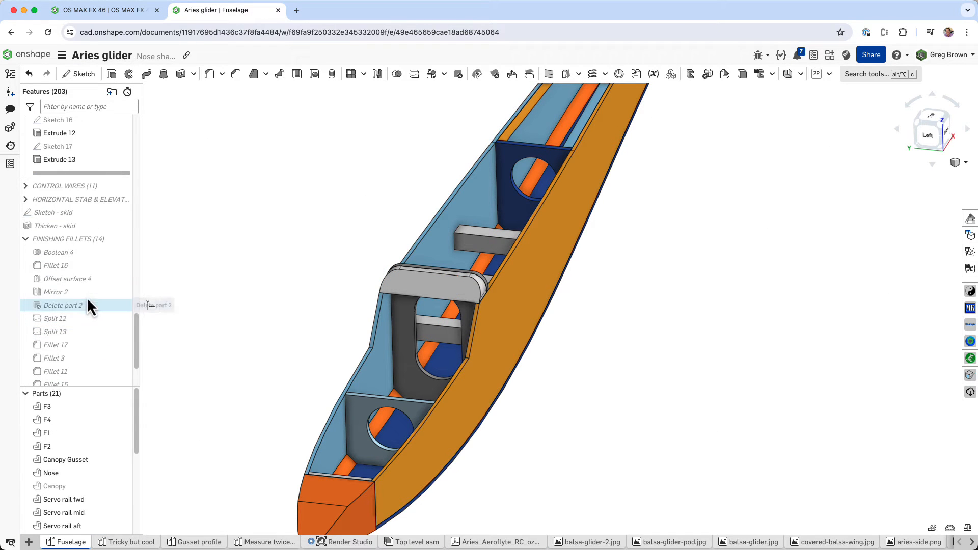
{"action": "left_click", "coordinate": [26, 186]}
{"action": "right_click", "coordinate": [77, 331]}
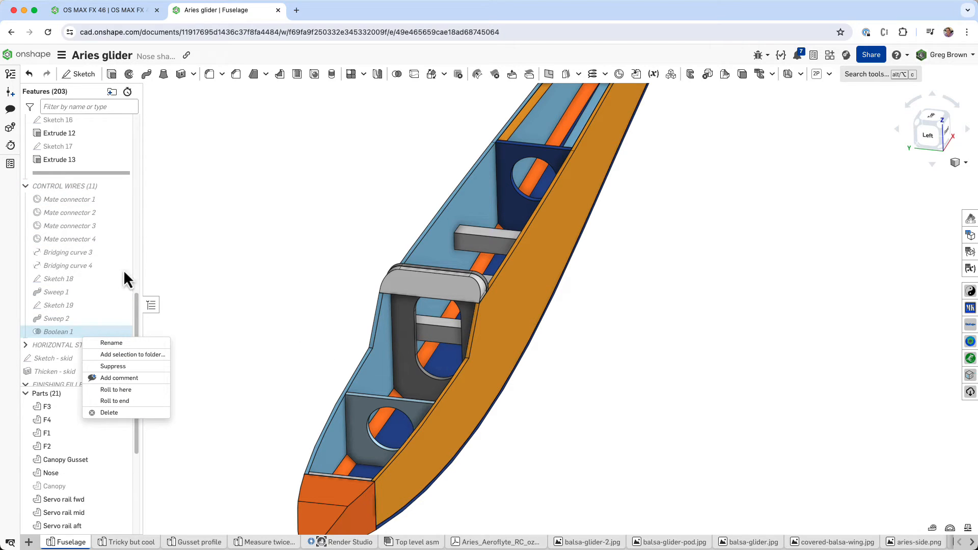
{"action": "left_click", "coordinate": [194, 210]}
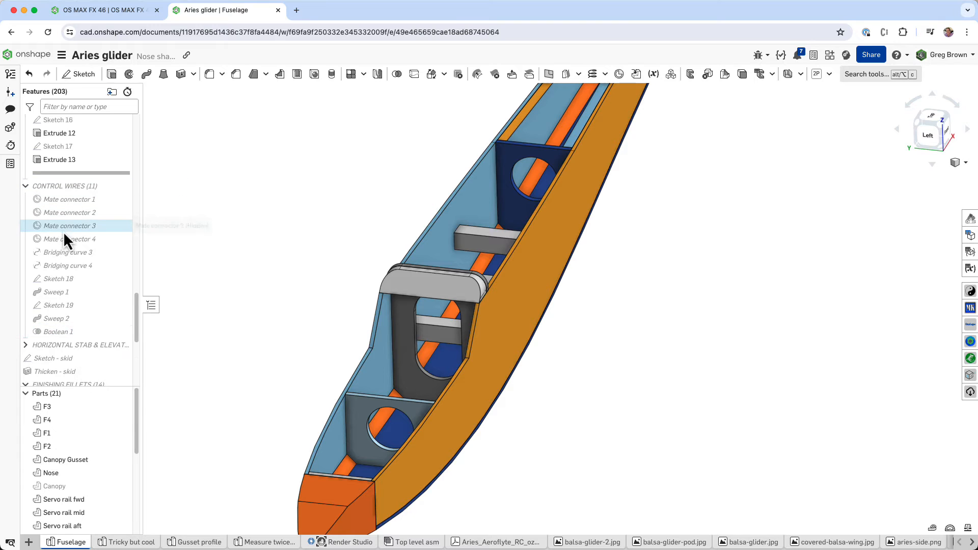
{"action": "right_click", "coordinate": [69, 245]}
{"action": "left_click", "coordinate": [139, 332]}
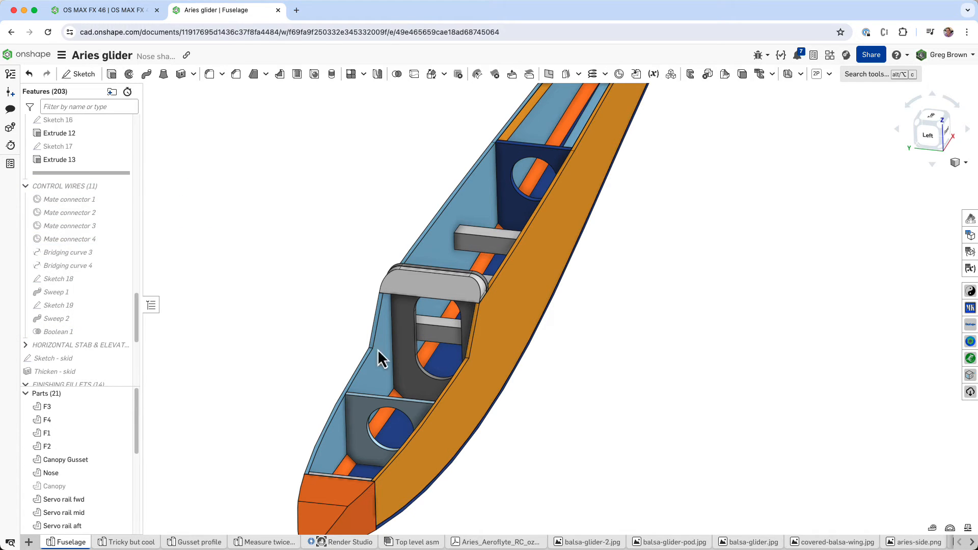
Step: Show Mate connectors 1 to 4 and inspect the pair at the tail end of the fuselage
{"action": "left_click", "coordinate": [122, 226]}
{"action": "left_click", "coordinate": [122, 212]}
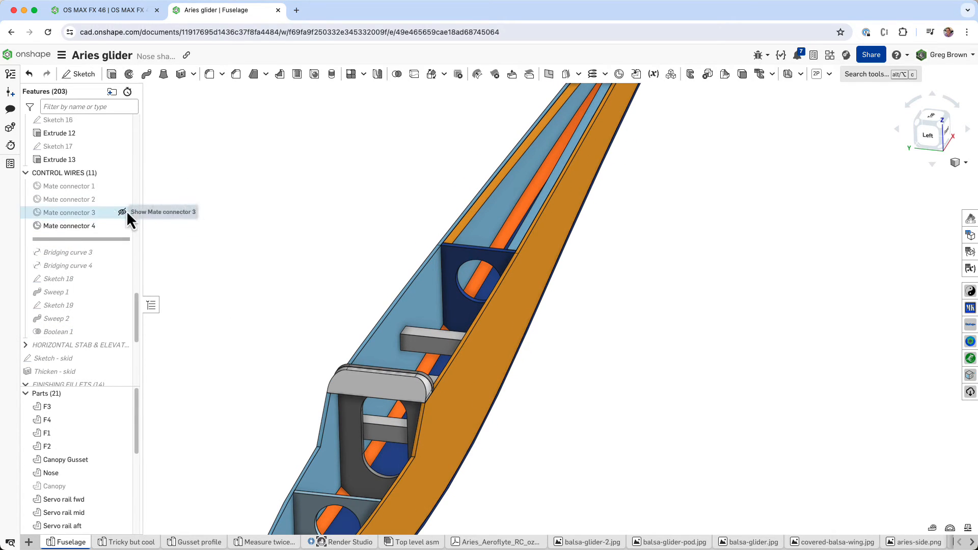
{"action": "left_click", "coordinate": [123, 199]}
{"action": "left_click", "coordinate": [124, 186]}
{"action": "scroll", "coordinate": [421, 346], "scroll_direction": "down", "scroll_amount": 5}
{"action": "mouse_move", "coordinate": [422, 346]}
{"action": "right_mouse_down"}
{"action": "mouse_move", "coordinate": [461, 338]}
{"action": "mouse_move", "coordinate": [432, 346]}
{"action": "right_mouse_up"}
{"action": "middle_click_drag", "start_coordinate": [538, 177], "coordinate": [530, 227]}
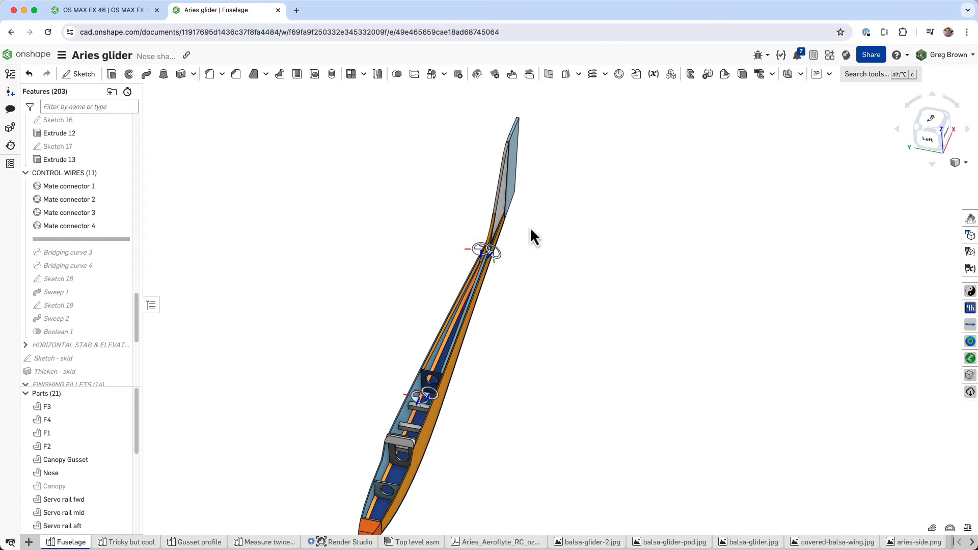
{"action": "scroll", "coordinate": [499, 245], "scroll_direction": "up", "scroll_amount": 2}
{"action": "scroll", "coordinate": [499, 247], "scroll_direction": "up", "scroll_amount": 5}
{"action": "right_click_drag", "start_coordinate": [499, 235], "coordinate": [512, 255]}
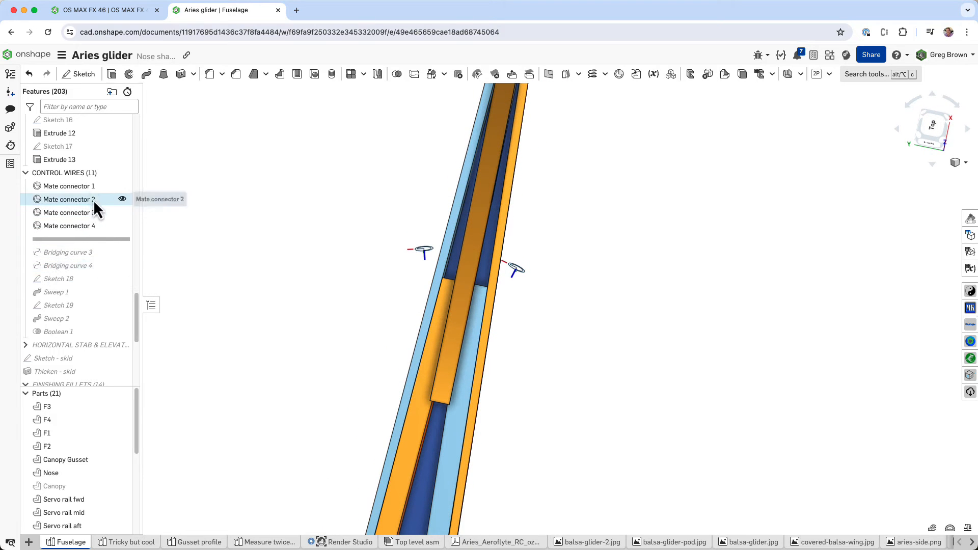
Step: Review the origin, offsets and rotation of Mate connector 3 and close its definition without changes
{"action": "right_click", "coordinate": [87, 216]}
{"action": "left_click", "coordinate": [127, 242]}
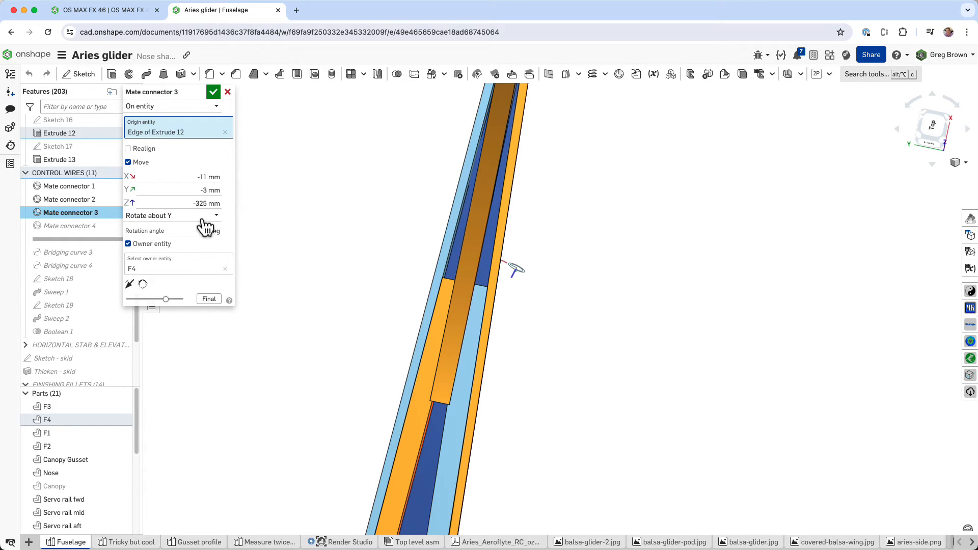
{"action": "right_click_drag", "start_coordinate": [513, 276], "coordinate": [512, 259]}
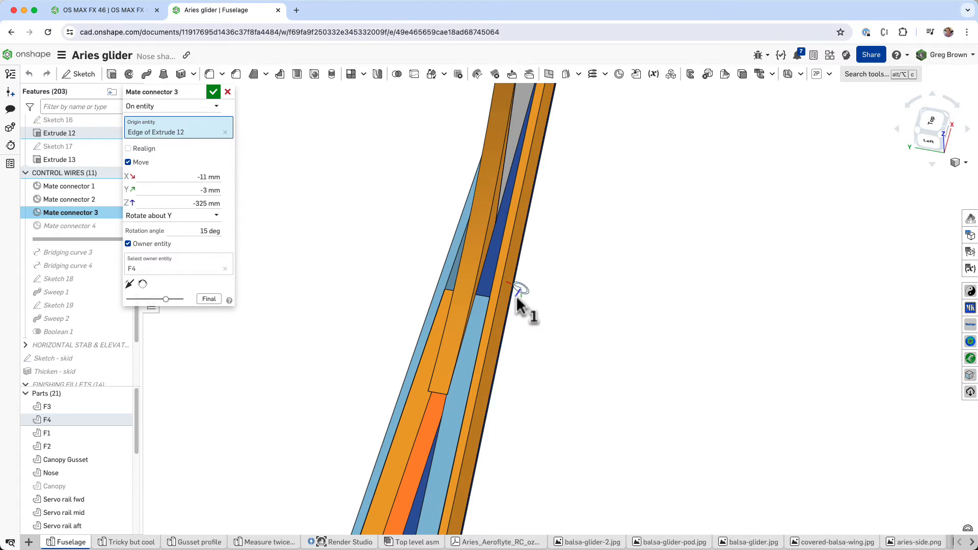
{"action": "left_click", "coordinate": [226, 93]}
{"action": "middle_click_drag", "start_coordinate": [388, 223], "coordinate": [427, 199]}
{"action": "right_click_drag", "start_coordinate": [422, 247], "coordinate": [420, 215]}
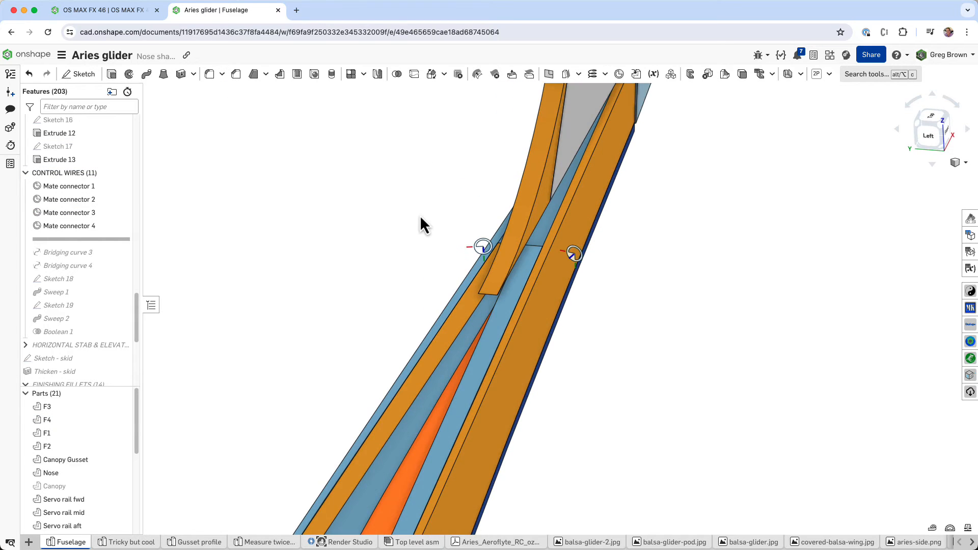
Step: Roll the feature history forward to just after Bridging curve 4 and highlight both bridging curves along the fuselage
{"action": "left_click_drag", "start_coordinate": [108, 239], "coordinate": [106, 269]}
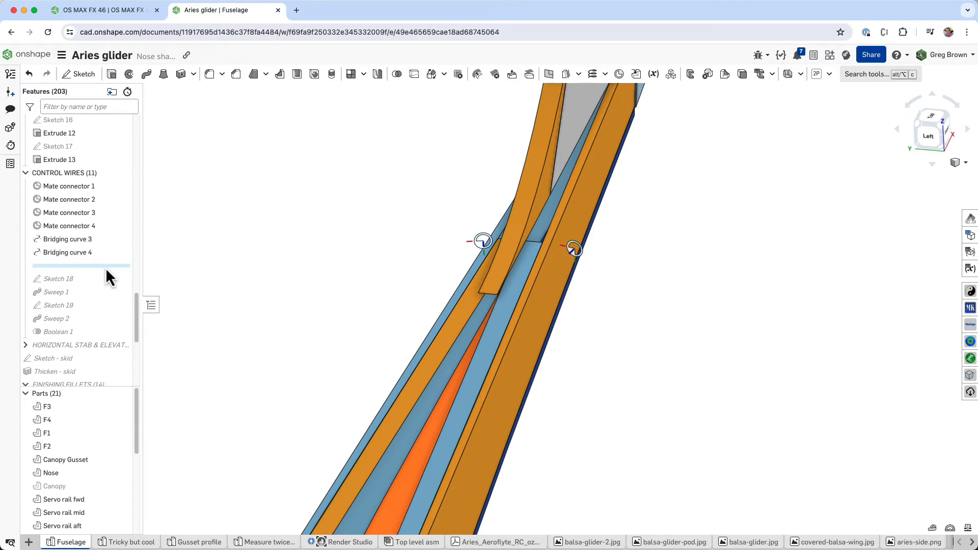
{"action": "left_click", "coordinate": [100, 242]}
{"action": "left_click", "coordinate": [98, 252]}
{"action": "scroll", "coordinate": [362, 240], "scroll_direction": "down", "scroll_amount": 3}
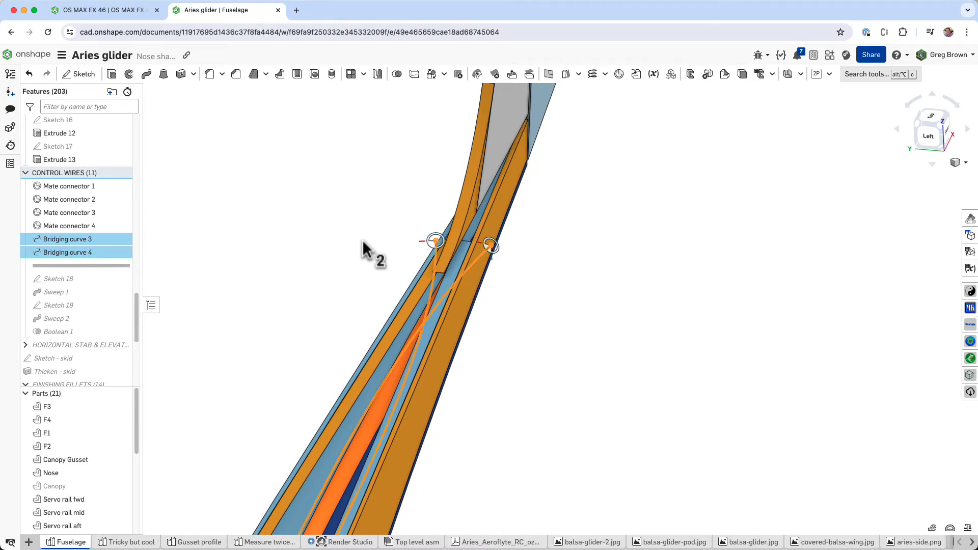
{"action": "right_click_drag", "start_coordinate": [362, 239], "coordinate": [368, 257]}
{"action": "key", "text": "Escape"}
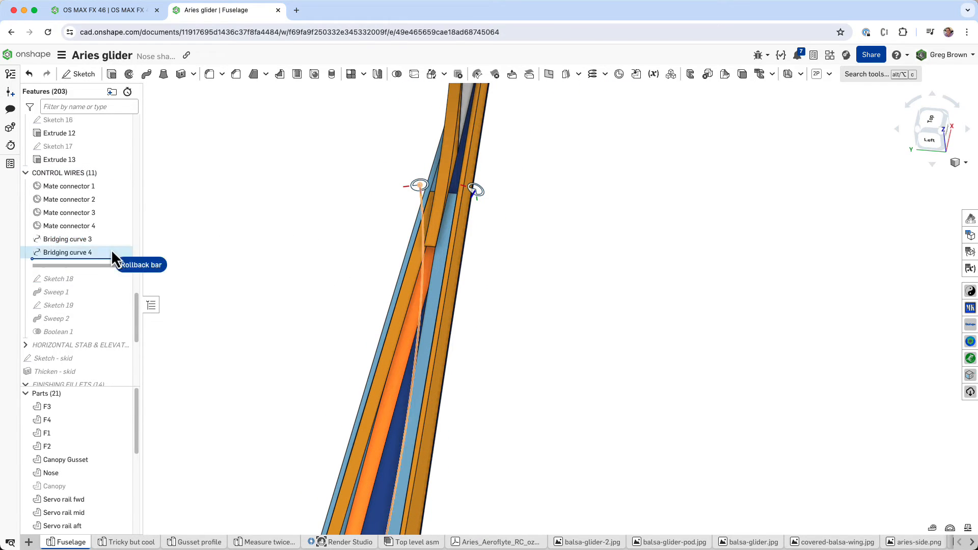
Step: Roll the feature history back to just after Bridging curve 3 and select Mate connector 3 at the tail end
{"action": "left_click_drag", "start_coordinate": [111, 249], "coordinate": [110, 245]}
{"action": "scroll", "coordinate": [538, 170], "scroll_direction": "down", "scroll_amount": 2}
{"action": "left_click", "coordinate": [502, 188]}
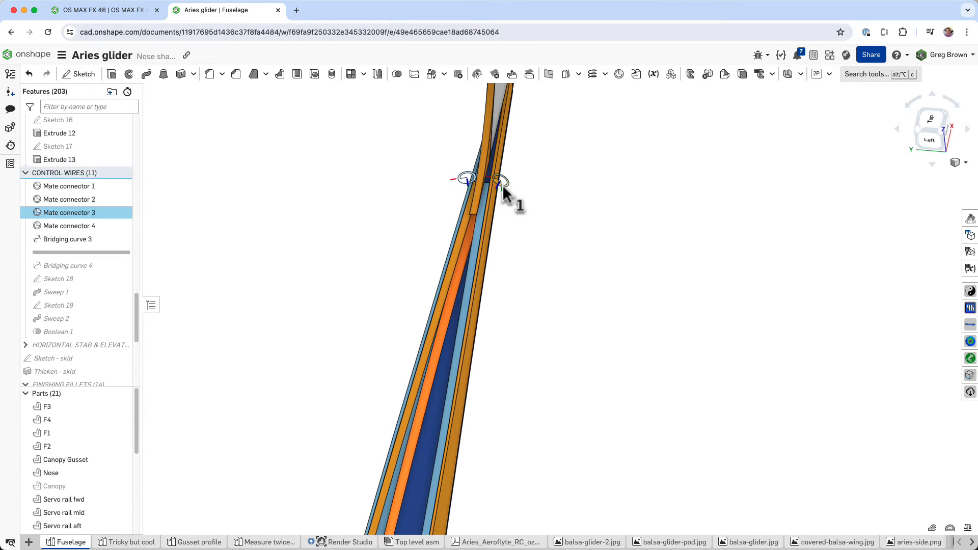
{"action": "scroll", "coordinate": [401, 261], "scroll_direction": "down", "scroll_amount": 3}
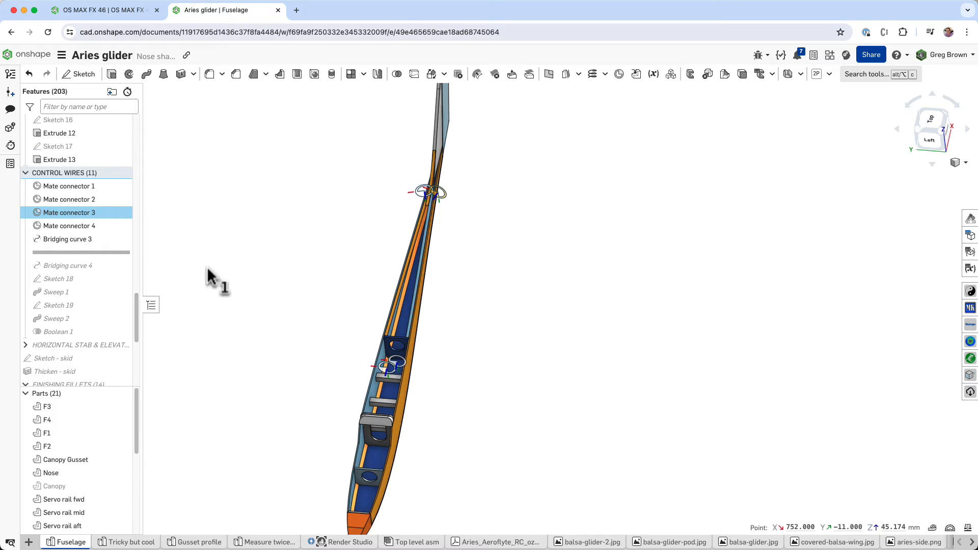
Step: Review the start and end connectors, tangency and magnitudes of Bridging curve 3 and close its definition without changes
{"action": "right_click", "coordinate": [95, 239]}
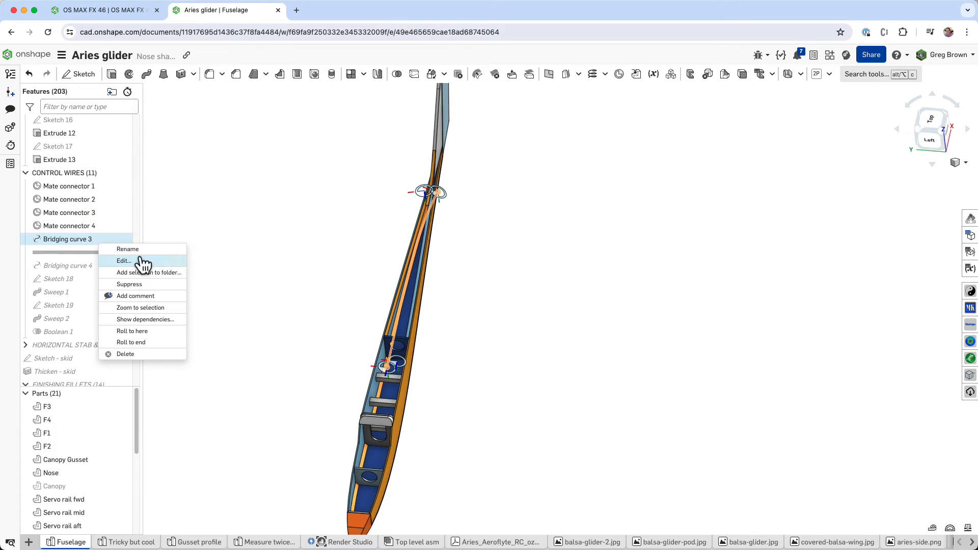
{"action": "left_click", "coordinate": [142, 262]}
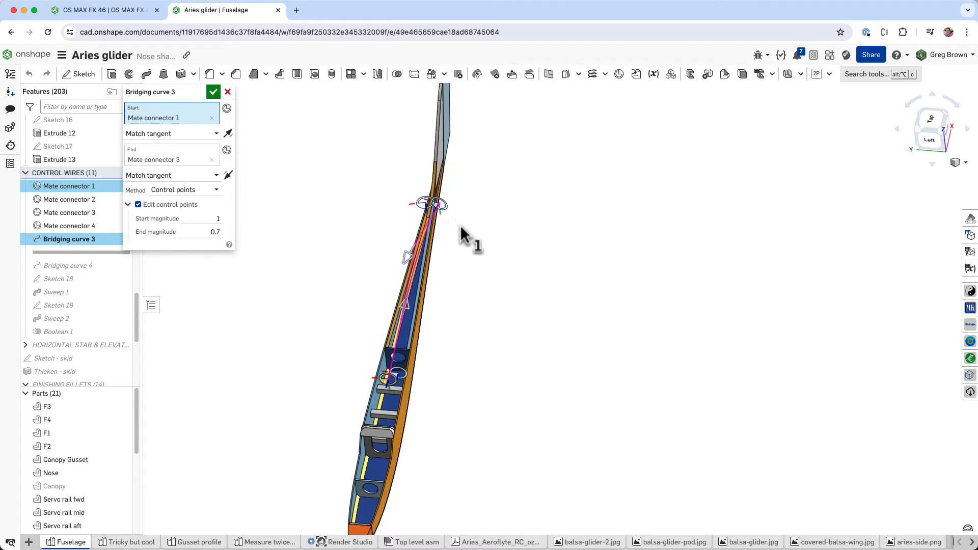
{"action": "scroll", "coordinate": [454, 265], "scroll_direction": "up", "scroll_amount": 3}
{"action": "mouse_move", "coordinate": [461, 263]}
{"action": "right_mouse_down"}
{"action": "mouse_move", "coordinate": [463, 274]}
{"action": "mouse_move", "coordinate": [460, 264]}
{"action": "right_mouse_up"}
{"action": "left_click", "coordinate": [228, 92]}
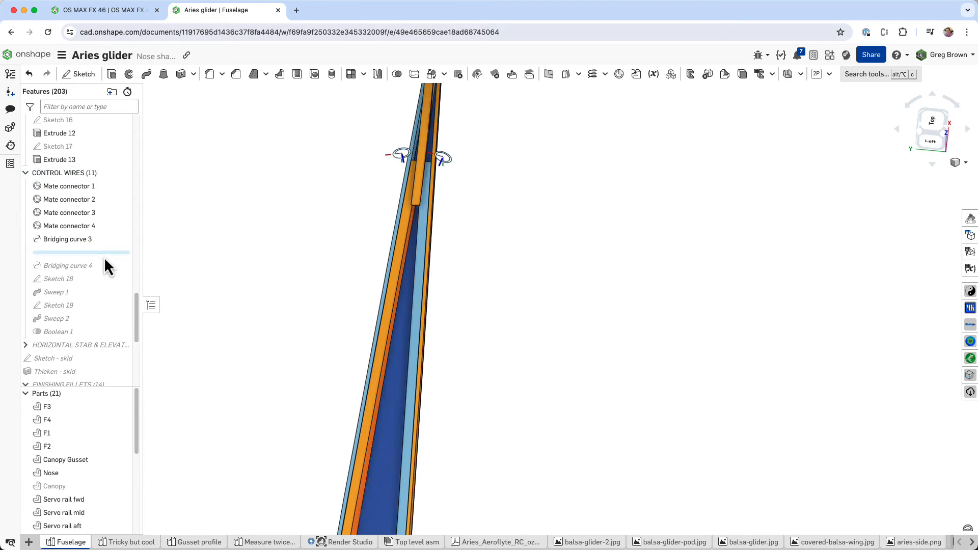
Step: Roll the feature history forward to just after Sweep 2 and inspect where the control tubes exit the fuselage sides
{"action": "left_click_drag", "start_coordinate": [108, 257], "coordinate": [102, 326]}
{"action": "scroll", "coordinate": [340, 232], "scroll_direction": "down", "scroll_amount": 5}
{"action": "right_click_drag", "start_coordinate": [340, 232], "coordinate": [246, 399]}
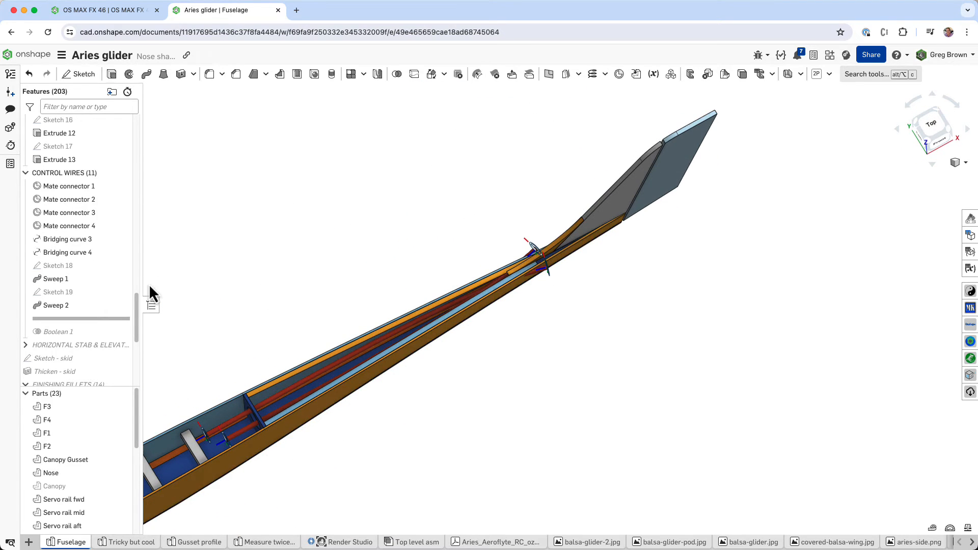
{"action": "scroll", "coordinate": [573, 264], "scroll_direction": "up", "scroll_amount": 8}
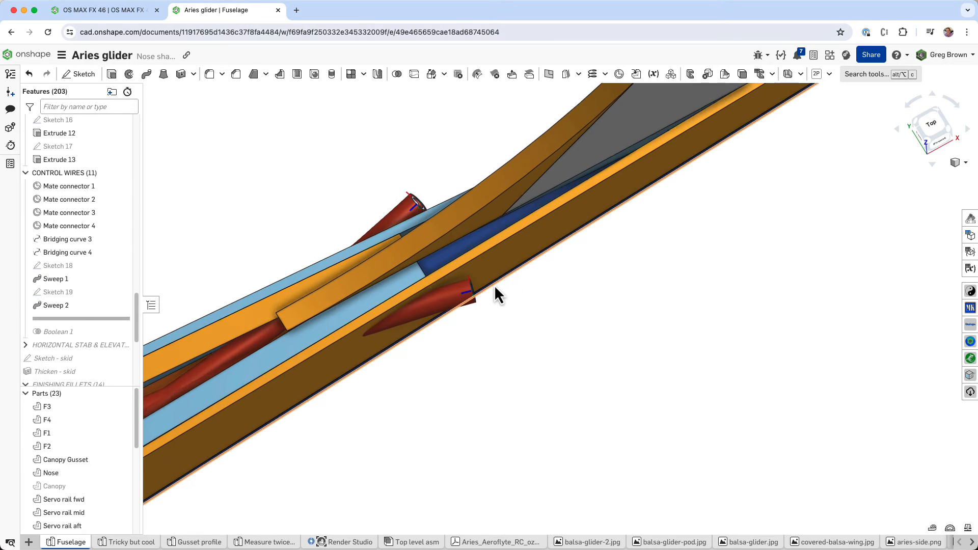
{"action": "right_click_drag", "start_coordinate": [494, 285], "coordinate": [480, 248]}
Step: Roll the feature history forward to just after Boolean 1, review how it subtracts the nyrods from the fuselage sides, and close its definition
{"action": "mouse_move", "coordinate": [81, 318]}
{"action": "left_mouse_down"}
{"action": "mouse_move", "coordinate": [88, 331]}
{"action": "mouse_move", "coordinate": [76, 332]}
{"action": "left_mouse_up"}
{"action": "right_click", "coordinate": [75, 318]}
{"action": "left_click", "coordinate": [108, 347]}
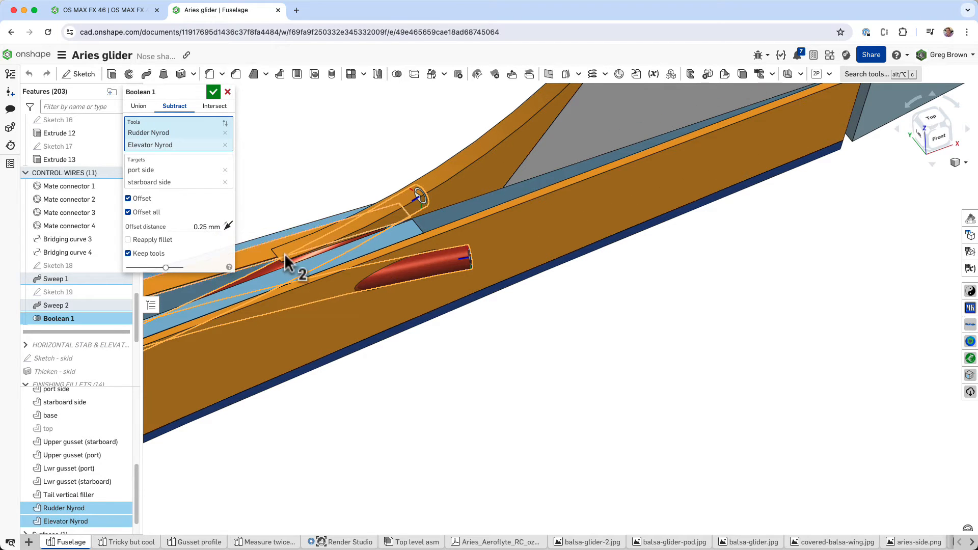
{"action": "right_click_drag", "start_coordinate": [284, 253], "coordinate": [413, 288]}
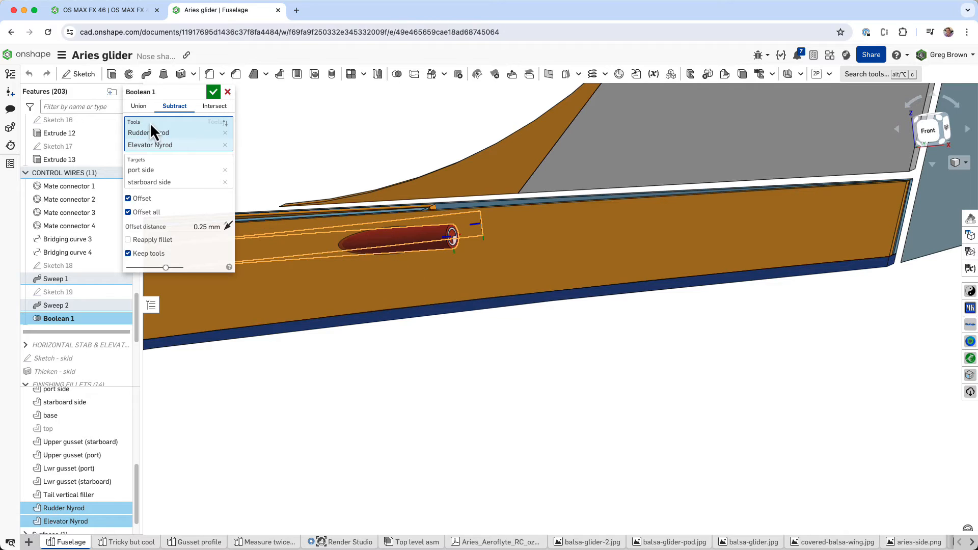
{"action": "left_click", "coordinate": [212, 97]}
Step: Roll the feature history forward to just after Thicken - skid
{"action": "scroll", "coordinate": [76, 296], "scroll_direction": "down", "scroll_amount": 5}
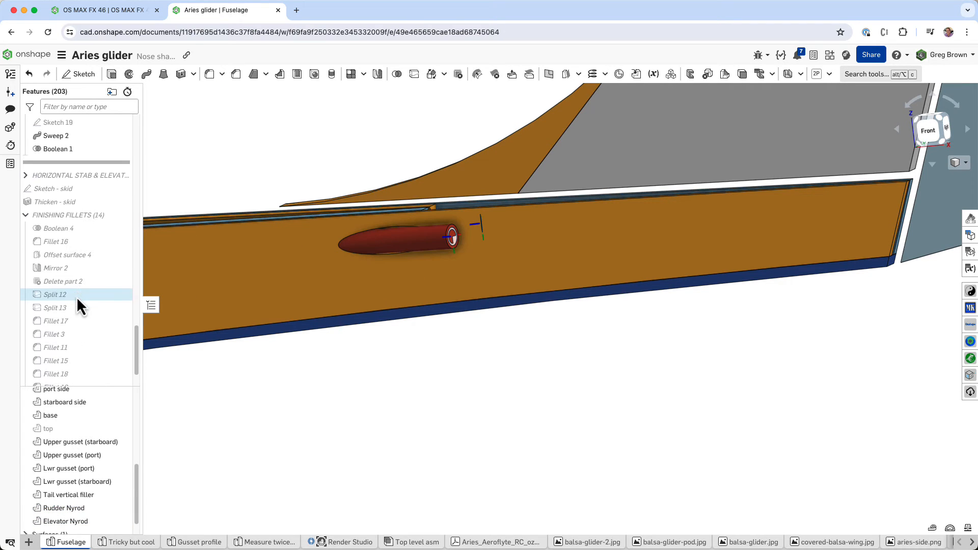
{"action": "scroll", "coordinate": [428, 349], "scroll_direction": "down", "scroll_amount": 3}
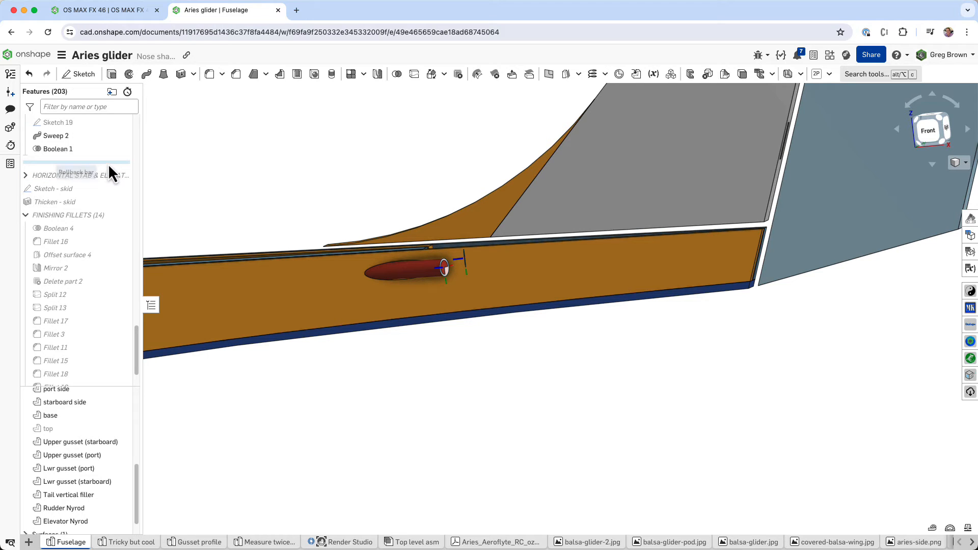
{"action": "left_click_drag", "start_coordinate": [122, 163], "coordinate": [103, 209]}
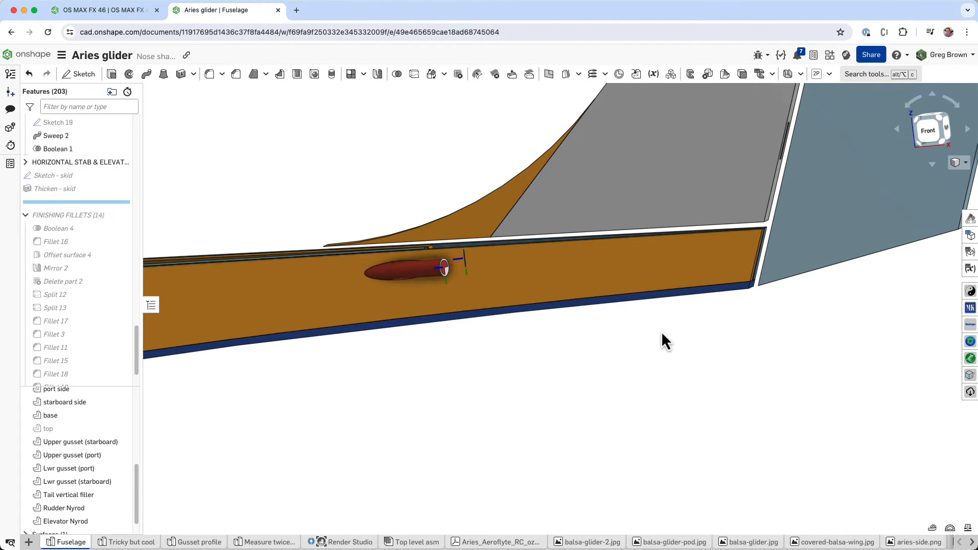
Step: Inspect the underside of the tail, highlight the elevator joiner between the two elevator halves, and clear the selection
{"action": "right_click_drag", "start_coordinate": [739, 308], "coordinate": [706, 324]}
{"action": "right_click_drag", "start_coordinate": [655, 283], "coordinate": [588, 193]}
{"action": "scroll", "coordinate": [682, 217], "scroll_direction": "up", "scroll_amount": 5}
{"action": "scroll", "coordinate": [673, 242], "scroll_direction": "up", "scroll_amount": 2}
{"action": "right_click_drag", "start_coordinate": [673, 241], "coordinate": [694, 289]}
{"action": "scroll", "coordinate": [665, 230], "scroll_direction": "up", "scroll_amount": 5}
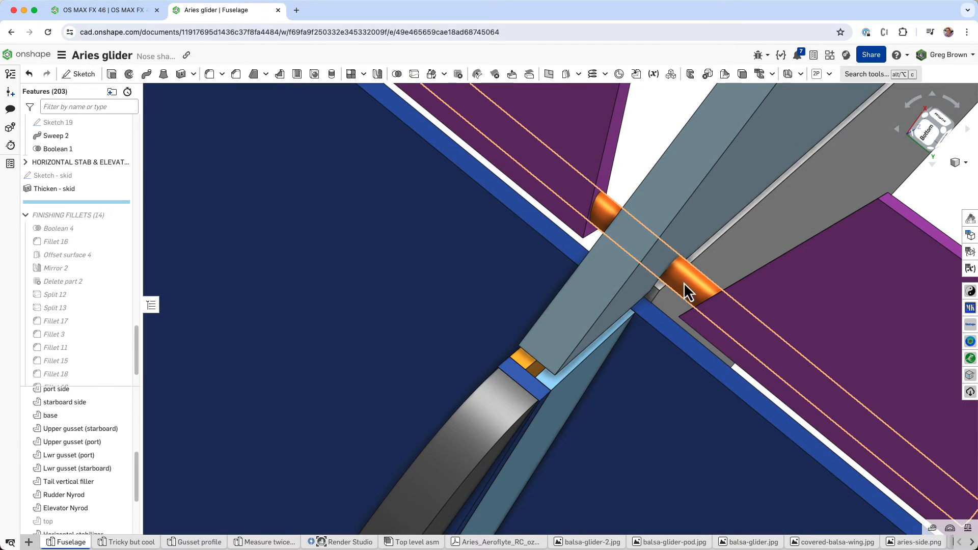
{"action": "left_click", "coordinate": [683, 283]}
{"action": "scroll", "coordinate": [514, 231], "scroll_direction": "down", "scroll_amount": 5}
{"action": "right_click_drag", "start_coordinate": [520, 238], "coordinate": [572, 297]}
{"action": "left_click", "coordinate": [246, 370]}
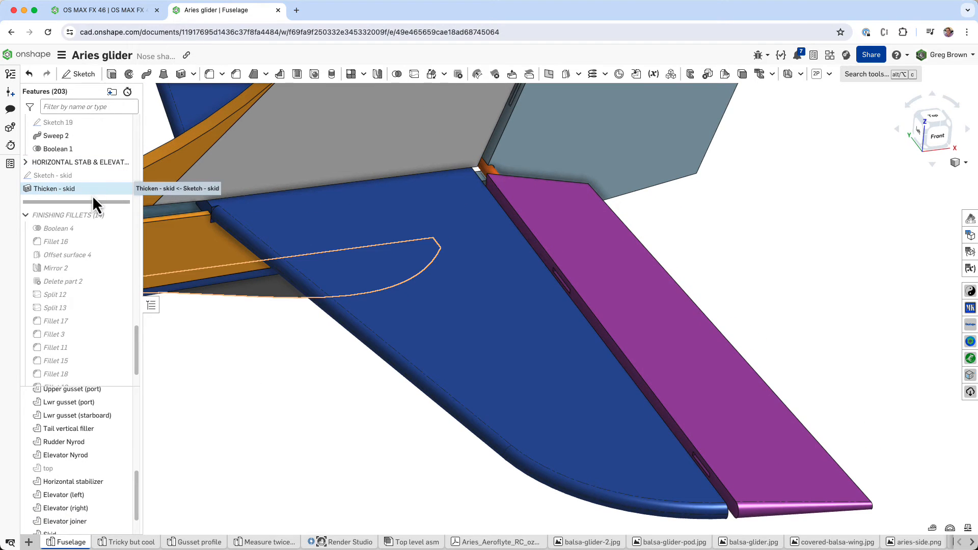
Step: Select the Thicken - skid feature to highlight the tail skid under the fuselage in side view
{"action": "left_click", "coordinate": [93, 195]}
{"action": "right_click_drag", "start_coordinate": [332, 343], "coordinate": [337, 314]}
{"action": "middle_click_drag", "start_coordinate": [539, 306], "coordinate": [703, 261]}
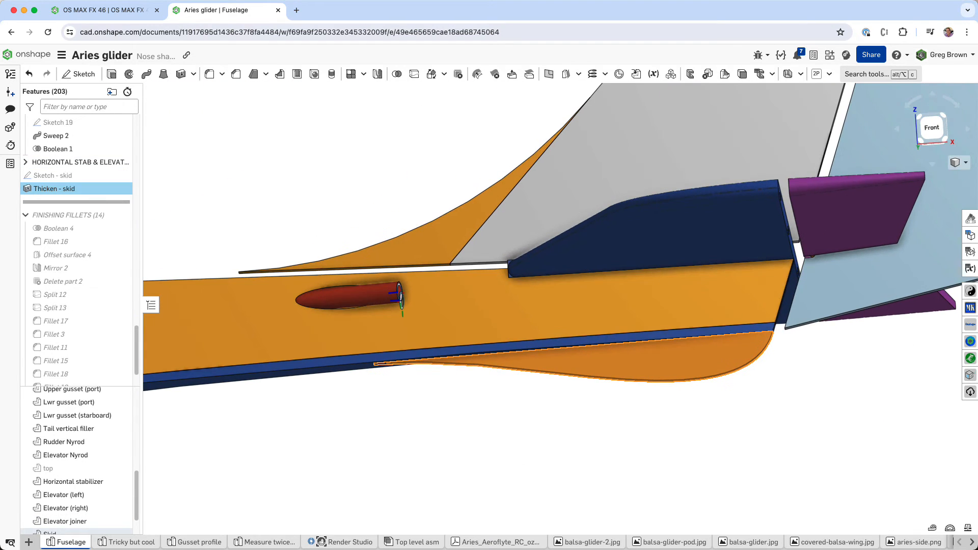
Step: Check the tail skid in the fuselage side view of the Aries plan PDF and return to the Fuselage Part Studio
{"action": "left_click", "coordinate": [495, 541]}
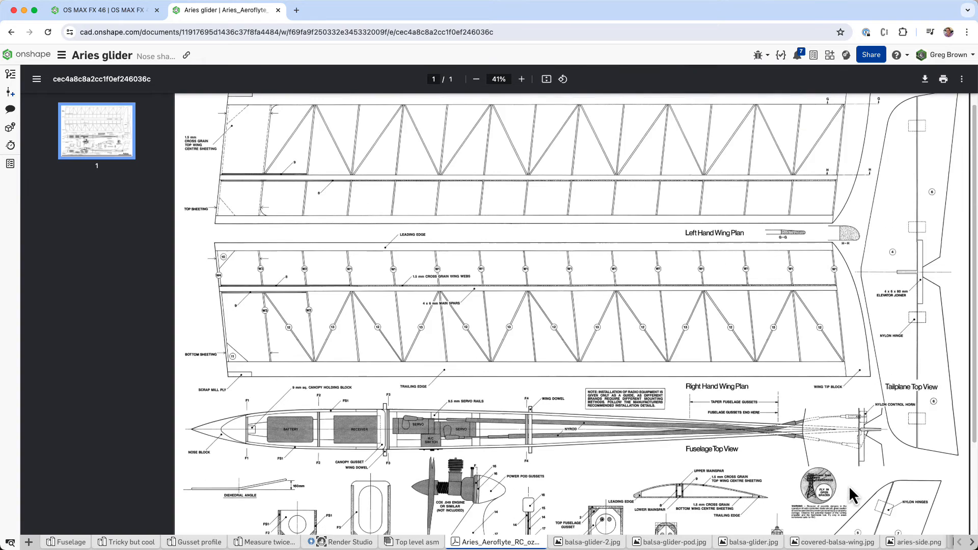
{"action": "scroll", "coordinate": [849, 494], "scroll_direction": "down", "scroll_amount": 3}
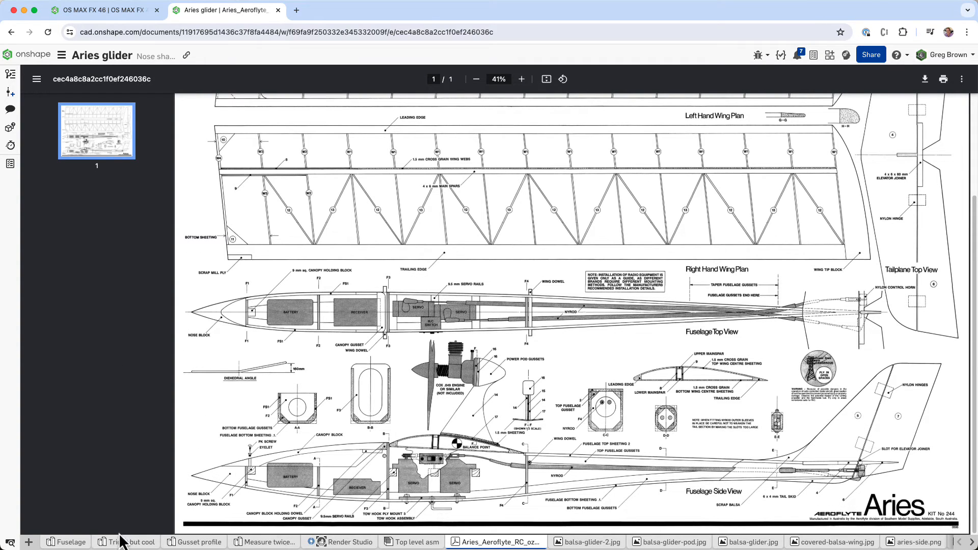
{"action": "left_click", "coordinate": [71, 542]}
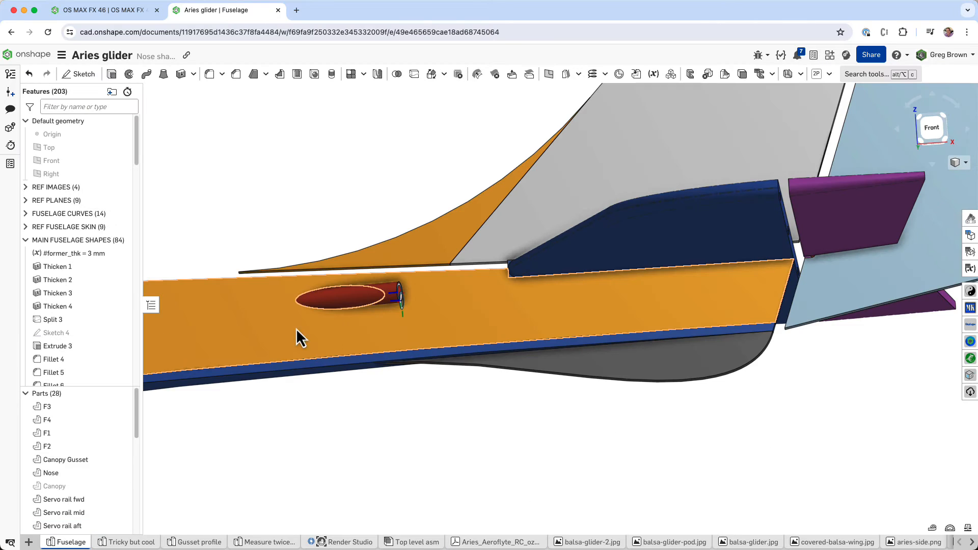
Step: Show all hidden parts of the glider, including the canopy and the top sheet
{"action": "scroll", "coordinate": [545, 309], "scroll_direction": "up", "scroll_amount": 5}
{"action": "right_click", "coordinate": [364, 237]}
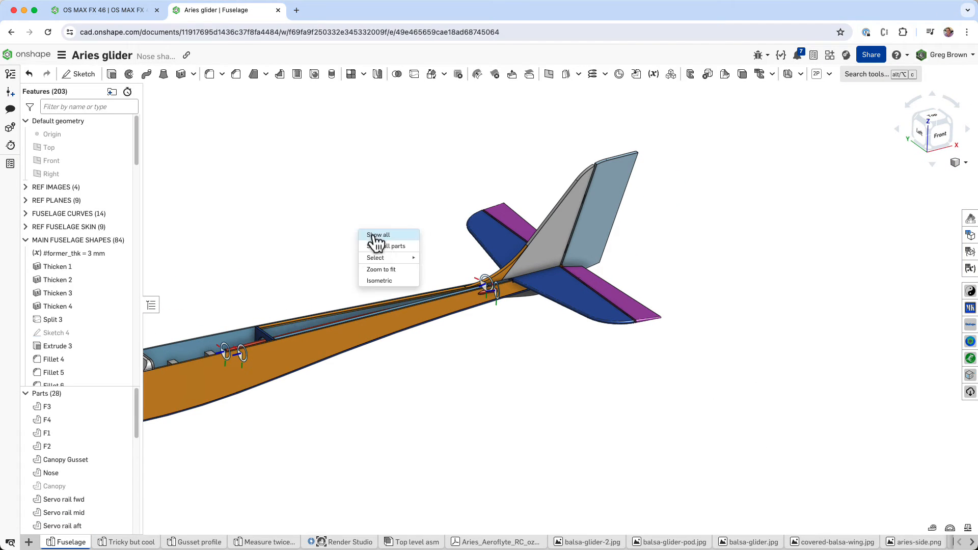
{"action": "left_click", "coordinate": [382, 249]}
{"action": "middle_click_drag", "start_coordinate": [338, 265], "coordinate": [499, 236]}
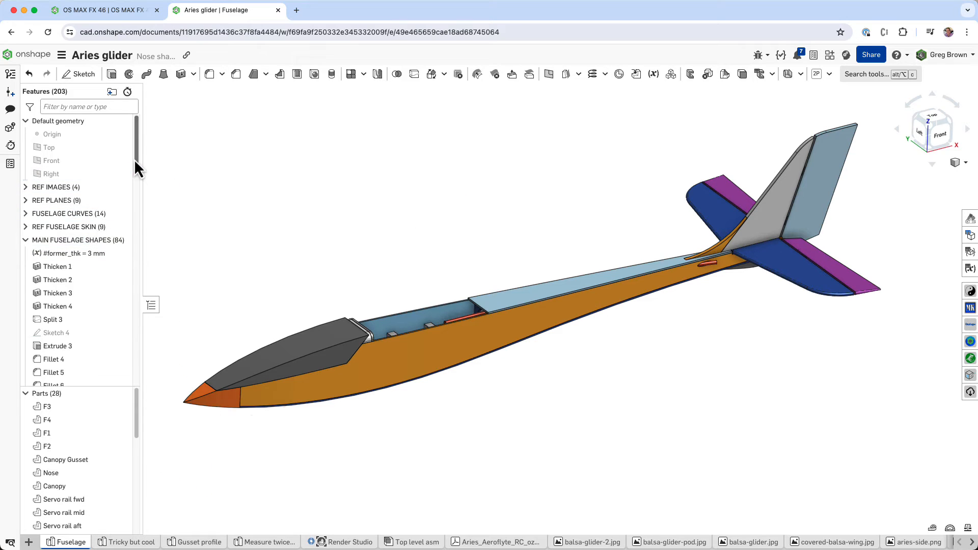
Step: Collapse the MAIN FUSELAGE SHAPES, FORMER DETAILS and CONTROL WIRES feature folders to reach the FINISHING FILLETS group
{"action": "left_click", "coordinate": [26, 241]}
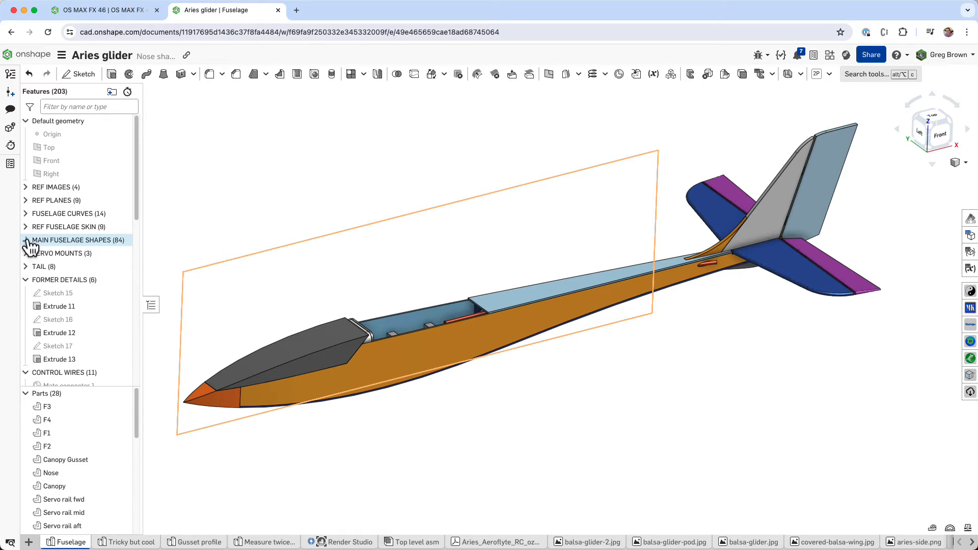
{"action": "left_click", "coordinate": [26, 280]}
{"action": "left_click", "coordinate": [26, 292]}
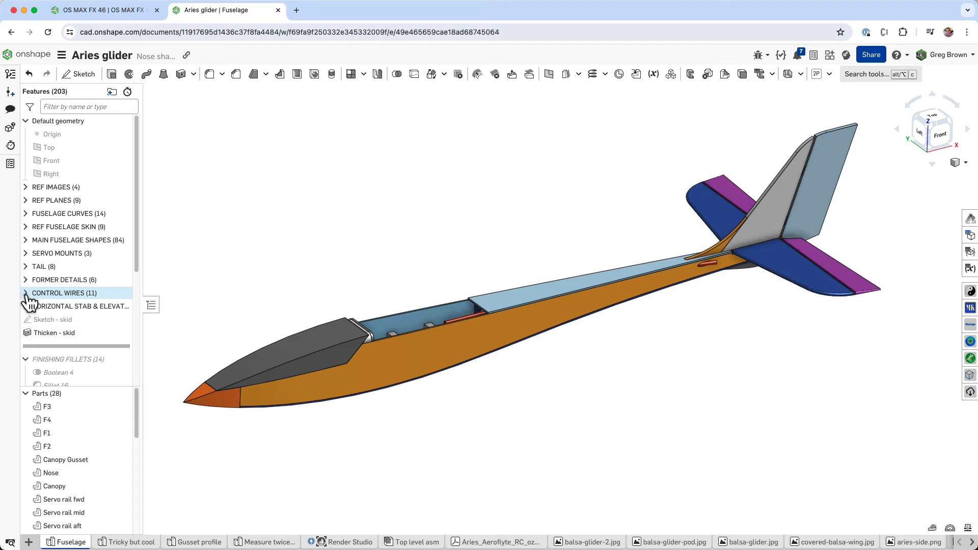
{"action": "scroll", "coordinate": [93, 326], "scroll_direction": "down", "scroll_amount": 3}
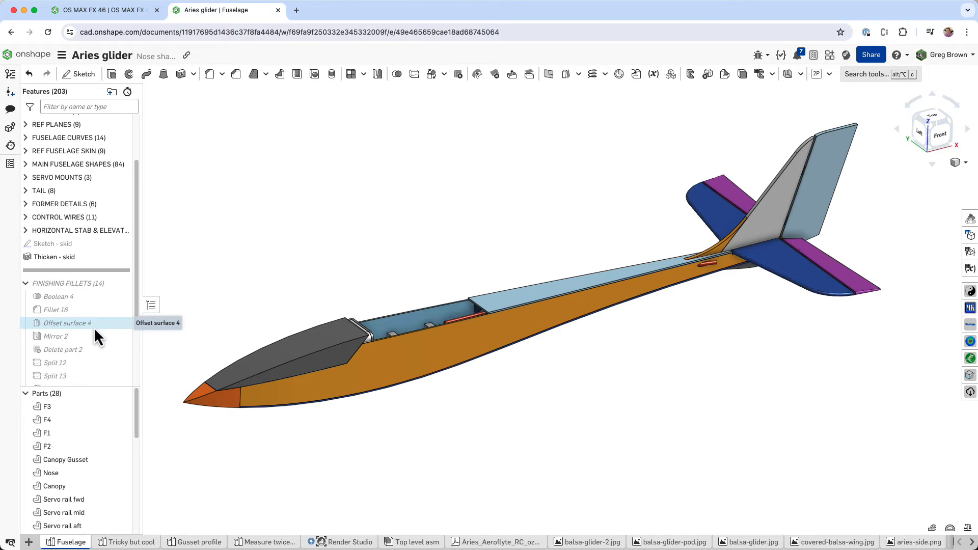
Step: Examine the square lower fuselage edges from the nose, the side and straight ahead
{"action": "mouse_move", "coordinate": [390, 342]}
{"action": "right_mouse_down"}
{"action": "mouse_move", "coordinate": [412, 338]}
{"action": "mouse_move", "coordinate": [396, 345]}
{"action": "right_mouse_up"}
{"action": "mouse_move", "coordinate": [286, 434]}
{"action": "right_mouse_down"}
{"action": "mouse_move", "coordinate": [334, 436]}
{"action": "mouse_move", "coordinate": [326, 443]}
{"action": "mouse_move", "coordinate": [289, 429]}
{"action": "right_mouse_up"}
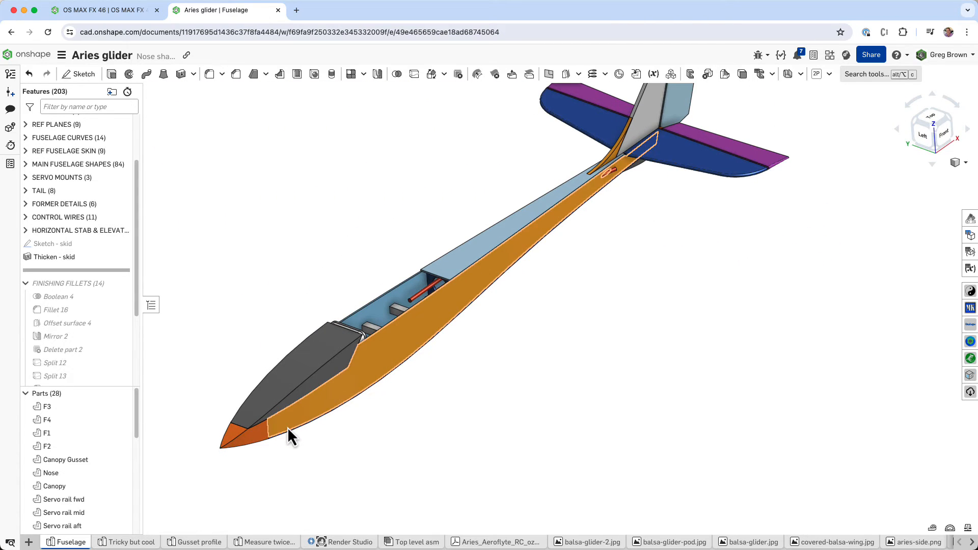
{"action": "right_click_drag", "start_coordinate": [667, 258], "coordinate": [677, 215]}
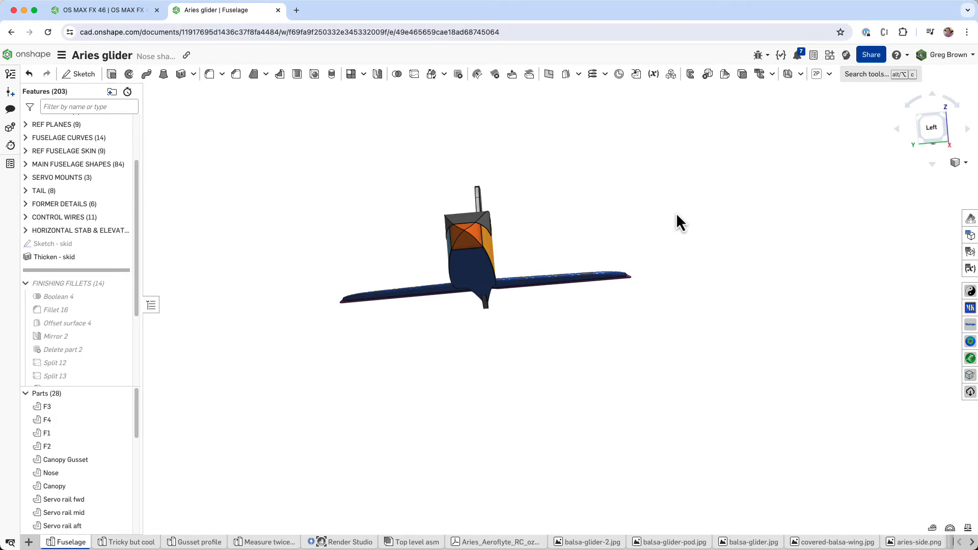
{"action": "right_click_drag", "start_coordinate": [676, 212], "coordinate": [520, 261]}
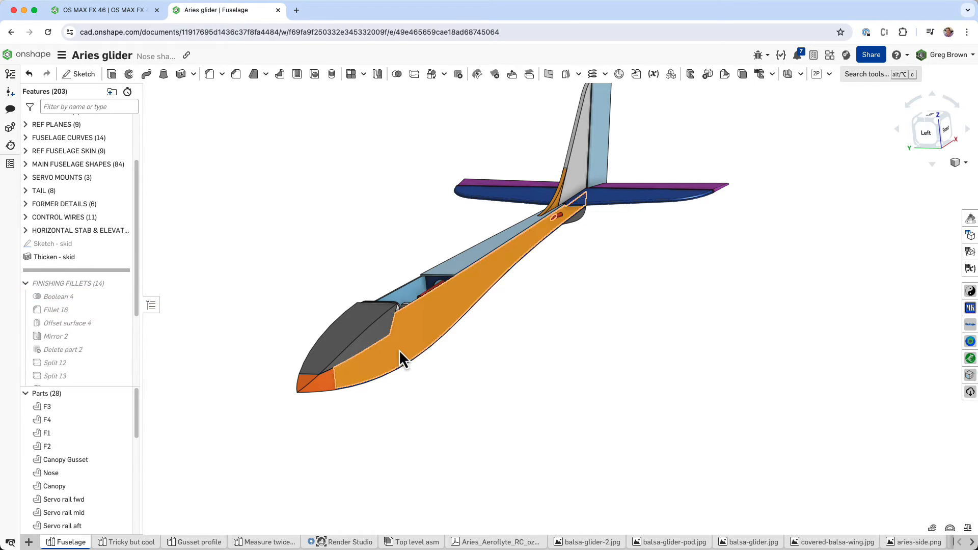
{"action": "right_click_drag", "start_coordinate": [398, 350], "coordinate": [420, 334]}
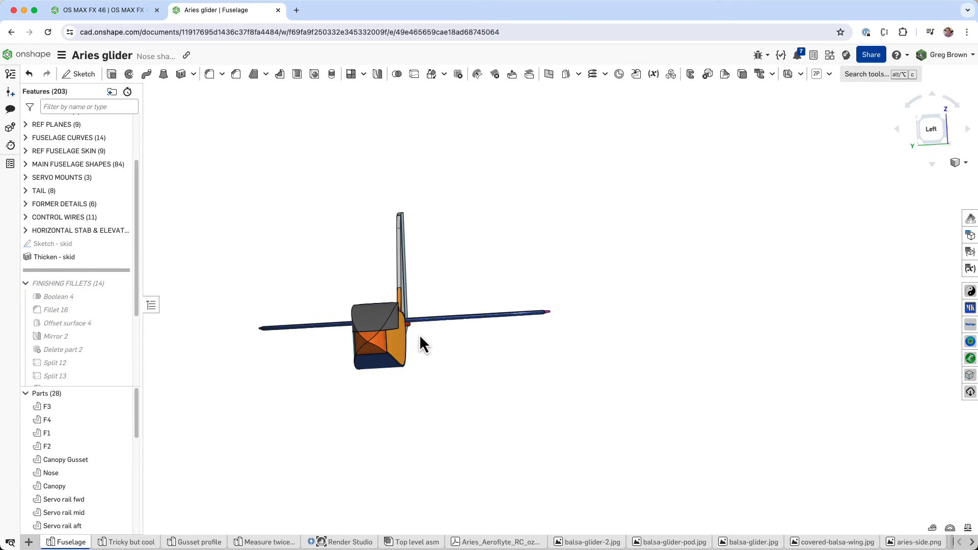
Step: Open the Tricky but cool Part Studio and roll its feature history back to just after Derived 1
{"action": "left_click", "coordinate": [132, 543]}
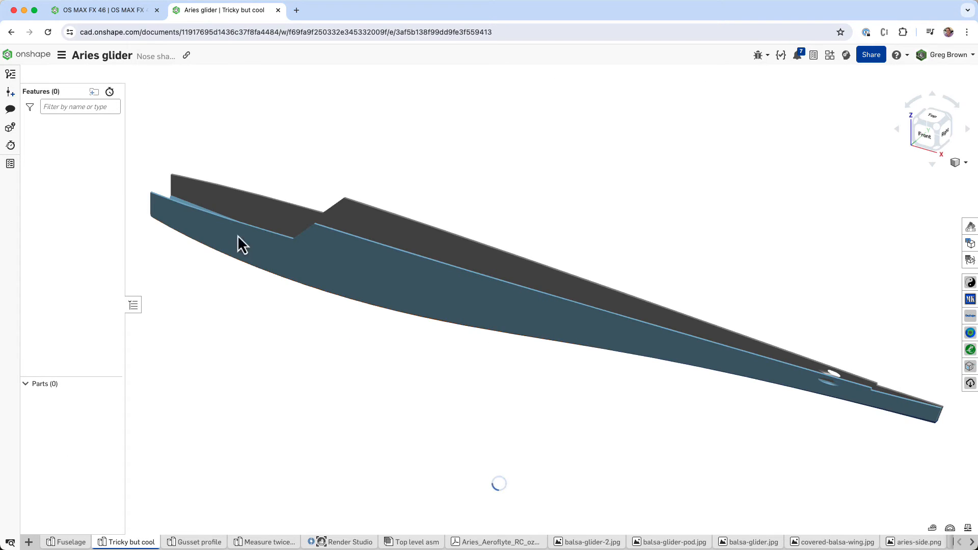
{"action": "right_click_drag", "start_coordinate": [264, 242], "coordinate": [386, 314]}
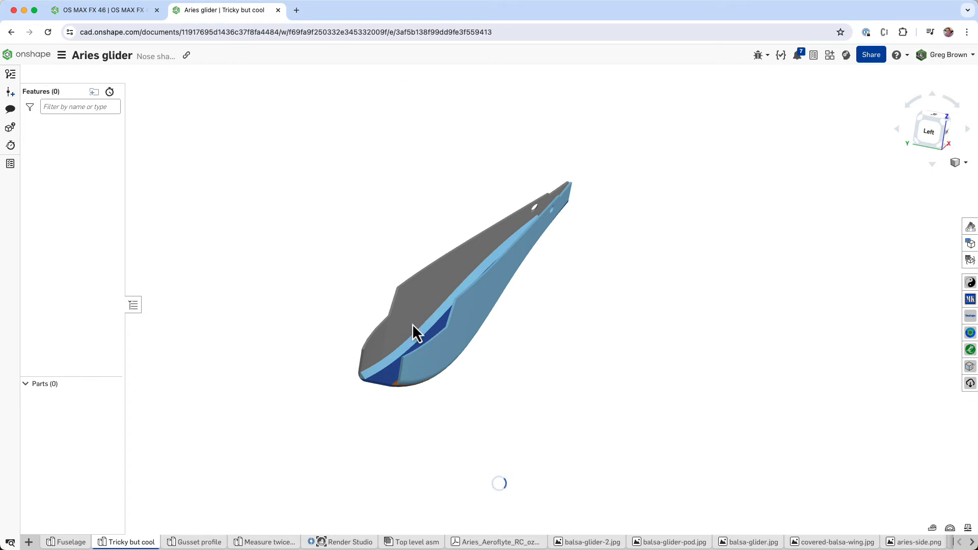
{"action": "left_click_drag", "start_coordinate": [79, 292], "coordinate": [81, 199]}
Step: Highlight the derived port side, base and starboard side parts and inspect where the lower gussets join them
{"action": "scroll", "coordinate": [377, 323], "scroll_direction": "up", "scroll_amount": 5}
{"action": "mouse_move", "coordinate": [382, 327]}
{"action": "right_mouse_down"}
{"action": "mouse_move", "coordinate": [543, 347]}
{"action": "mouse_move", "coordinate": [544, 376]}
{"action": "mouse_move", "coordinate": [566, 368]}
{"action": "mouse_move", "coordinate": [521, 301]}
{"action": "mouse_move", "coordinate": [515, 368]}
{"action": "mouse_move", "coordinate": [587, 389]}
{"action": "right_mouse_up"}
{"action": "left_click", "coordinate": [548, 306]}
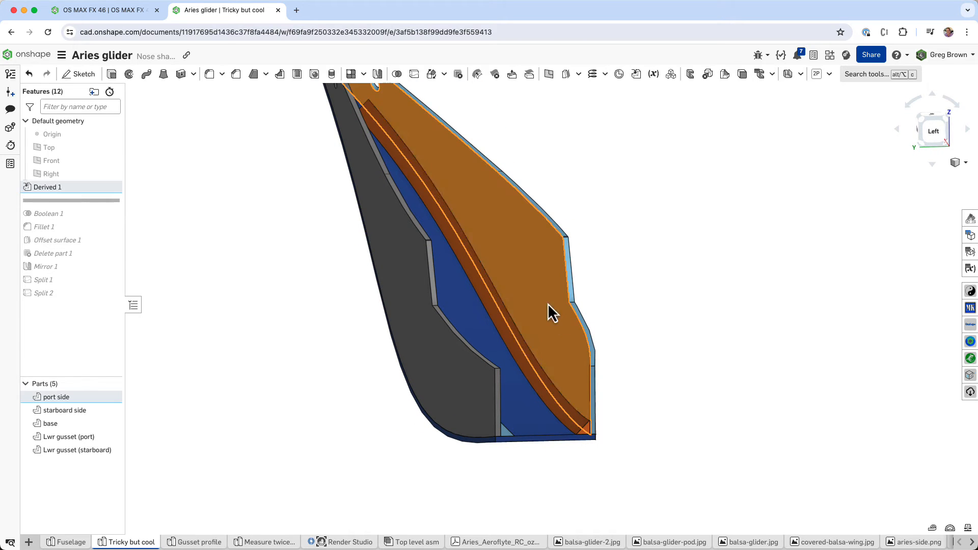
{"action": "left_click", "coordinate": [496, 351]}
{"action": "left_click", "coordinate": [440, 347]}
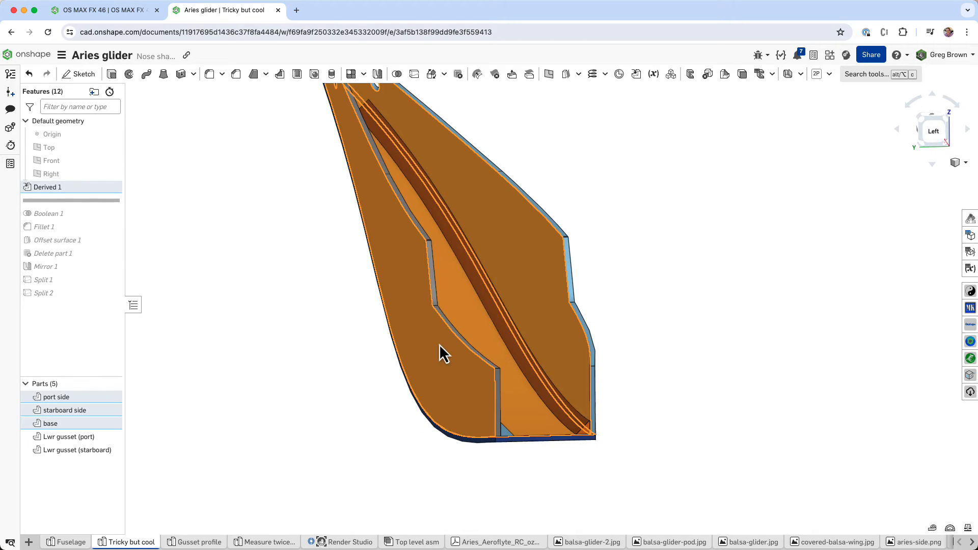
{"action": "right_click_drag", "start_coordinate": [440, 354], "coordinate": [509, 422]}
{"action": "left_click", "coordinate": [543, 421]}
{"action": "left_click", "coordinate": [451, 425]}
{"action": "left_click", "coordinate": [344, 381]}
{"action": "middle_click_drag", "start_coordinate": [323, 379], "coordinate": [208, 354]}
Step: Roll the history forward to just after Boolean 1 and hide the port side, starboard side, base and both lower gussets
{"action": "left_click_drag", "start_coordinate": [108, 200], "coordinate": [109, 230]}
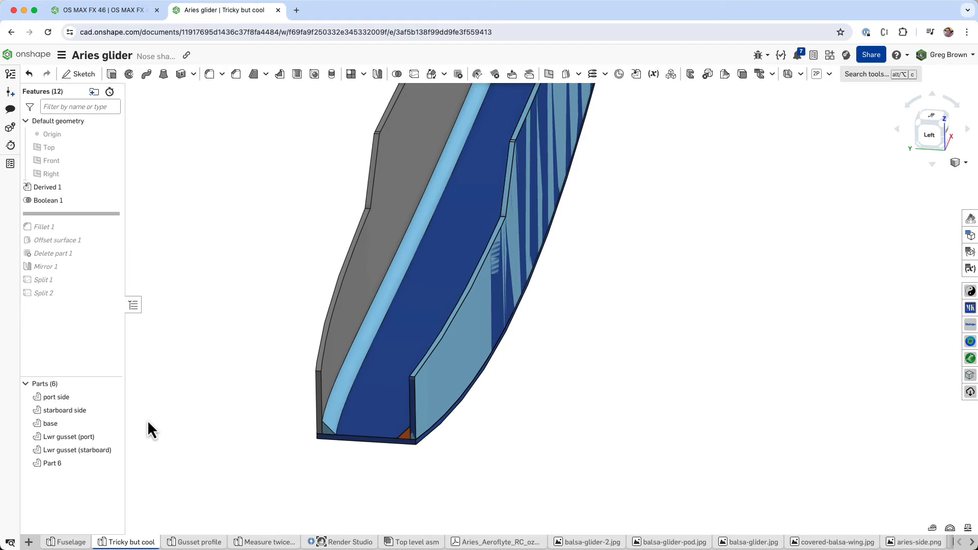
{"action": "left_click", "coordinate": [112, 450]}
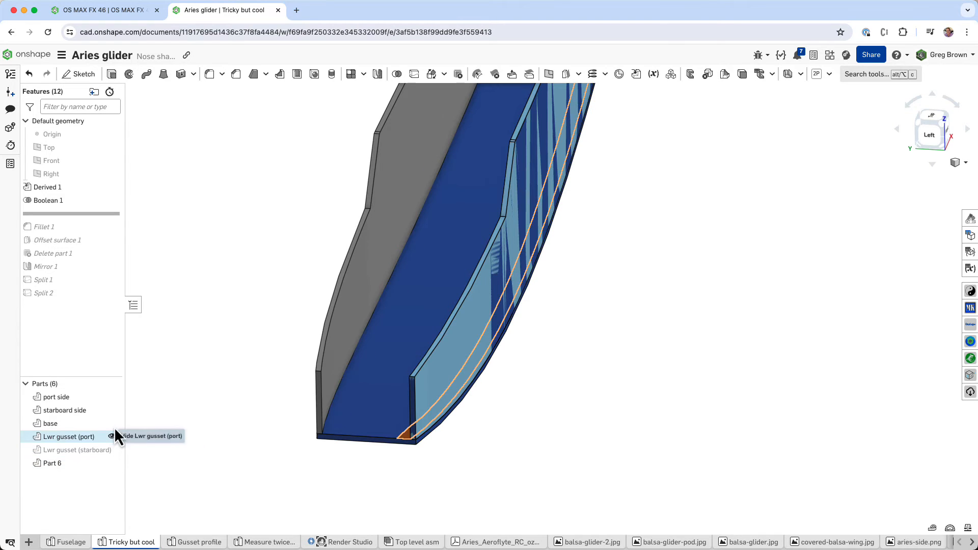
{"action": "left_click", "coordinate": [112, 437]}
{"action": "left_click", "coordinate": [112, 423]}
{"action": "left_click", "coordinate": [112, 410]}
{"action": "left_click", "coordinate": [112, 396]}
Step: Inspect the united fuselage body, then roll the history forward to just after Fillet 1 and view its rounded lower edge
{"action": "right_click_drag", "start_coordinate": [235, 402], "coordinate": [273, 386]}
{"action": "right_click_drag", "start_coordinate": [506, 288], "coordinate": [499, 377]}
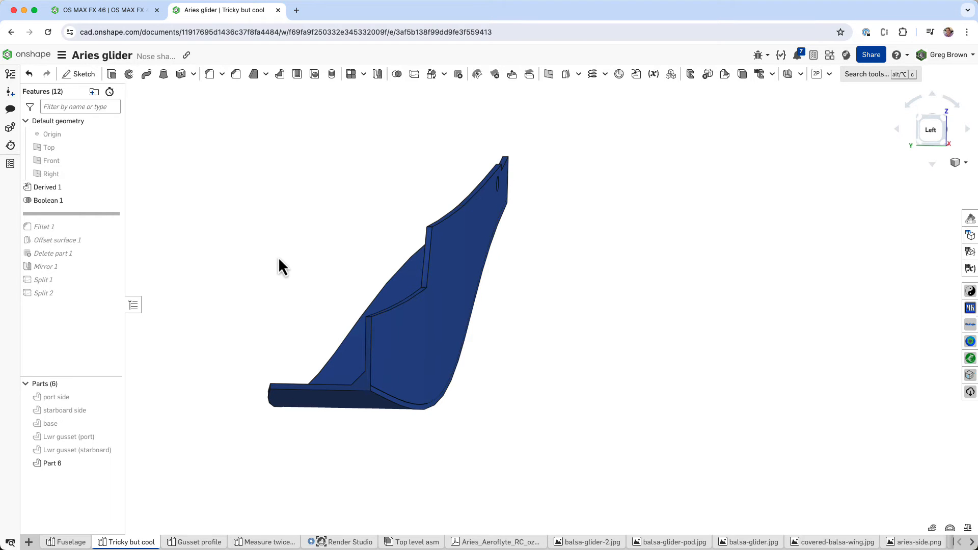
{"action": "mouse_move", "coordinate": [278, 257]}
{"action": "right_mouse_down"}
{"action": "mouse_move", "coordinate": [277, 238]}
{"action": "mouse_move", "coordinate": [296, 264]}
{"action": "mouse_move", "coordinate": [288, 267]}
{"action": "right_mouse_up"}
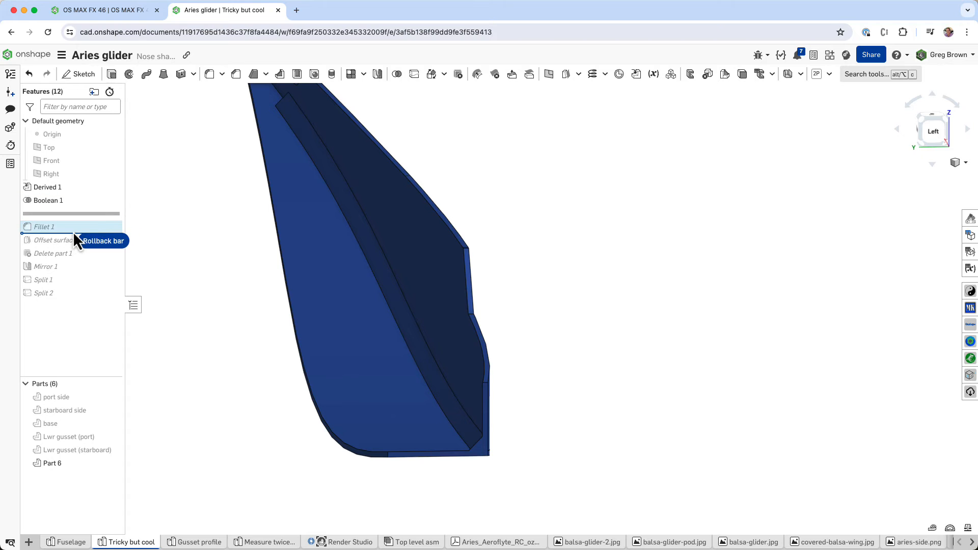
{"action": "left_click", "coordinate": [72, 232]}
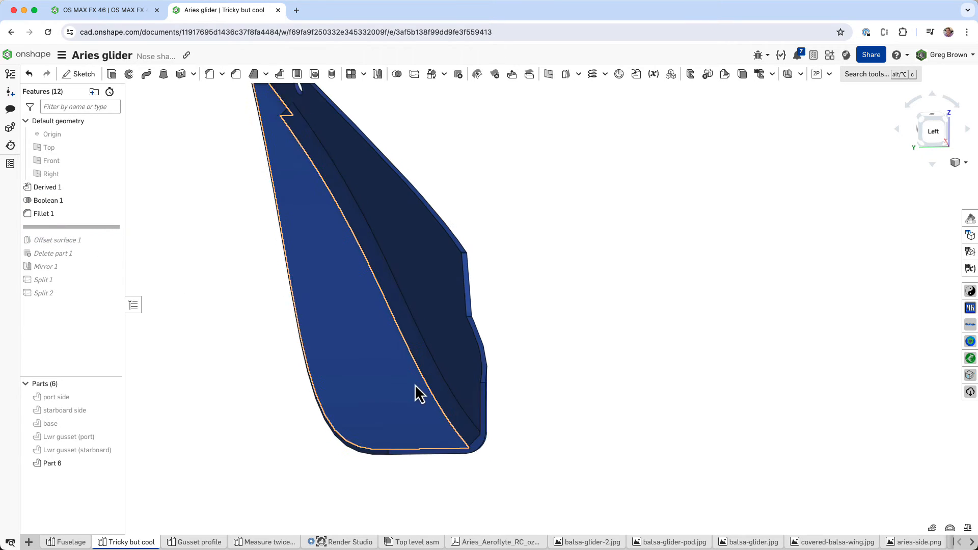
{"action": "right_click_drag", "start_coordinate": [415, 384], "coordinate": [440, 328]}
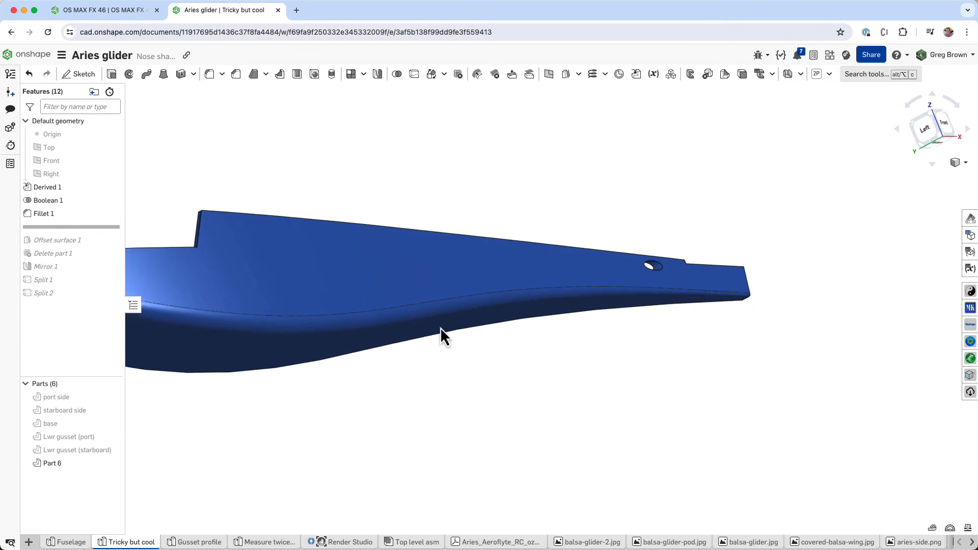
Step: Open Fillet 1 for editing and examine its variable-radius edge, the point along the edge and the vertex at the narrow end
{"action": "right_click", "coordinate": [78, 216]}
{"action": "left_click", "coordinate": [124, 238]}
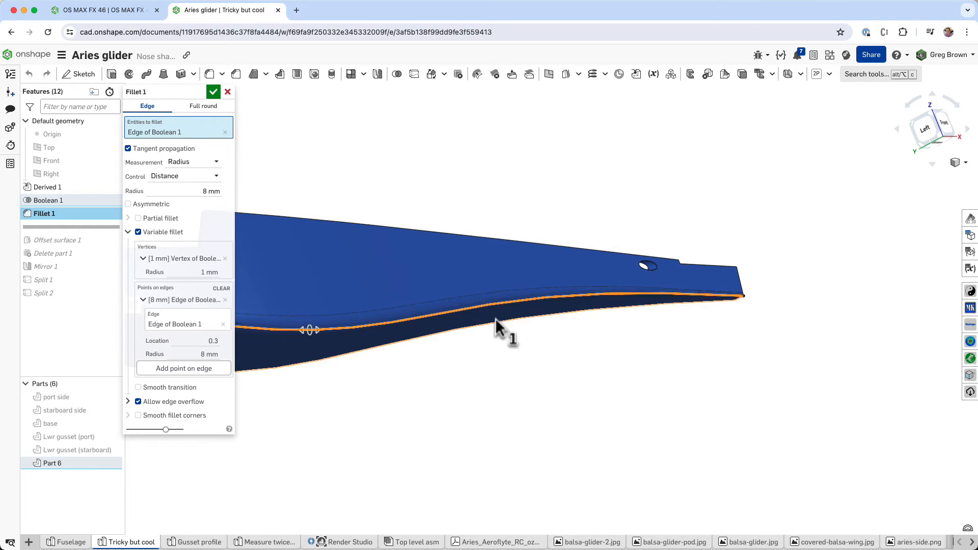
{"action": "middle_click_drag", "start_coordinate": [495, 319], "coordinate": [699, 326]}
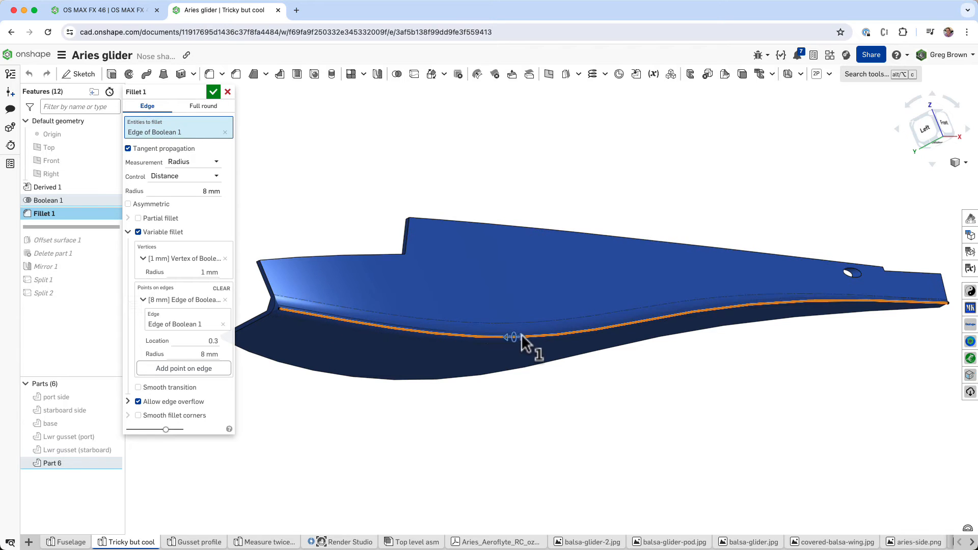
{"action": "middle_click_drag", "start_coordinate": [688, 340], "coordinate": [567, 330]}
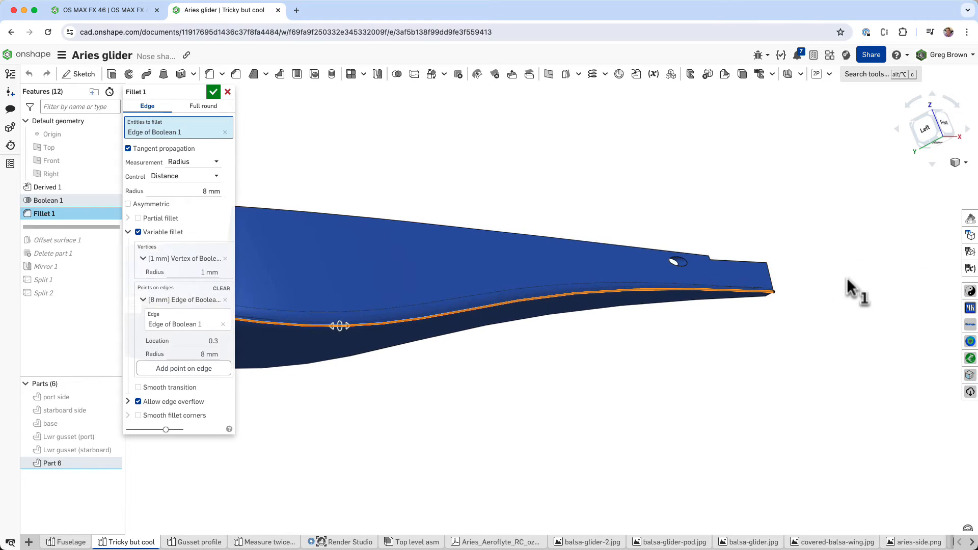
{"action": "right_click_drag", "start_coordinate": [851, 283], "coordinate": [676, 316]}
{"action": "scroll", "coordinate": [612, 325], "scroll_direction": "up", "scroll_amount": 10}
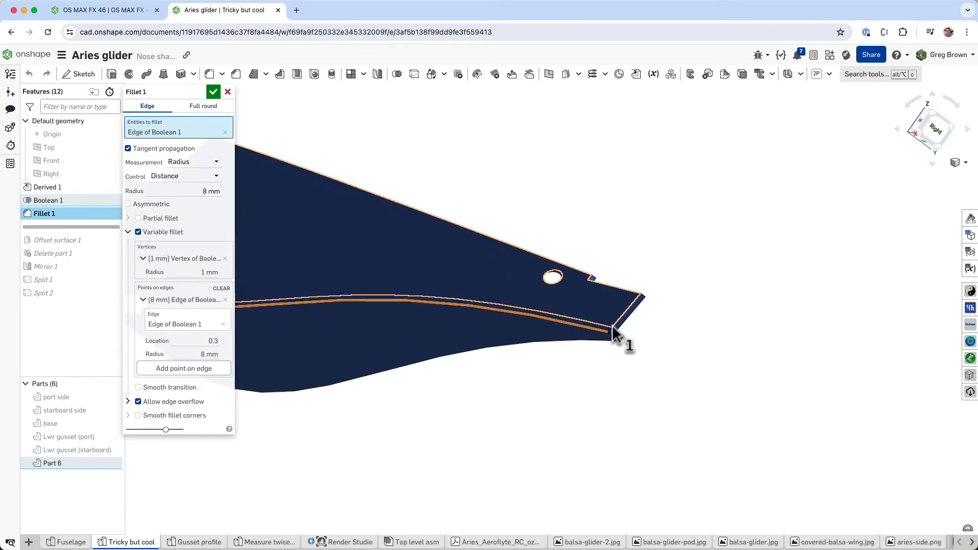
{"action": "scroll", "coordinate": [593, 325], "scroll_direction": "down", "scroll_amount": 2}
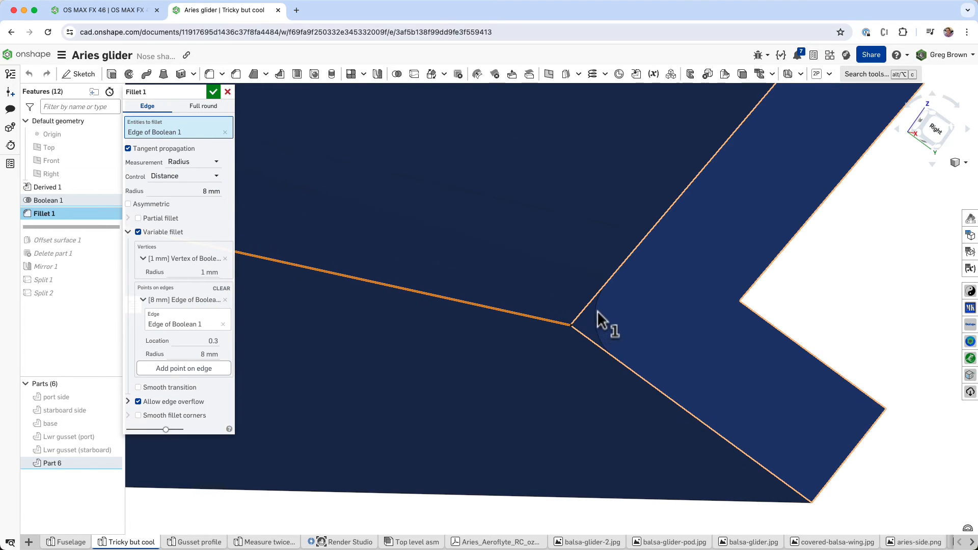
{"action": "scroll", "coordinate": [611, 336], "scroll_direction": "down", "scroll_amount": 5}
{"action": "scroll", "coordinate": [609, 349], "scroll_direction": "down", "scroll_amount": 5}
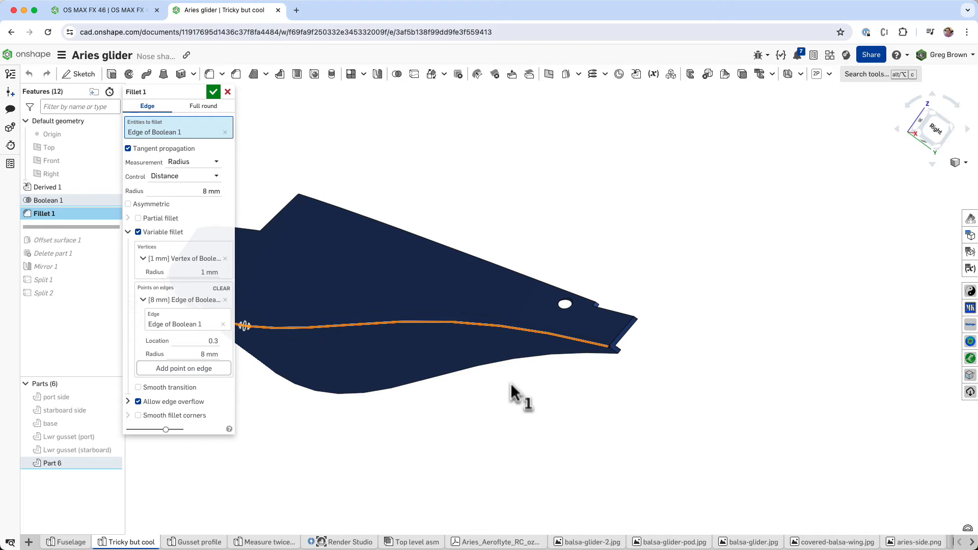
Step: Inspect the filleted edge from inside and underneath, including where the gusset stops short of the narrow end, and close Fillet 1
{"action": "right_click_drag", "start_coordinate": [519, 394], "coordinate": [490, 368]}
{"action": "middle_click_drag", "start_coordinate": [491, 368], "coordinate": [613, 353]}
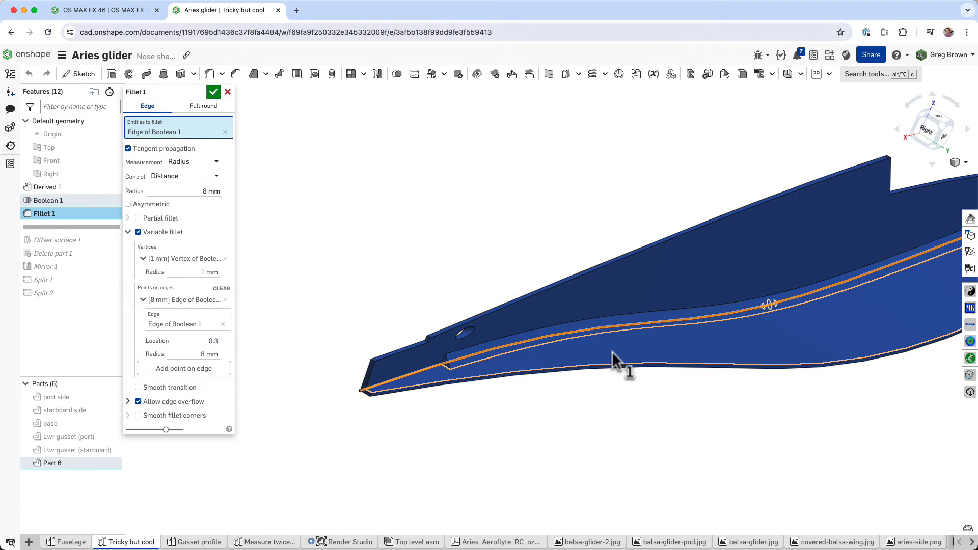
{"action": "scroll", "coordinate": [447, 361], "scroll_direction": "up", "scroll_amount": 1}
{"action": "scroll", "coordinate": [446, 363], "scroll_direction": "up", "scroll_amount": 1}
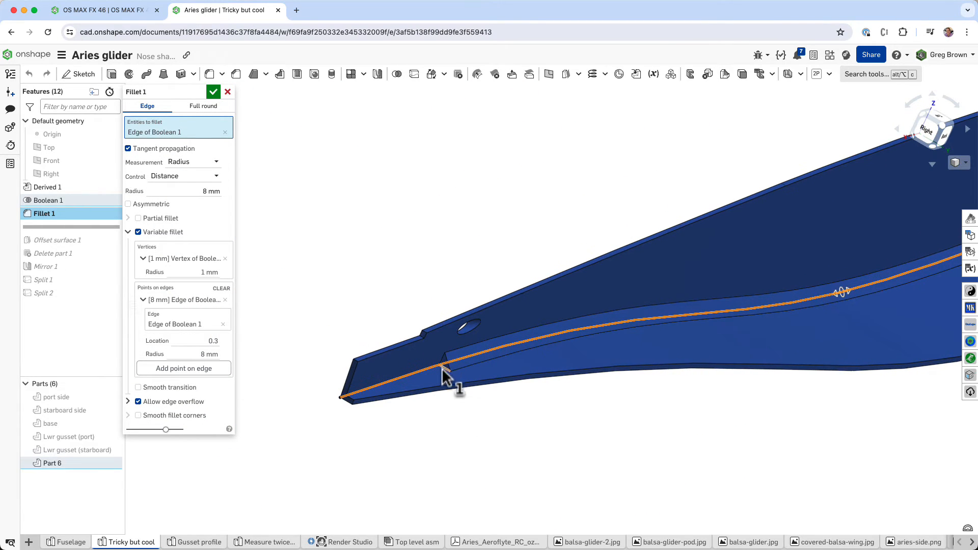
{"action": "scroll", "coordinate": [445, 365], "scroll_direction": "up", "scroll_amount": 3}
{"action": "right_click_drag", "start_coordinate": [445, 365], "coordinate": [618, 326]}
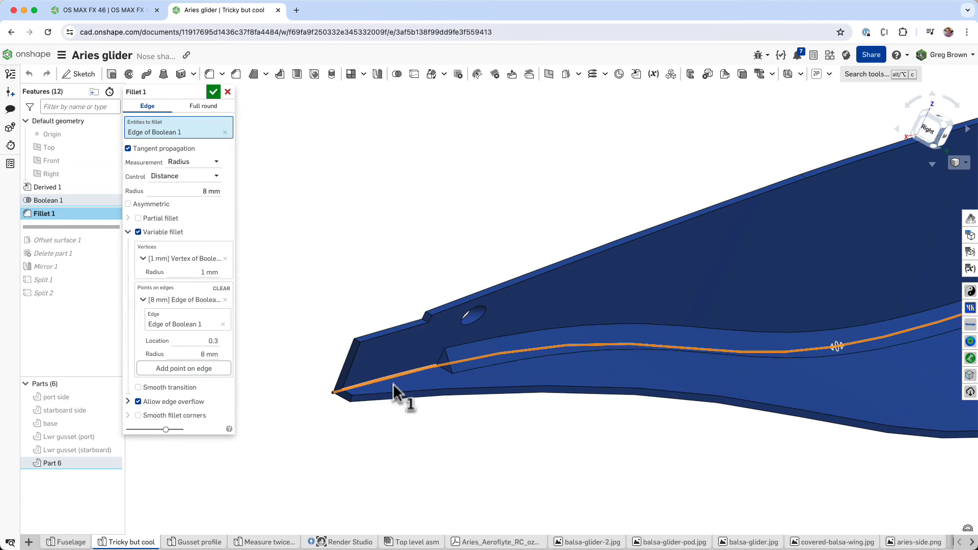
{"action": "scroll", "coordinate": [343, 384], "scroll_direction": "up", "scroll_amount": 5}
{"action": "right_click_drag", "start_coordinate": [363, 395], "coordinate": [441, 415]}
{"action": "middle_click_drag", "start_coordinate": [419, 415], "coordinate": [581, 339]}
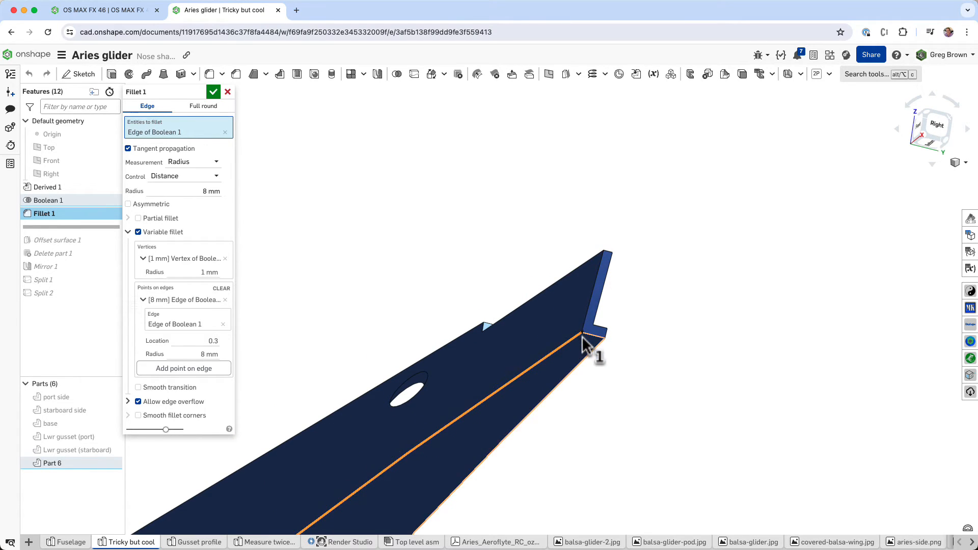
{"action": "scroll", "coordinate": [656, 316], "scroll_direction": "down", "scroll_amount": 5}
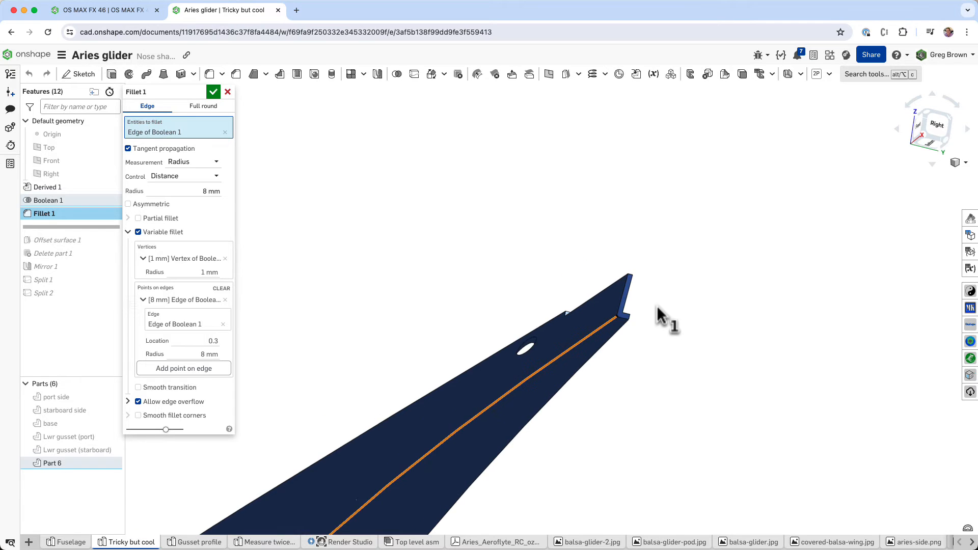
{"action": "middle_click_drag", "start_coordinate": [578, 332], "coordinate": [586, 242]}
{"action": "right_click_drag", "start_coordinate": [585, 242], "coordinate": [660, 285]}
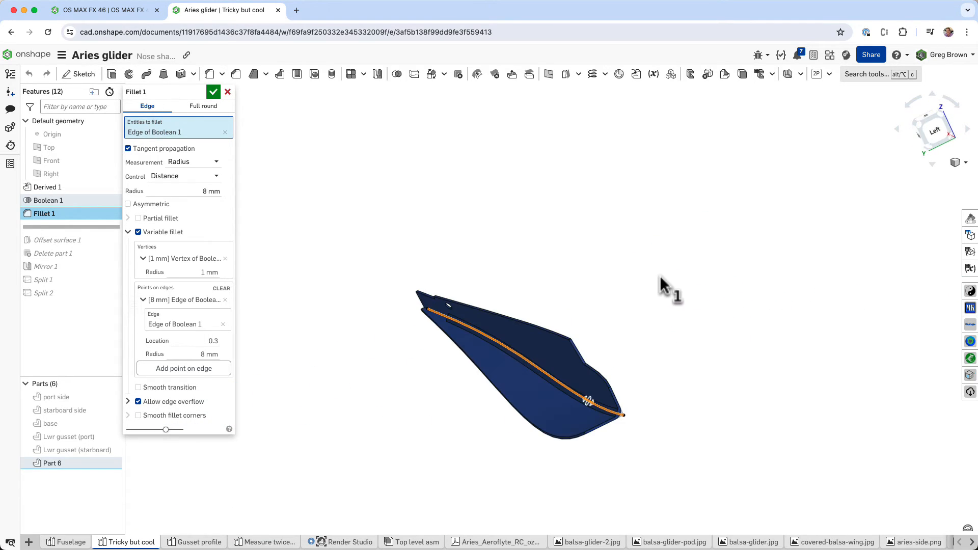
{"action": "left_click", "coordinate": [212, 92]}
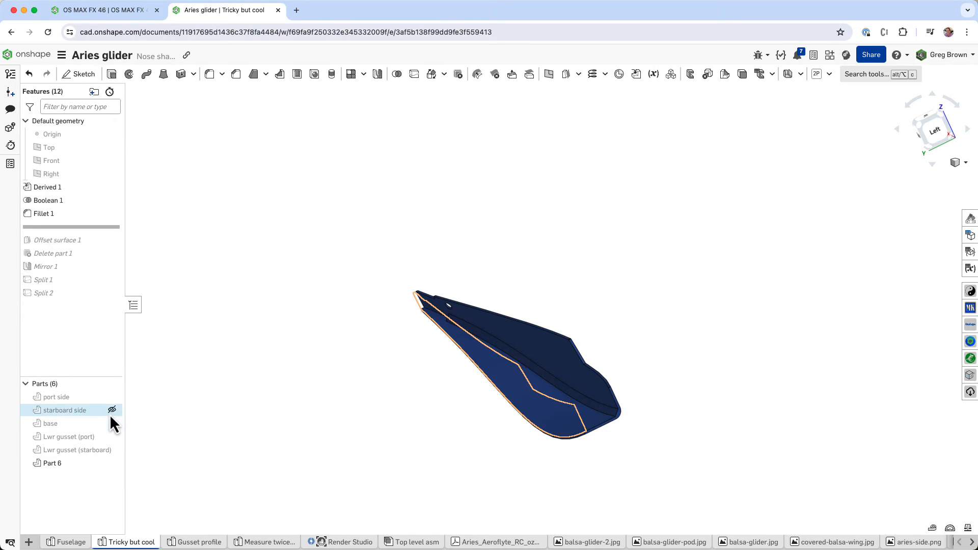
Step: Show the port side, base and port lower gusset in place of Part 6 and inspect their unfilleted outer edge
{"action": "left_click", "coordinate": [112, 423]}
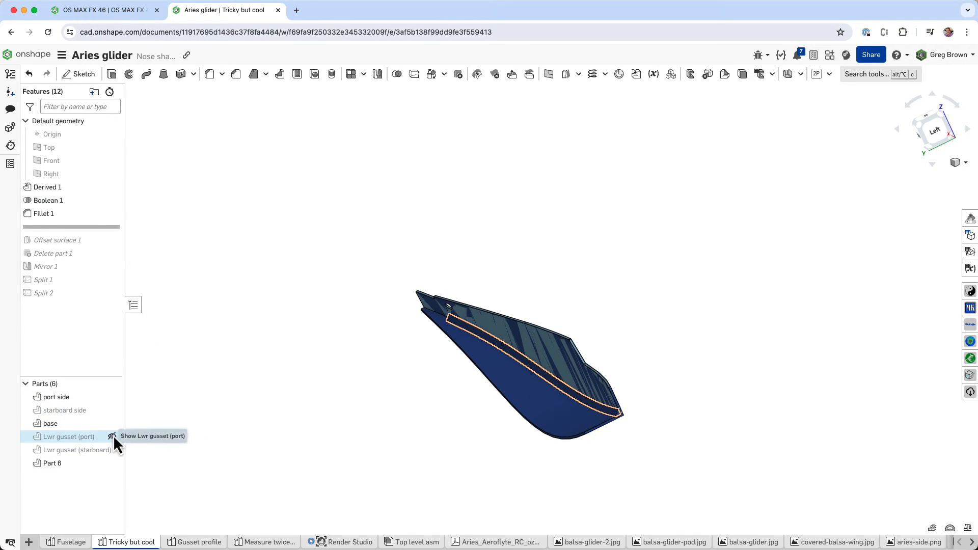
{"action": "left_click", "coordinate": [113, 436]}
{"action": "left_click", "coordinate": [112, 463]}
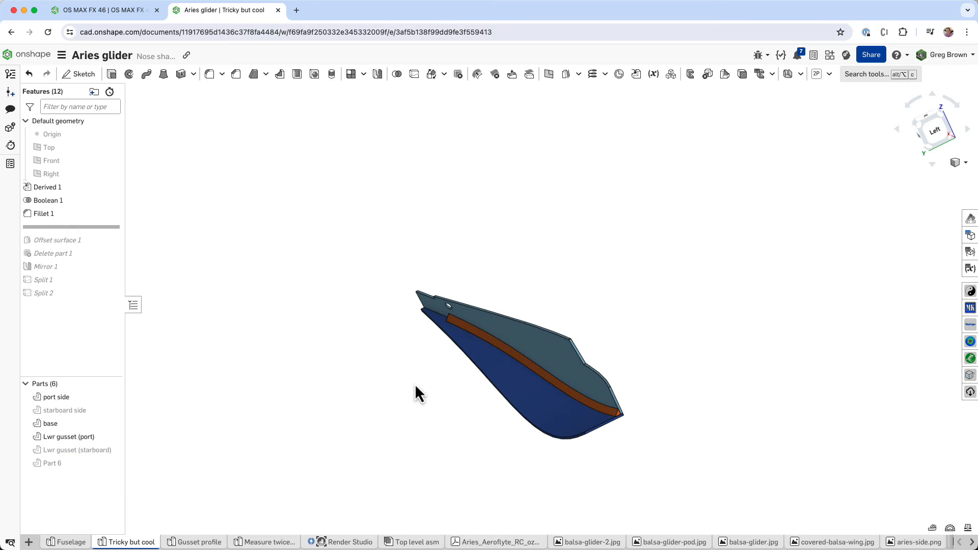
{"action": "right_click_drag", "start_coordinate": [414, 383], "coordinate": [392, 365]}
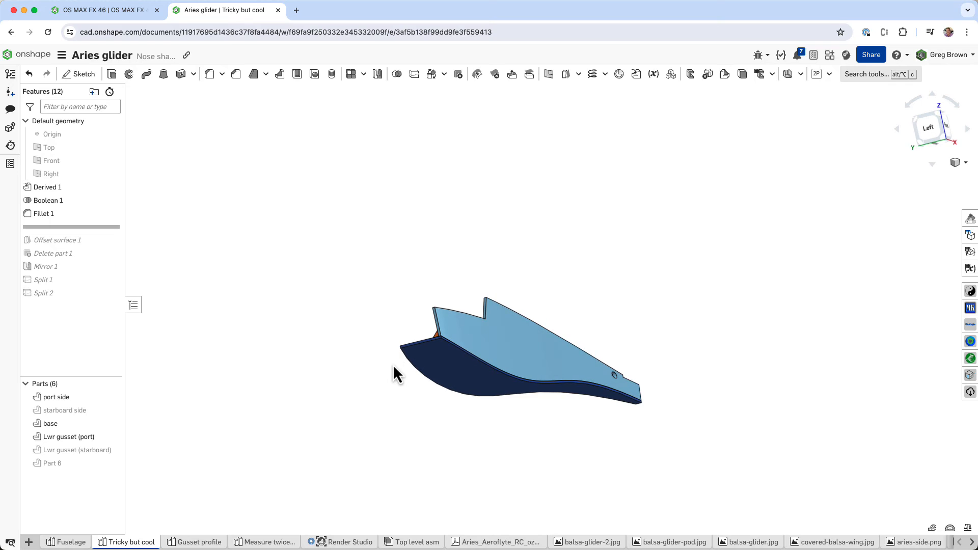
Step: Hide the port side, base and port lower gusset again and show the filleted Part 6
{"action": "left_click", "coordinate": [116, 423]}
{"action": "left_click", "coordinate": [113, 396]}
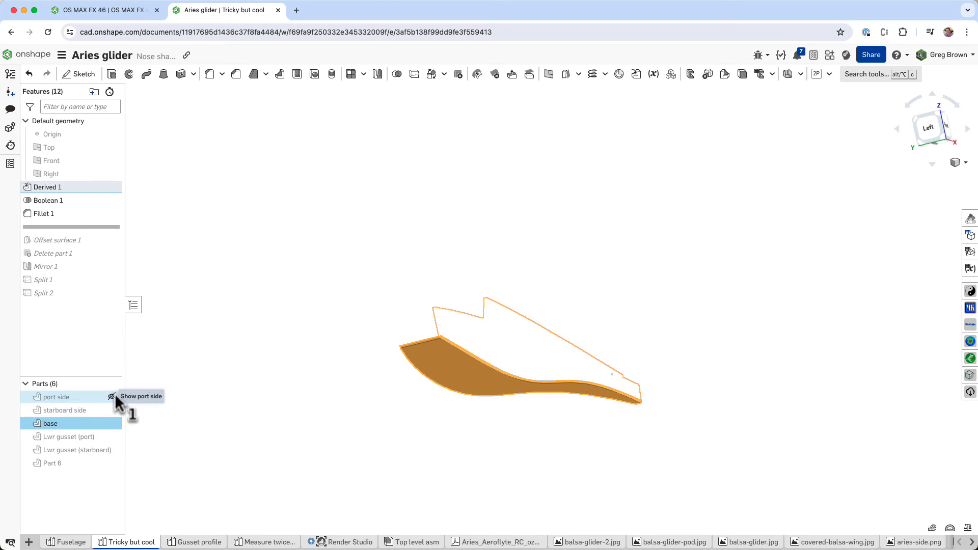
{"action": "left_click", "coordinate": [112, 423]}
{"action": "left_click", "coordinate": [112, 462]}
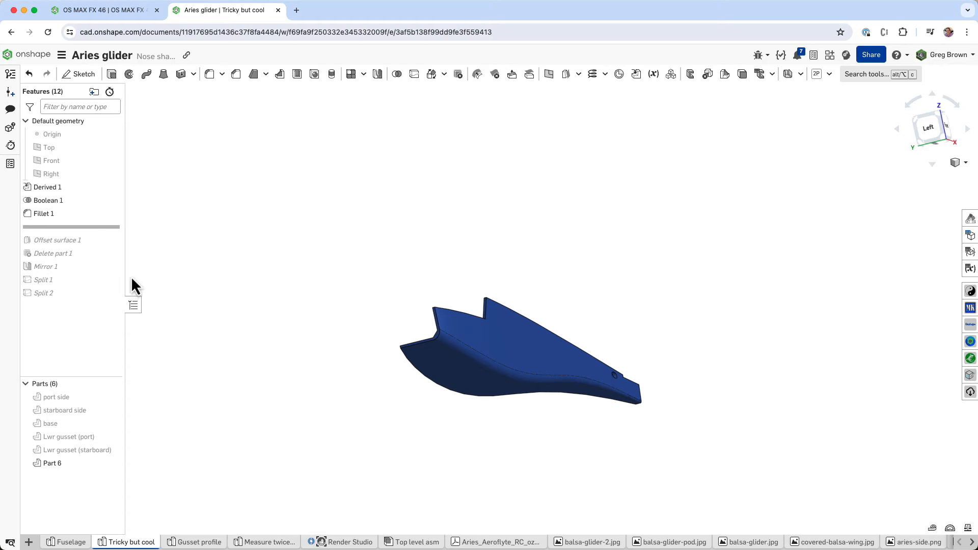
Step: Roll the history forward to just after Offset surface 1 and highlight the side and bottom faces of the offset surface
{"action": "left_click_drag", "start_coordinate": [97, 226], "coordinate": [96, 242]}
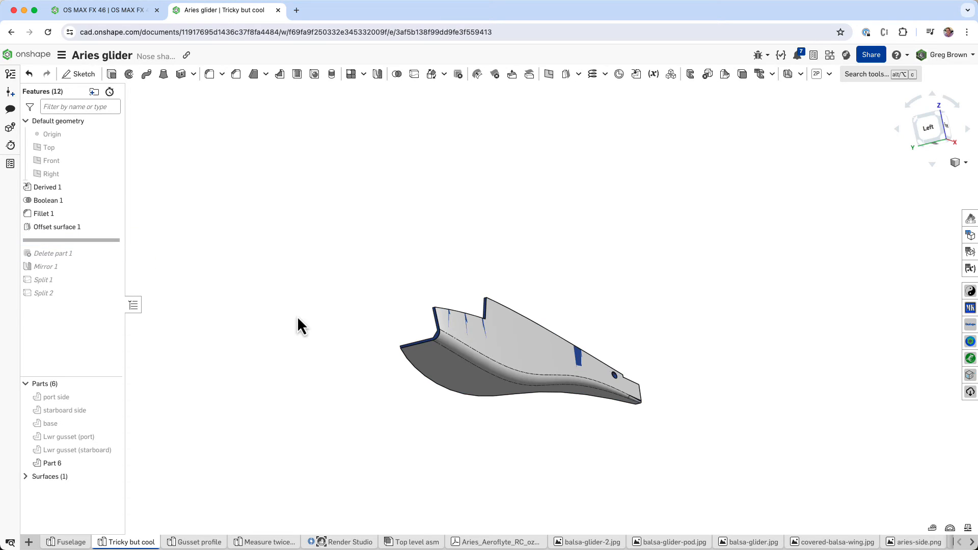
{"action": "left_click", "coordinate": [487, 348]}
{"action": "left_click", "coordinate": [466, 372]}
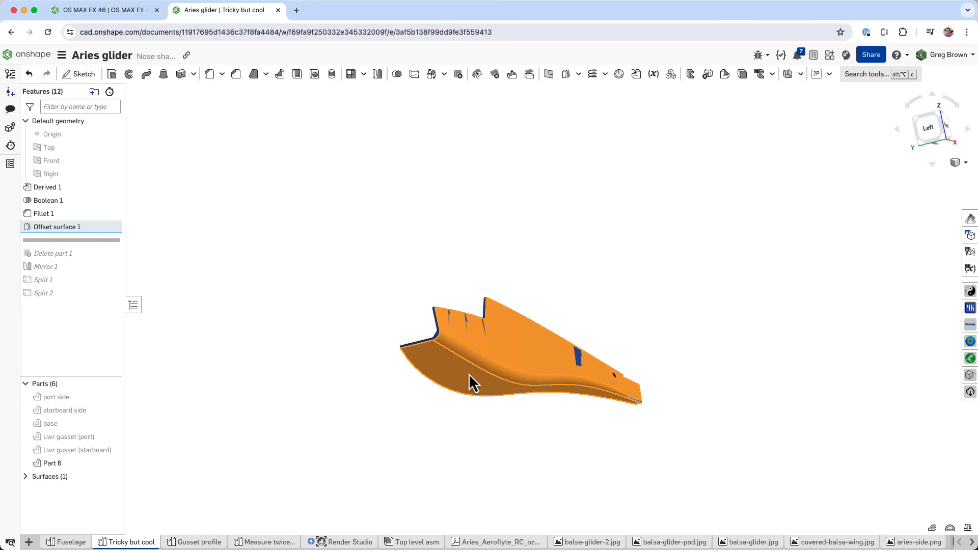
{"action": "left_click", "coordinate": [283, 362]}
Step: Roll the history forward past Delete part 1 and Mirror 1, viewing the port surface and its mirrored copy from the open end
{"action": "left_click_drag", "start_coordinate": [106, 240], "coordinate": [102, 256]}
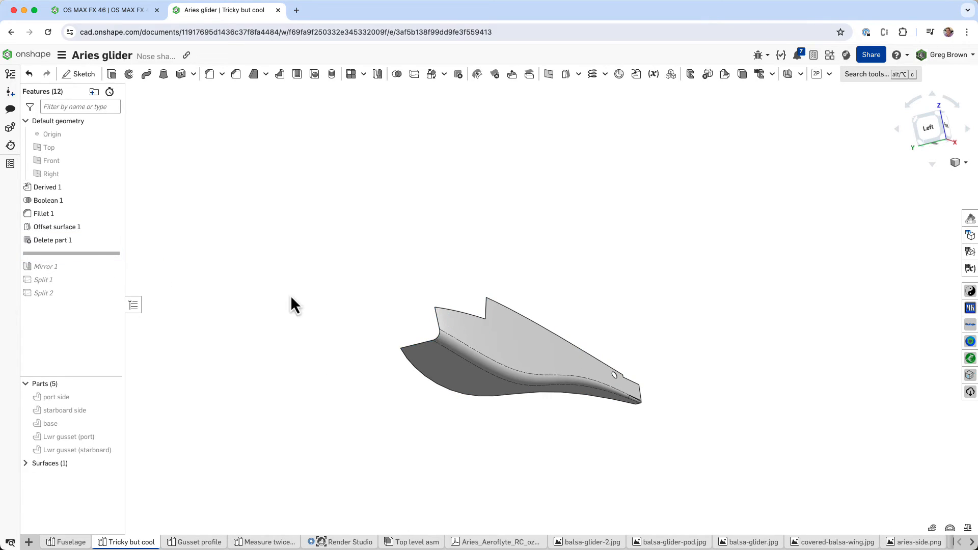
{"action": "scroll", "coordinate": [361, 306], "scroll_direction": "up", "scroll_amount": 6}
{"action": "right_click_drag", "start_coordinate": [290, 295], "coordinate": [337, 298]}
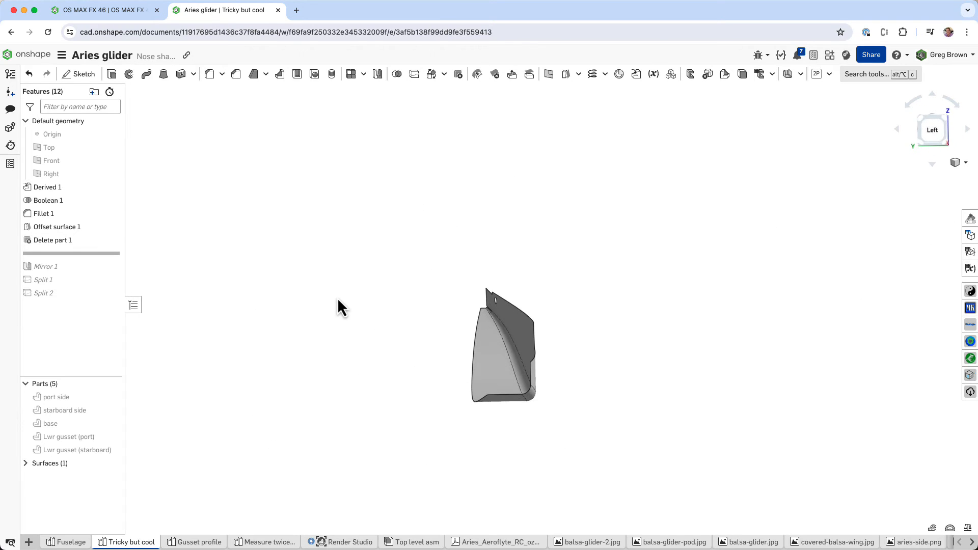
{"action": "left_click_drag", "start_coordinate": [100, 253], "coordinate": [97, 273]}
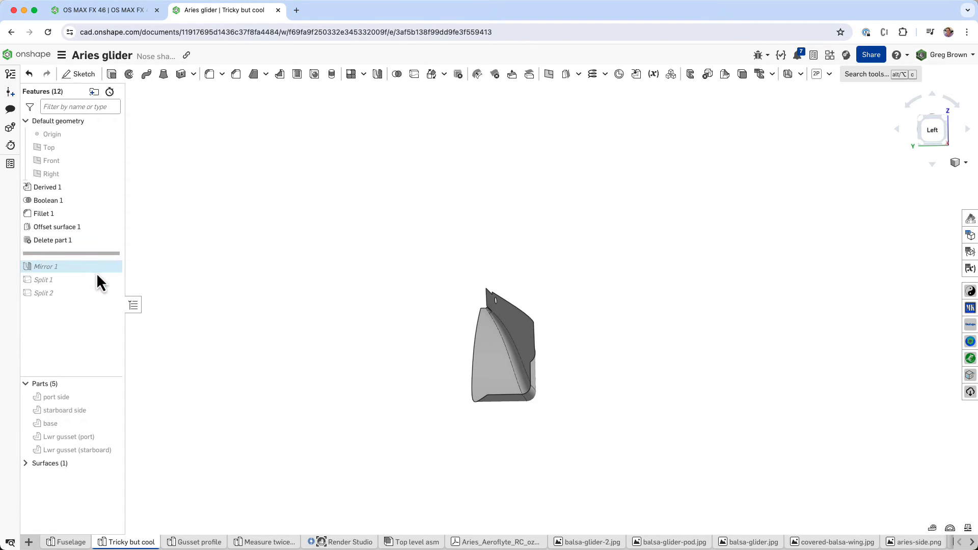
{"action": "right_click_drag", "start_coordinate": [363, 309], "coordinate": [306, 292]}
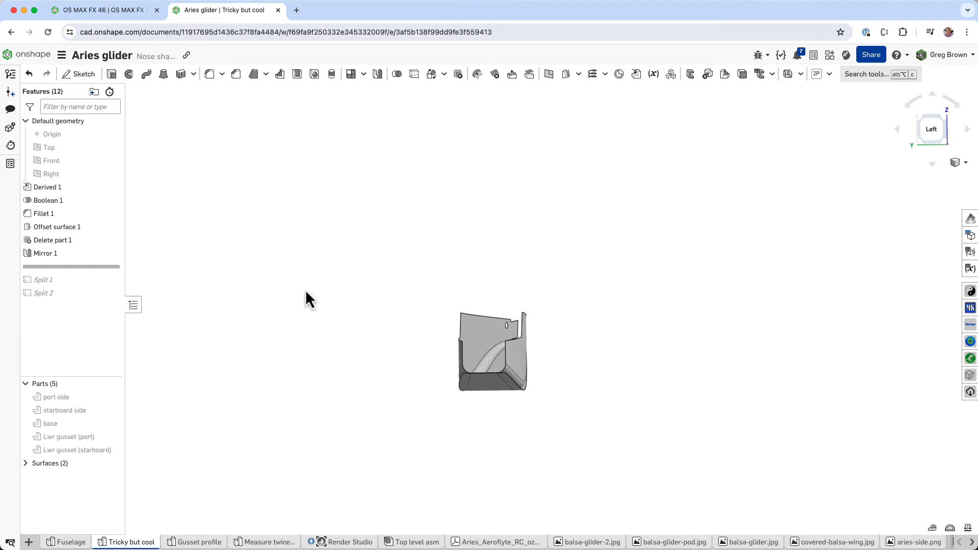
Step: Show the port side, starboard side, base and both lower gussets, and hide Surface 2
{"action": "left_click", "coordinate": [113, 449]}
{"action": "left_click", "coordinate": [112, 437]}
{"action": "left_click", "coordinate": [112, 424]}
{"action": "left_click", "coordinate": [111, 410]}
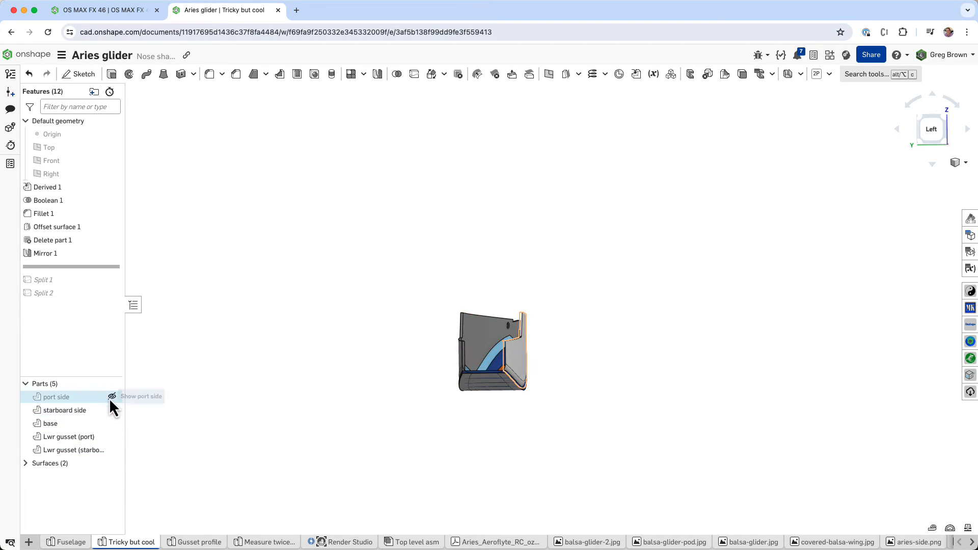
{"action": "left_click", "coordinate": [112, 397]}
{"action": "scroll", "coordinate": [498, 378], "scroll_direction": "up", "scroll_amount": 3}
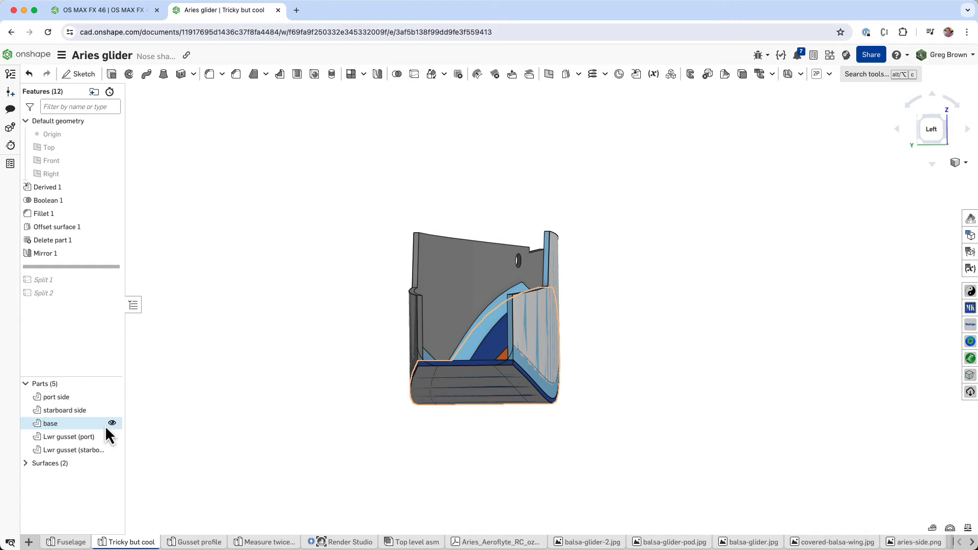
{"action": "left_click", "coordinate": [26, 463]}
{"action": "left_click", "coordinate": [113, 490]}
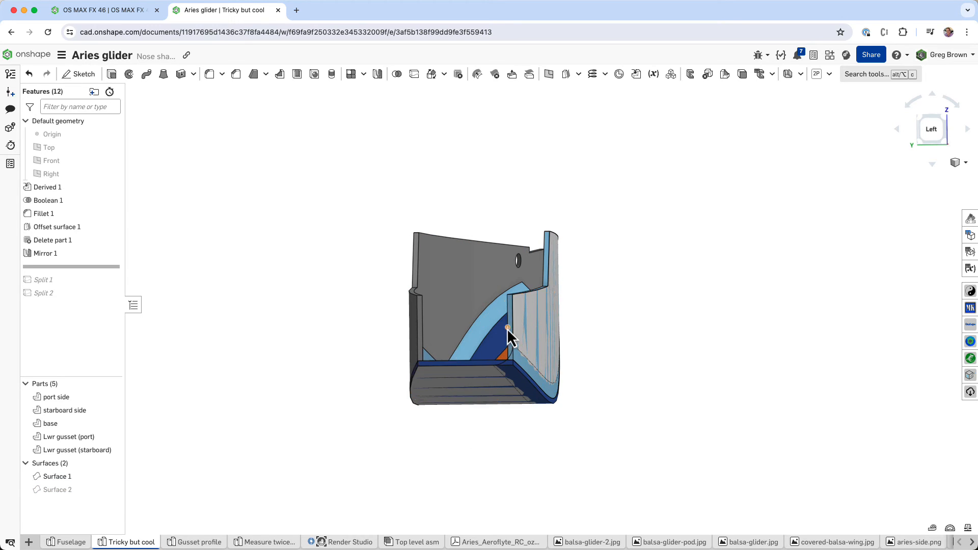
Step: Inspect the port lower corner, highlighting the side, gusset and base against the curved surface that crosses them
{"action": "scroll", "coordinate": [500, 351], "scroll_direction": "up", "scroll_amount": 3}
{"action": "right_click_drag", "start_coordinate": [509, 350], "coordinate": [524, 360]}
{"action": "left_click", "coordinate": [475, 288]}
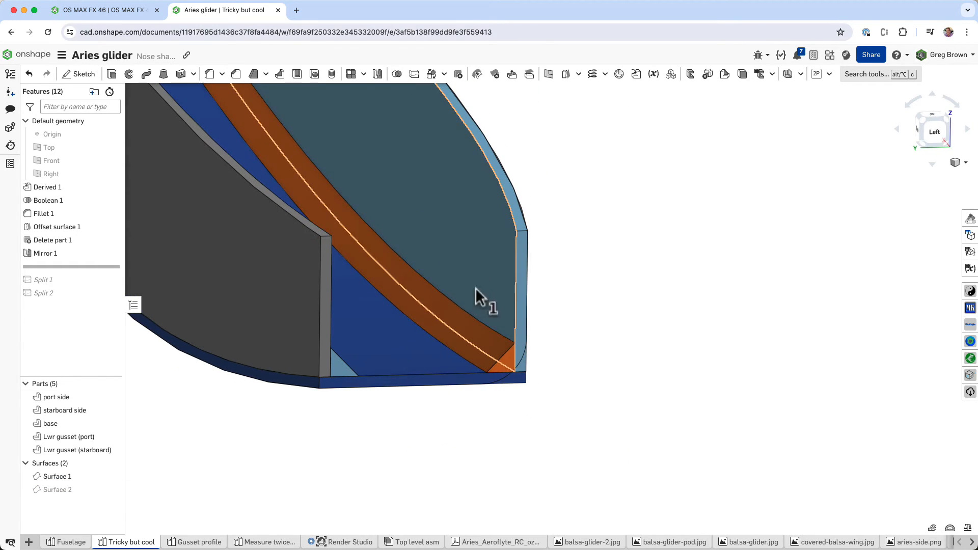
{"action": "left_click", "coordinate": [460, 331]}
{"action": "left_click", "coordinate": [441, 358]}
{"action": "left_click", "coordinate": [267, 461]}
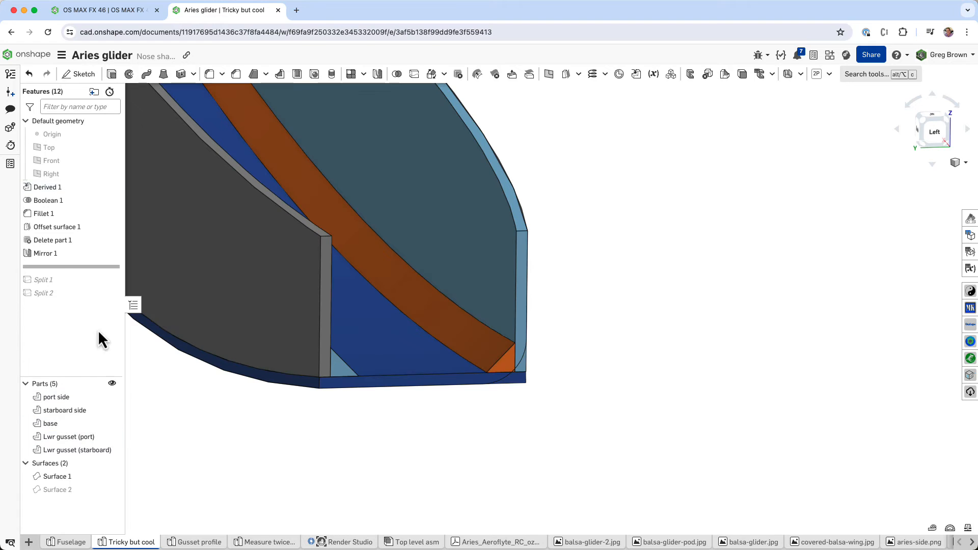
Step: Roll the history forward past Split 1 to view the rounded port corner, and on past Split 2 for the starboard one
{"action": "mouse_move", "coordinate": [66, 267]}
{"action": "left_mouse_down"}
{"action": "mouse_move", "coordinate": [68, 293]}
{"action": "mouse_move", "coordinate": [69, 284]}
{"action": "left_mouse_up"}
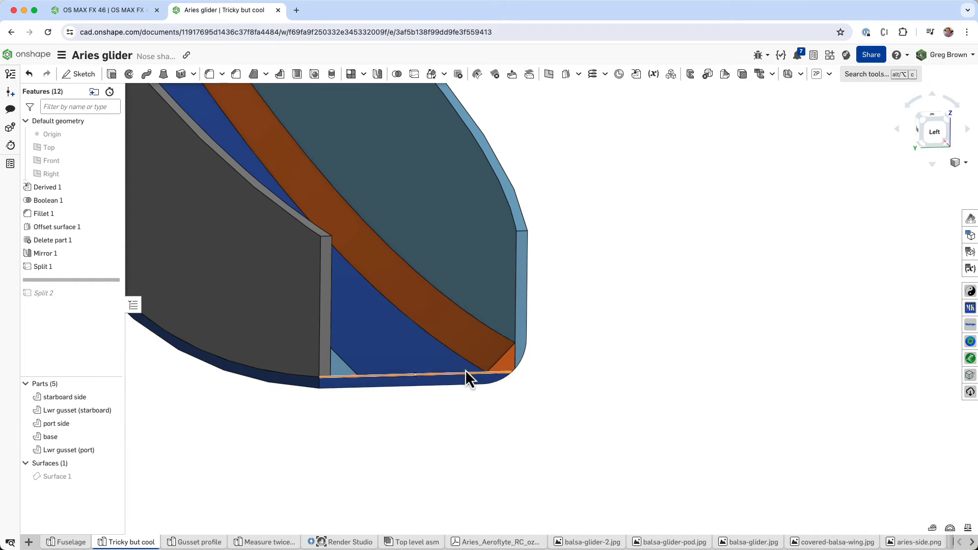
{"action": "right_click_drag", "start_coordinate": [465, 369], "coordinate": [457, 365]}
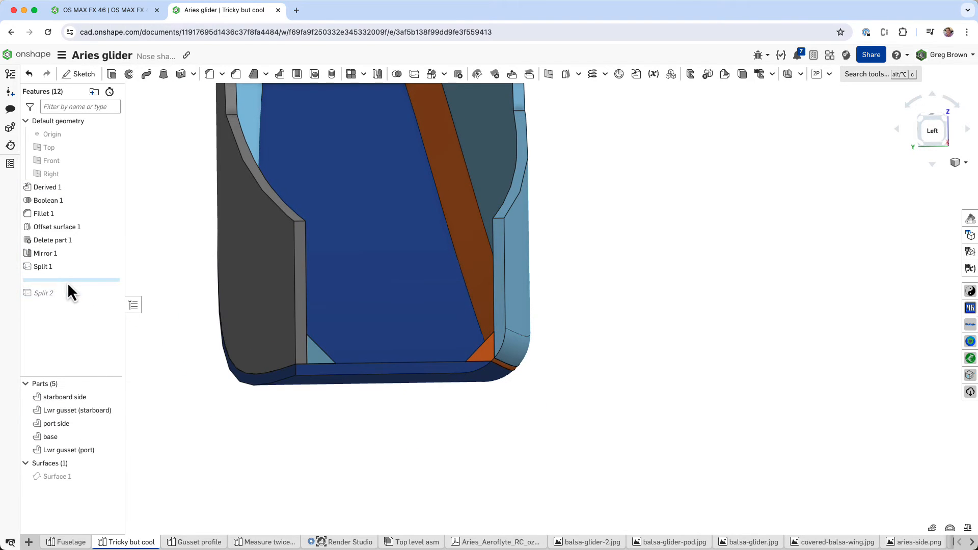
{"action": "left_click_drag", "start_coordinate": [68, 284], "coordinate": [69, 303]}
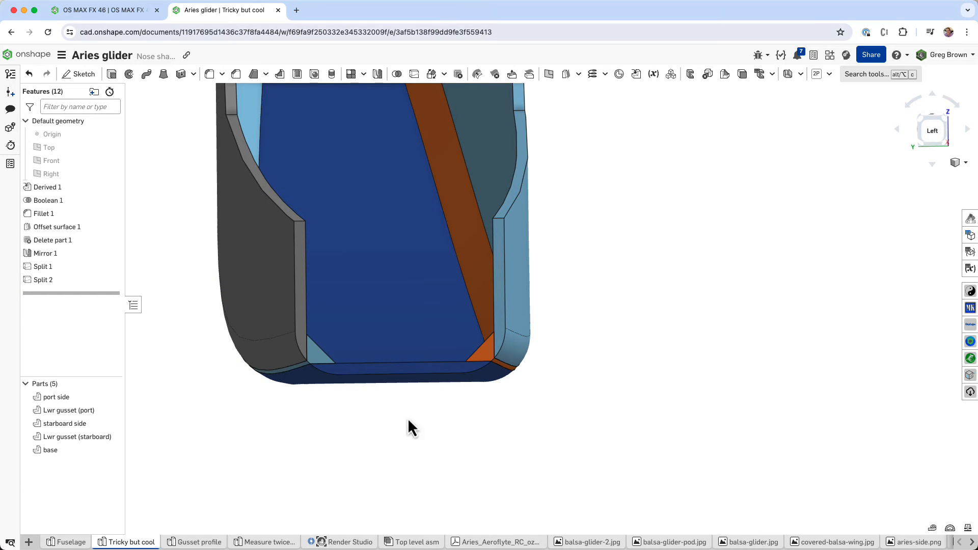
Step: Examine the rounded lower corners of the split fuselage parts, closing in on the port side where its gusset meets the base
{"action": "right_click_drag", "start_coordinate": [643, 405], "coordinate": [611, 368]}
{"action": "scroll", "coordinate": [597, 316], "scroll_direction": "up", "scroll_amount": 5}
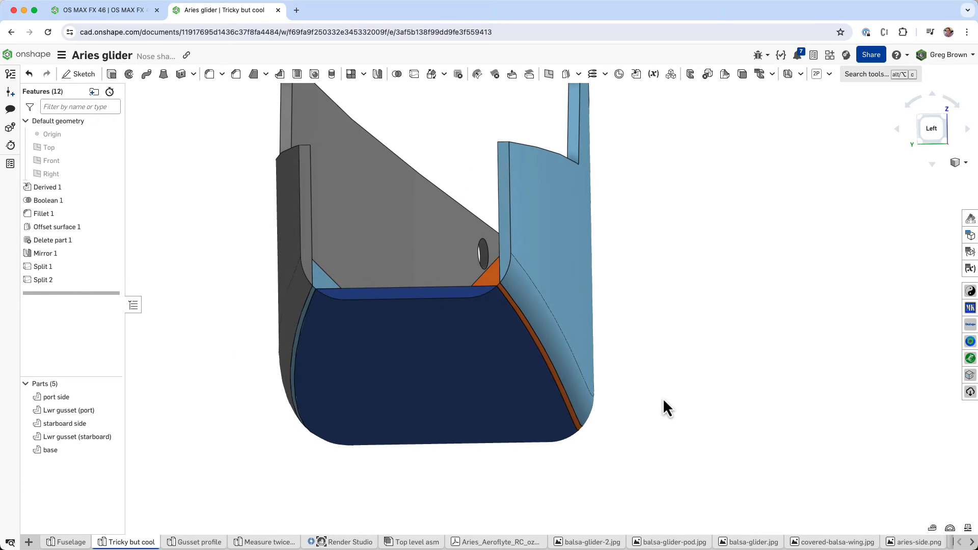
{"action": "scroll", "coordinate": [657, 374], "scroll_direction": "down", "scroll_amount": 5}
{"action": "scroll", "coordinate": [652, 381], "scroll_direction": "up", "scroll_amount": 3}
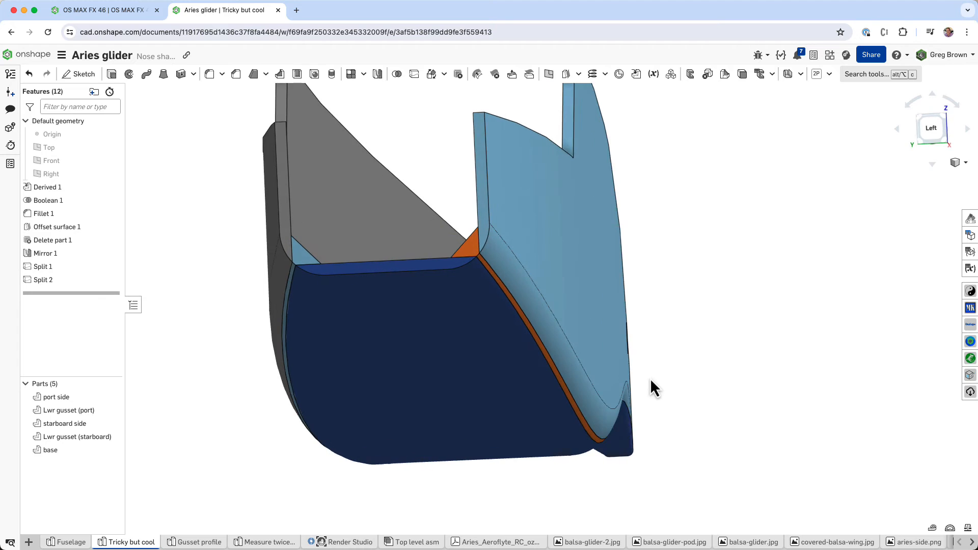
{"action": "scroll", "coordinate": [494, 265], "scroll_direction": "up", "scroll_amount": 5}
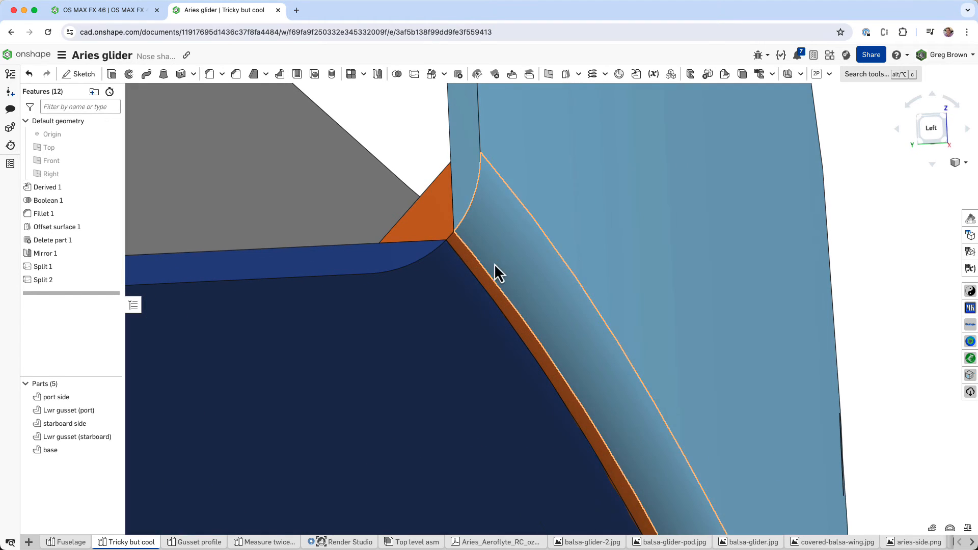
Step: Highlight the port lower gusset's narrow exposed face and inspect it from outside and inside the fuselage corner
{"action": "left_click", "coordinate": [455, 247]}
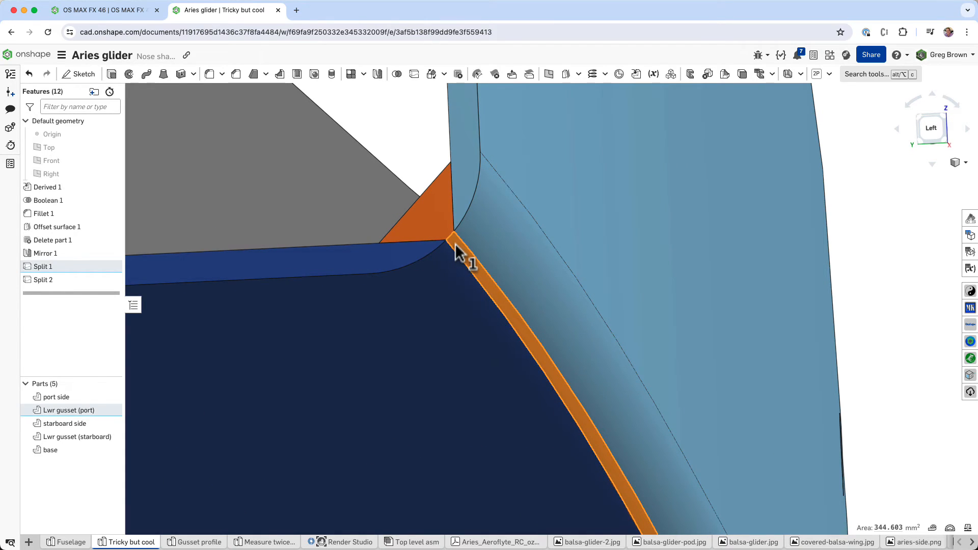
{"action": "scroll", "coordinate": [474, 281], "scroll_direction": "down", "scroll_amount": 5}
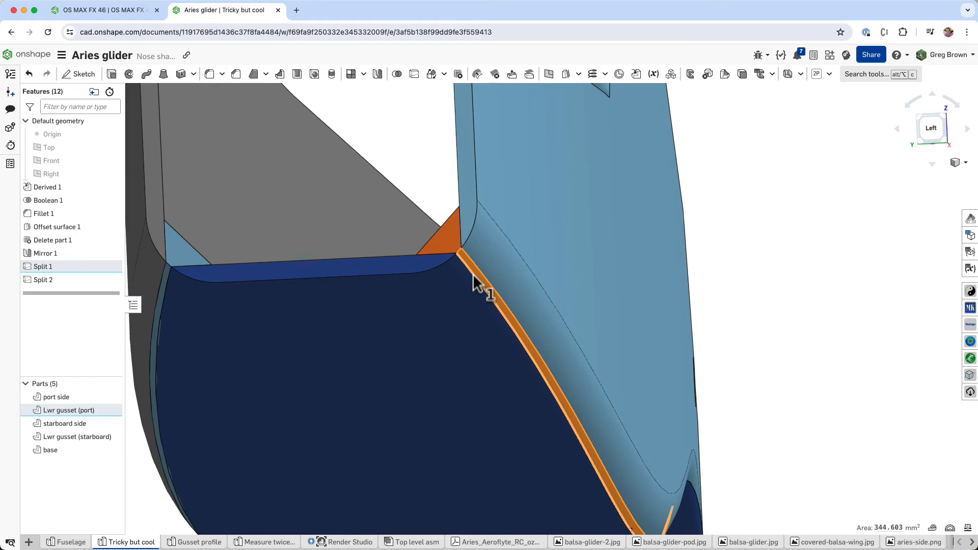
{"action": "right_click_drag", "start_coordinate": [470, 208], "coordinate": [489, 243]}
{"action": "middle_click_drag", "start_coordinate": [441, 215], "coordinate": [493, 330]}
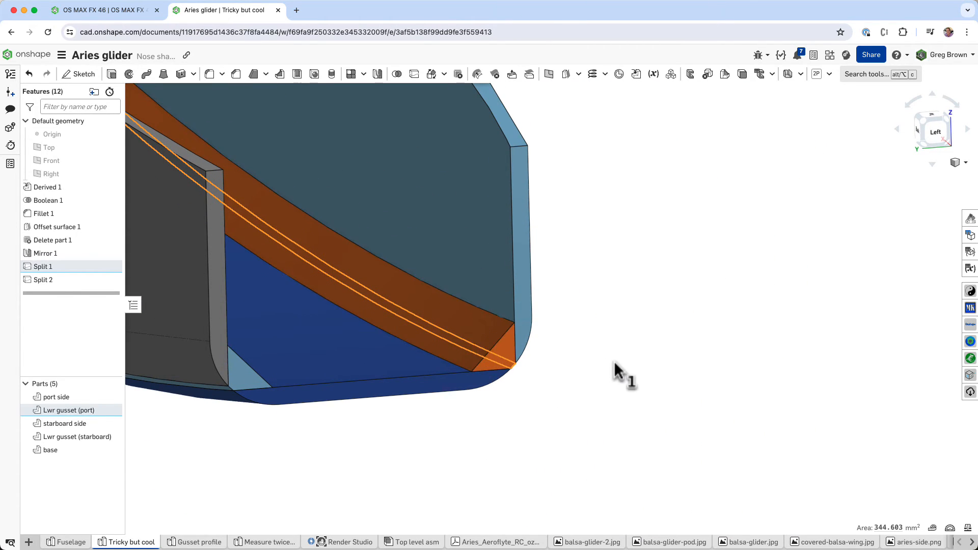
{"action": "middle_click_drag", "start_coordinate": [615, 365], "coordinate": [708, 441]}
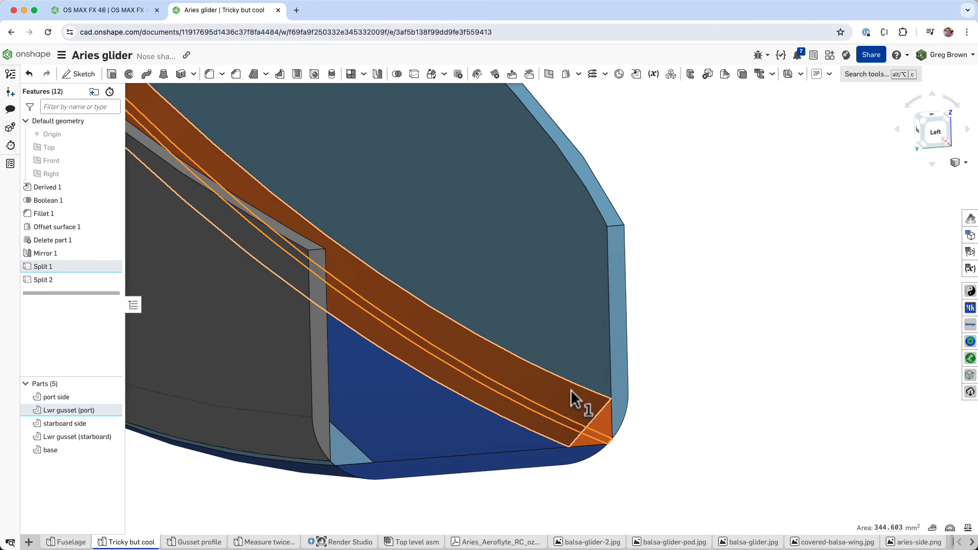
{"action": "right_click_drag", "start_coordinate": [571, 389], "coordinate": [559, 370]}
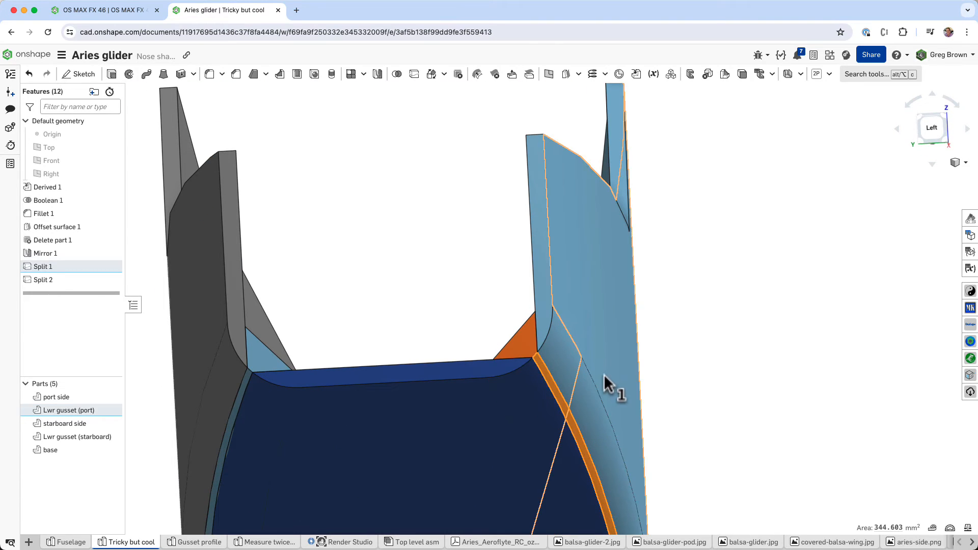
{"action": "middle_click_drag", "start_coordinate": [611, 387], "coordinate": [562, 295]}
{"action": "left_click", "coordinate": [673, 334]}
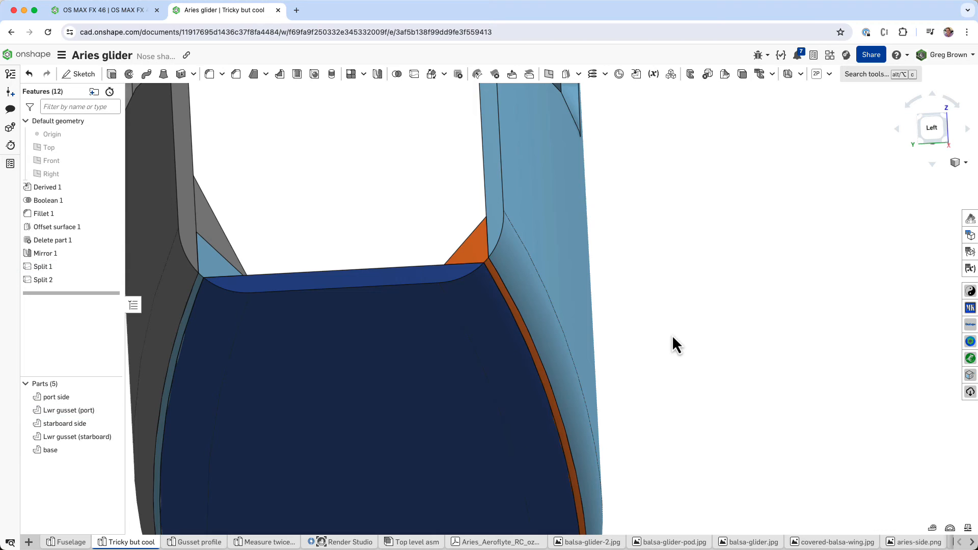
Step: Examine how the exposed gusset strip and rounded port edge run from the nose along the underside between side and base
{"action": "right_click_drag", "start_coordinate": [671, 334], "coordinate": [589, 217]}
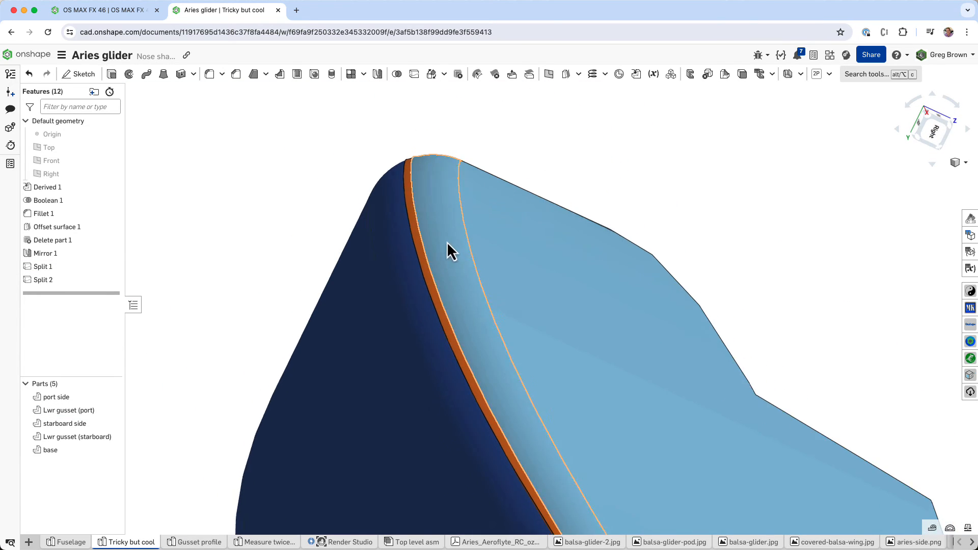
{"action": "scroll", "coordinate": [418, 282], "scroll_direction": "down", "scroll_amount": 3}
{"action": "scroll", "coordinate": [509, 432], "scroll_direction": "up", "scroll_amount": 5}
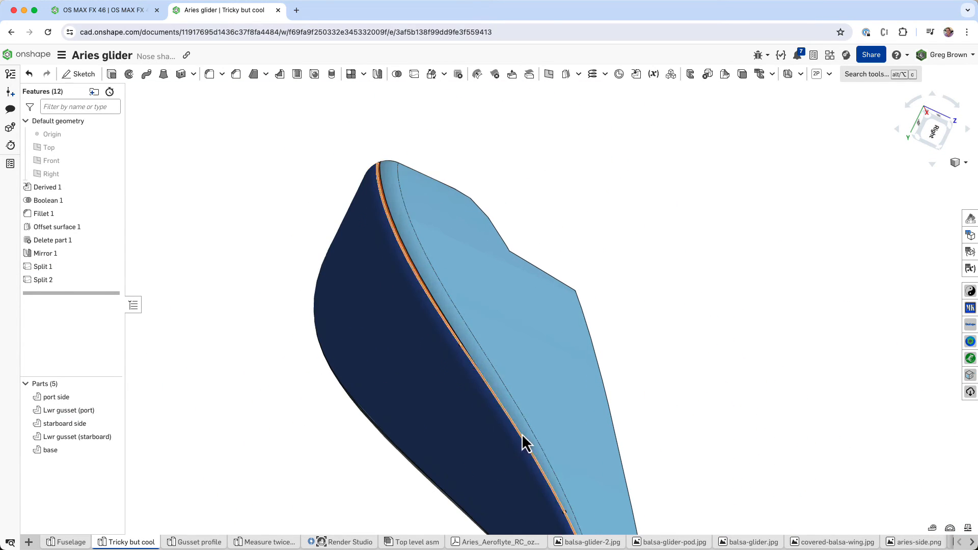
{"action": "scroll", "coordinate": [369, 173], "scroll_direction": "up", "scroll_amount": 5}
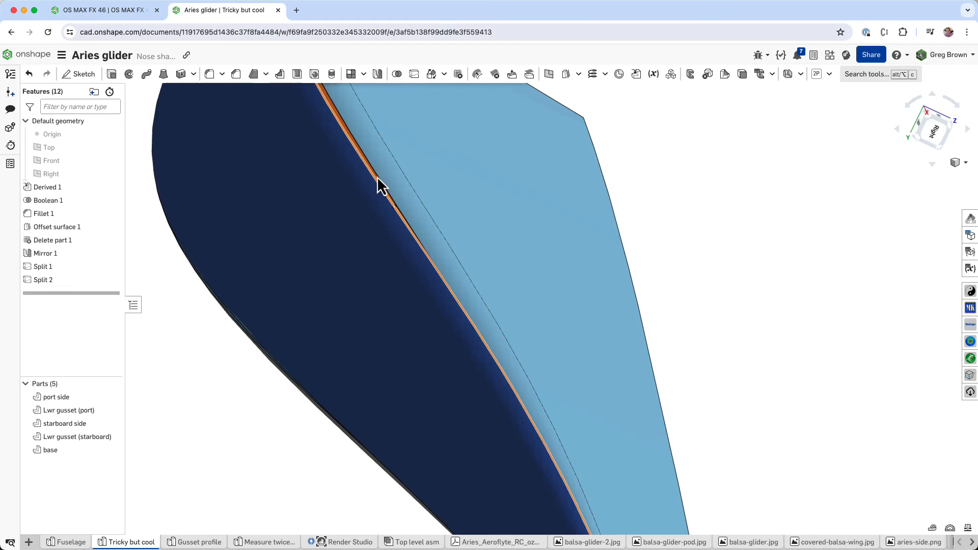
{"action": "scroll", "coordinate": [499, 346], "scroll_direction": "down", "scroll_amount": 5}
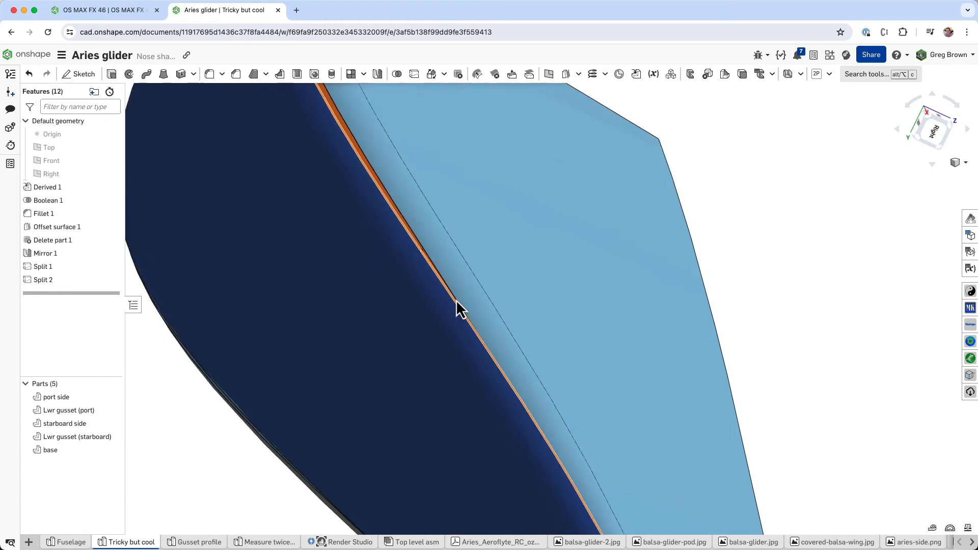
{"action": "scroll", "coordinate": [545, 487], "scroll_direction": "up", "scroll_amount": 5}
{"action": "right_click_drag", "start_coordinate": [553, 492], "coordinate": [644, 459]}
{"action": "scroll", "coordinate": [530, 427], "scroll_direction": "down", "scroll_amount": 8}
{"action": "scroll", "coordinate": [610, 403], "scroll_direction": "up", "scroll_amount": 6}
{"action": "scroll", "coordinate": [611, 409], "scroll_direction": "down", "scroll_amount": 6}
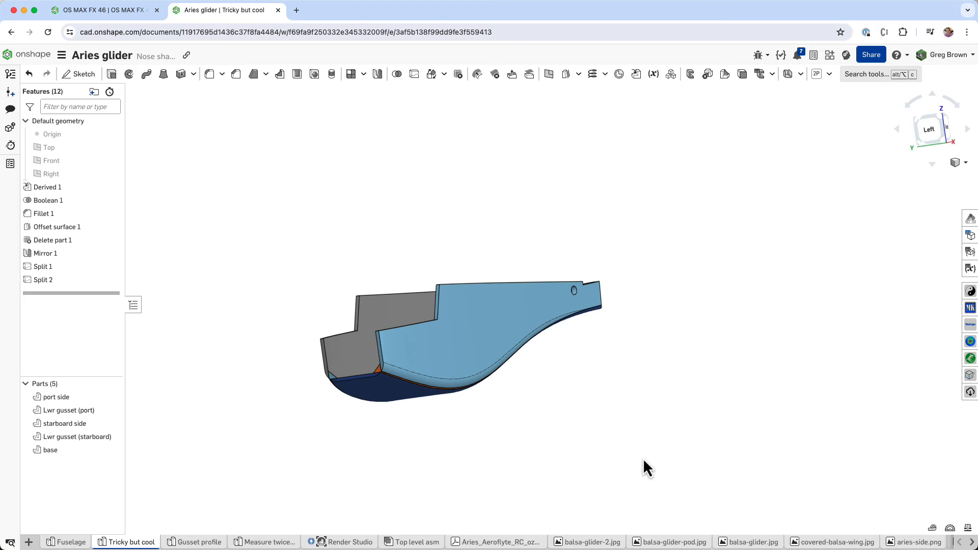
Step: Look at the balsa-glider-2.jpg photo and the fuselage cross-sections on the Aries plan PDF
{"action": "left_click", "coordinate": [607, 543]}
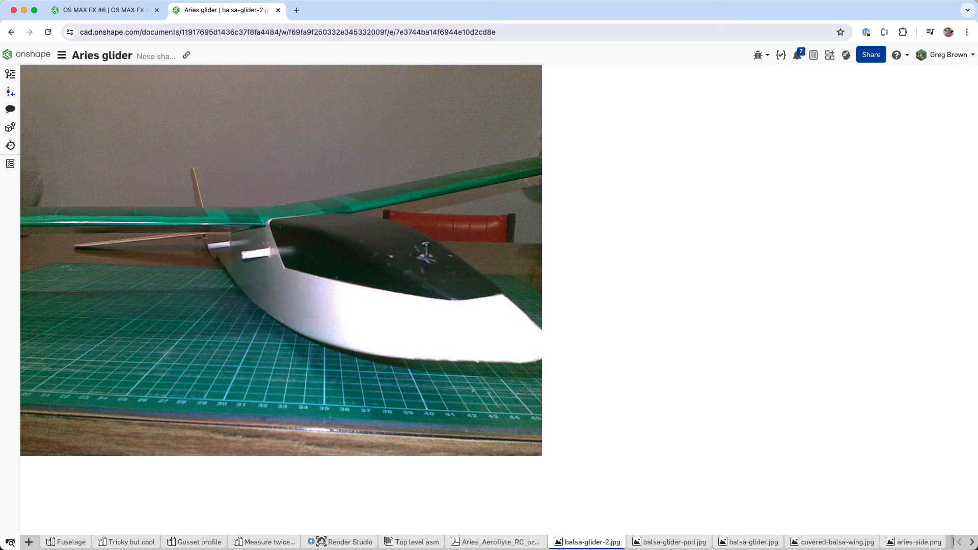
{"action": "left_click", "coordinate": [499, 542]}
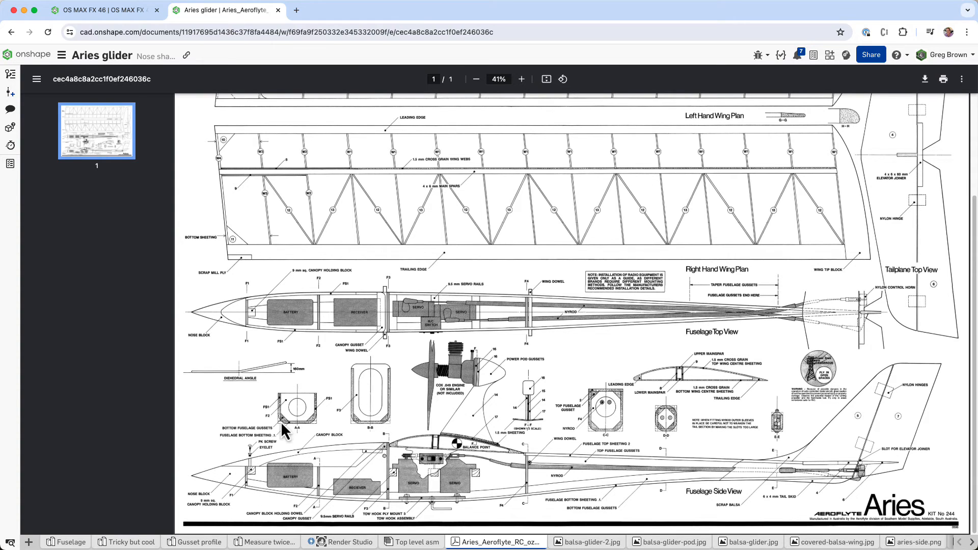
{"action": "scroll", "coordinate": [281, 423], "scroll_direction": "up", "scroll_amount": 1}
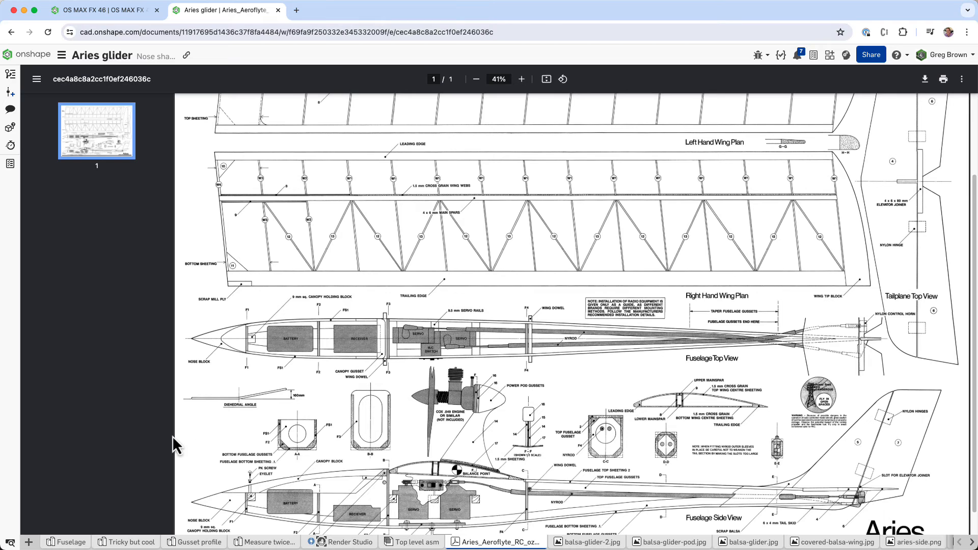
Step: Return to the Tricky but cool part studio and highlight the features from Boolean 1 through Split 2
{"action": "left_click", "coordinate": [134, 542]}
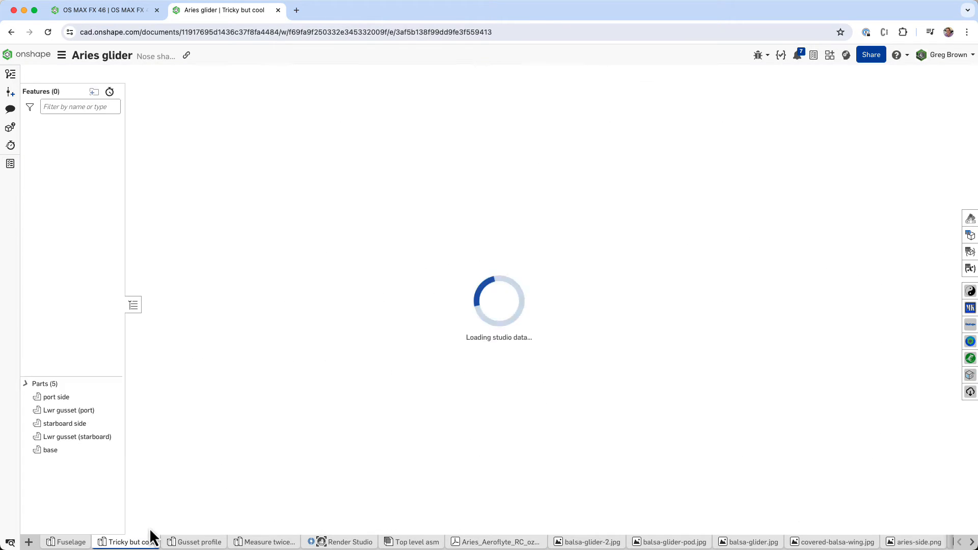
{"action": "right_click_drag", "start_coordinate": [395, 377], "coordinate": [424, 364]}
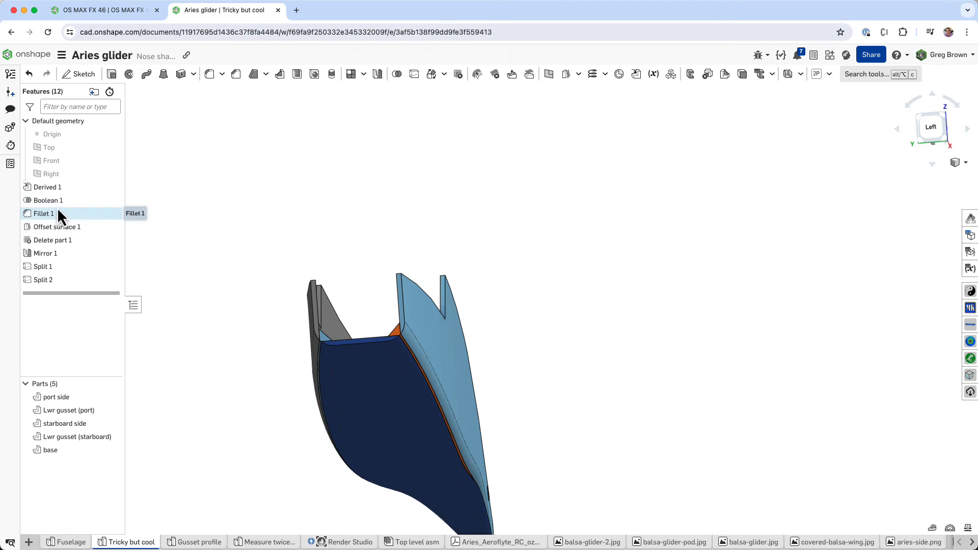
{"action": "left_click_drag", "start_coordinate": [58, 203], "coordinate": [65, 262]}
{"action": "left_click", "coordinate": [62, 276]}
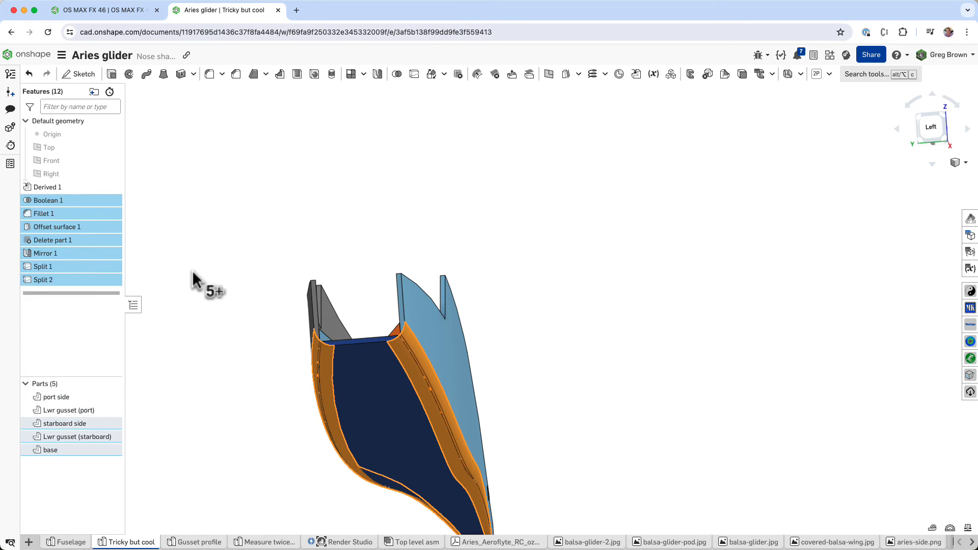
{"action": "left_click", "coordinate": [192, 272]}
Step: Open the Fuselage part studio and roll its history forward to just after Split 13 in the FINISHING FILLETS folder
{"action": "left_click", "coordinate": [81, 543]}
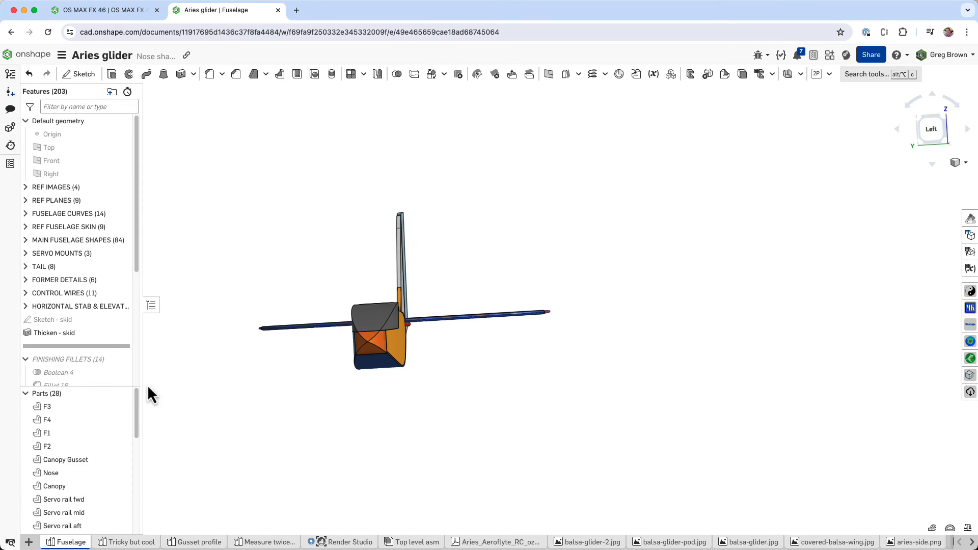
{"action": "scroll", "coordinate": [82, 303], "scroll_direction": "down", "scroll_amount": 6}
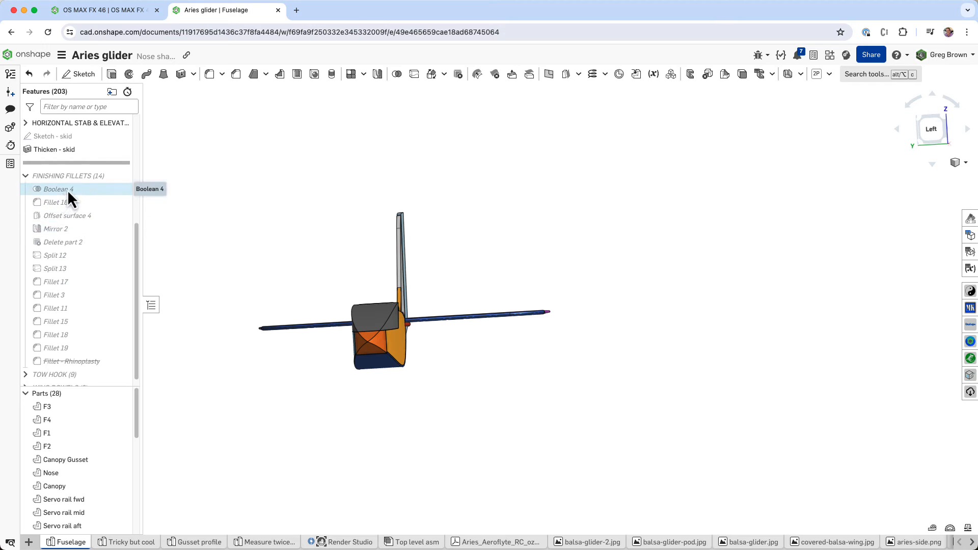
{"action": "right_click", "coordinate": [77, 270]}
{"action": "left_click", "coordinate": [152, 330]}
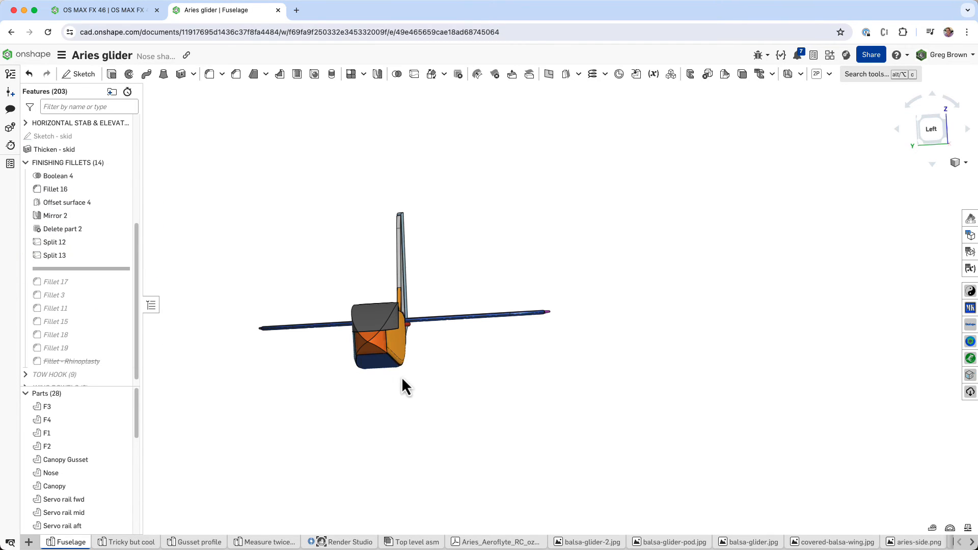
Step: Examine the rounded lower corners of the full fuselage, from the nose block back to the tail skid
{"action": "scroll", "coordinate": [402, 374], "scroll_direction": "up", "scroll_amount": 10}
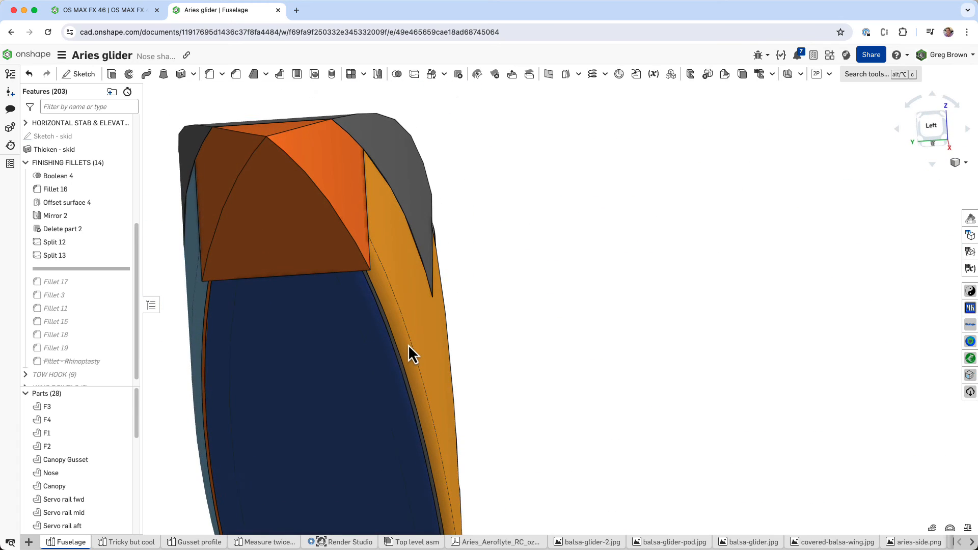
{"action": "right_click_drag", "start_coordinate": [407, 344], "coordinate": [321, 322]}
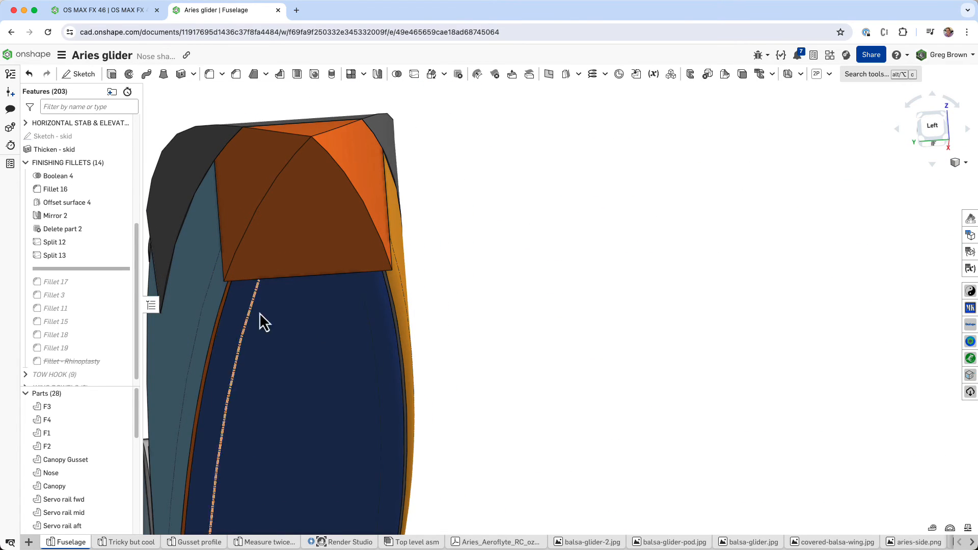
{"action": "scroll", "coordinate": [376, 285], "scroll_direction": "down", "scroll_amount": 10}
{"action": "right_click_drag", "start_coordinate": [376, 285], "coordinate": [218, 330]}
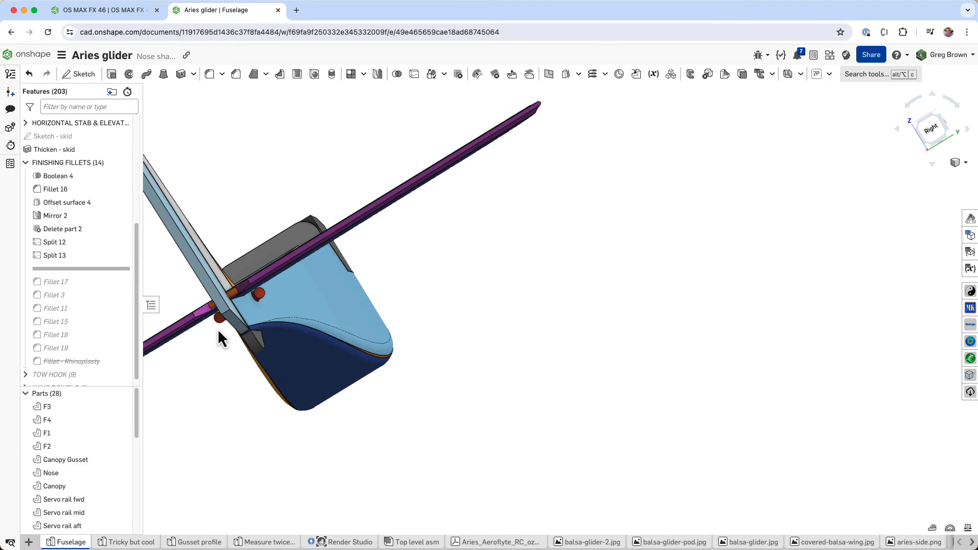
{"action": "scroll", "coordinate": [219, 331], "scroll_direction": "up", "scroll_amount": 10}
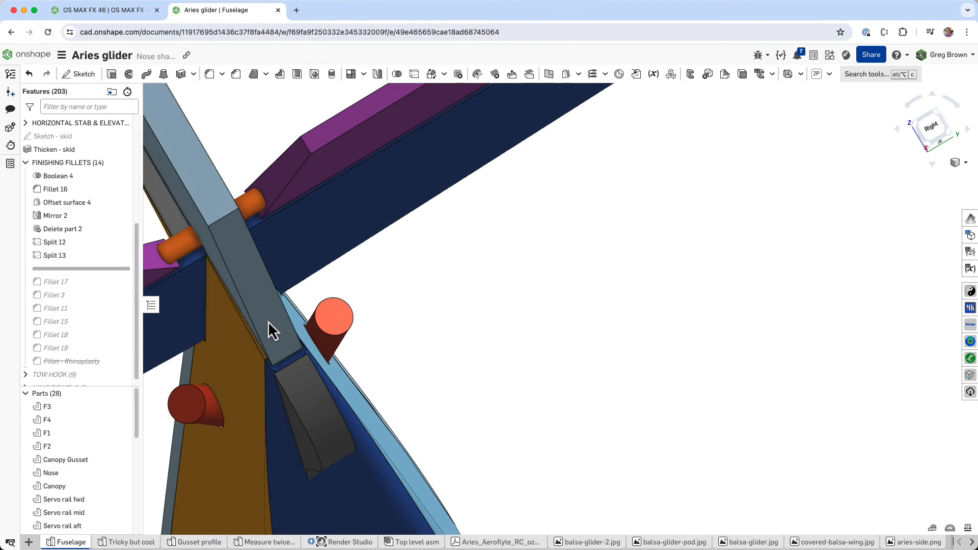
{"action": "scroll", "coordinate": [268, 321], "scroll_direction": "up", "scroll_amount": 10}
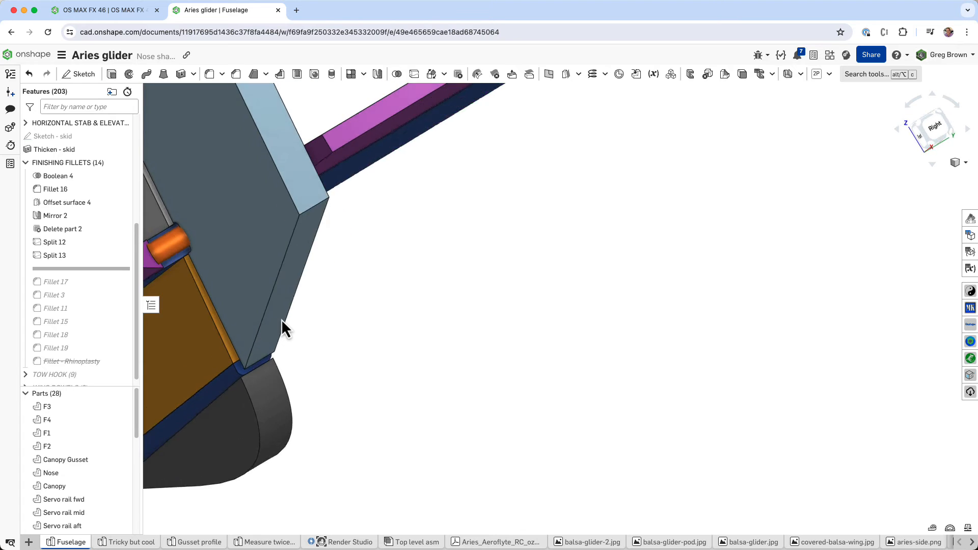
{"action": "right_click_drag", "start_coordinate": [281, 319], "coordinate": [280, 298]}
{"action": "scroll", "coordinate": [431, 337], "scroll_direction": "down", "scroll_amount": 10}
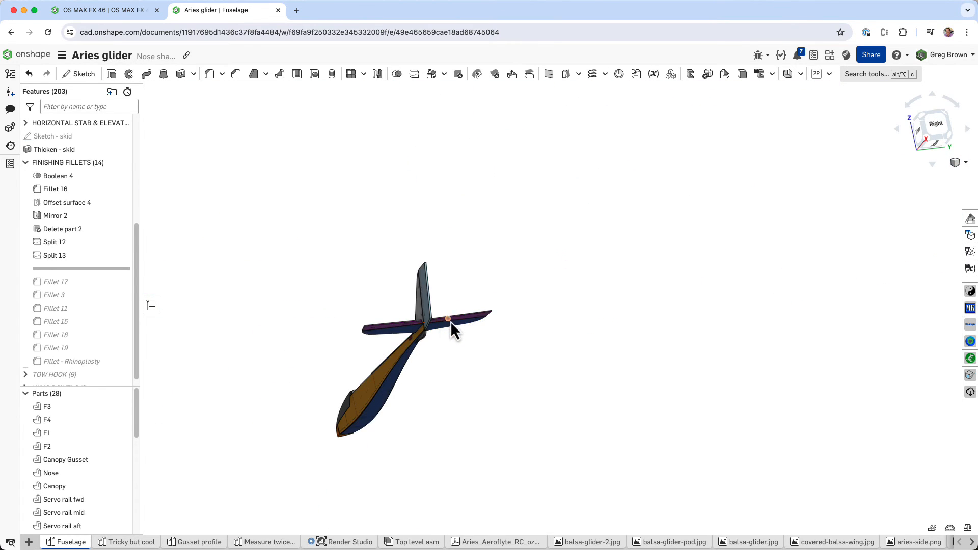
{"action": "right_click_drag", "start_coordinate": [450, 322], "coordinate": [297, 374]}
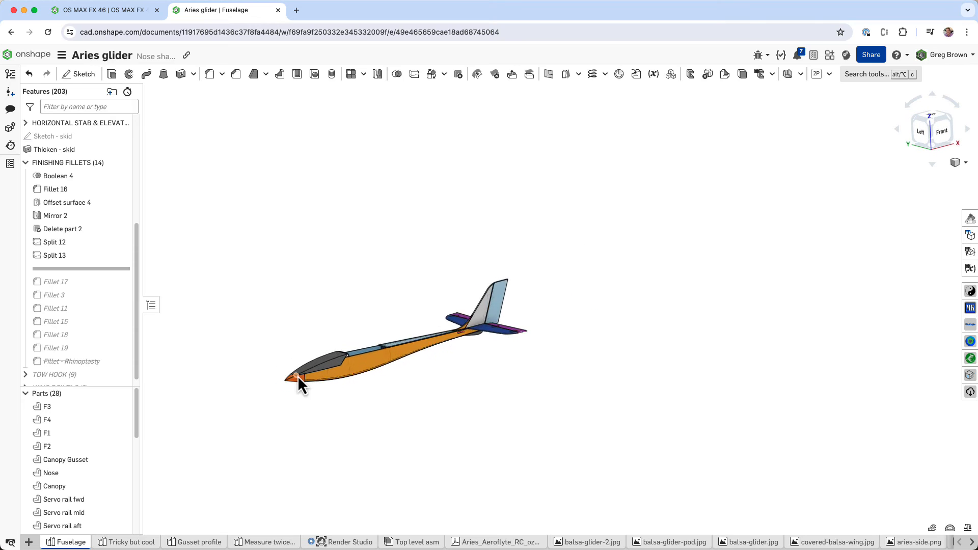
Step: Roll the history forward past Fillet 17 and Fillet 3, inspecting the nose block and its underside
{"action": "scroll", "coordinate": [297, 374], "scroll_direction": "up", "scroll_amount": 6}
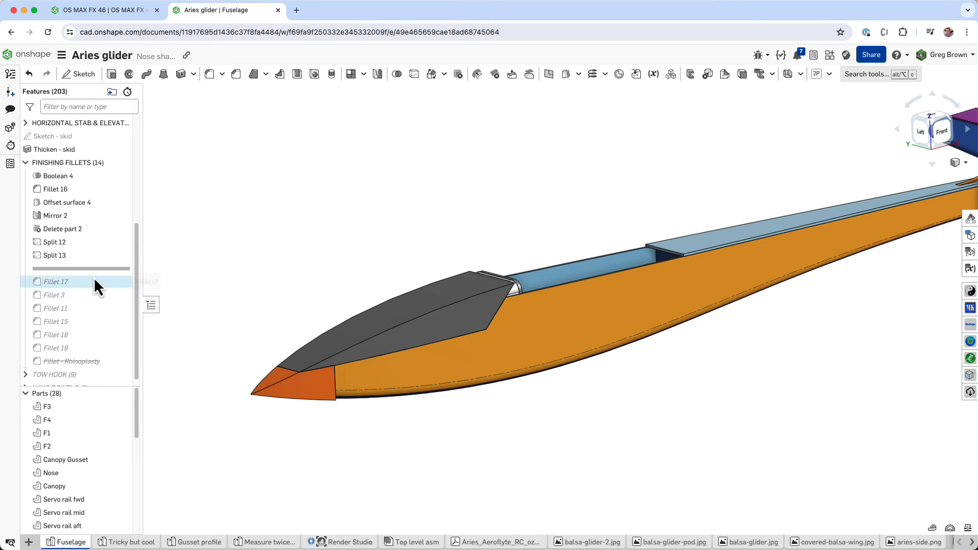
{"action": "left_click_drag", "start_coordinate": [99, 271], "coordinate": [99, 286]}
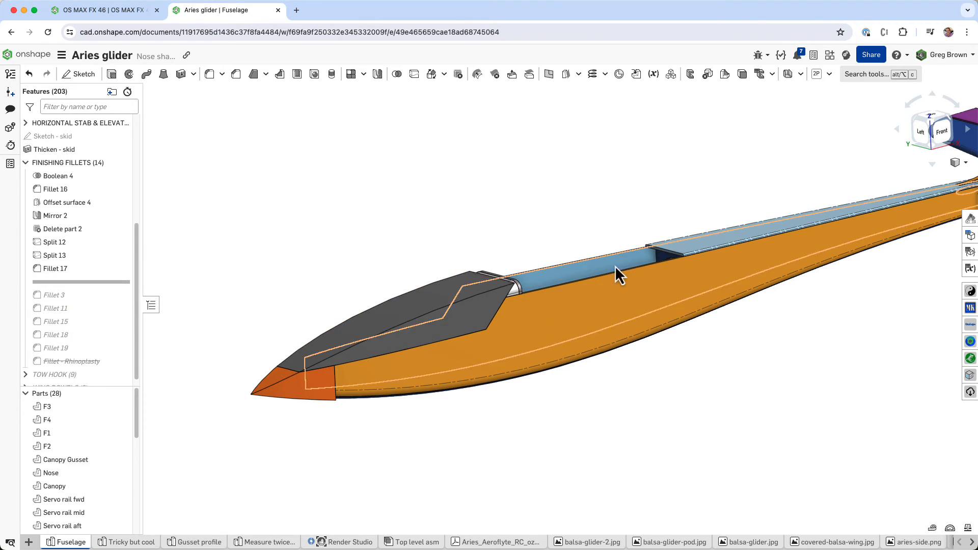
{"action": "left_click_drag", "start_coordinate": [83, 282], "coordinate": [283, 342]}
{"action": "scroll", "coordinate": [304, 376], "scroll_direction": "down", "scroll_amount": 3}
{"action": "right_click_drag", "start_coordinate": [282, 341], "coordinate": [531, 276]}
{"action": "scroll", "coordinate": [487, 305], "scroll_direction": "up", "scroll_amount": 10}
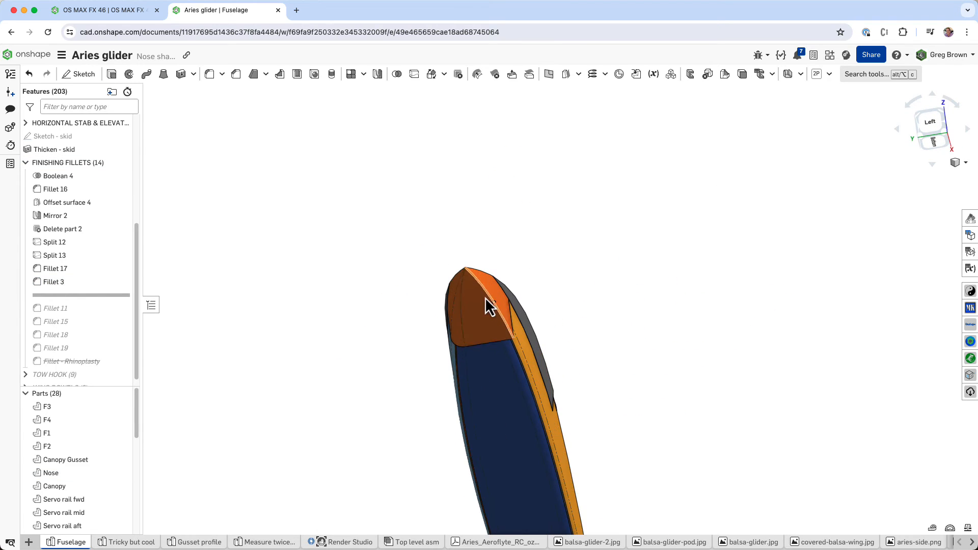
{"action": "right_click_drag", "start_coordinate": [498, 305], "coordinate": [500, 309]}
Step: Roll the history forward past Fillet 11 and view the nose block head-on
{"action": "left_click_drag", "start_coordinate": [100, 295], "coordinate": [96, 313]}
{"action": "right_click_drag", "start_coordinate": [581, 296], "coordinate": [599, 306]}
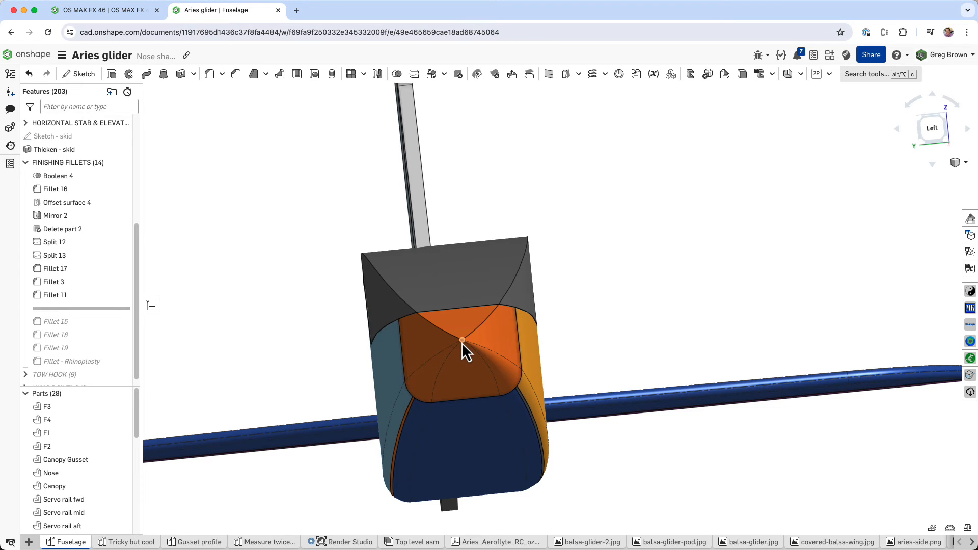
{"action": "right_click_drag", "start_coordinate": [298, 295], "coordinate": [359, 328]}
{"action": "scroll", "coordinate": [367, 330], "scroll_direction": "down", "scroll_amount": 5}
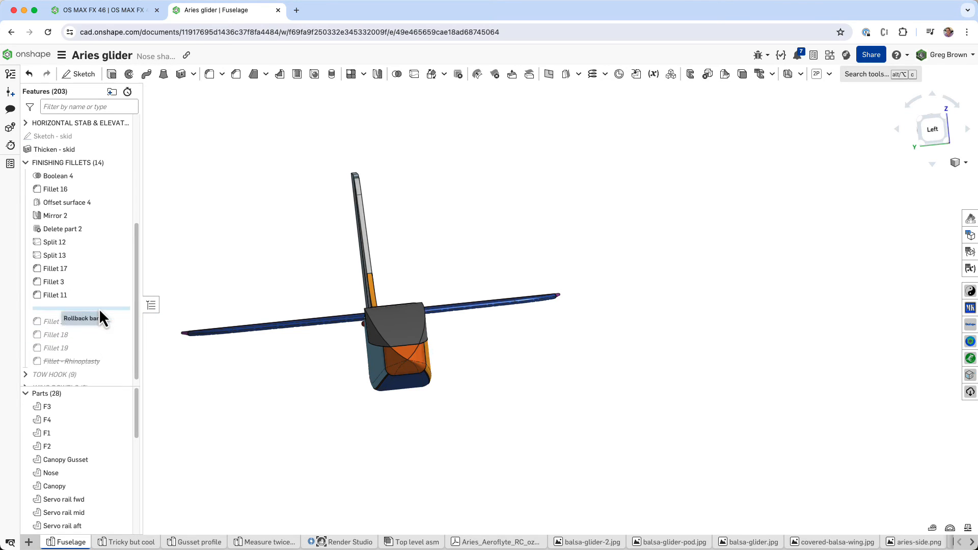
Step: Roll the history forward past Fillet 15 and Fillet 18, inspecting the nose block and canopy in side view
{"action": "left_click_drag", "start_coordinate": [98, 307], "coordinate": [92, 338]}
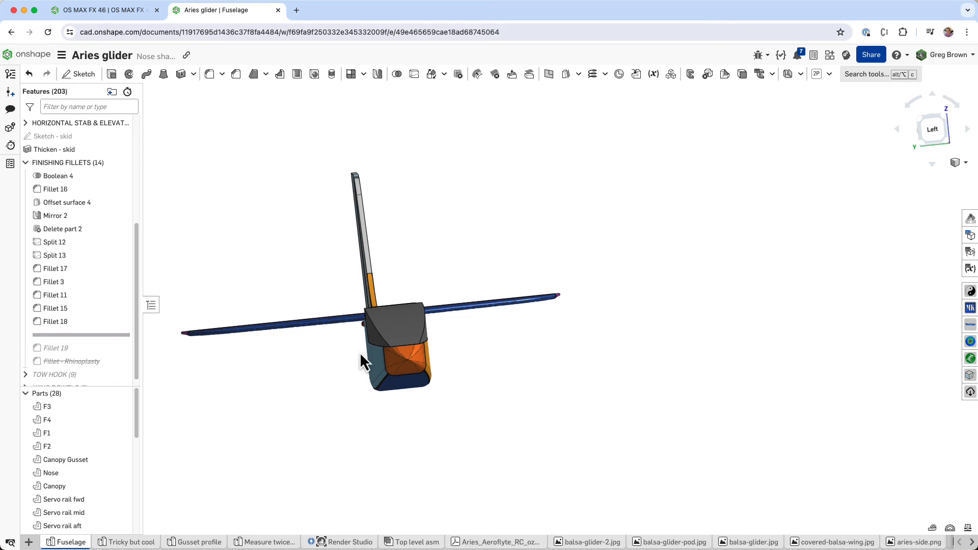
{"action": "scroll", "coordinate": [432, 369], "scroll_direction": "up", "scroll_amount": 5}
{"action": "right_click_drag", "start_coordinate": [438, 356], "coordinate": [356, 352]}
{"action": "middle_click_drag", "start_coordinate": [538, 349], "coordinate": [345, 322]}
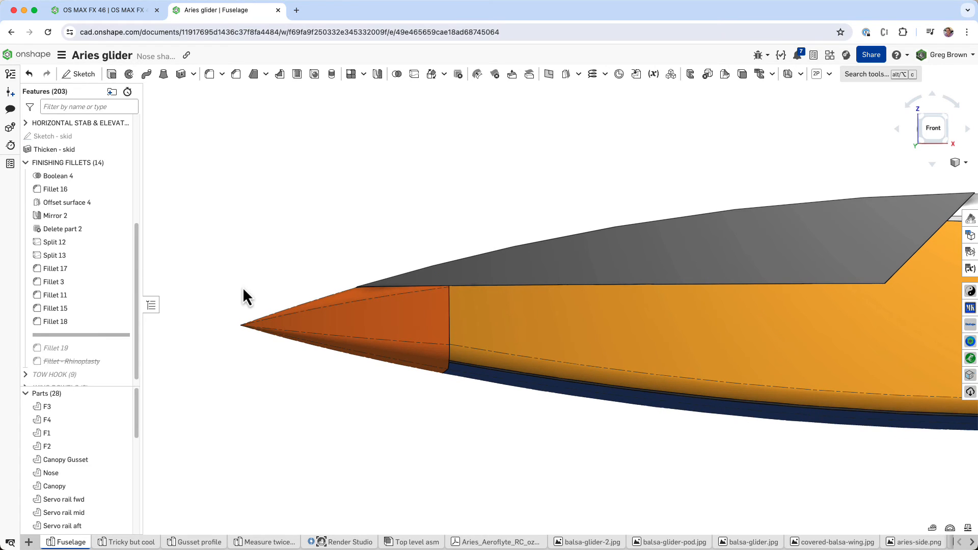
Step: Roll the history forward past Fillet 19 and examine the rounded canopy edges and nose from several angles
{"action": "left_click_drag", "start_coordinate": [102, 335], "coordinate": [107, 349]}
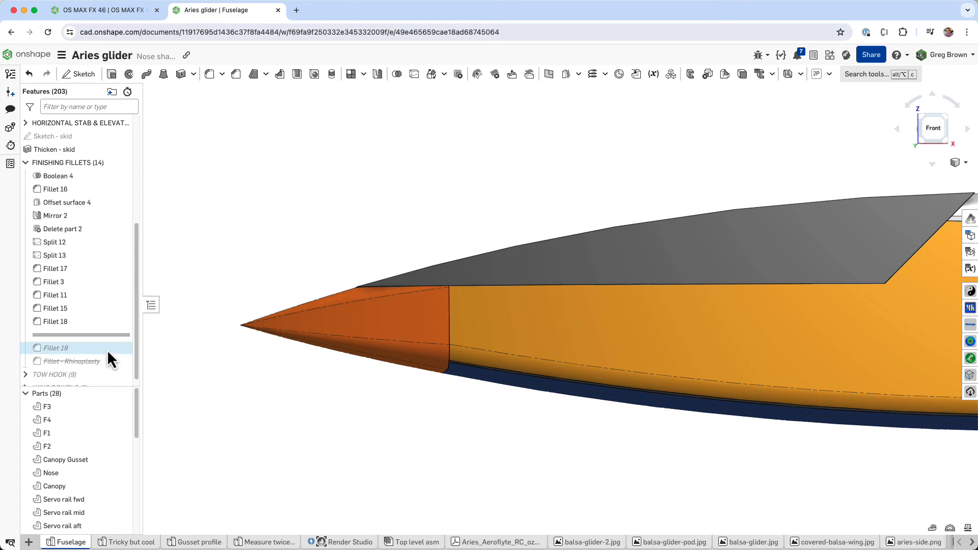
{"action": "right_click_drag", "start_coordinate": [304, 316], "coordinate": [448, 210]}
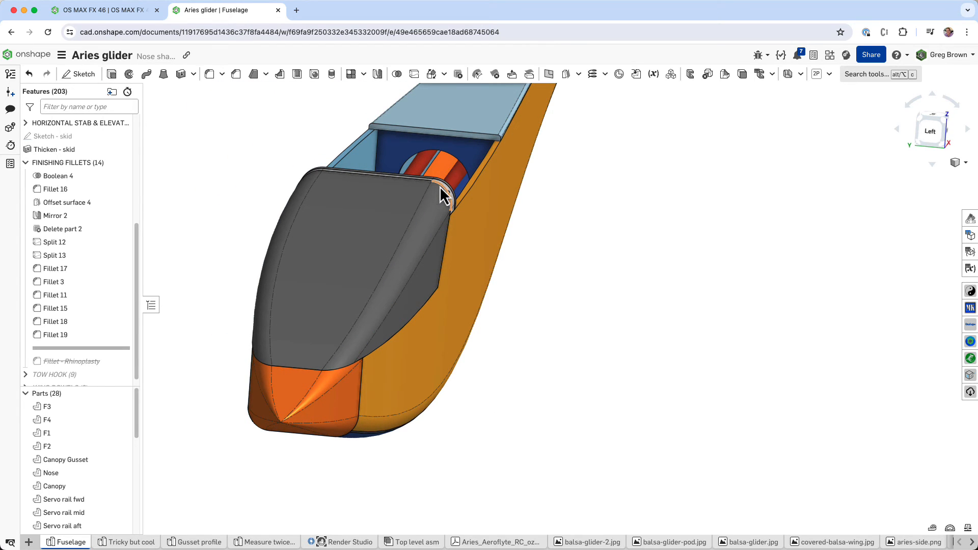
{"action": "mouse_move", "coordinate": [447, 200]}
{"action": "right_mouse_down"}
{"action": "mouse_move", "coordinate": [441, 214]}
{"action": "mouse_move", "coordinate": [461, 189]}
{"action": "right_mouse_up"}
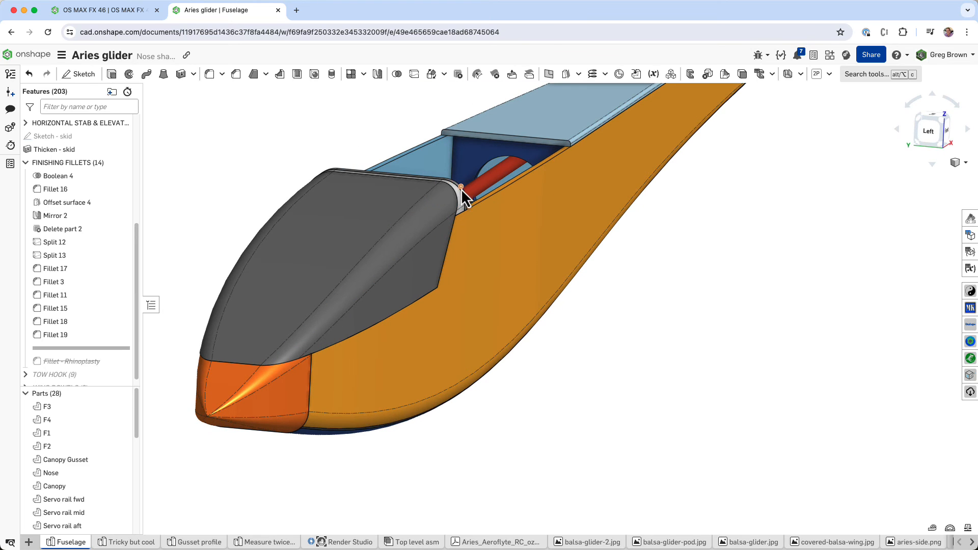
{"action": "right_click_drag", "start_coordinate": [512, 376], "coordinate": [496, 395]}
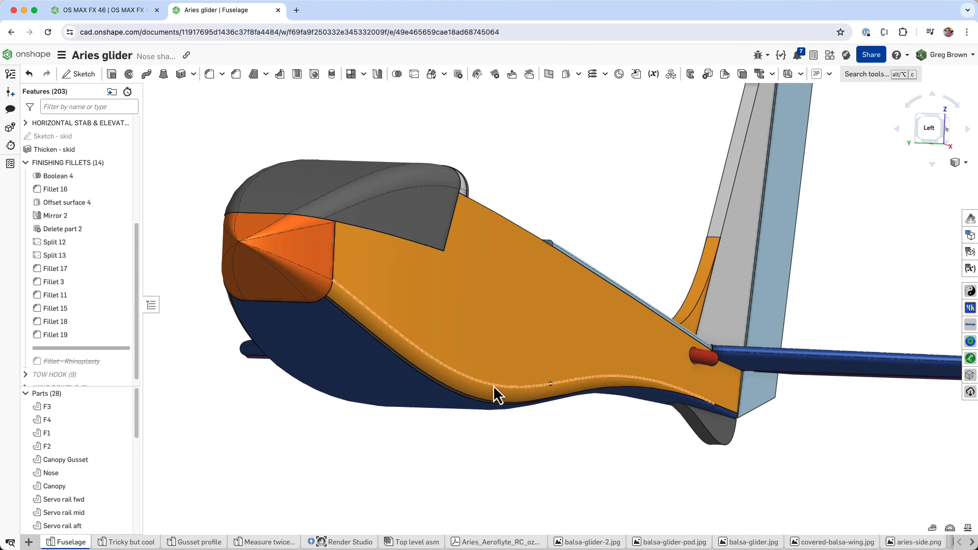
{"action": "right_click_drag", "start_coordinate": [494, 239], "coordinate": [465, 310]}
{"action": "right_click_drag", "start_coordinate": [362, 475], "coordinate": [331, 493]}
{"action": "scroll", "coordinate": [76, 312], "scroll_direction": "down", "scroll_amount": 1}
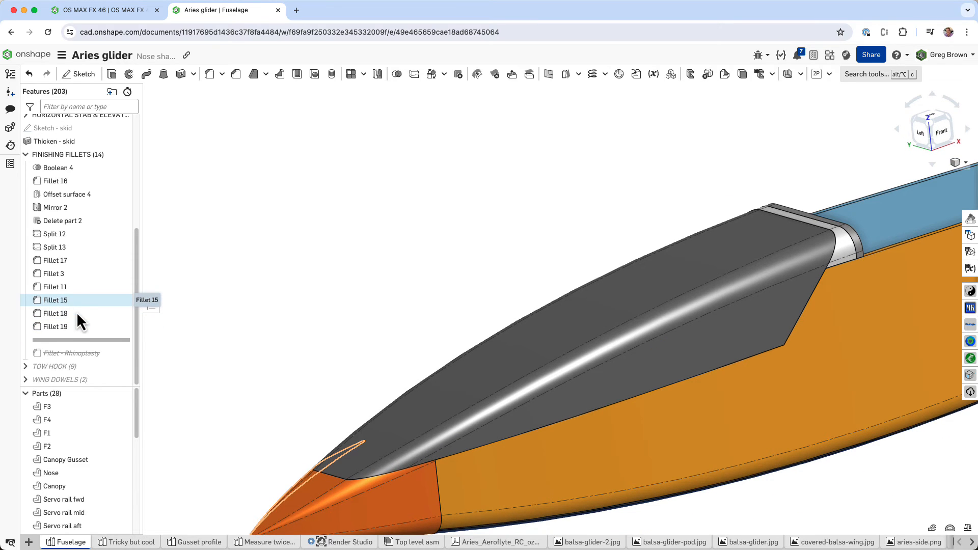
{"action": "right_click_drag", "start_coordinate": [381, 353], "coordinate": [420, 337]}
{"action": "scroll", "coordinate": [267, 329], "scroll_direction": "down", "scroll_amount": 3}
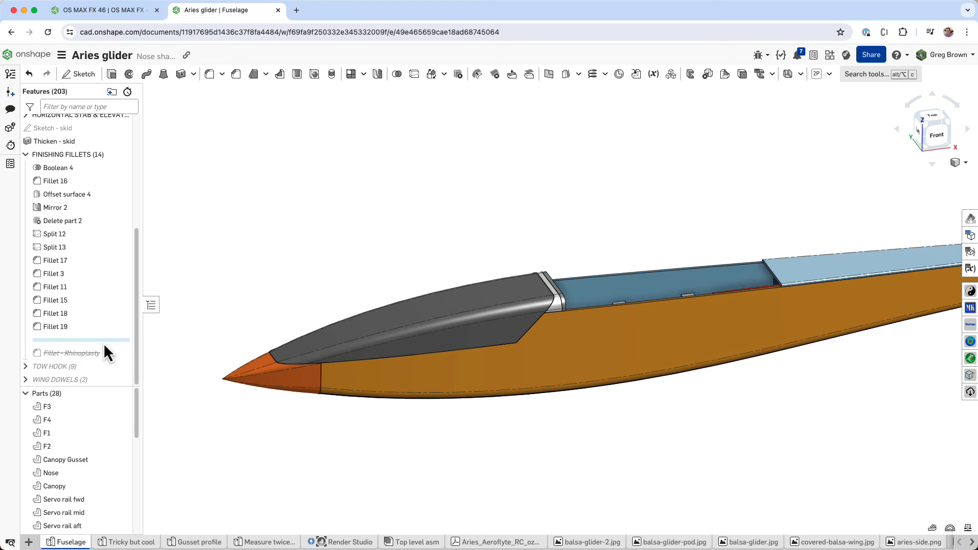
Step: Roll the history forward past the TOW HOOK and WING DOWELS folders, inspecting the dowels and the slotted plate from above and below
{"action": "left_click_drag", "start_coordinate": [105, 340], "coordinate": [137, 347]}
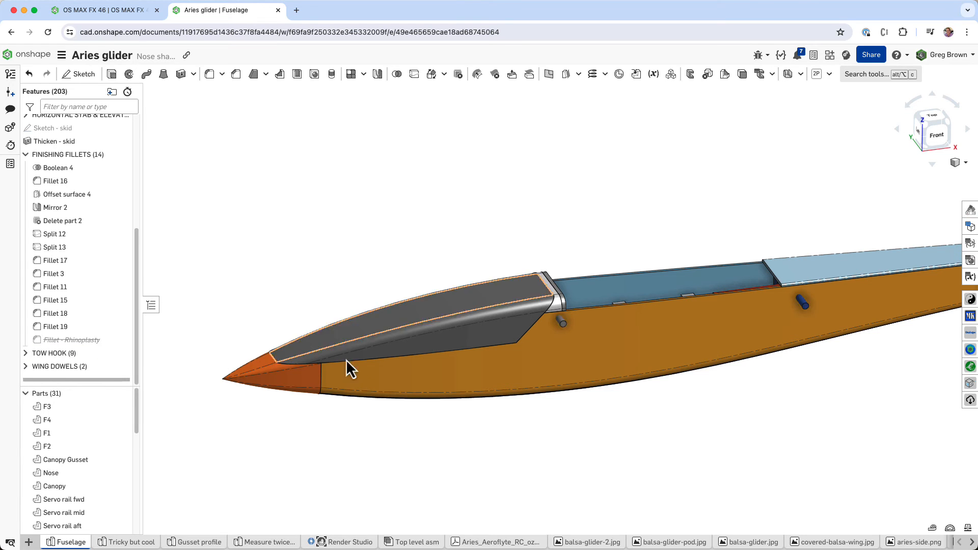
{"action": "right_click_drag", "start_coordinate": [735, 368], "coordinate": [648, 323]}
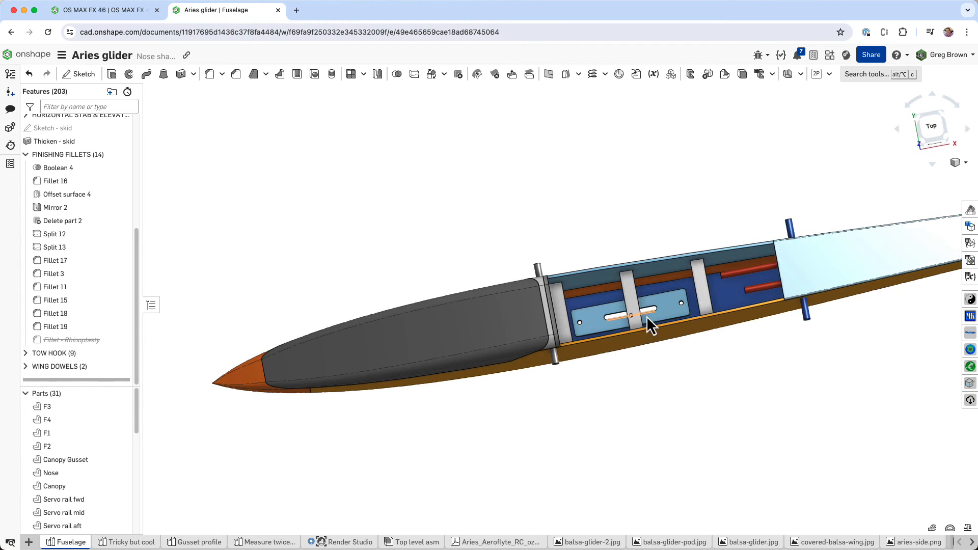
{"action": "scroll", "coordinate": [670, 304], "scroll_direction": "up", "scroll_amount": 5}
{"action": "scroll", "coordinate": [670, 306], "scroll_direction": "up", "scroll_amount": 4}
{"action": "right_click_drag", "start_coordinate": [704, 301], "coordinate": [640, 353]}
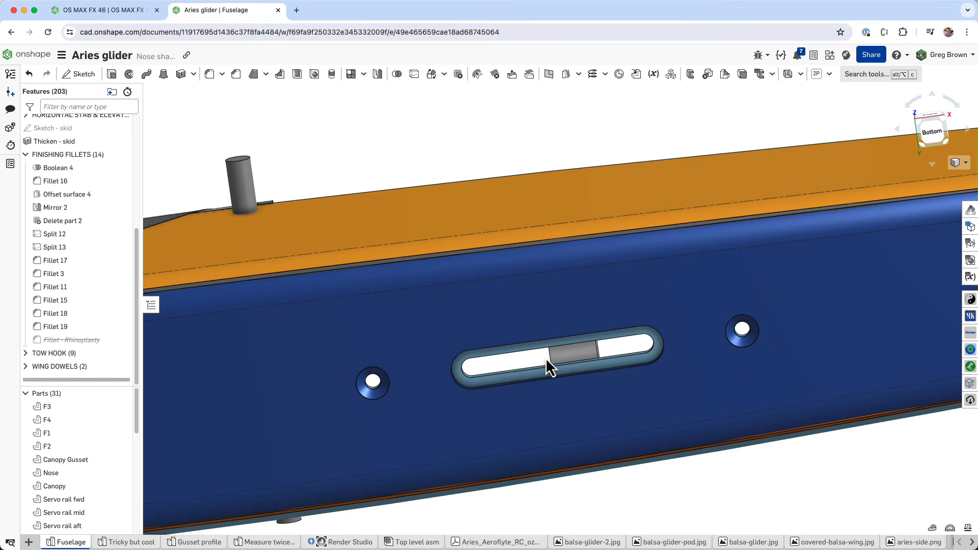
{"action": "scroll", "coordinate": [476, 306], "scroll_direction": "down", "scroll_amount": 10}
{"action": "right_click_drag", "start_coordinate": [477, 306], "coordinate": [397, 297]}
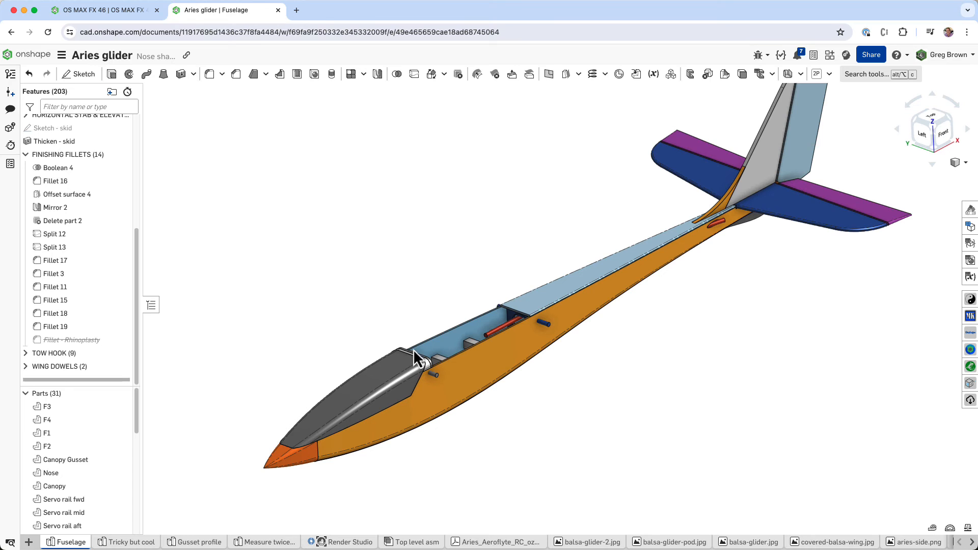
{"action": "right_click_drag", "start_coordinate": [568, 490], "coordinate": [538, 508]}
Step: Open the Top level asm assembly and view the complete glider with its wing from several angles
{"action": "left_click", "coordinate": [417, 543]}
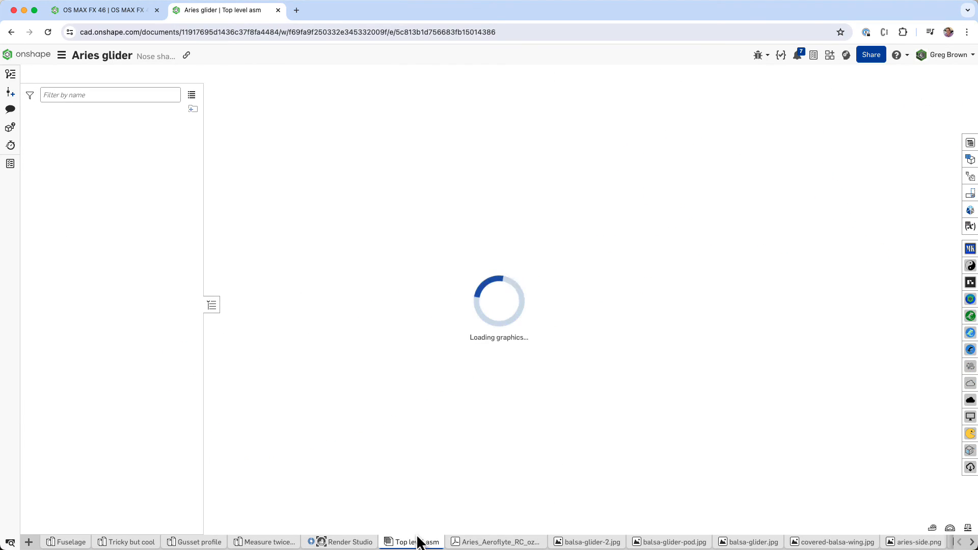
{"action": "right_click_drag", "start_coordinate": [715, 357], "coordinate": [670, 261]}
{"action": "scroll", "coordinate": [595, 301], "scroll_direction": "down", "scroll_amount": 5}
{"action": "right_click_drag", "start_coordinate": [595, 301], "coordinate": [749, 395]}
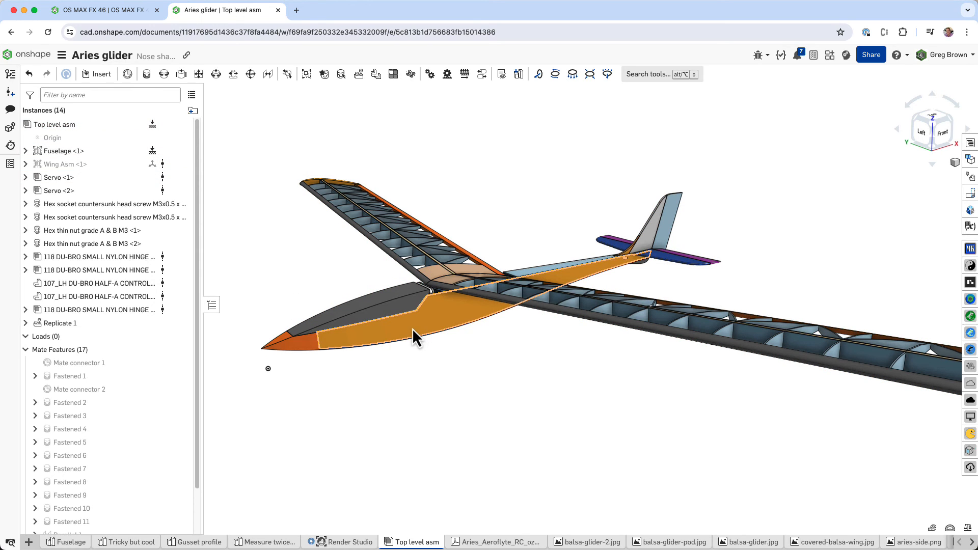
{"action": "left_click", "coordinate": [373, 306]}
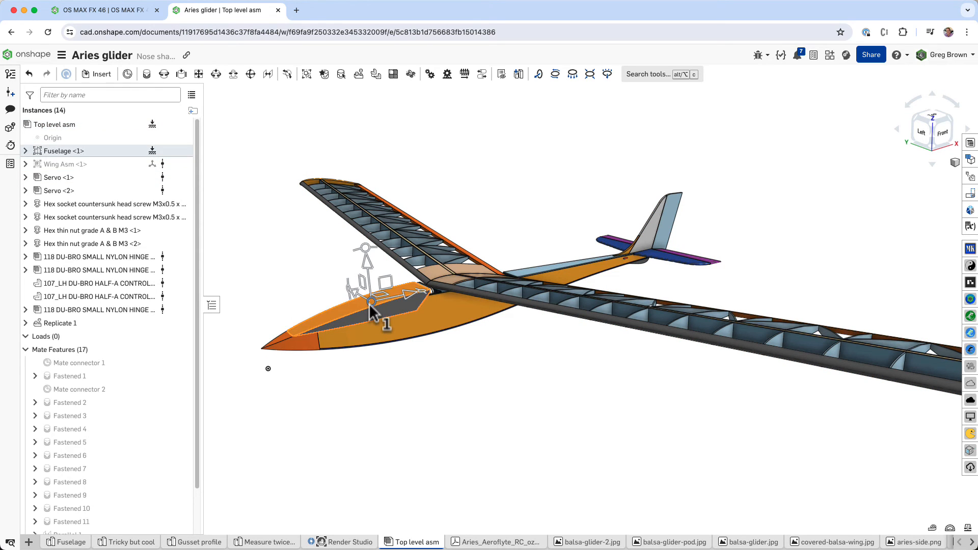
{"action": "left_click", "coordinate": [396, 387]}
{"action": "right_click_drag", "start_coordinate": [398, 390], "coordinate": [675, 410]}
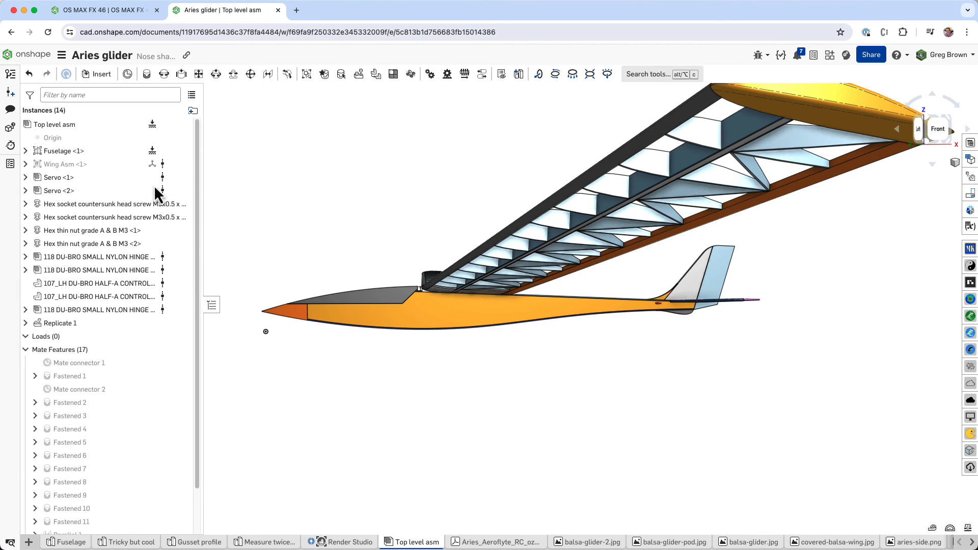
Step: Calculate the mass properties of Top level asm in front view and check the balance point on the Aries_Aeroflyte plan
{"action": "left_click", "coordinate": [84, 123]}
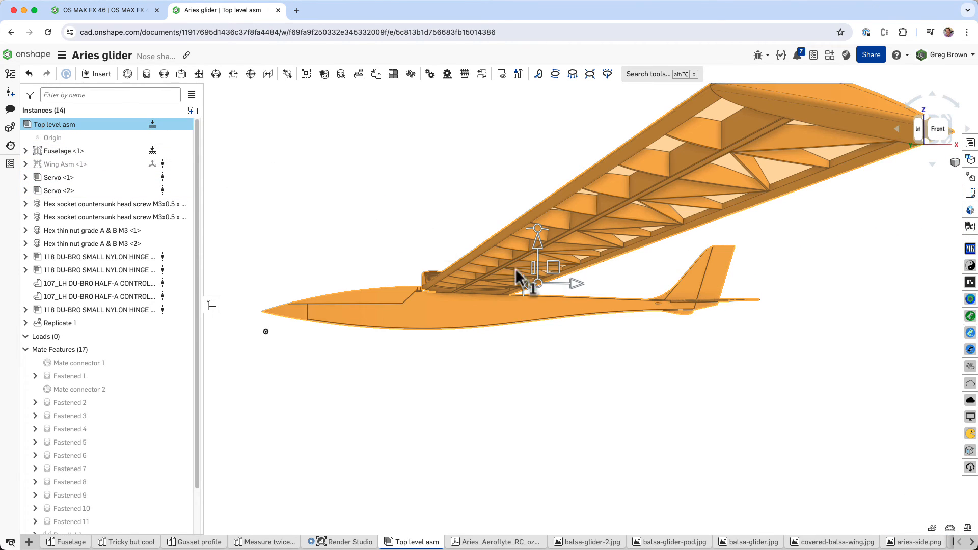
{"action": "left_click", "coordinate": [967, 527]}
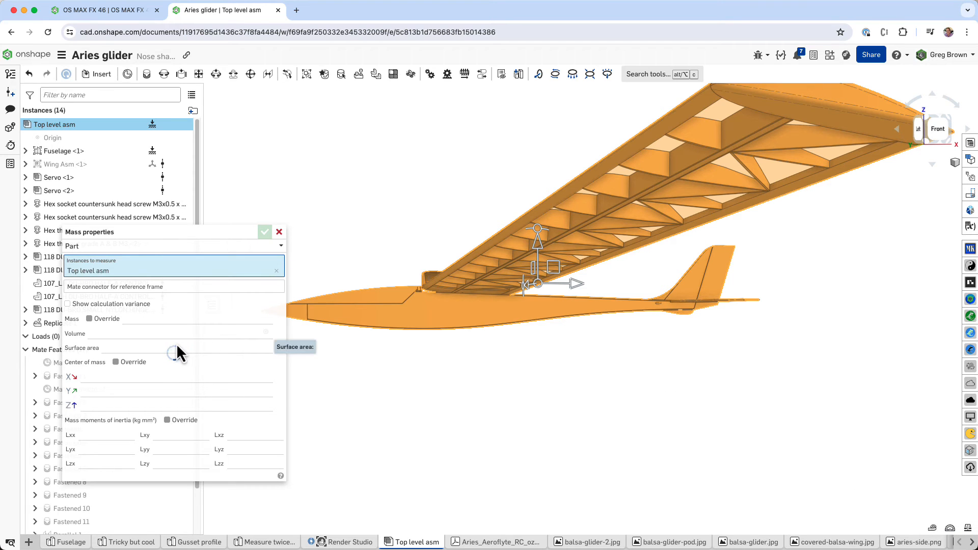
{"action": "left_click", "coordinate": [938, 128]}
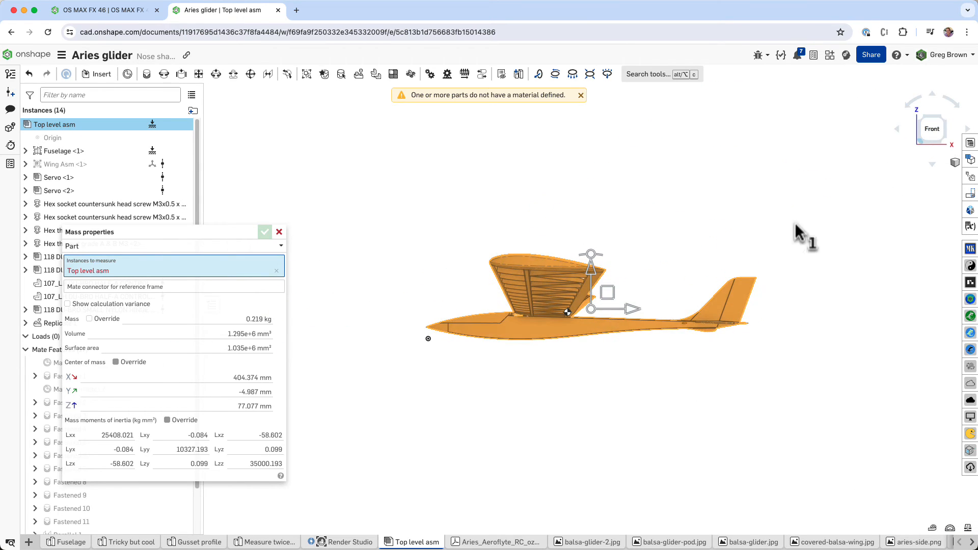
{"action": "scroll", "coordinate": [576, 308], "scroll_direction": "up", "scroll_amount": 5}
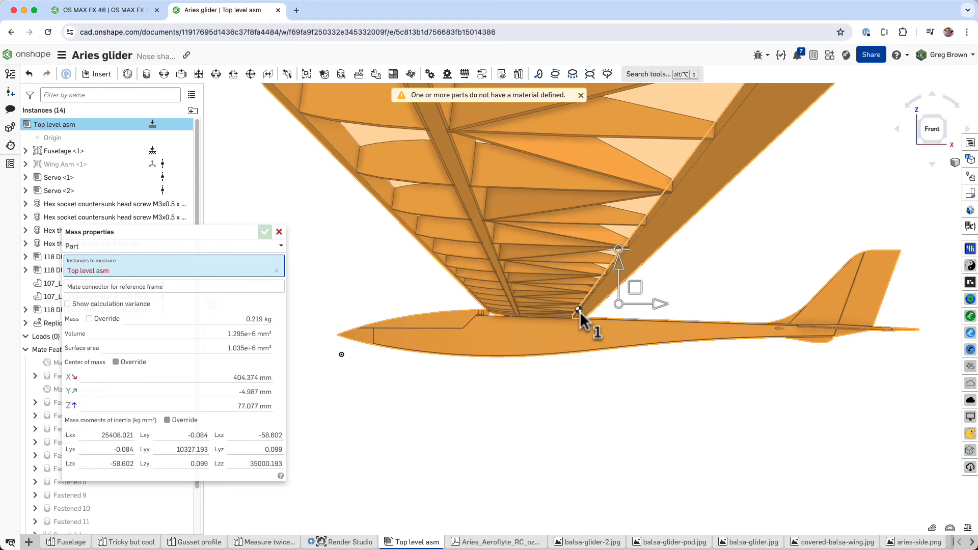
{"action": "left_click", "coordinate": [494, 543]}
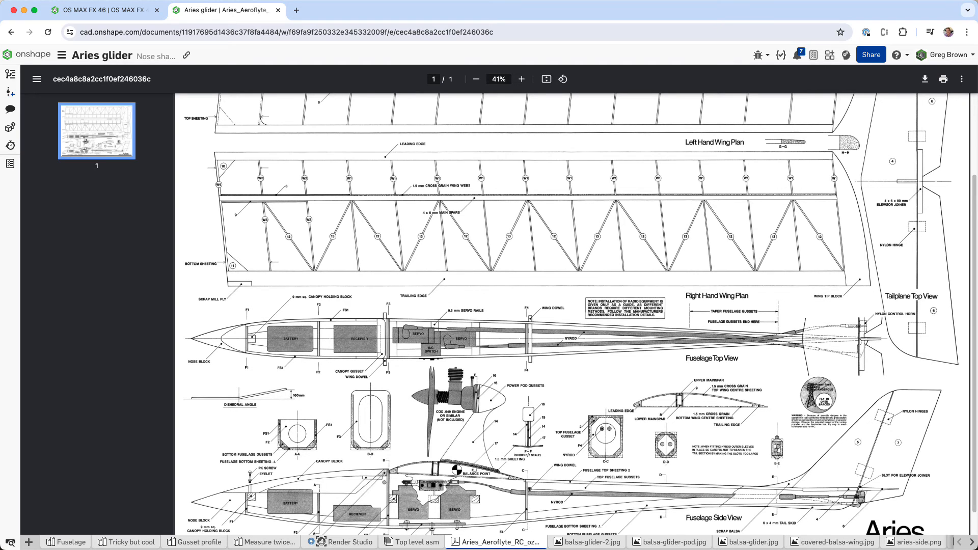
Step: Return to Top level asm and inspect the open cockpit with the canopy hidden
{"action": "left_click", "coordinate": [429, 544]}
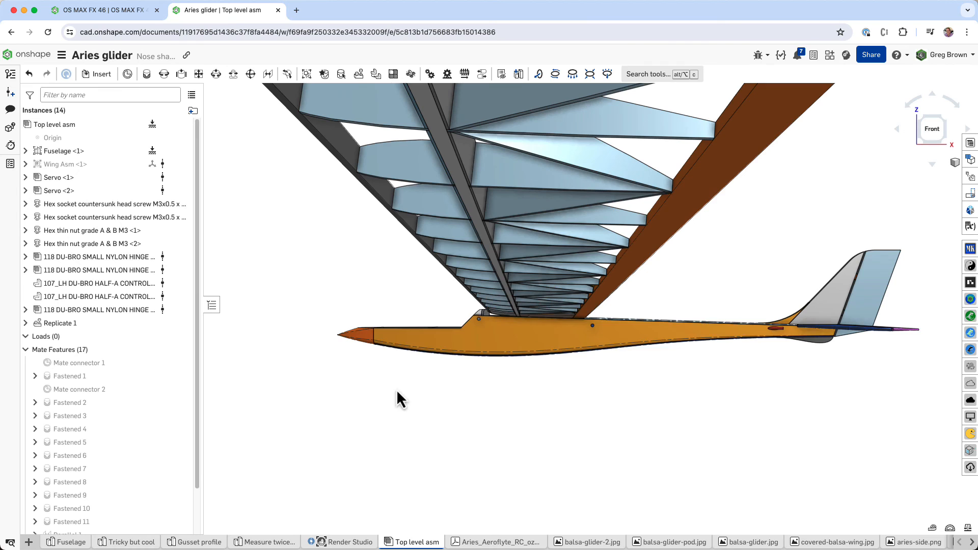
{"action": "right_click_drag", "start_coordinate": [398, 392], "coordinate": [545, 339]}
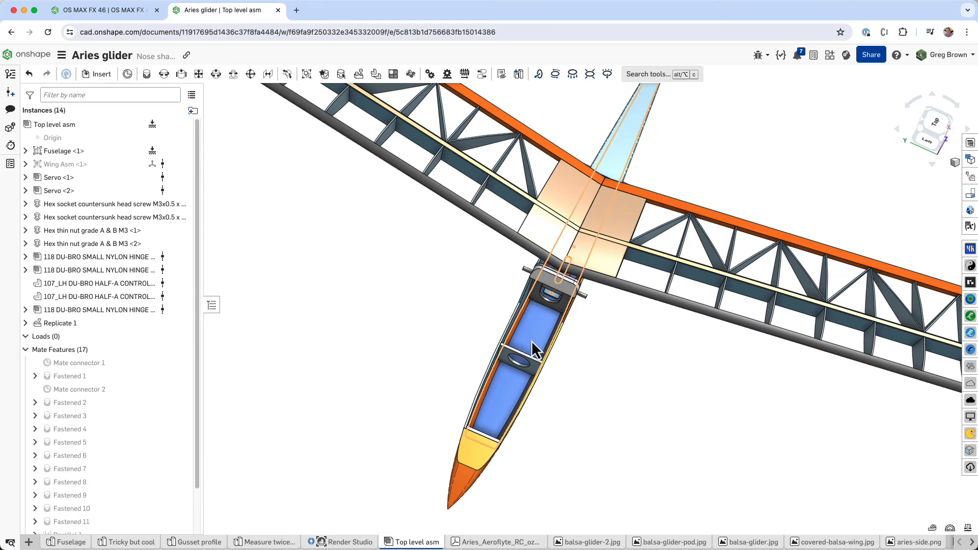
{"action": "scroll", "coordinate": [525, 393], "scroll_direction": "up", "scroll_amount": 10}
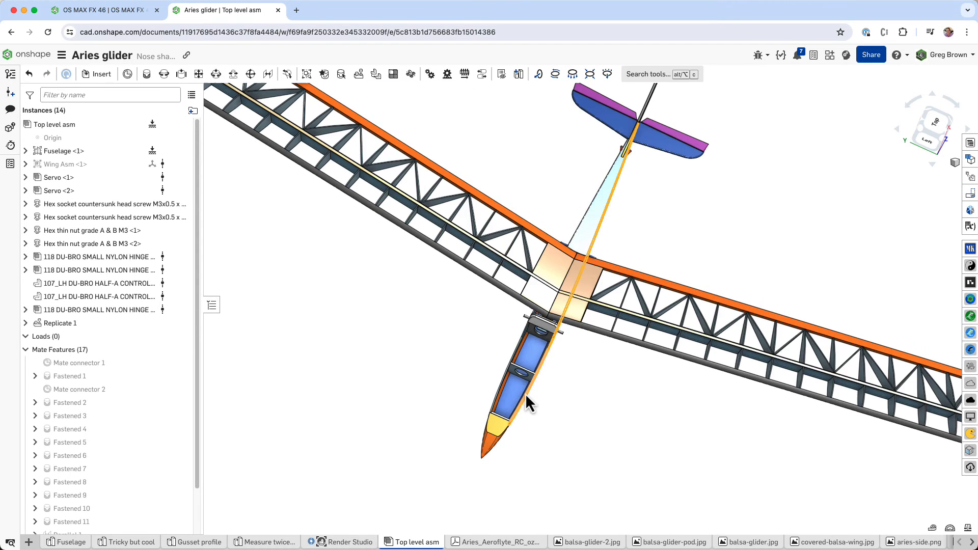
{"action": "right_click_drag", "start_coordinate": [525, 396], "coordinate": [547, 347]}
{"action": "right_click_drag", "start_coordinate": [591, 379], "coordinate": [559, 368]}
{"action": "scroll", "coordinate": [559, 367], "scroll_direction": "down", "scroll_amount": 5}
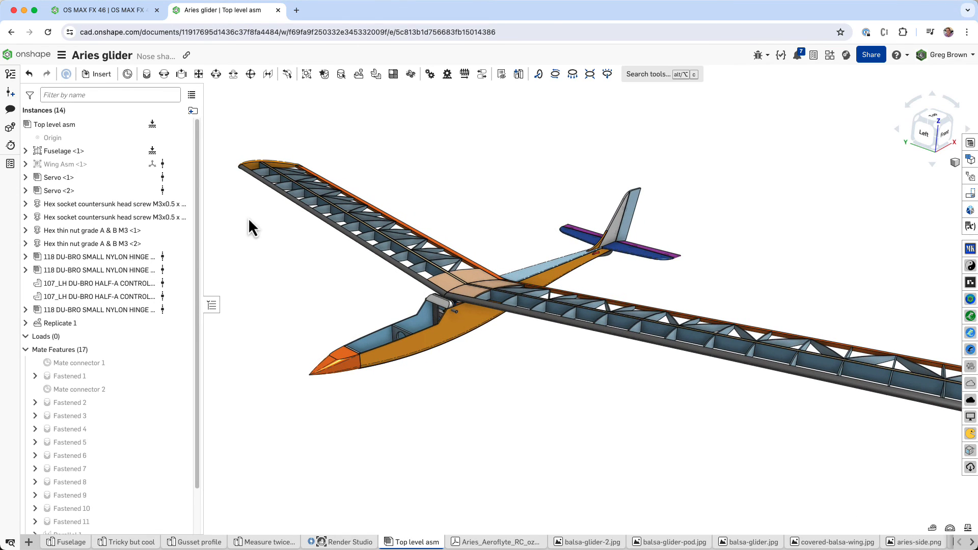
Step: Show the document's versions and history and review its branches and merges
{"action": "left_click", "coordinate": [11, 74]}
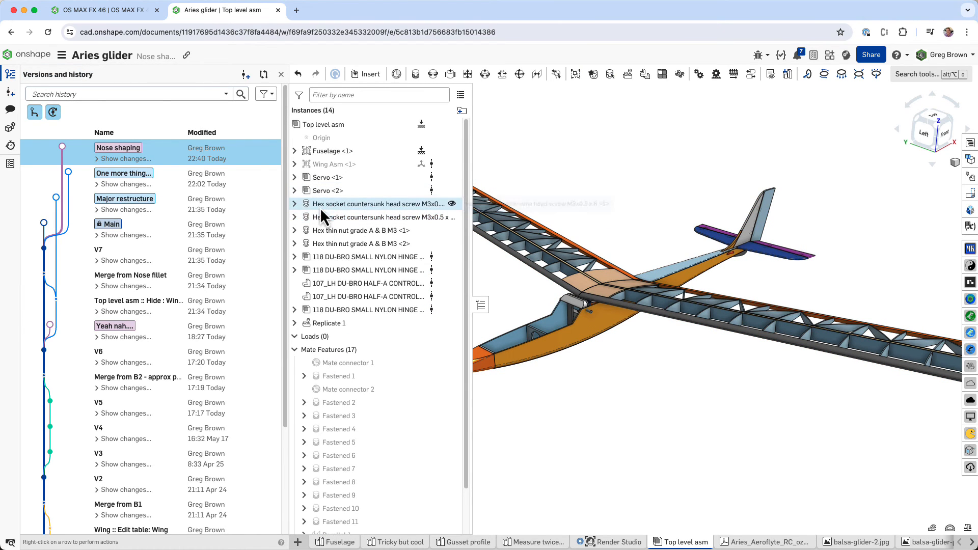
{"action": "scroll", "coordinate": [279, 301], "scroll_direction": "down", "scroll_amount": 5}
{"action": "scroll", "coordinate": [280, 301], "scroll_direction": "up", "scroll_amount": 5}
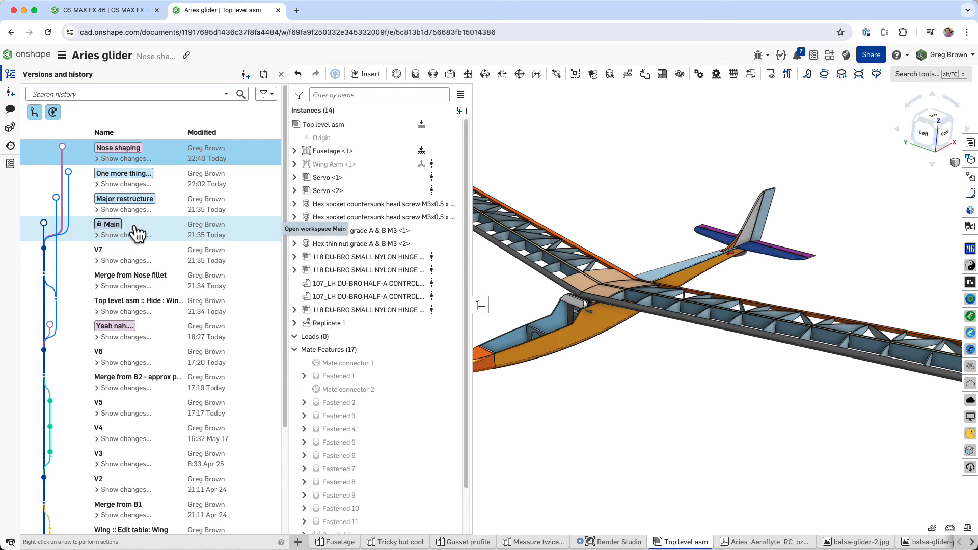
Step: Review the workspace protection restrictions of the Main workspace, then close them without applying any change
{"action": "right_click", "coordinate": [153, 234]}
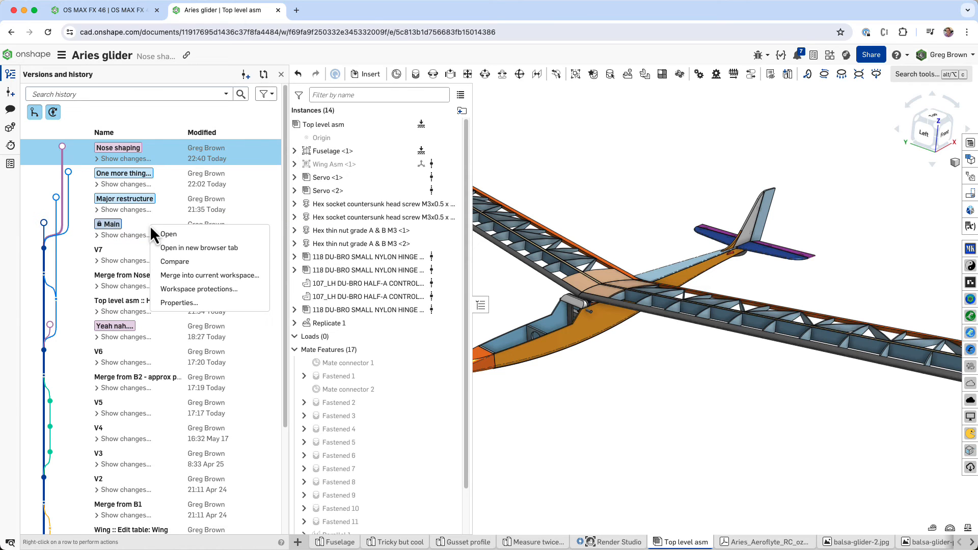
{"action": "left_click", "coordinate": [209, 287]}
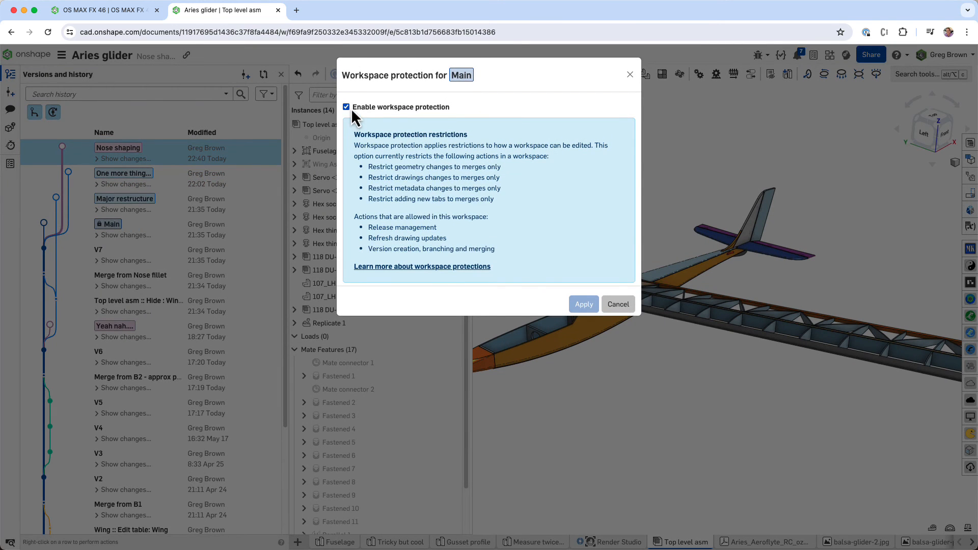
{"action": "left_click", "coordinate": [621, 305]}
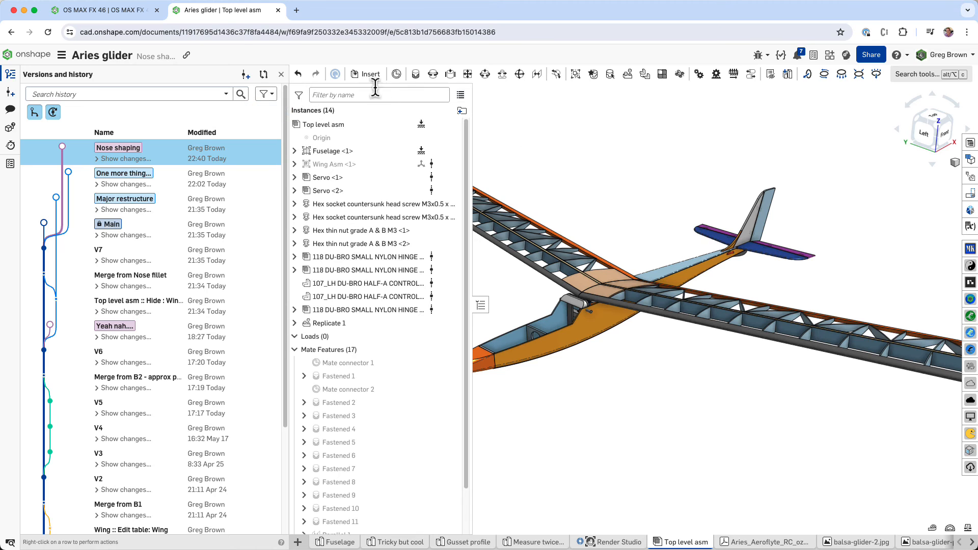
Step: Show all hidden instances in Top level asm and view the whole glider with the canopy and wing assembly
{"action": "scroll", "coordinate": [759, 310], "scroll_direction": "down", "scroll_amount": 5}
{"action": "right_click_drag", "start_coordinate": [758, 309], "coordinate": [757, 301]}
{"action": "left_click", "coordinate": [787, 272]}
{"action": "right_click", "coordinate": [680, 187]}
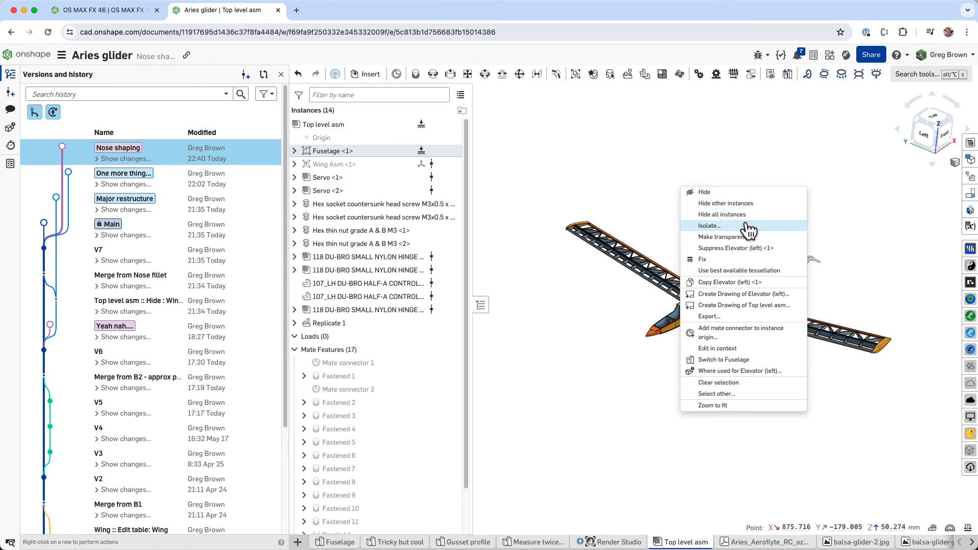
{"action": "right_click", "coordinate": [787, 171]}
{"action": "left_click", "coordinate": [802, 179]}
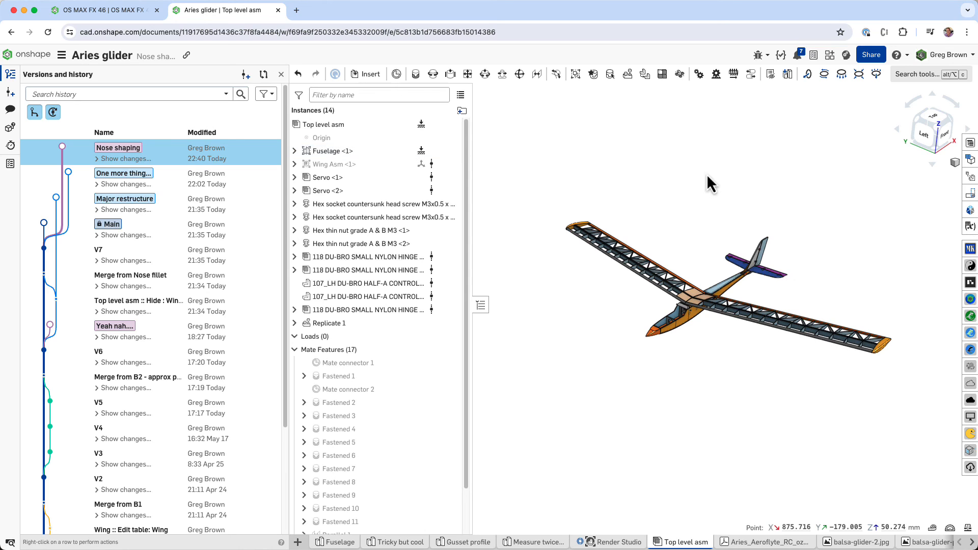
{"action": "right_click", "coordinate": [707, 173]}
{"action": "left_click", "coordinate": [744, 192]}
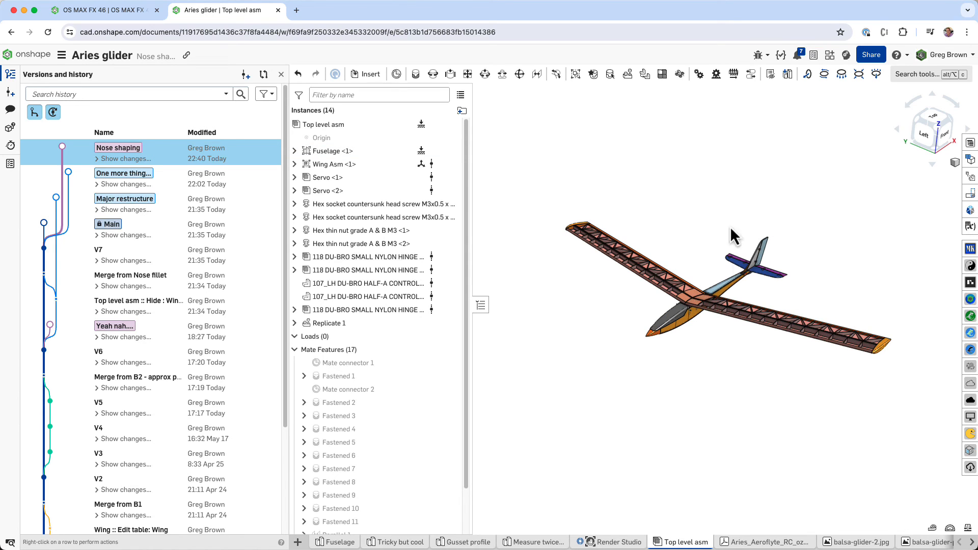
{"action": "scroll", "coordinate": [799, 264], "scroll_direction": "up", "scroll_amount": 5}
{"action": "scroll", "coordinate": [794, 262], "scroll_direction": "down", "scroll_amount": 6}
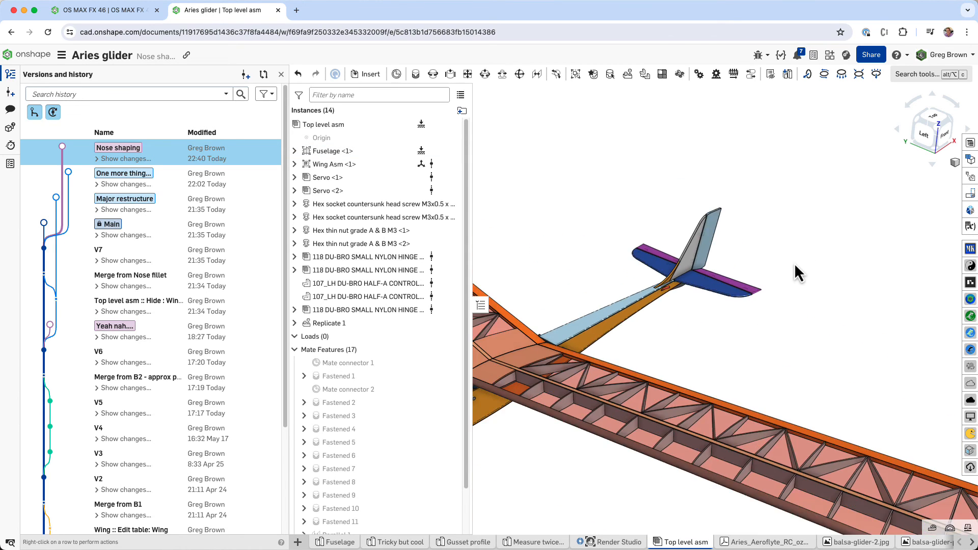
{"action": "mouse_move", "coordinate": [794, 265]}
{"action": "right_mouse_down"}
{"action": "mouse_move", "coordinate": [786, 282]}
{"action": "mouse_move", "coordinate": [783, 271]}
{"action": "right_mouse_up"}
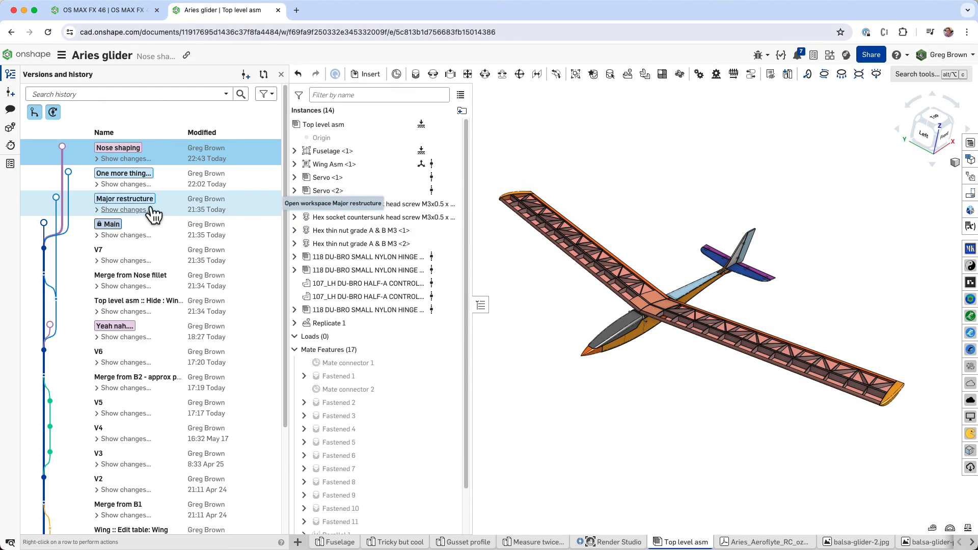
Step: Open the Main workspace and merge the Nose shaping branch into it, replacing Main's changed tabs with Nose shaping
{"action": "left_click", "coordinate": [170, 234]}
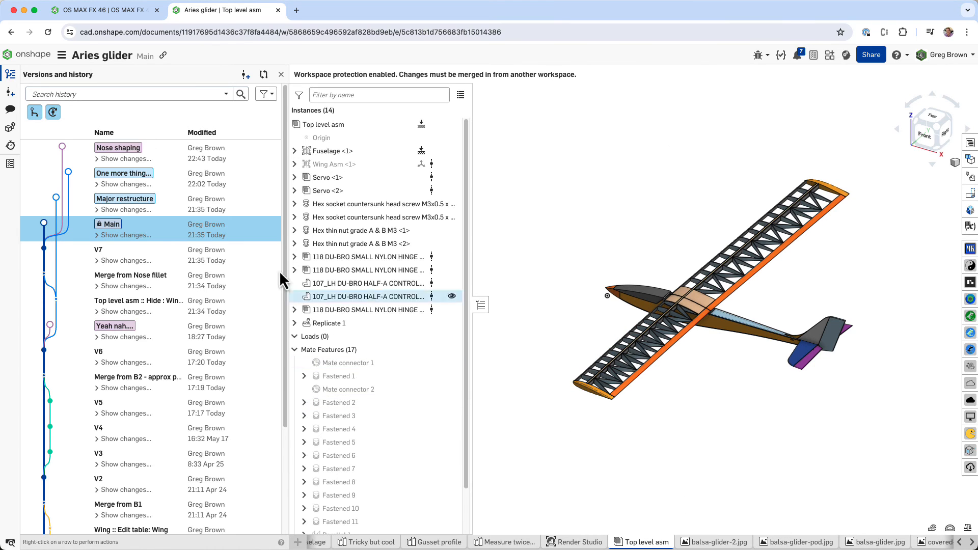
{"action": "right_click", "coordinate": [164, 149]}
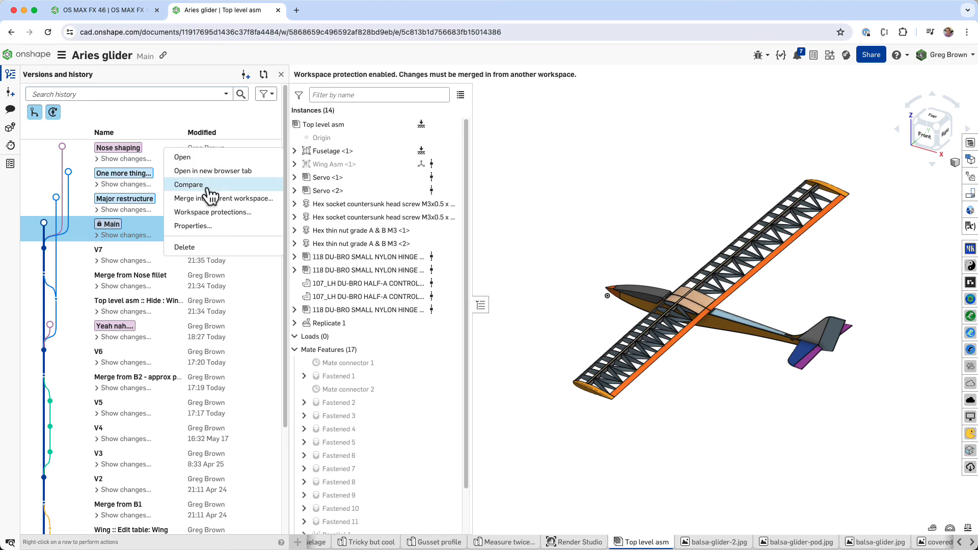
{"action": "left_click", "coordinate": [249, 196]}
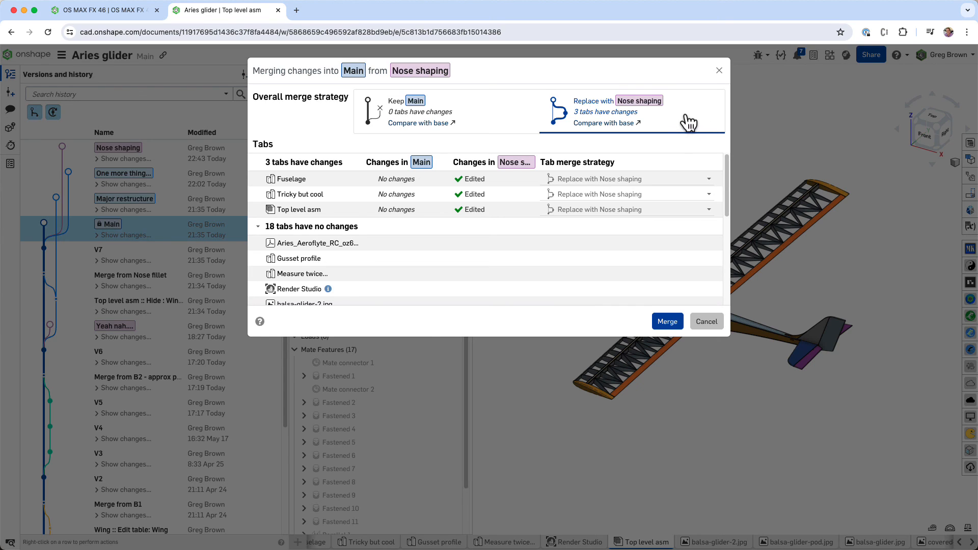
{"action": "left_click", "coordinate": [676, 324]}
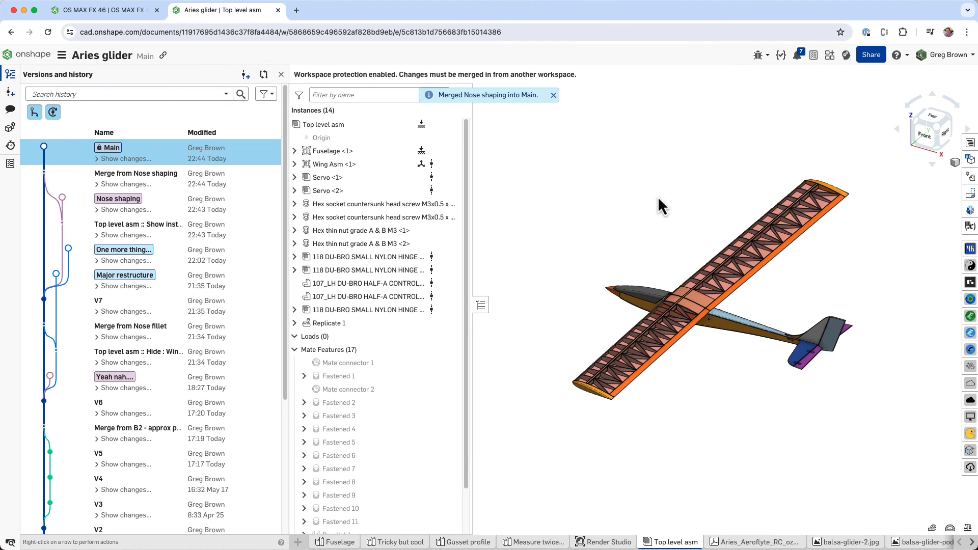
{"action": "left_click", "coordinate": [552, 96]}
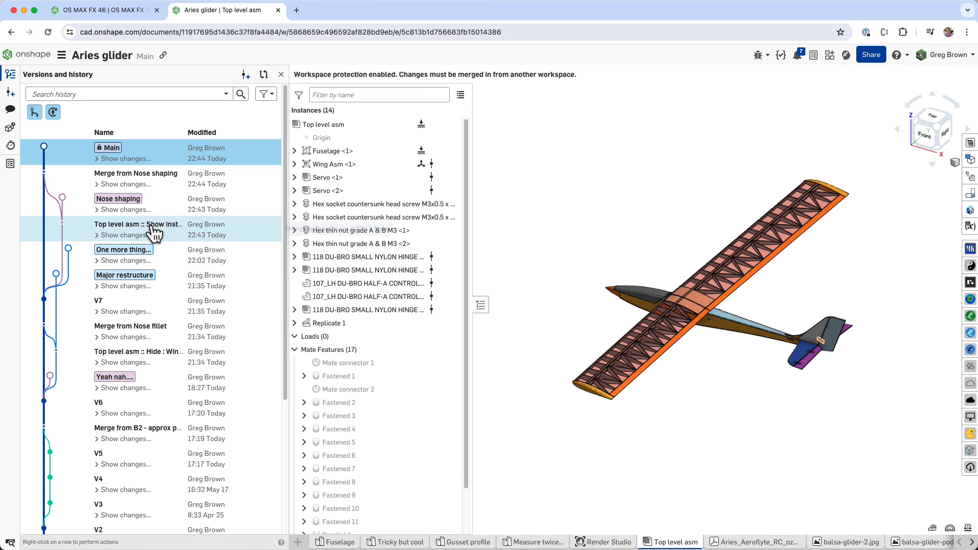
Step: Open the One more thing... workspace and inspect the glider's nose and canopy in Top level asm
{"action": "left_click", "coordinate": [165, 261]}
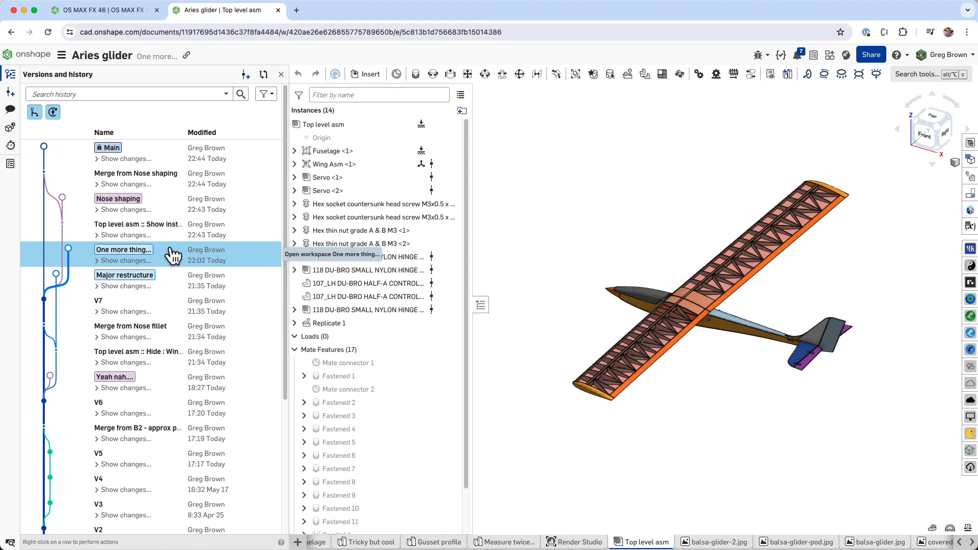
{"action": "scroll", "coordinate": [614, 298], "scroll_direction": "up", "scroll_amount": 2}
{"action": "scroll", "coordinate": [616, 297], "scroll_direction": "up", "scroll_amount": 5}
{"action": "right_click_drag", "start_coordinate": [618, 300], "coordinate": [575, 402]}
{"action": "middle_click_drag", "start_coordinate": [575, 401], "coordinate": [636, 315]}
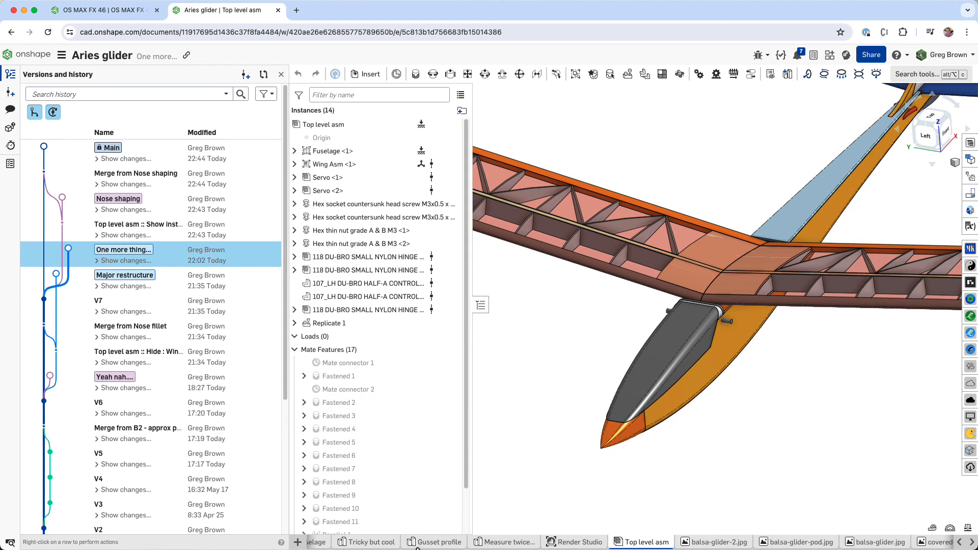
Step: Open the Fuselage part studio of the One more thing... workspace and examine its nose shape from several angles
{"action": "left_click", "coordinate": [319, 543]}
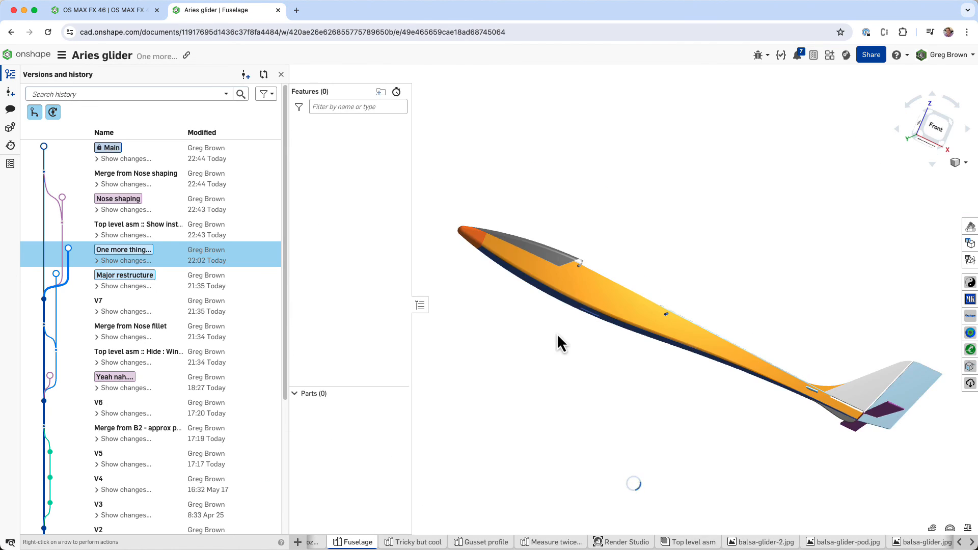
{"action": "right_click_drag", "start_coordinate": [598, 362], "coordinate": [541, 398]}
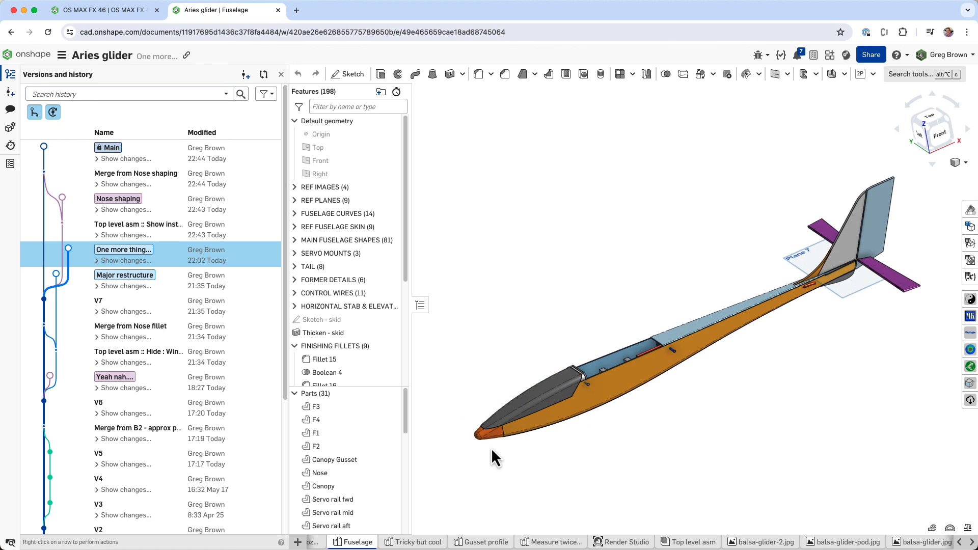
{"action": "scroll", "coordinate": [473, 435], "scroll_direction": "up", "scroll_amount": 5}
{"action": "scroll", "coordinate": [473, 435], "scroll_direction": "up", "scroll_amount": 3}
{"action": "scroll", "coordinate": [476, 436], "scroll_direction": "up", "scroll_amount": 4}
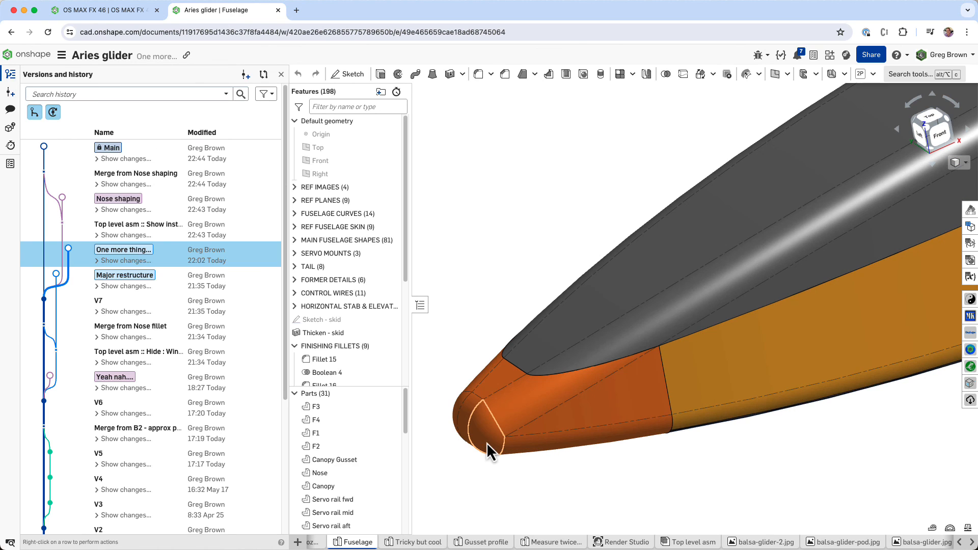
{"action": "middle_click_drag", "start_coordinate": [553, 422], "coordinate": [539, 436]}
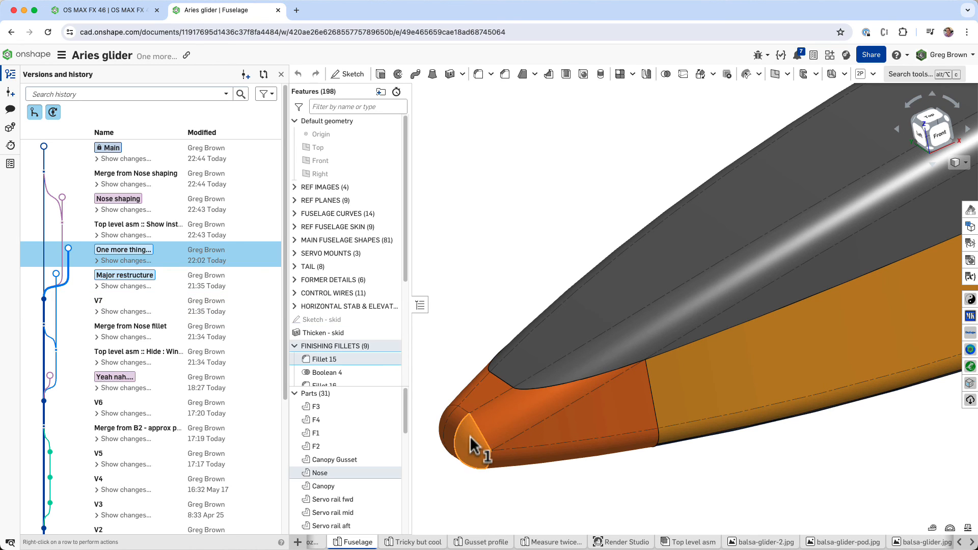
{"action": "key", "text": "shift+1"}
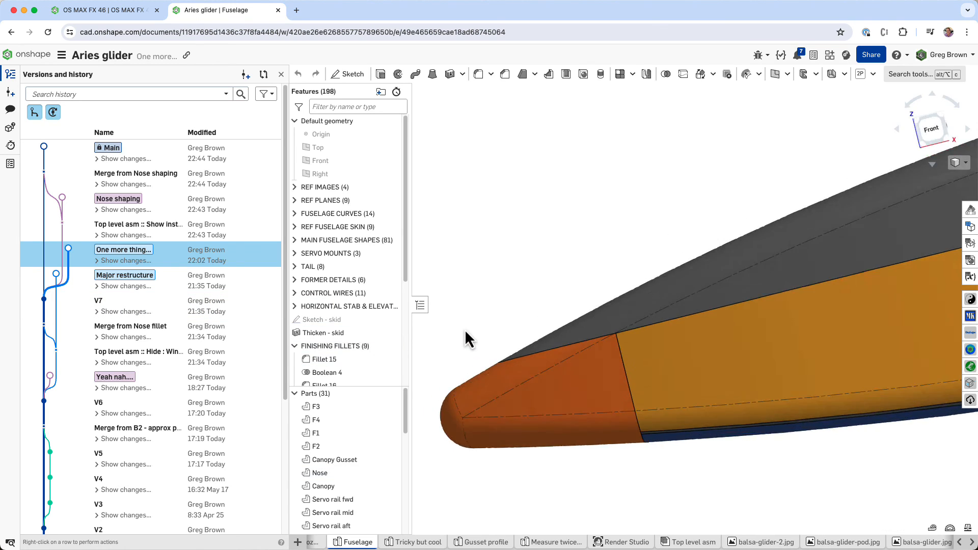
{"action": "right_click_drag", "start_coordinate": [464, 329], "coordinate": [518, 338]}
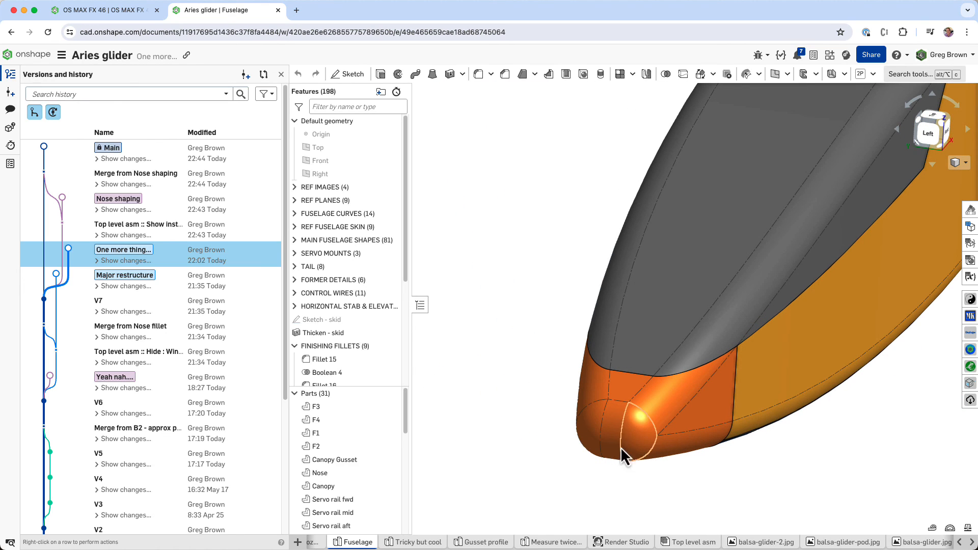
{"action": "middle_click_drag", "start_coordinate": [630, 446], "coordinate": [604, 436]}
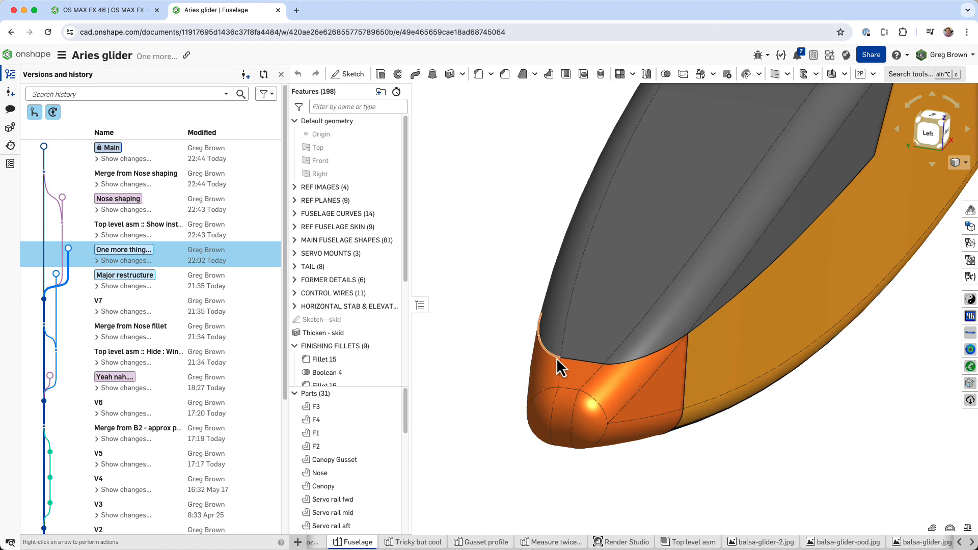
{"action": "right_click_drag", "start_coordinate": [556, 357], "coordinate": [548, 362]}
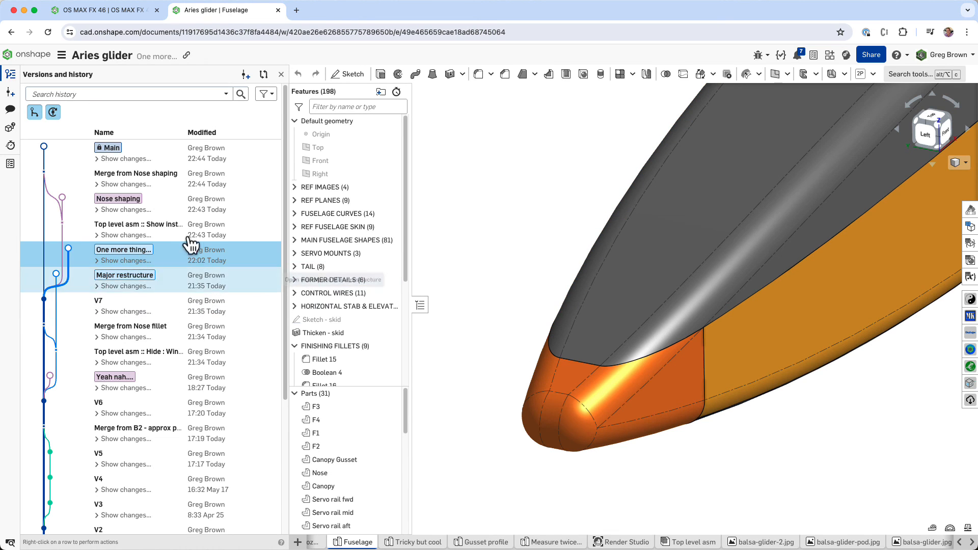
Step: Return to the Main workspace, review merging One more thing... into it along with the workspace protection rule, and cancel the merge
{"action": "left_click", "coordinate": [159, 155]}
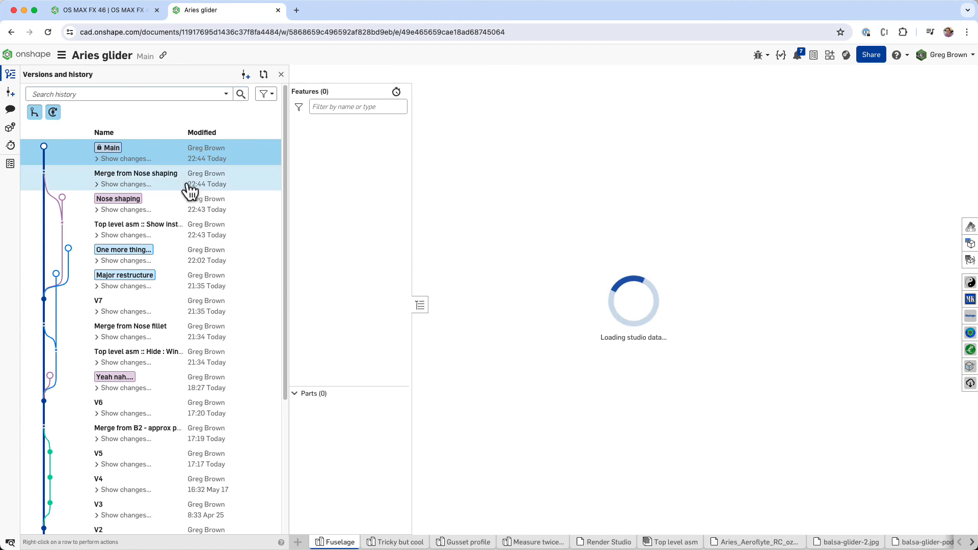
{"action": "right_click", "coordinate": [173, 256]}
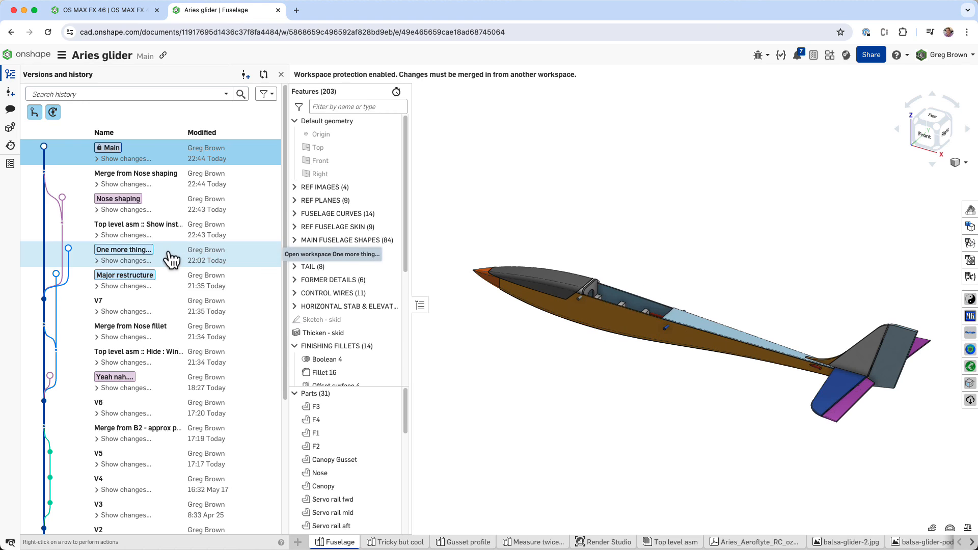
{"action": "right_click", "coordinate": [169, 253]}
{"action": "left_click", "coordinate": [212, 301]}
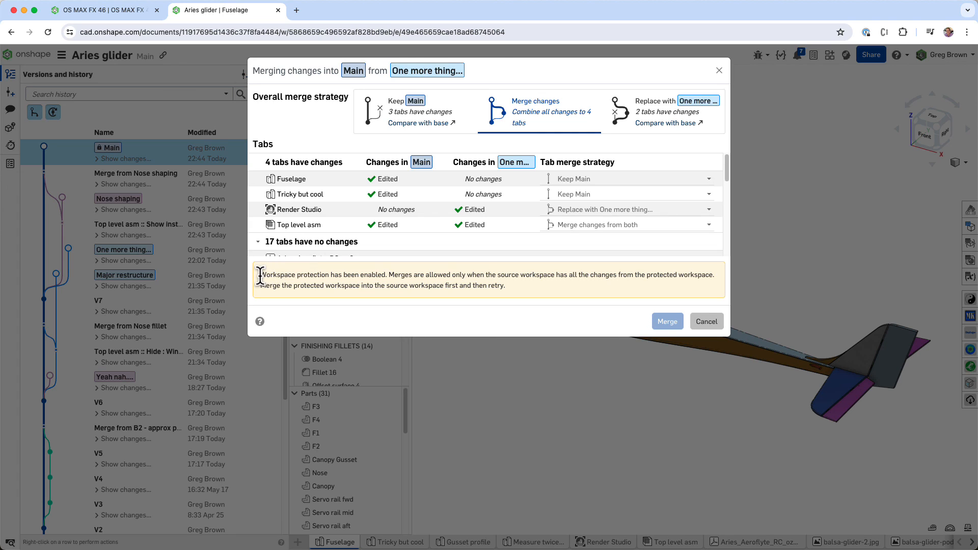
{"action": "left_click_drag", "start_coordinate": [260, 275], "coordinate": [384, 275]}
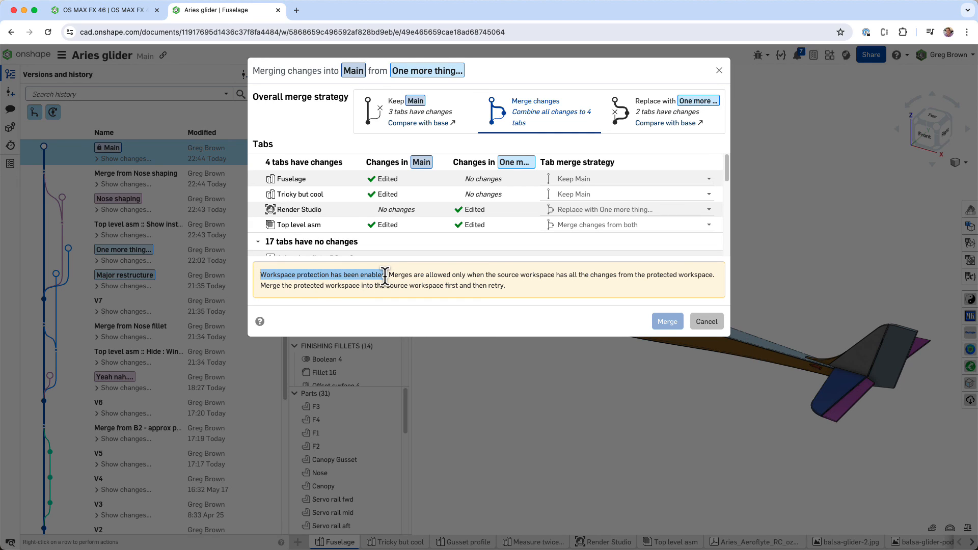
{"action": "left_click", "coordinate": [436, 270]}
{"action": "left_click_drag", "start_coordinate": [394, 276], "coordinate": [601, 283]}
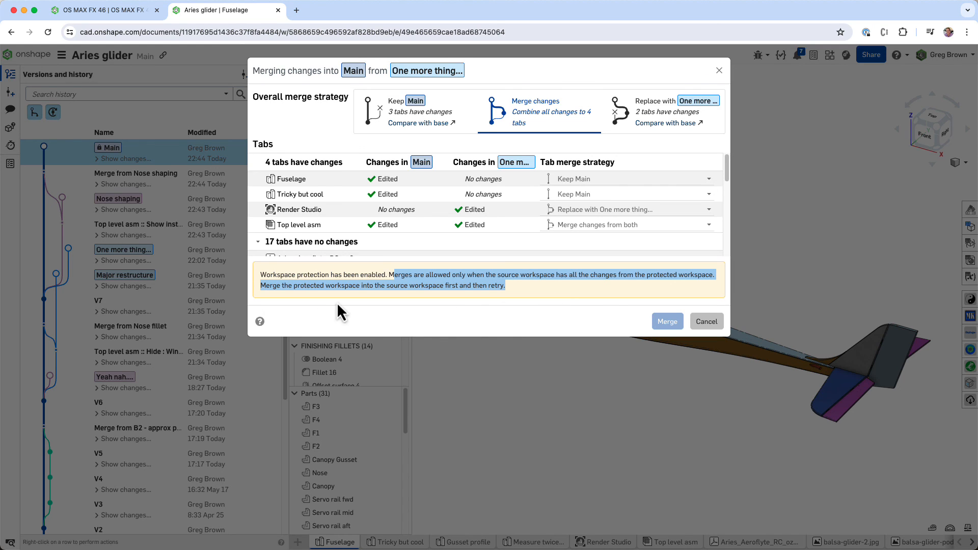
{"action": "left_click", "coordinate": [706, 321]}
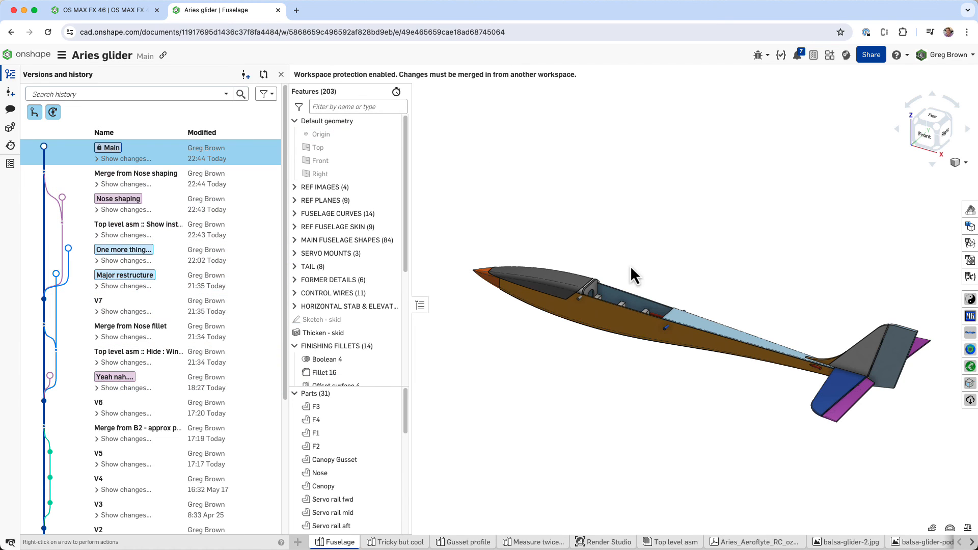
Step: View Main's fuselage, then switch to Top level asm and inspect the assembled glider's nose up close
{"action": "right_click_drag", "start_coordinate": [630, 266], "coordinate": [655, 263]}
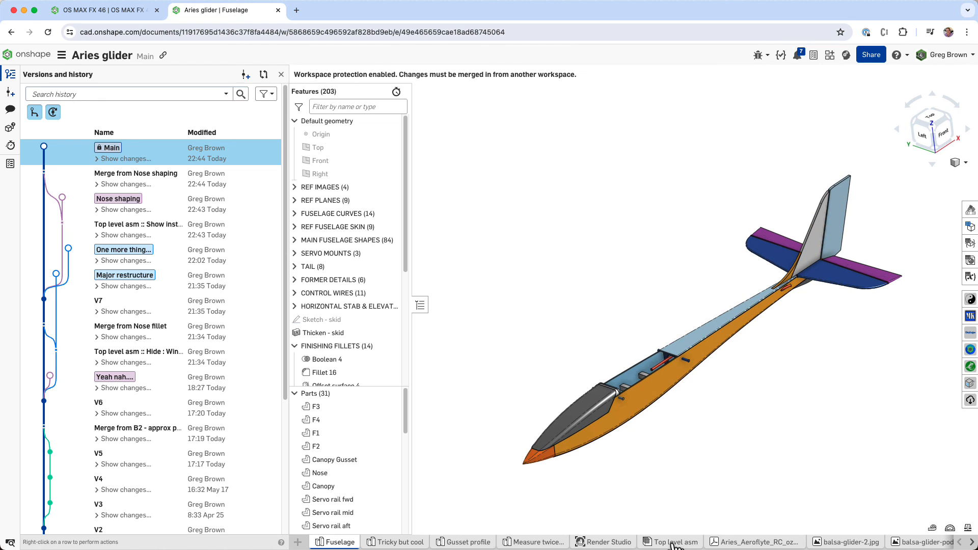
{"action": "left_click", "coordinate": [672, 542]}
{"action": "right_click_drag", "start_coordinate": [674, 362], "coordinate": [712, 369]}
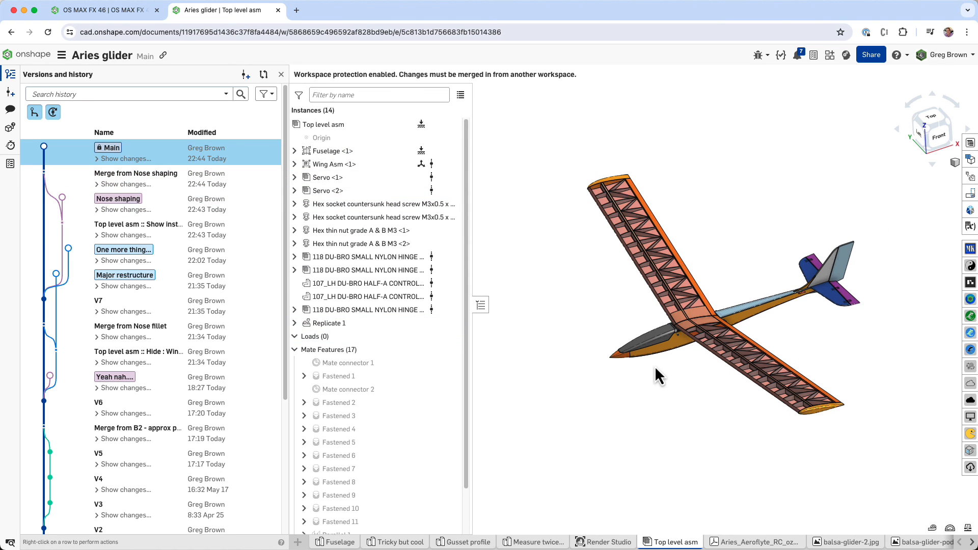
{"action": "scroll", "coordinate": [565, 334], "scroll_direction": "up", "scroll_amount": 5}
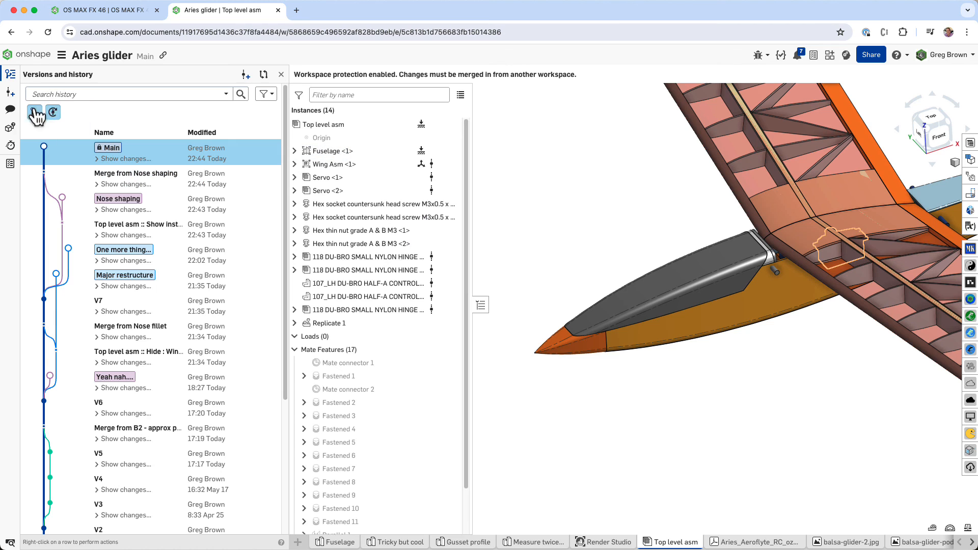
Step: Create a version of the Main workspace named "V8 - done, good night!"
{"action": "left_click", "coordinate": [34, 113]}
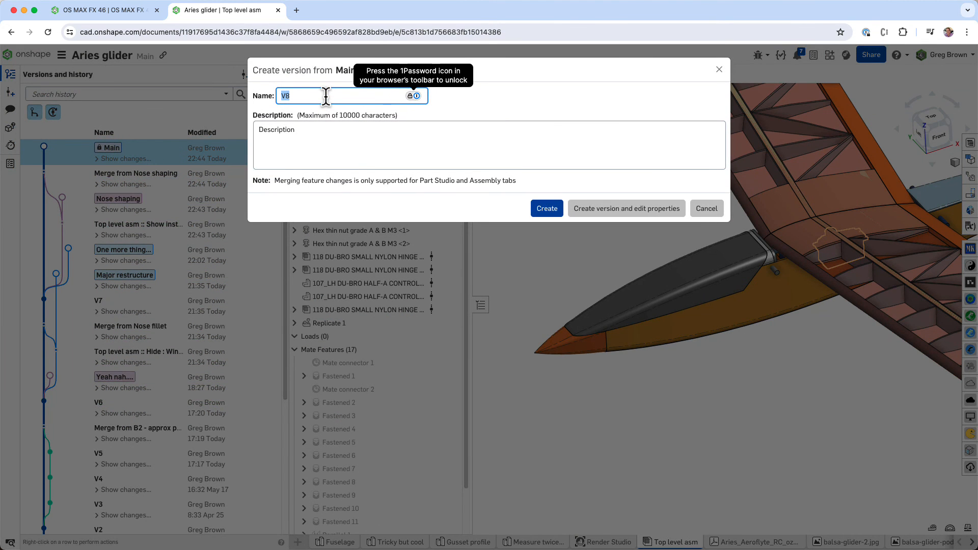
{"action": "left_click", "coordinate": [325, 96]}
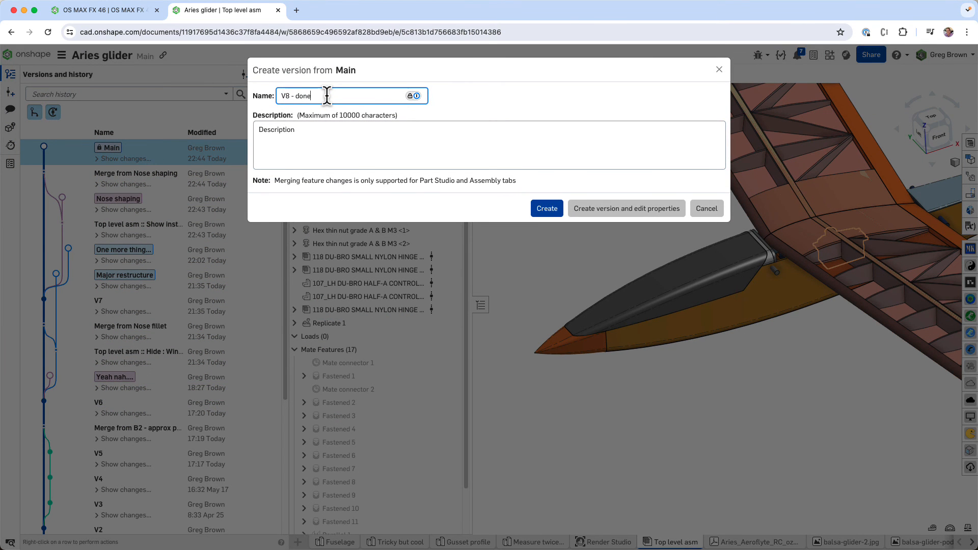
{"action": "type", "text": "- done, good night!"}
{"action": "left_click", "coordinate": [546, 208]}
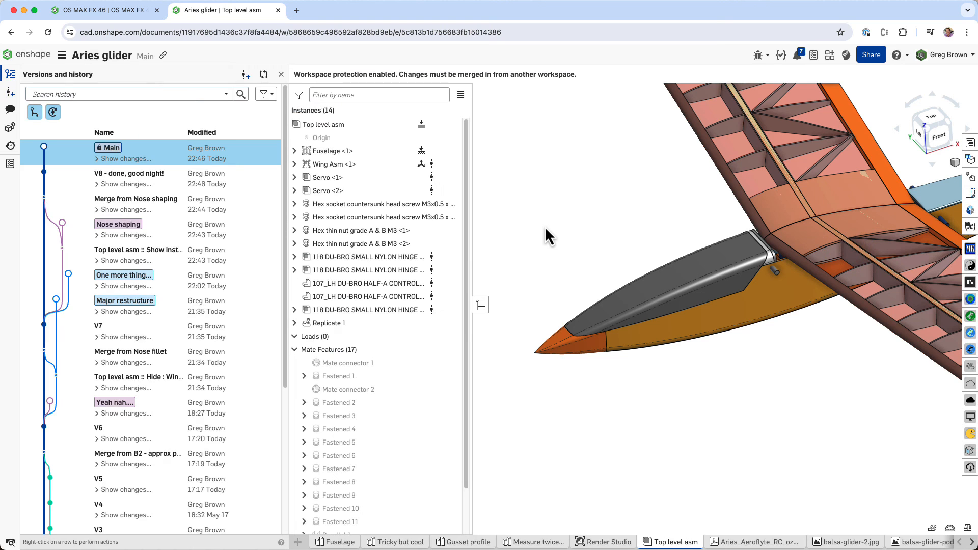